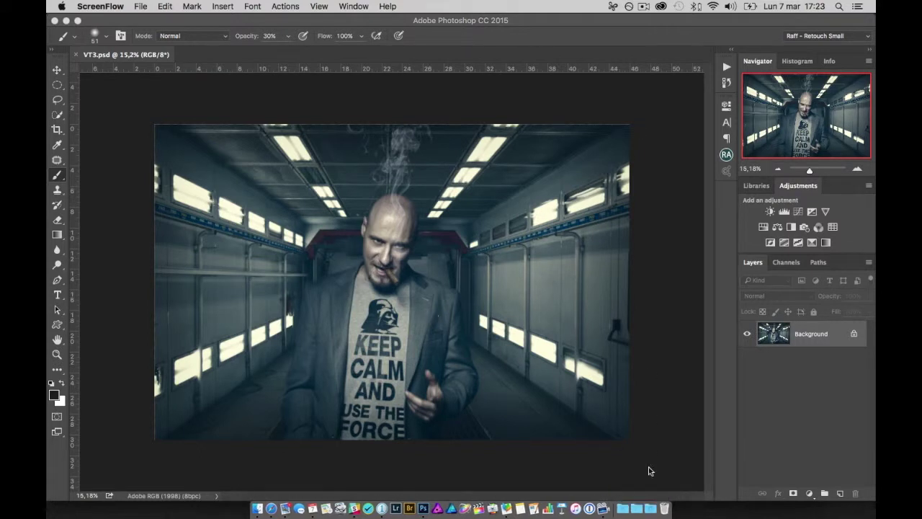
# Open the Download folder stack from the Dock.
pyautogui.click(654, 508)
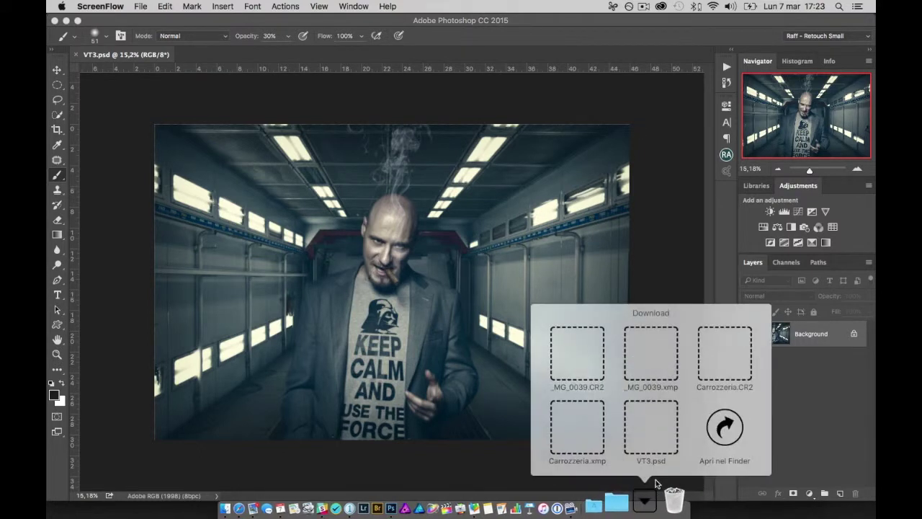
# Open the Download folder in Finder and delete both .xmp sidecar files.
pyautogui.click(725, 430)
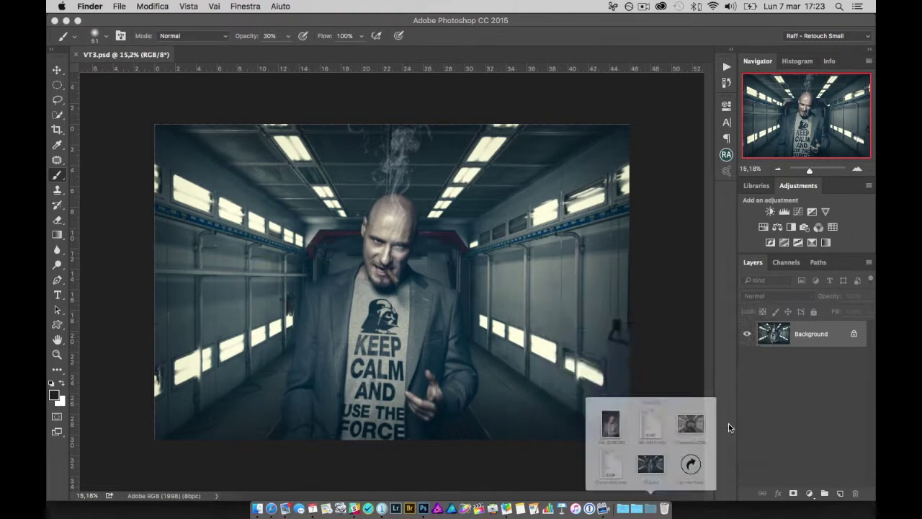
pyautogui.click(609, 345)
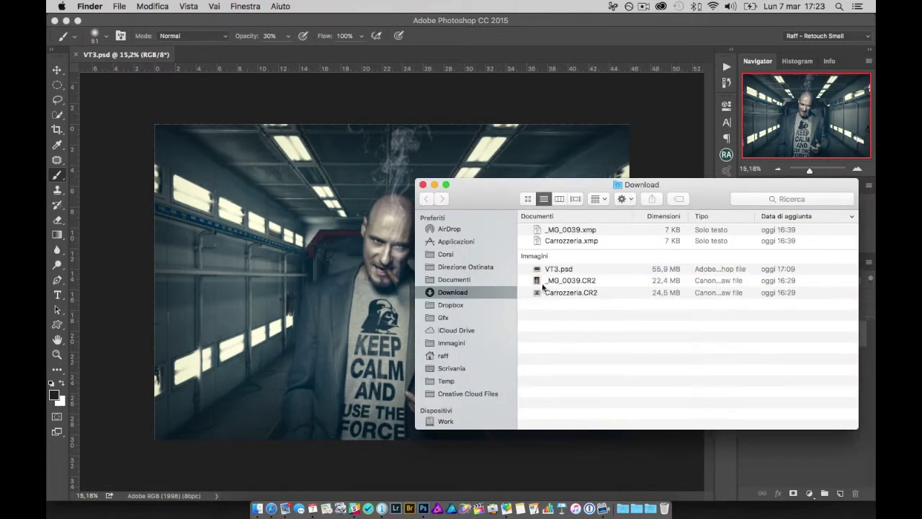
pyautogui.moveTo(604, 245); pyautogui.dragTo(594, 228)
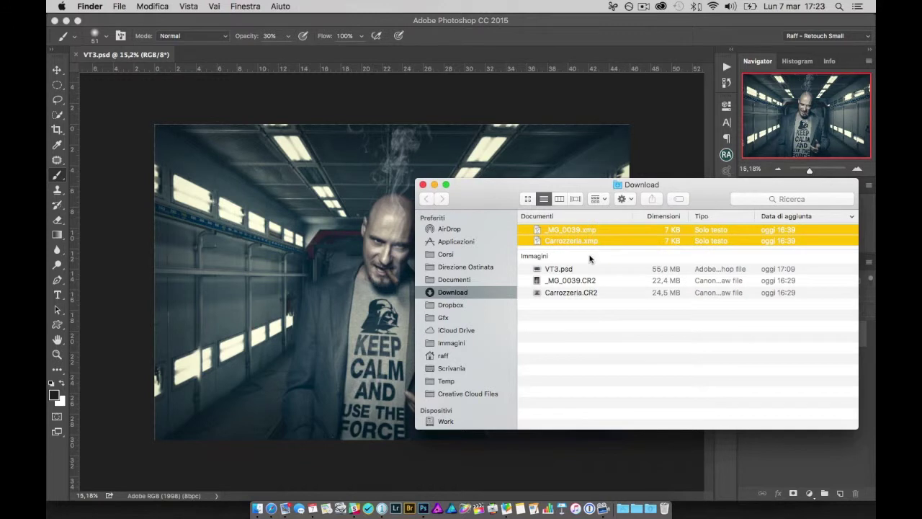
pyautogui.press('super+BackSpace')
# Preview _MG_0039.CR2 and Carrozzeria.CR2 with Quick Look.
pyautogui.click(560, 242)
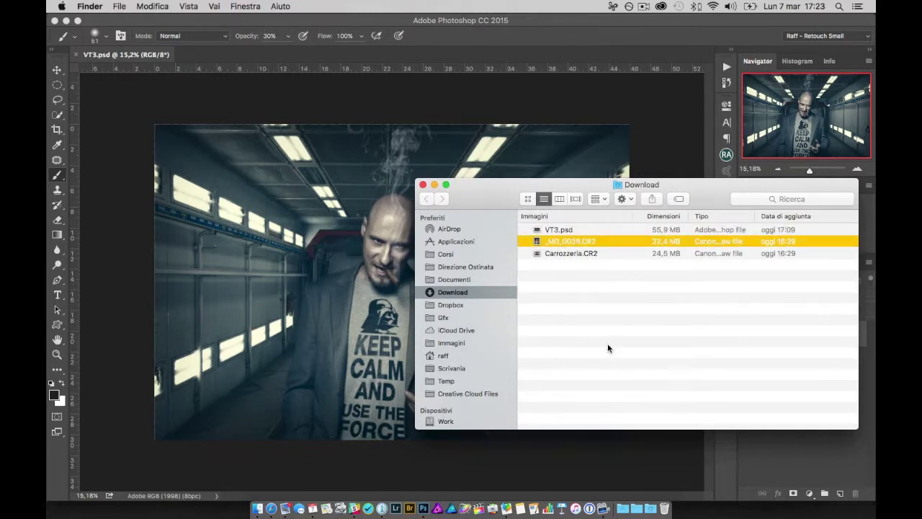
pyautogui.press('space')
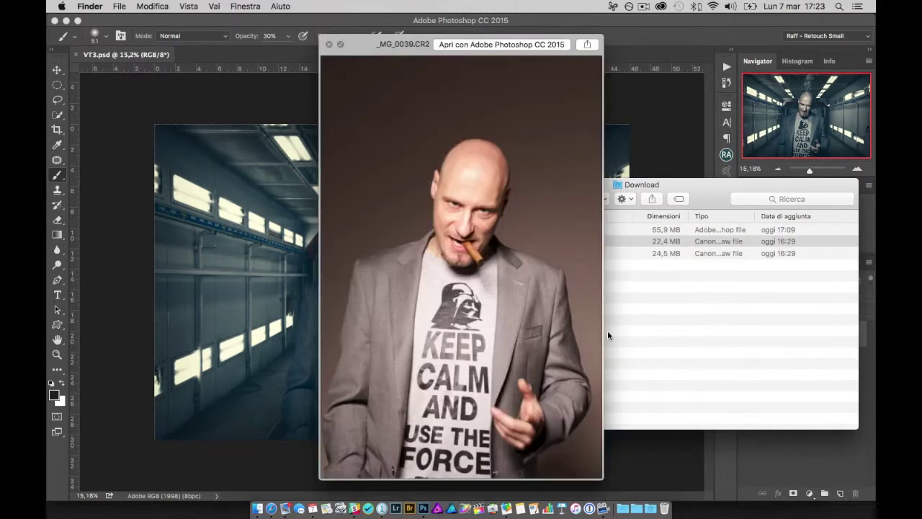
pyautogui.press('space')
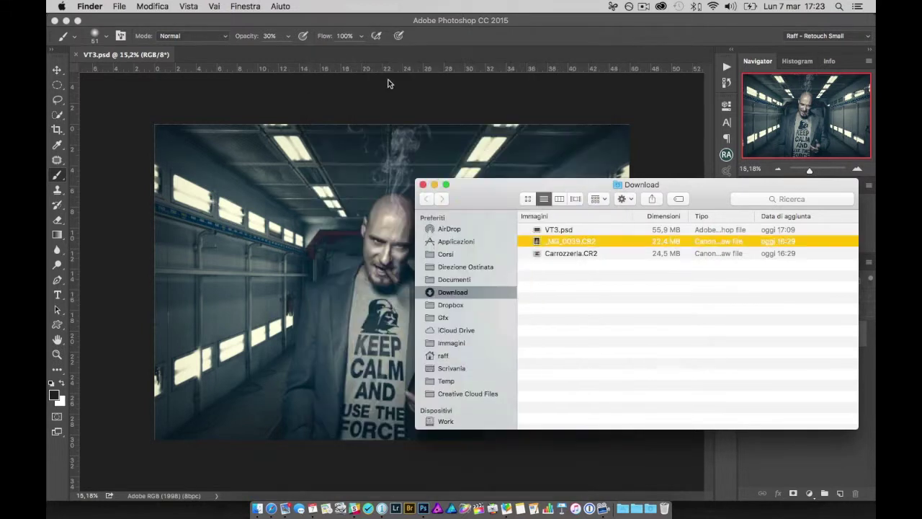
pyautogui.click(576, 255)
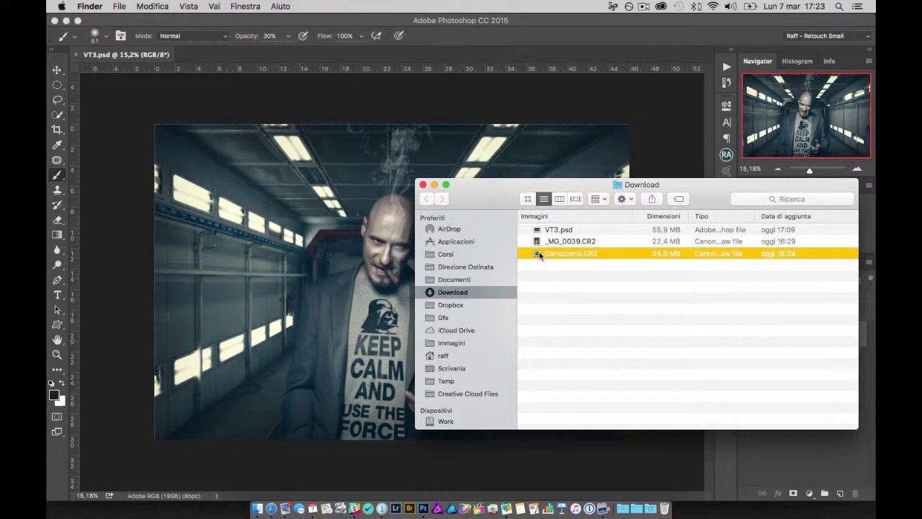
pyautogui.press('space')
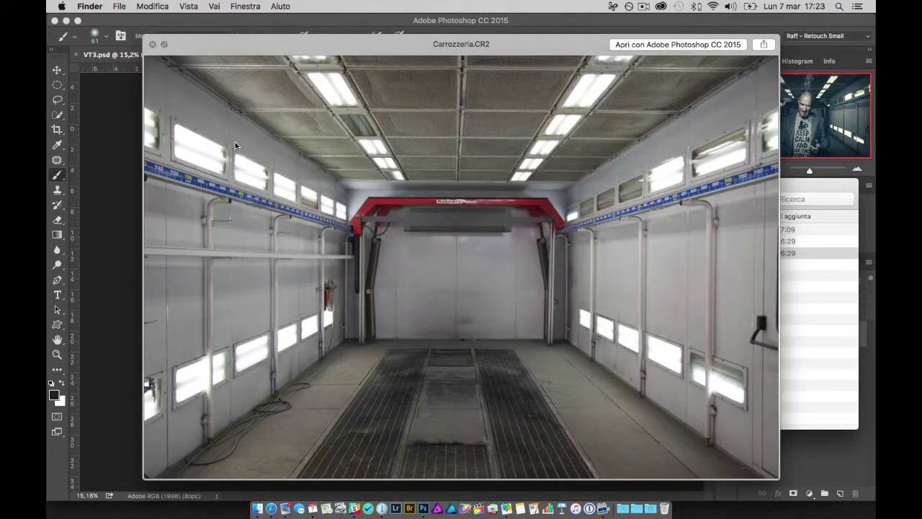
pyautogui.click(153, 45)
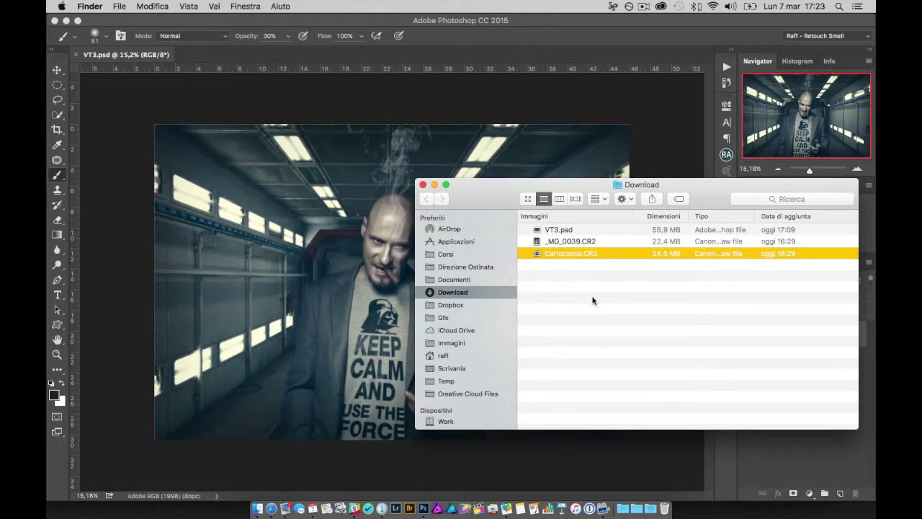
# Select both raw files, Carrozzeria.CR2 and _MG_0039.CR2.
pyautogui.keyDown('shift'); pyautogui.click(562, 243); pyautogui.keyUp('shift')
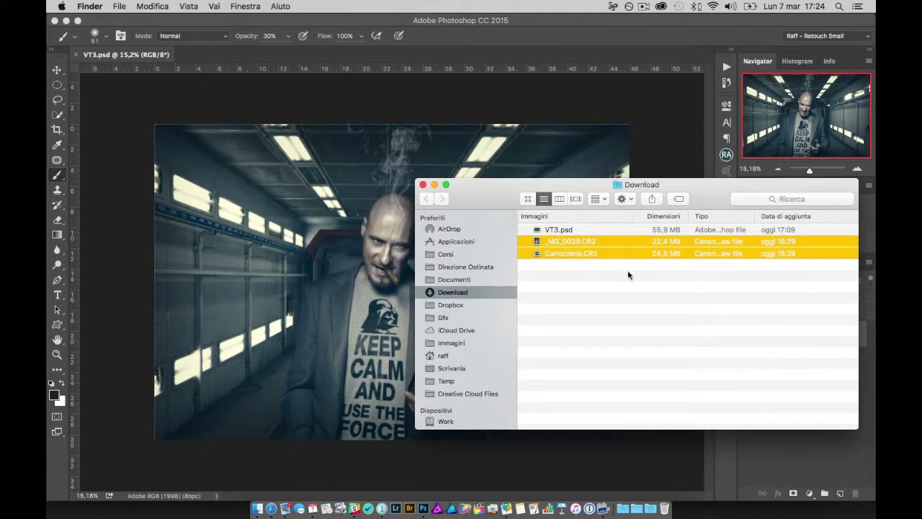
pyautogui.click(592, 291)
pyautogui.click(606, 255)
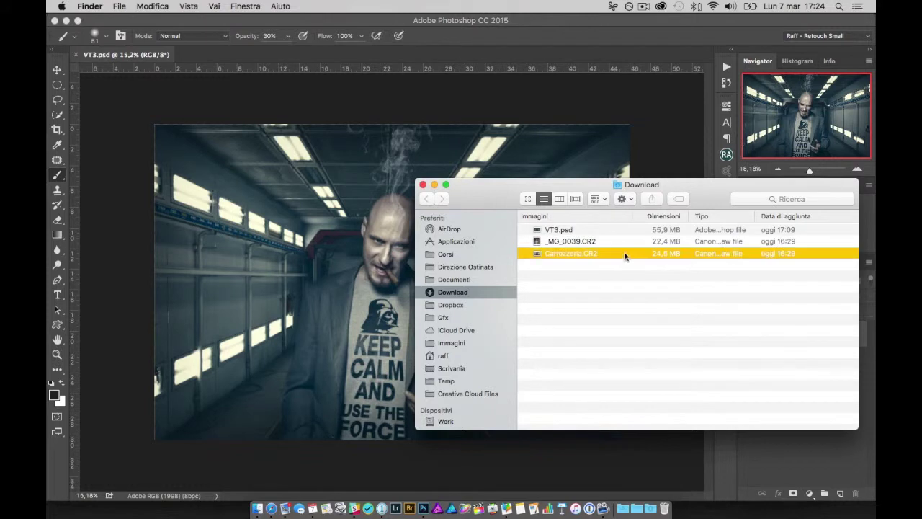
pyautogui.keyDown('shift'); pyautogui.click(607, 245); pyautogui.keyUp('shift')
# Open both CR2 files in Camera Raw and compare the corridor and portrait photos.
pyautogui.doubleClick(571, 241)
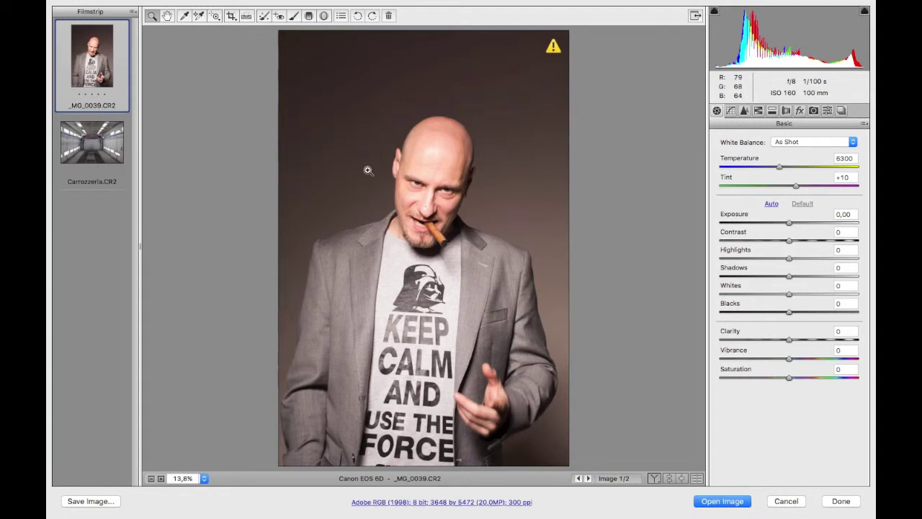
pyautogui.click(80, 144)
pyautogui.click(88, 63)
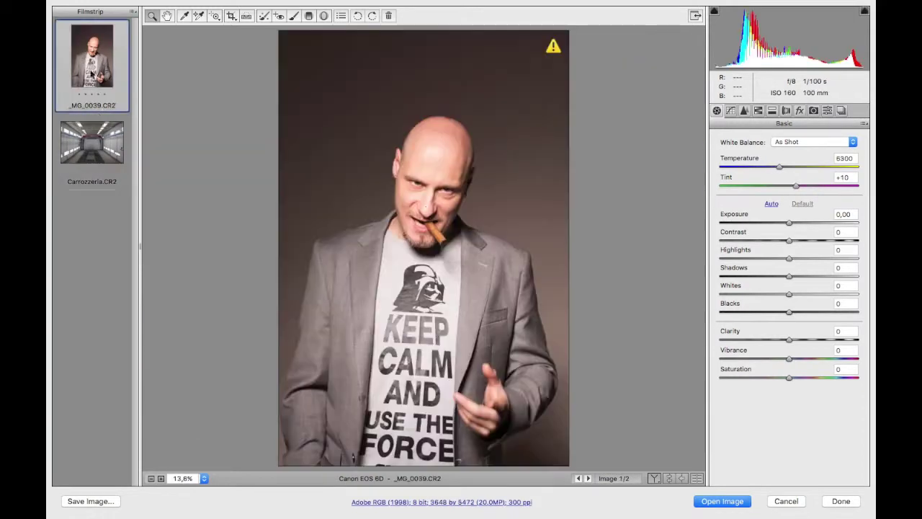
pyautogui.click(102, 156)
pyautogui.click(99, 67)
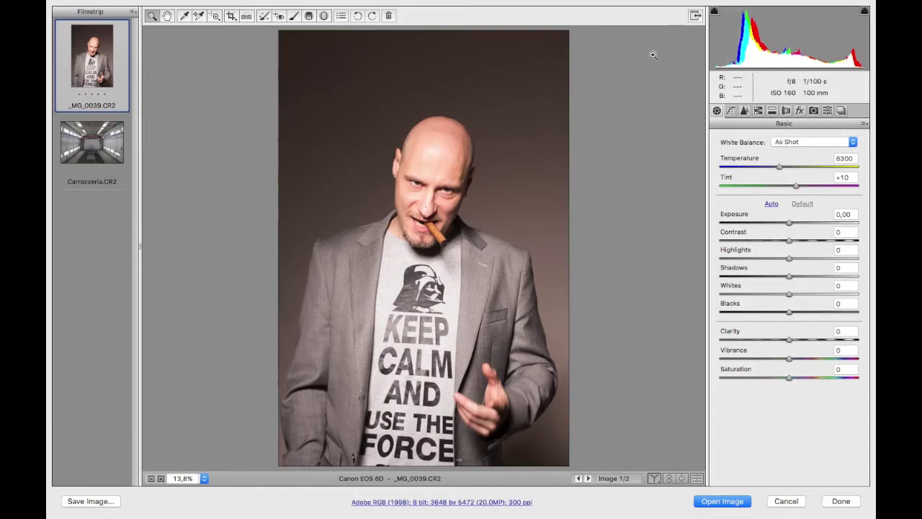
# Give the portrait Auto white balance (5400) and Auto tone (Exposure +0,35, Whites +26).
pyautogui.click(782, 143)
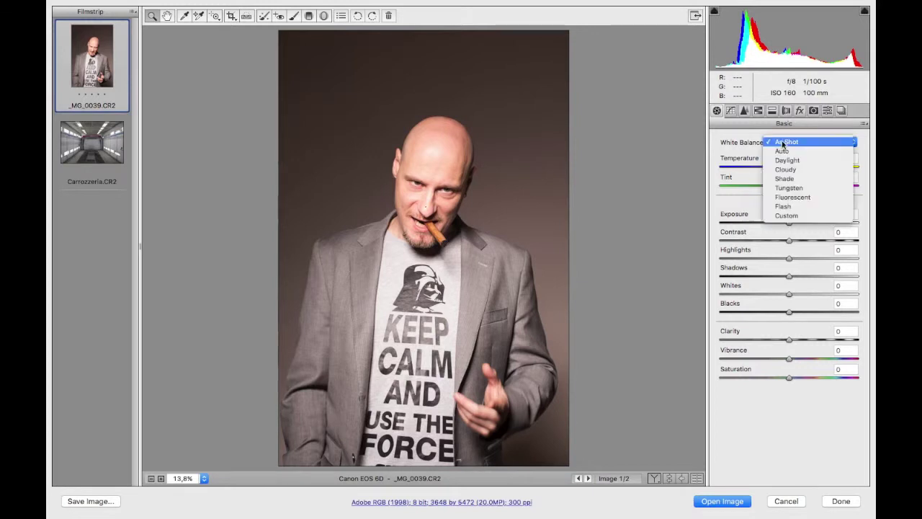
pyautogui.click(783, 152)
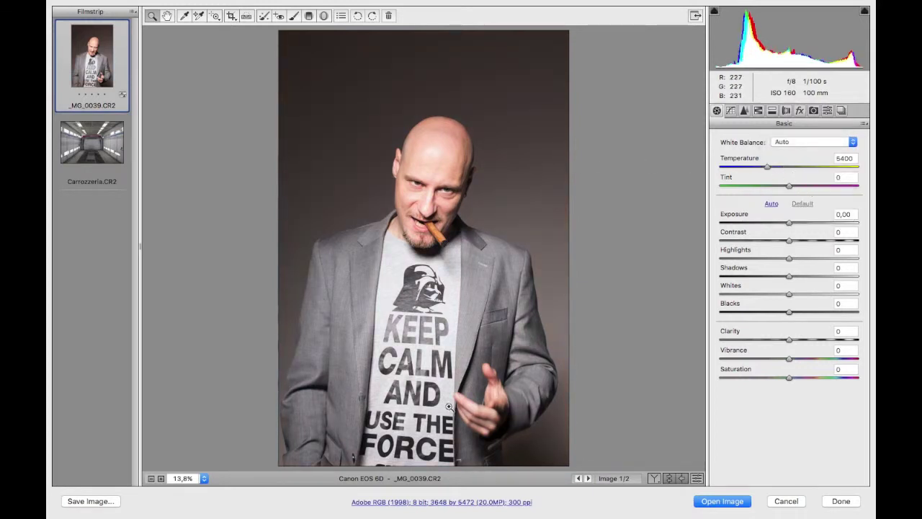
pyautogui.click(771, 203)
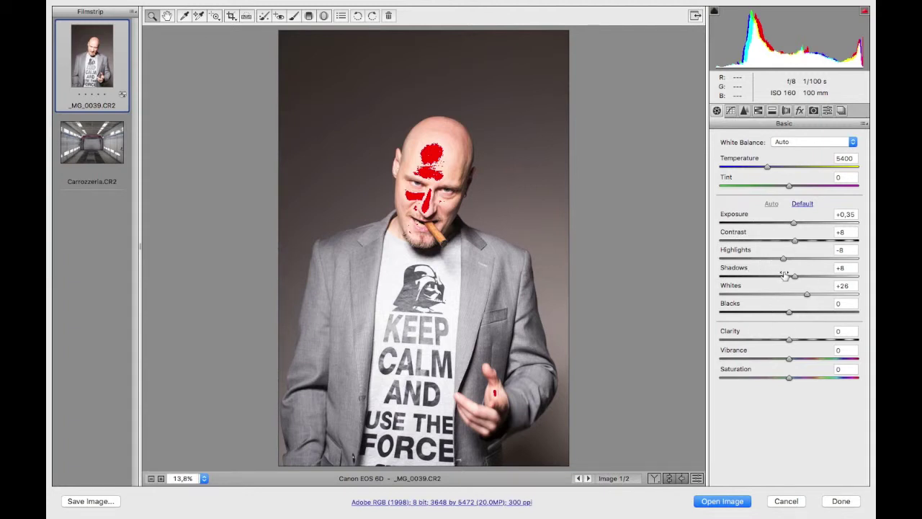
# Set the portrait's Whites -64, Blacks +35, Contrast -25 and Temperature 5150.
pyautogui.moveTo(806, 294); pyautogui.dragTo(747, 292)
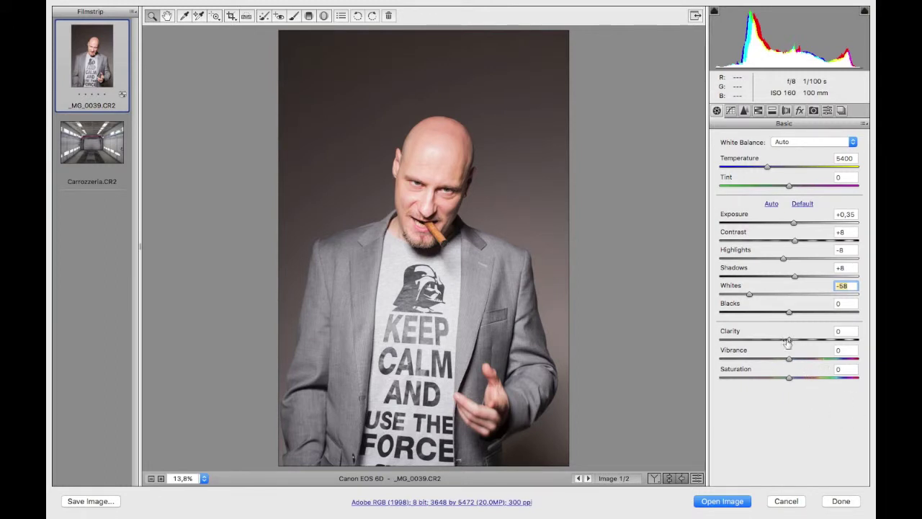
pyautogui.moveTo(789, 312); pyautogui.dragTo(810, 312)
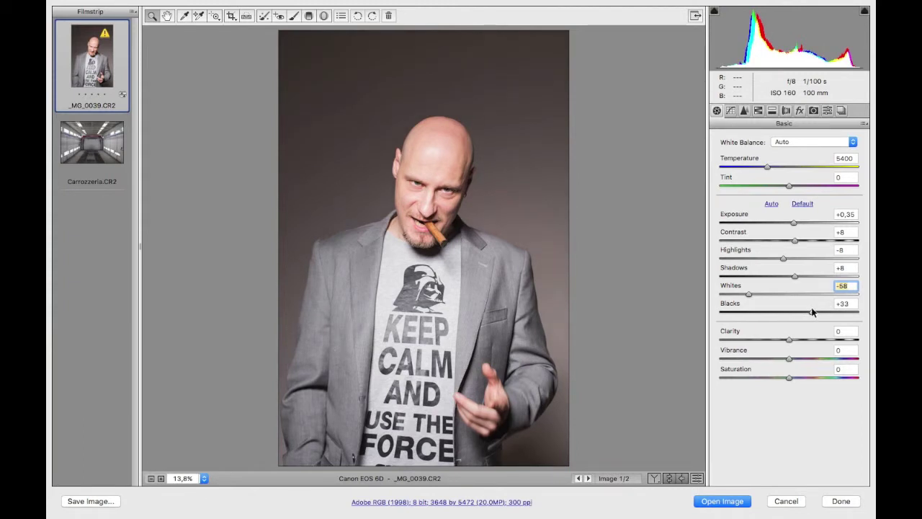
pyautogui.moveTo(811, 311); pyautogui.dragTo(813, 312)
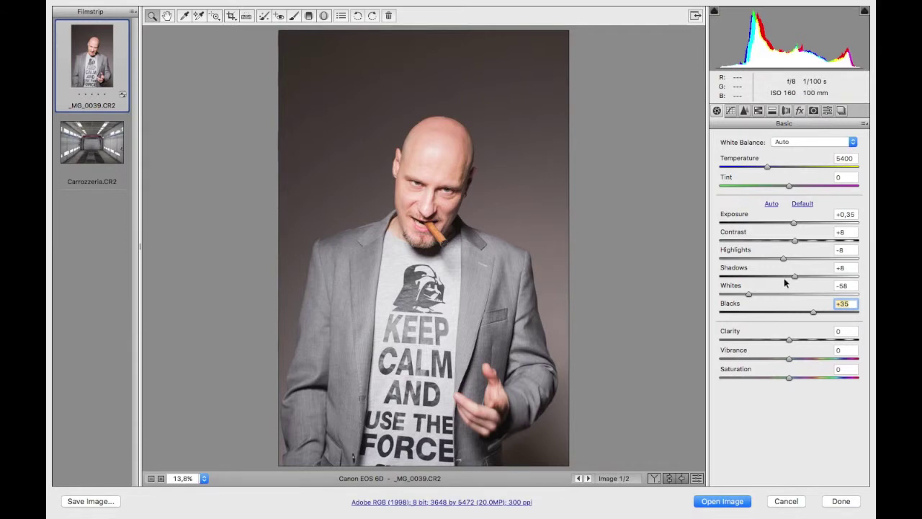
pyautogui.moveTo(747, 294); pyautogui.dragTo(743, 293)
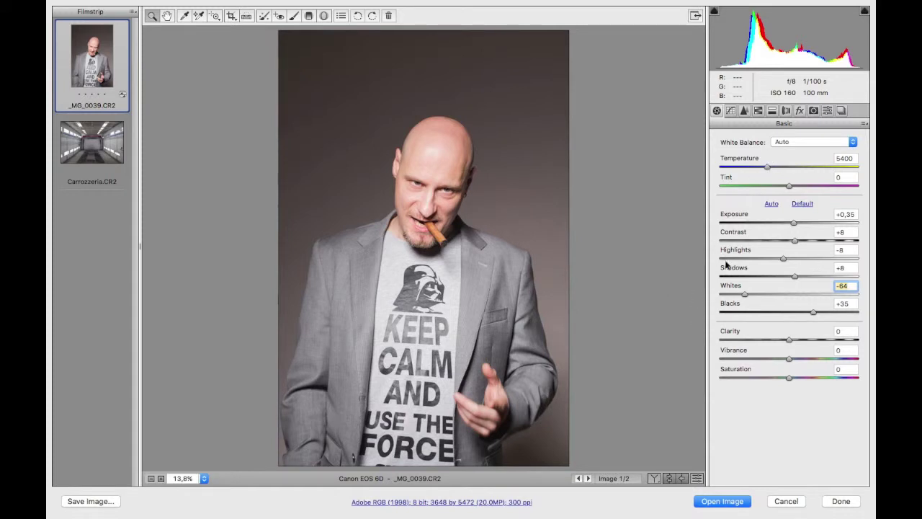
pyautogui.moveTo(794, 241)
pyautogui.mouseDown()
pyautogui.moveTo(751, 246)
pyautogui.moveTo(768, 249)
pyautogui.mouseUp()
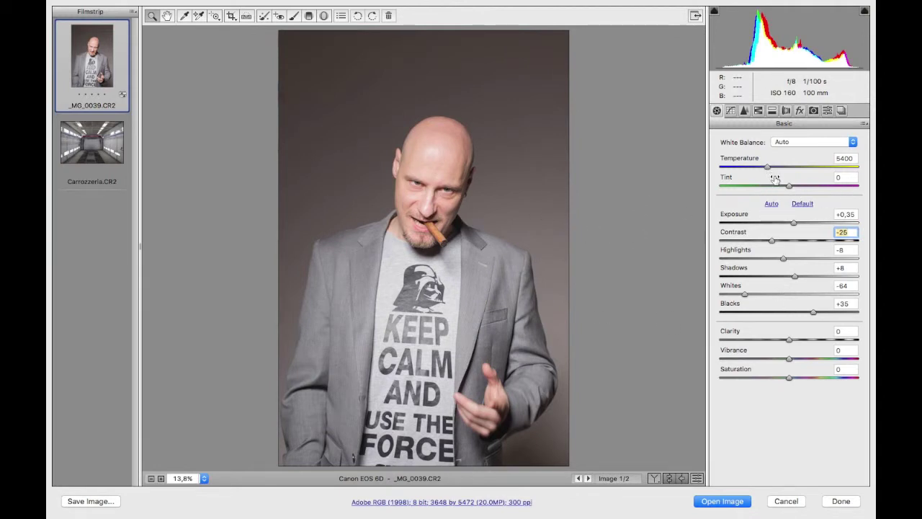
pyautogui.moveTo(767, 169); pyautogui.dragTo(763, 170)
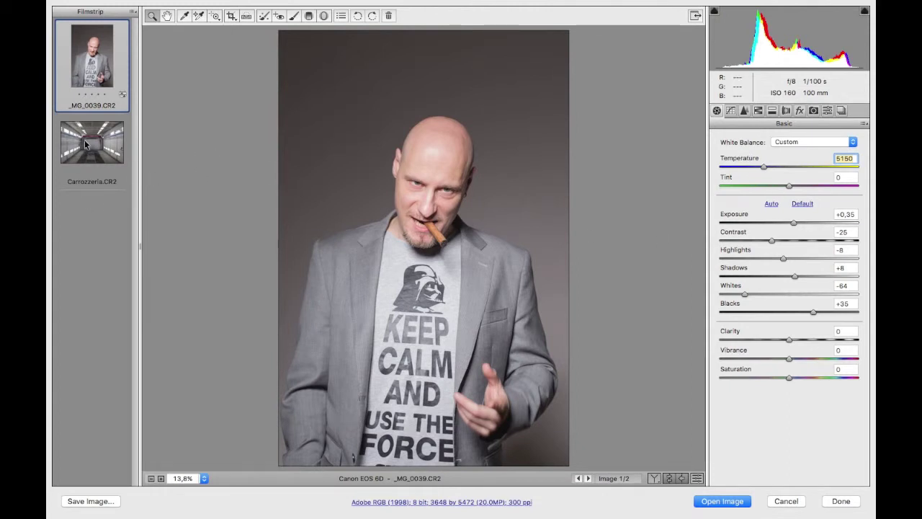
# Keep the corridor photo's white balance As Shot and select both photos.
pyautogui.click(85, 144)
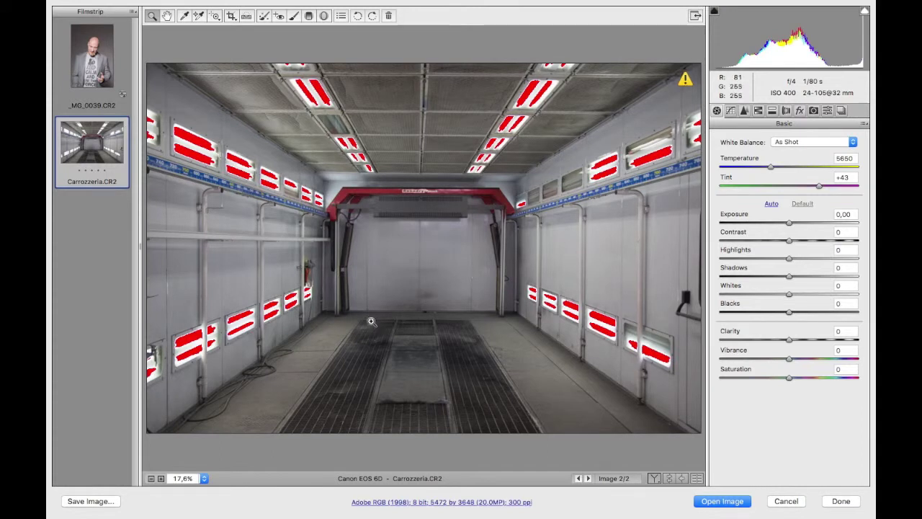
pyautogui.click(792, 143)
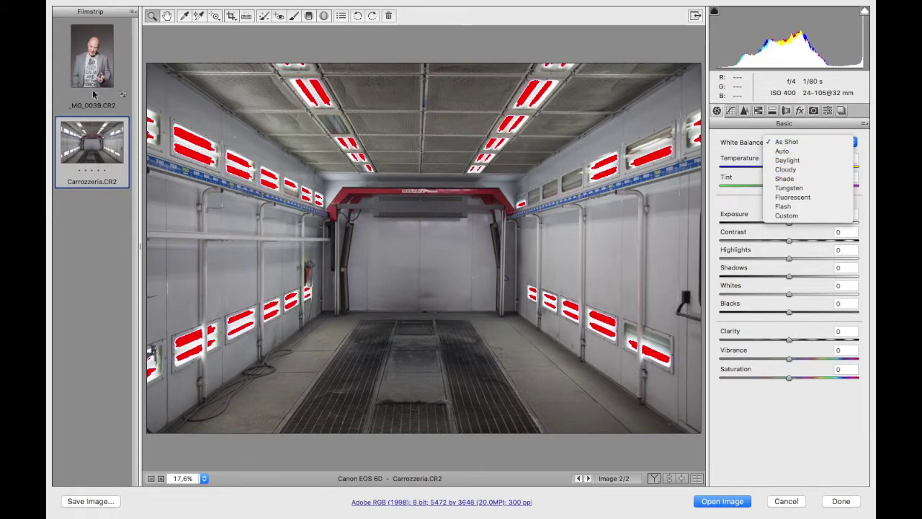
pyautogui.click(113, 153)
pyautogui.press('Up')
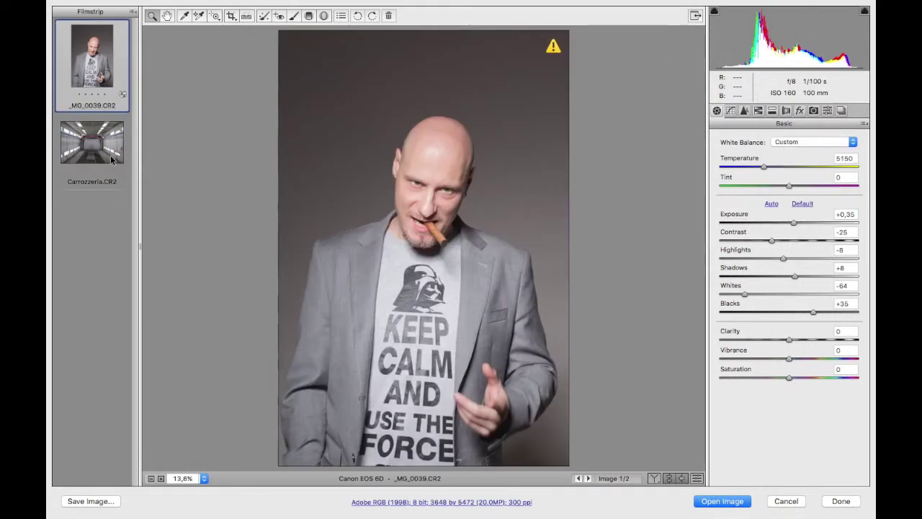
pyautogui.keyDown('shift'); pyautogui.click(96, 157); pyautogui.keyUp('shift')
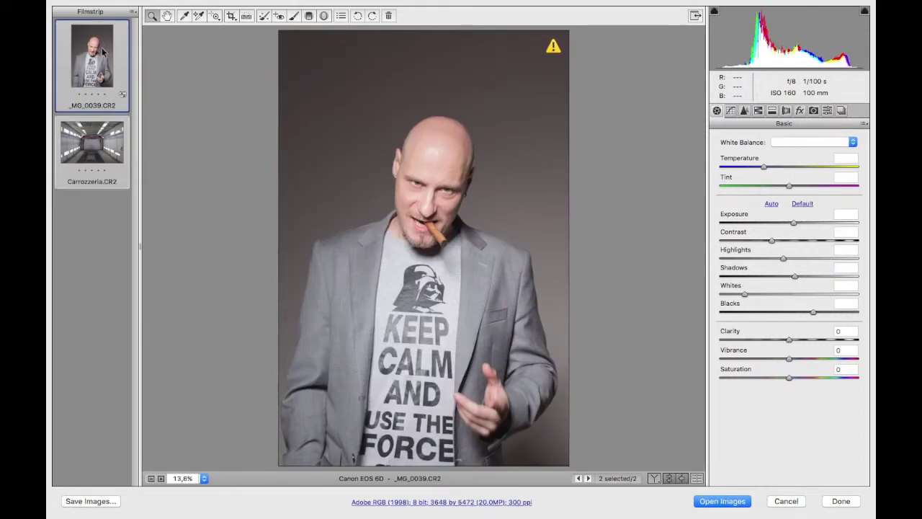
# Synchronize only White Balance from the portrait to Carrozzeria.CR2 and view it.
pyautogui.click(133, 12)
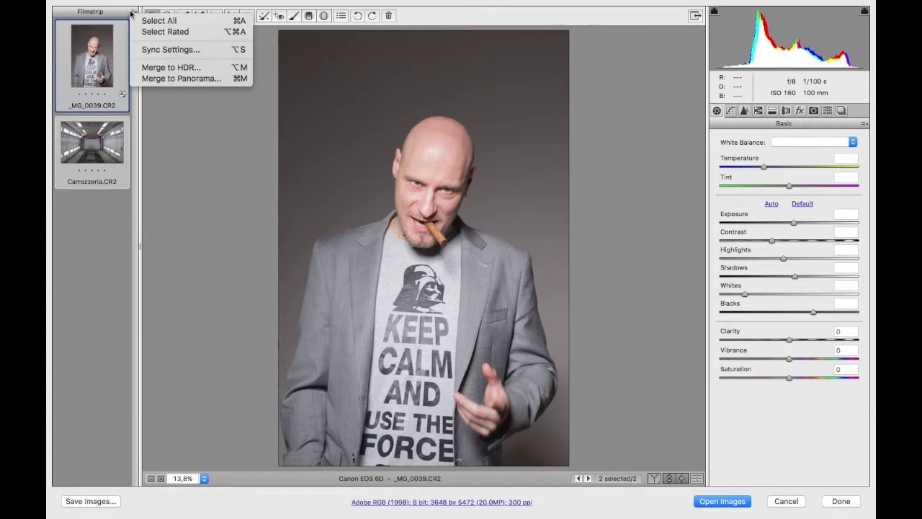
pyautogui.click(166, 49)
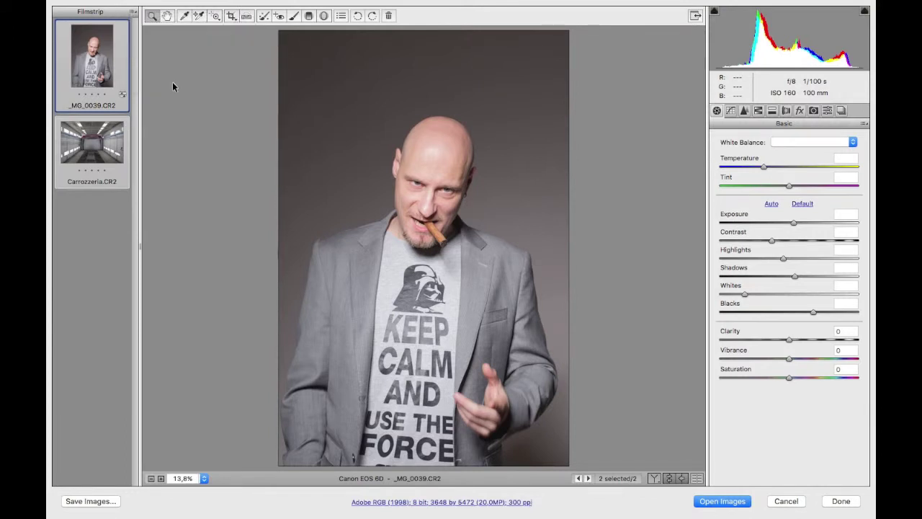
pyautogui.click(423, 71)
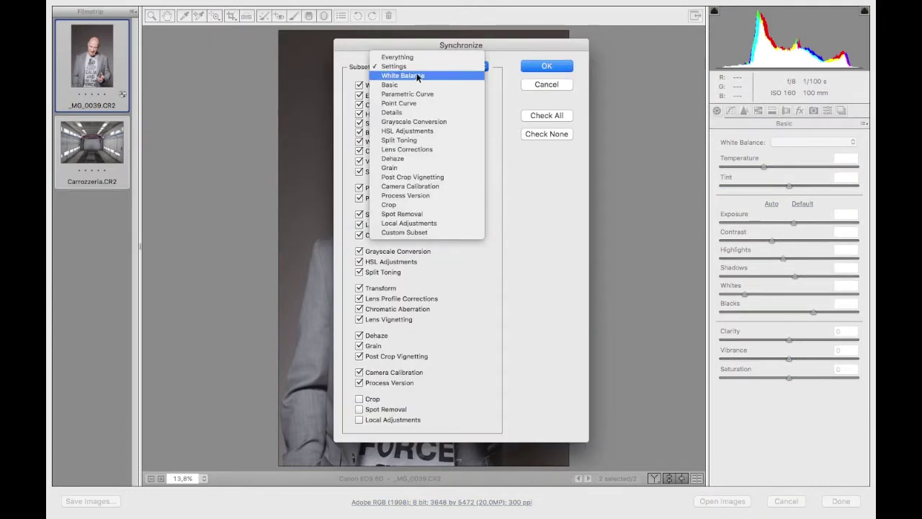
pyautogui.click(403, 75)
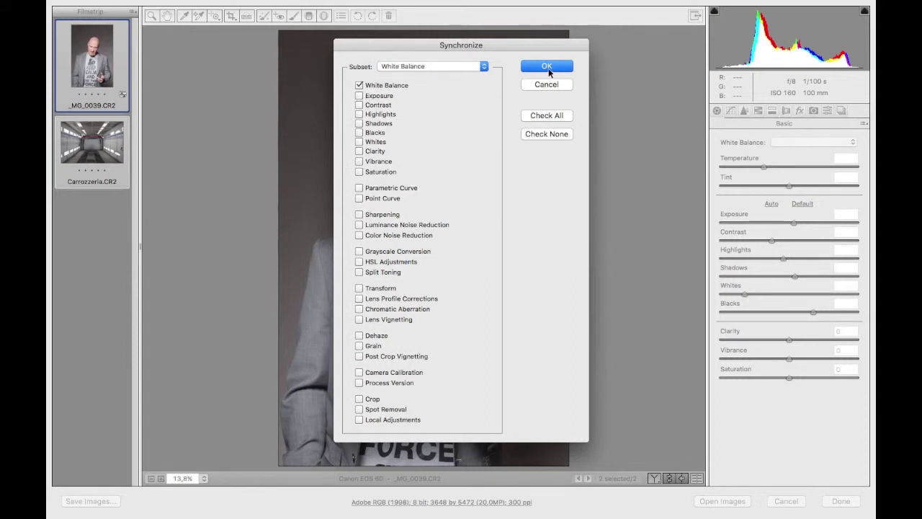
pyautogui.click(547, 66)
pyautogui.click(83, 153)
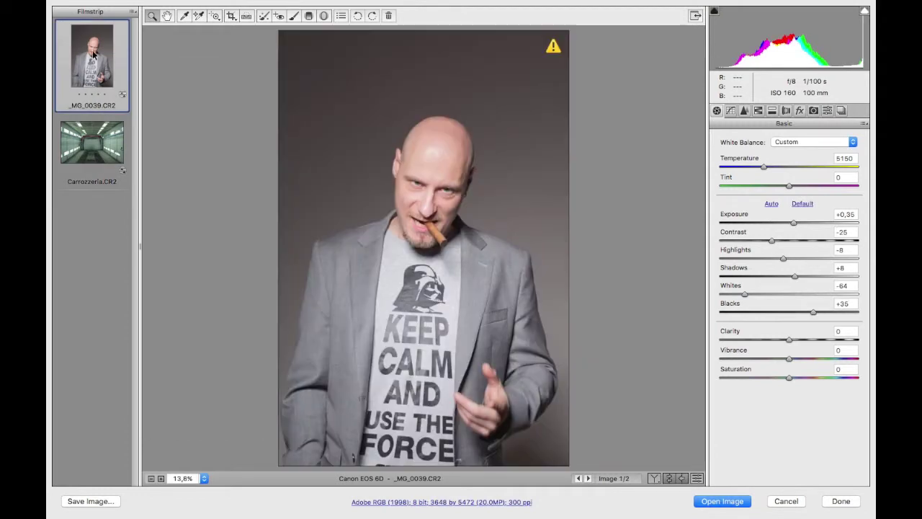
# Grade the corridor: Auto white balance, Temperature 5650, tint +30, Blacks +12, Whites +2, Contrast -13.
pyautogui.click(81, 97)
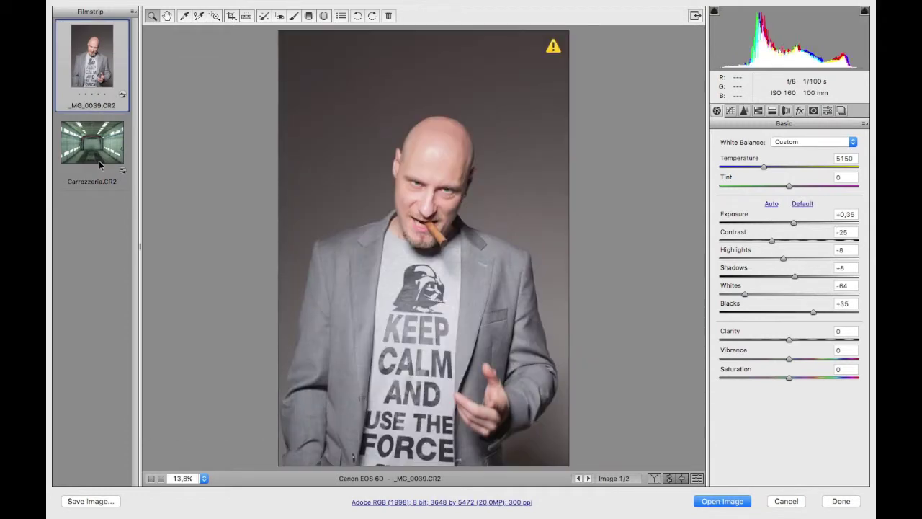
pyautogui.click(102, 155)
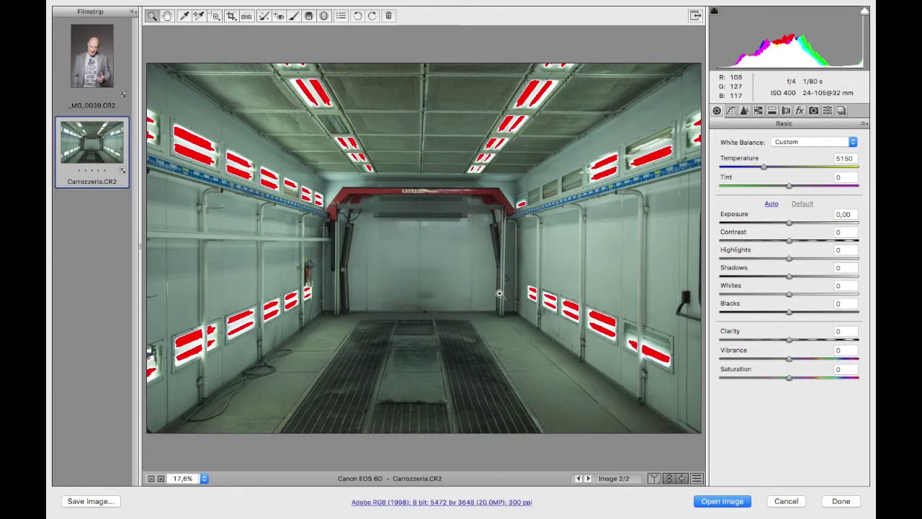
pyautogui.click(785, 142)
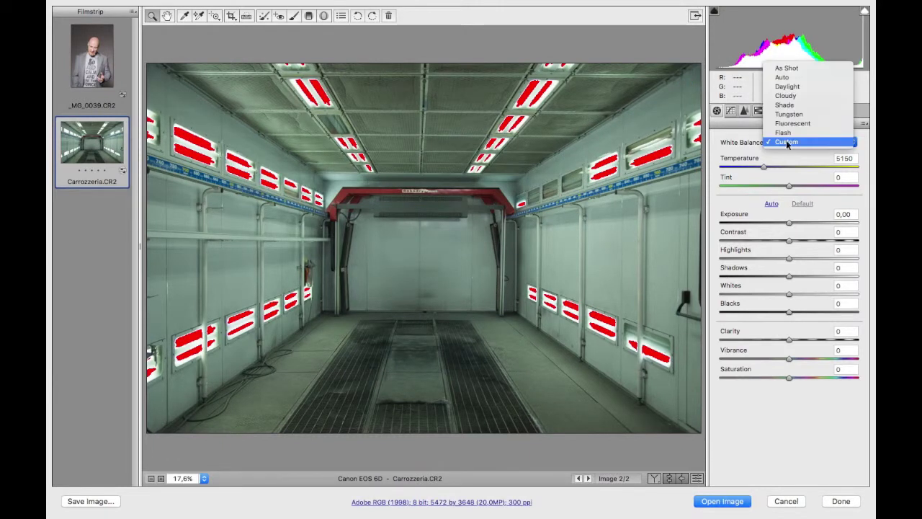
pyautogui.click(782, 77)
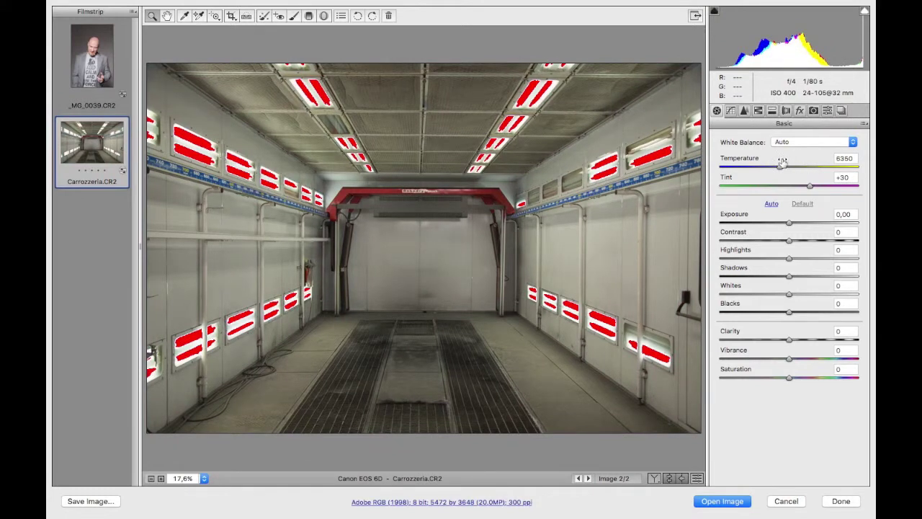
pyautogui.moveTo(779, 168); pyautogui.dragTo(770, 165)
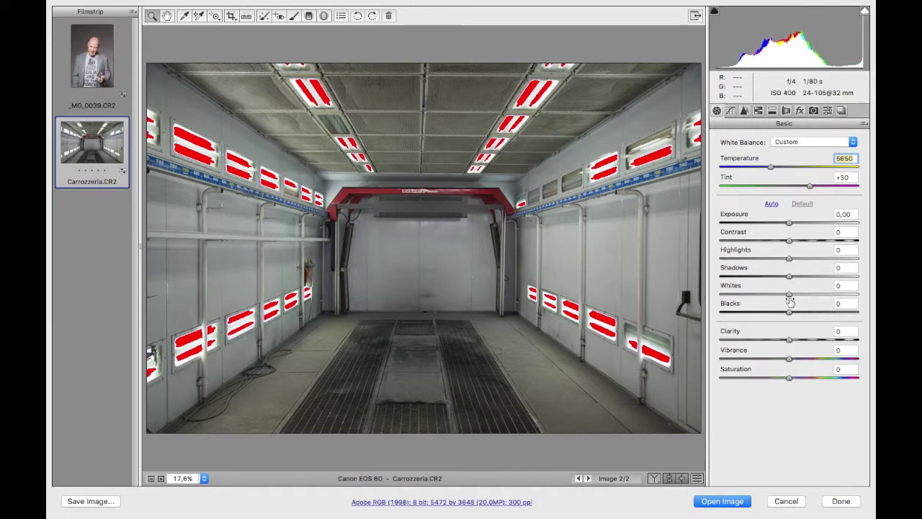
pyautogui.moveTo(790, 313); pyautogui.dragTo(797, 312)
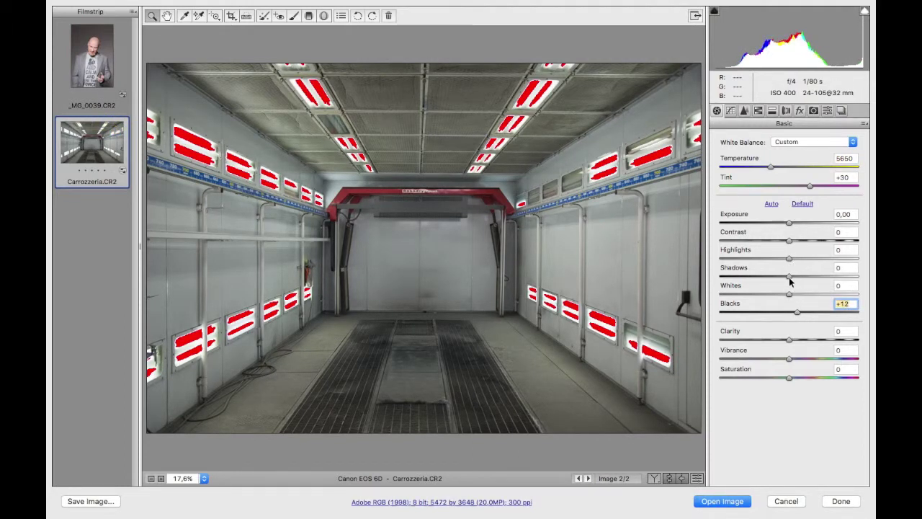
pyautogui.moveTo(788, 295)
pyautogui.mouseDown()
pyautogui.moveTo(734, 303)
pyautogui.moveTo(791, 297)
pyautogui.mouseUp()
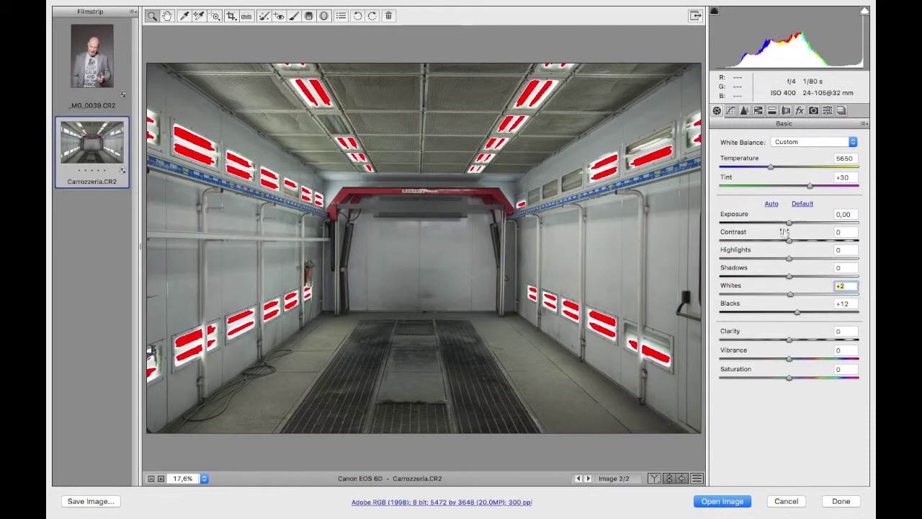
pyautogui.moveTo(790, 244); pyautogui.dragTo(781, 243)
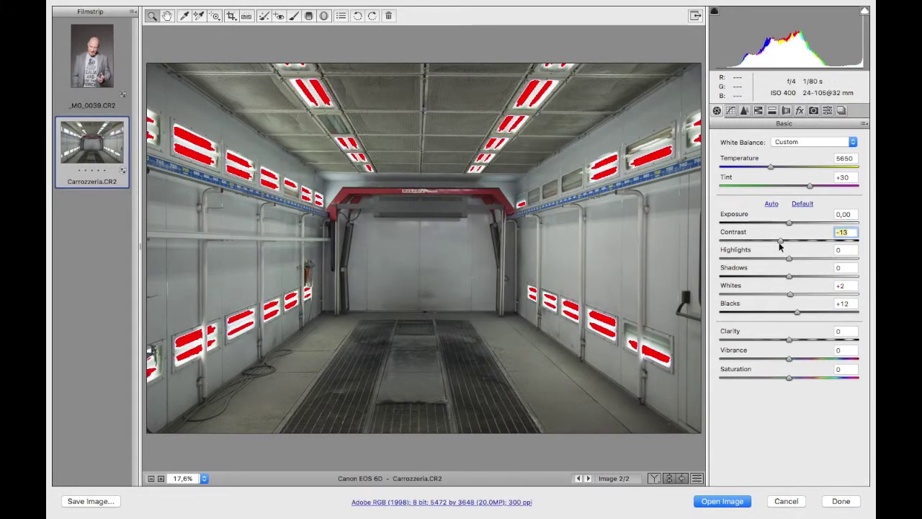
pyautogui.press('shift')
# Open both raw photos in Photoshop and bring up the _MG_0039.CR2 portrait document.
pyautogui.keyDown('shift'); pyautogui.click(94, 74); pyautogui.keyUp('shift')
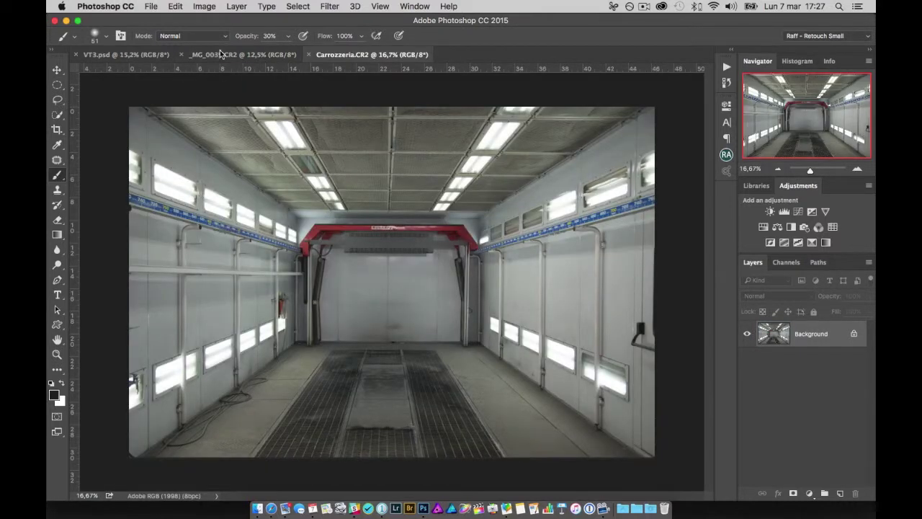
pyautogui.click(222, 55)
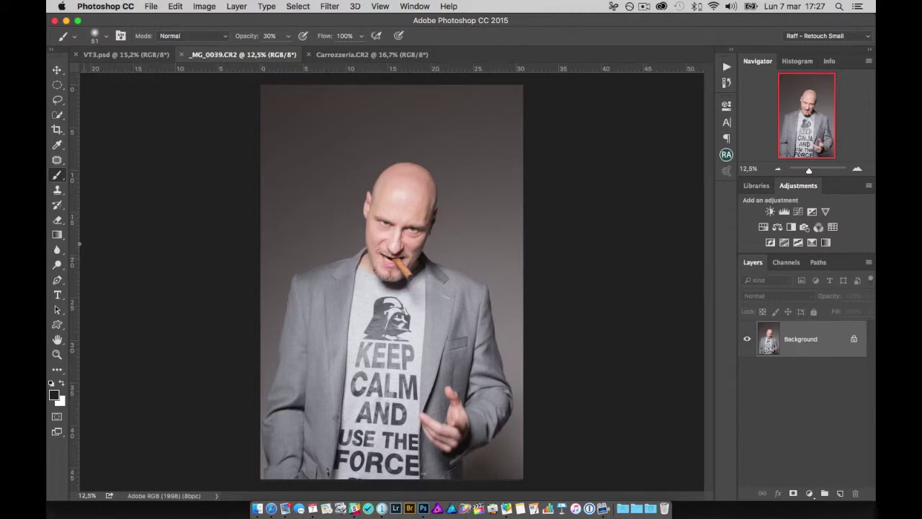
pyautogui.click(56, 116)
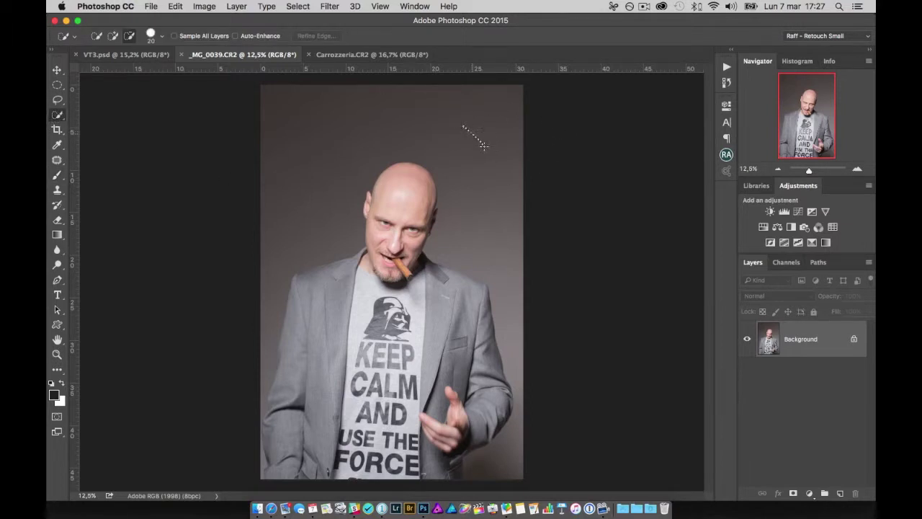
# Quick-select the grey backdrop from the upper left, across the top and down the right.
pyautogui.moveTo(480, 146); pyautogui.dragTo(482, 147)
pyautogui.press('super+d')
pyautogui.moveTo(330, 145)
pyautogui.mouseDown()
pyautogui.moveTo(268, 263)
pyautogui.moveTo(262, 395)
pyautogui.mouseUp()
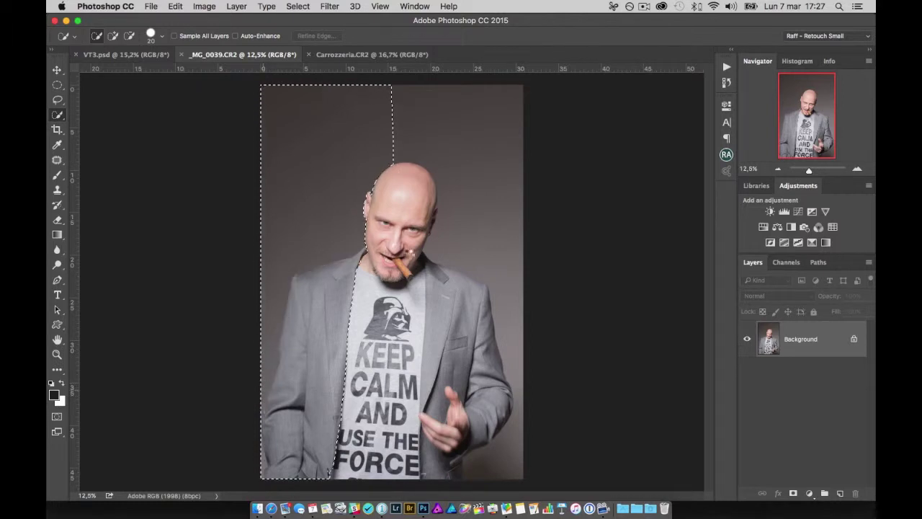
pyautogui.moveTo(395, 139)
pyautogui.mouseDown()
pyautogui.moveTo(467, 144)
pyautogui.moveTo(517, 292)
pyautogui.mouseUp()
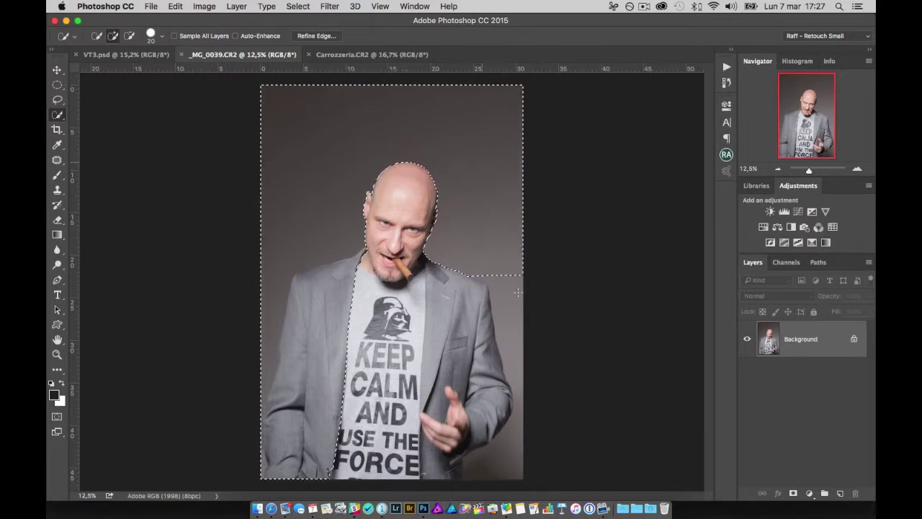
pyautogui.moveTo(517, 291)
pyautogui.mouseDown()
pyautogui.moveTo(510, 455)
pyautogui.moveTo(501, 469)
pyautogui.mouseUp()
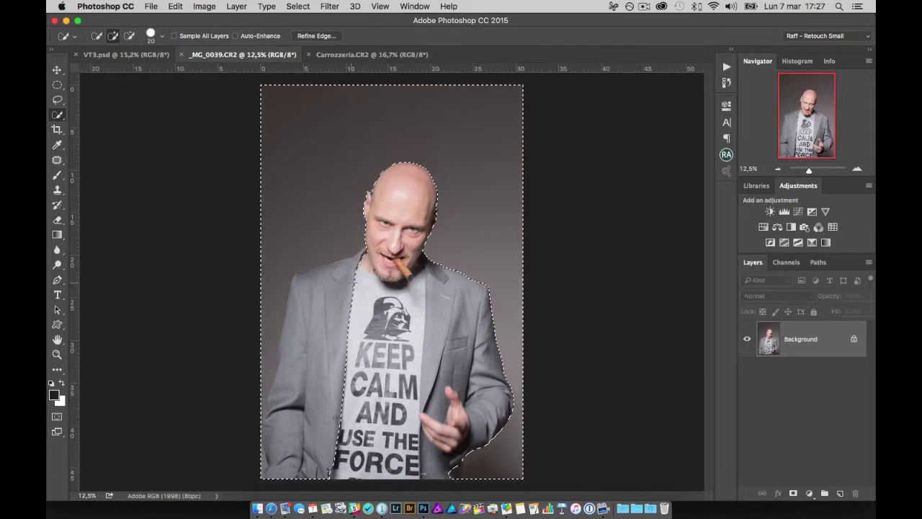
# Remove the jacket's left side and add the left-edge backdrop down to the bottom.
pyautogui.press('alt')
pyautogui.press('alt')
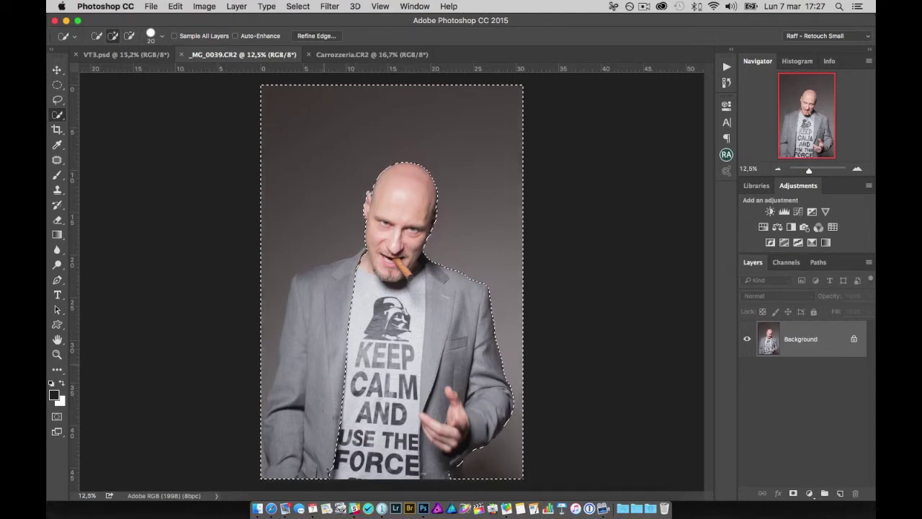
pyautogui.click(129, 35)
pyautogui.press('alt')
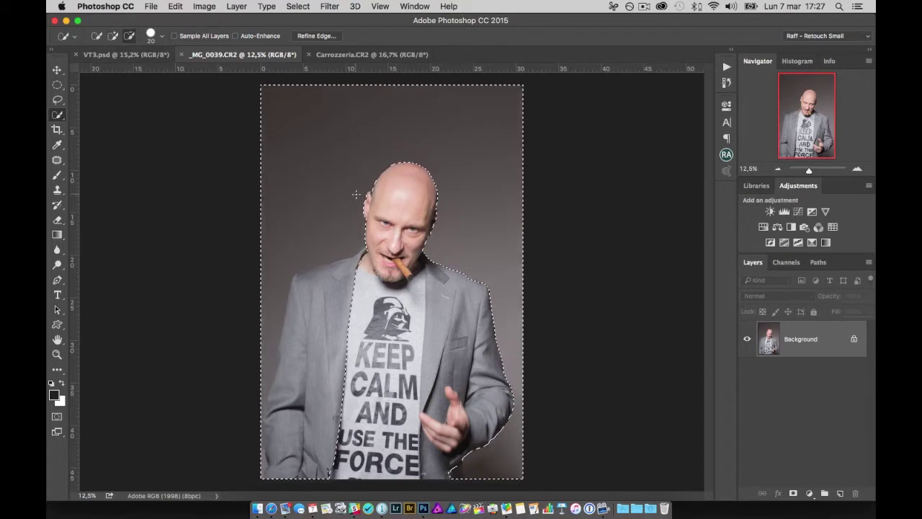
pyautogui.click(132, 36)
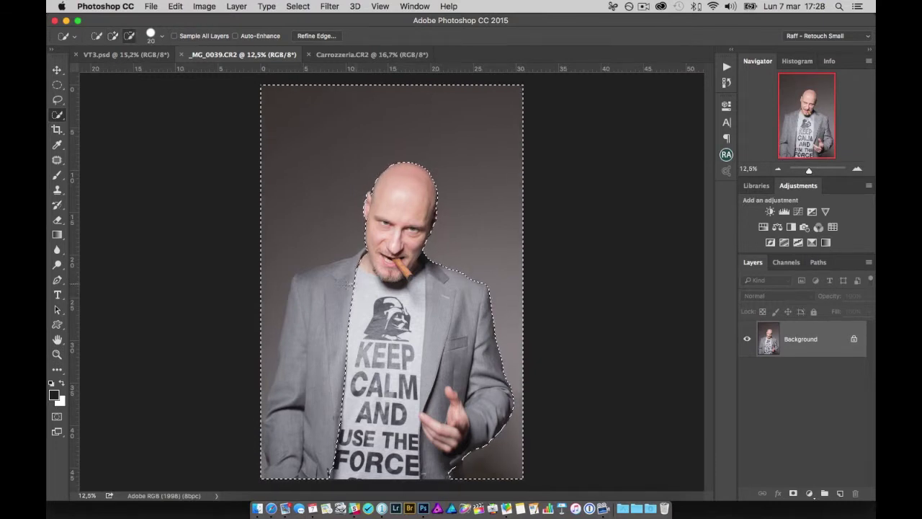
pyautogui.moveTo(318, 434); pyautogui.dragTo(329, 472)
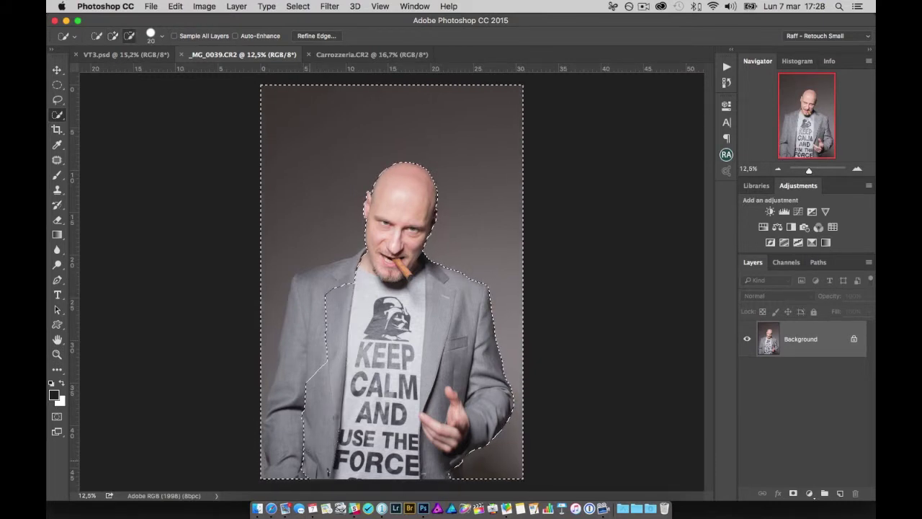
pyautogui.press('shift')
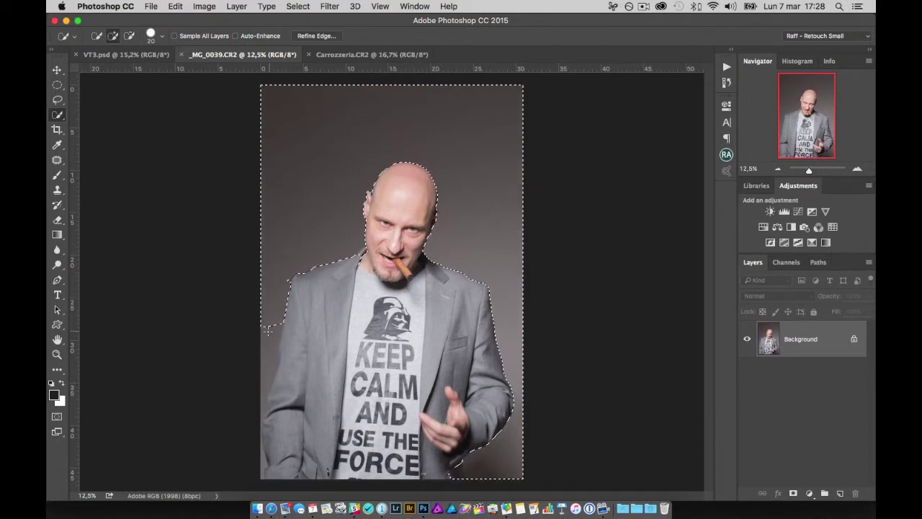
pyautogui.moveTo(264, 360); pyautogui.dragTo(263, 410)
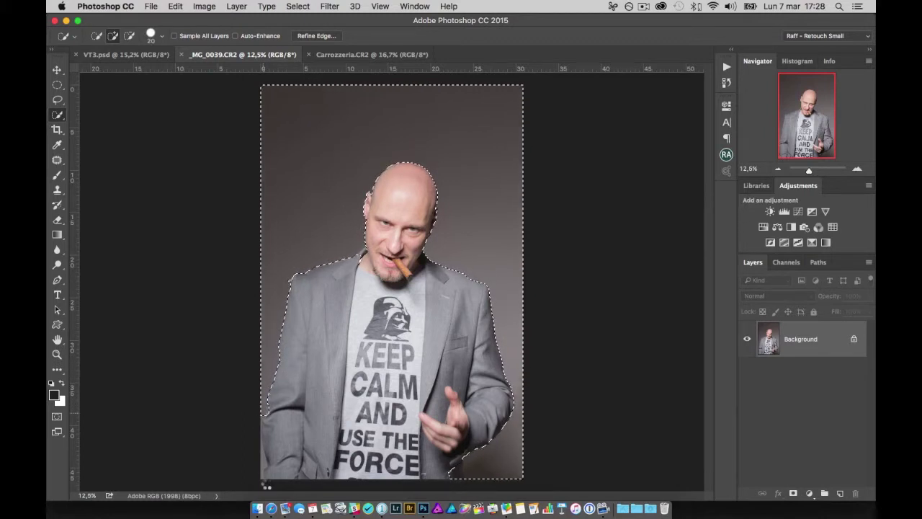
pyautogui.moveTo(261, 462)
pyautogui.mouseDown()
pyautogui.moveTo(263, 470)
pyautogui.moveTo(254, 452)
pyautogui.mouseUp()
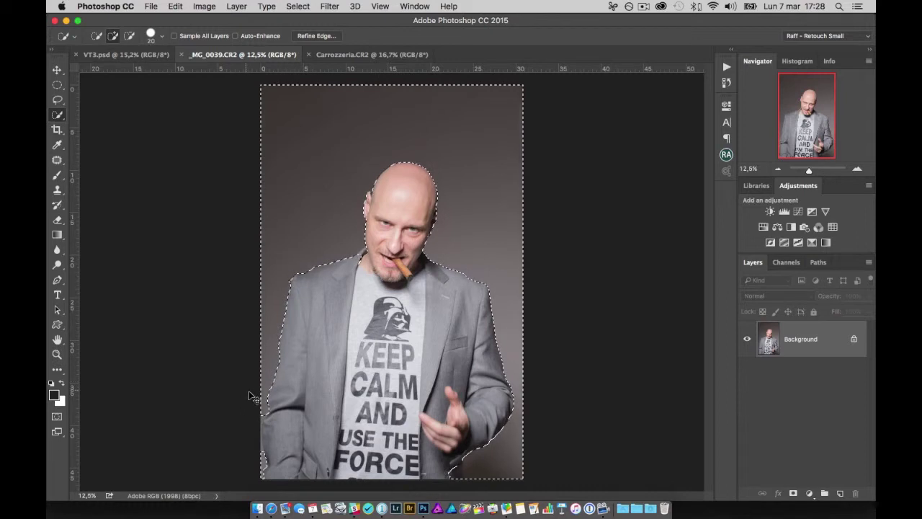
pyautogui.press('super+plus')
pyautogui.press('super+plus')
pyautogui.press('super+plus')
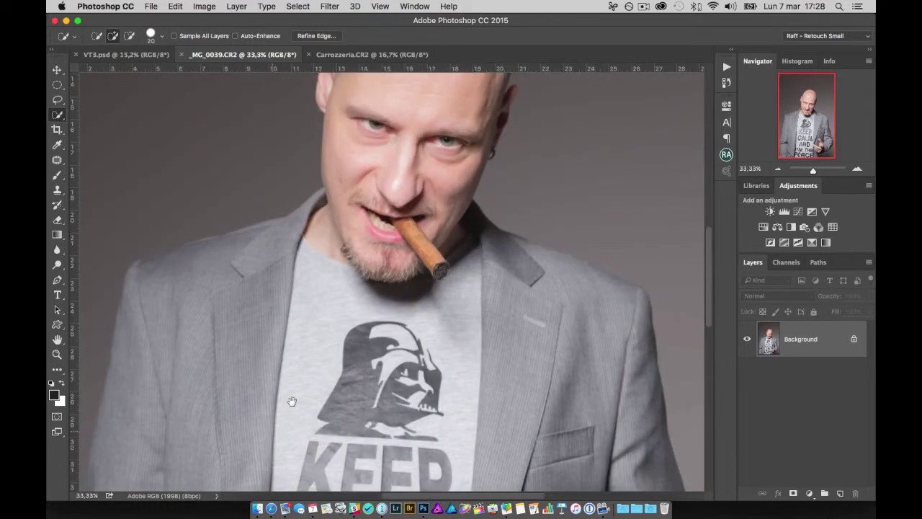
# Add the lower-left backdrop strip and remove the sleeve at the elbow from the selection.
pyautogui.moveTo(291, 402); pyautogui.dragTo(415, 160)
pyautogui.moveTo(287, 383); pyautogui.dragTo(273, 379)
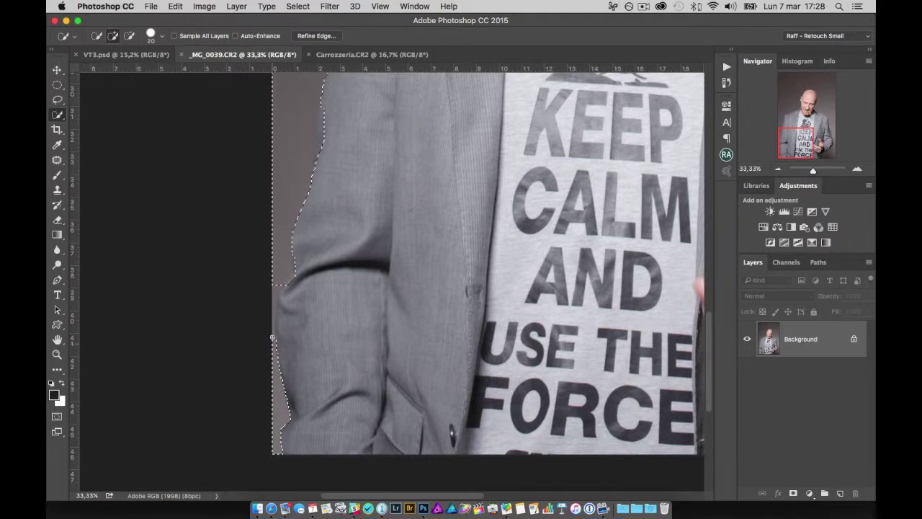
pyautogui.click(271, 314)
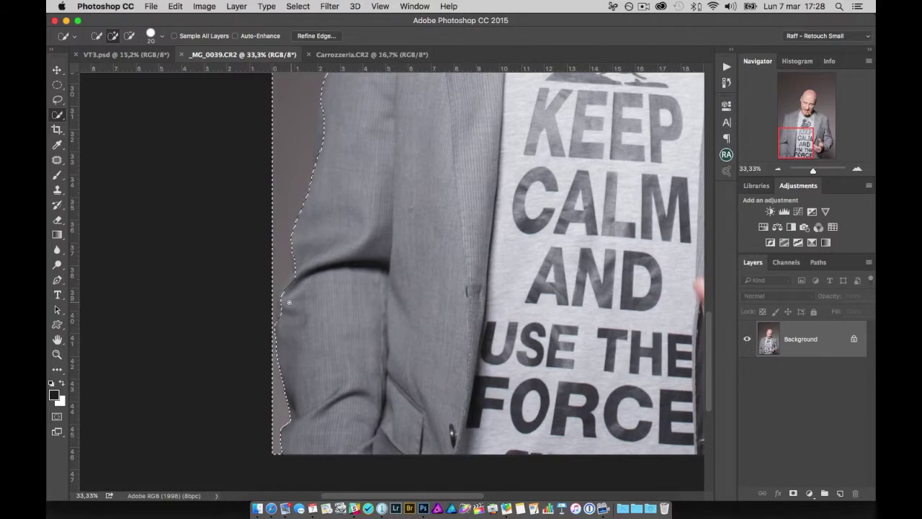
pyautogui.moveTo(281, 303); pyautogui.dragTo(280, 310)
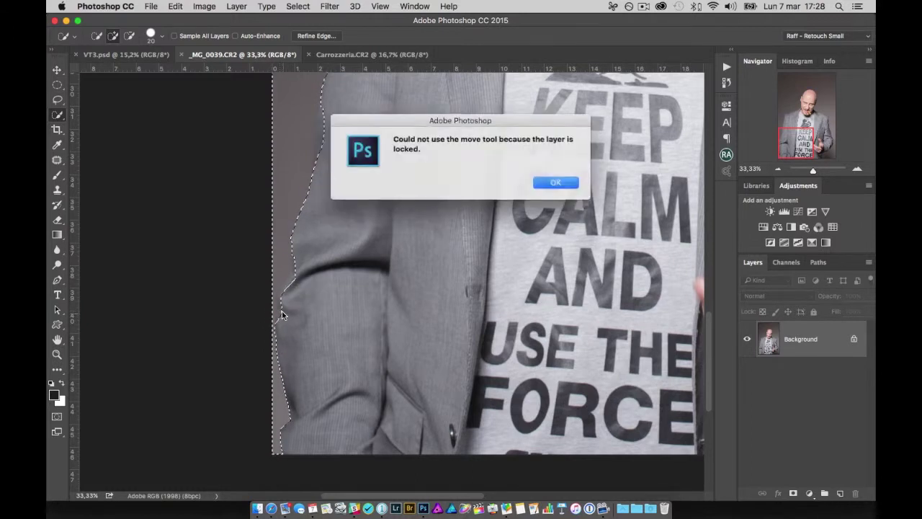
pyautogui.press('Return')
pyautogui.press('alt')
pyautogui.moveTo(281, 320); pyautogui.dragTo(292, 280)
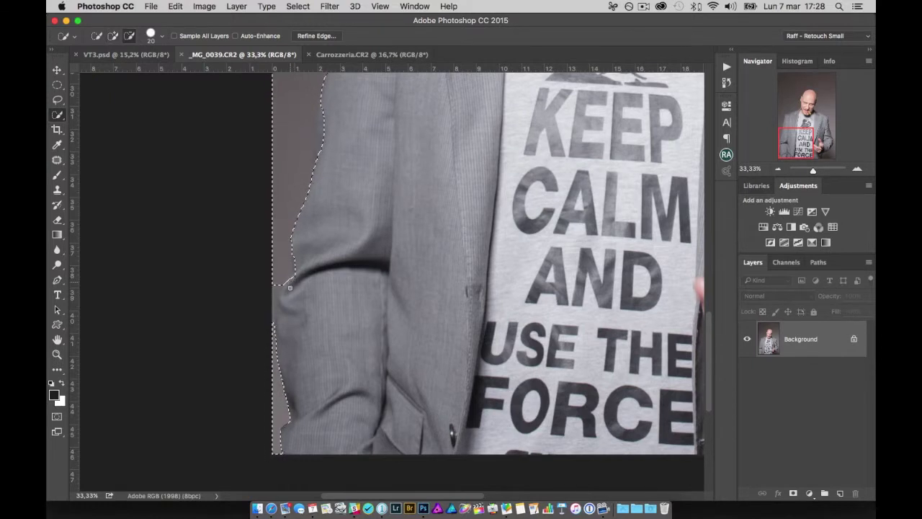
# With a 10 px brush, refine the selection along the sleeve and below the hand.
pyautogui.click(158, 35)
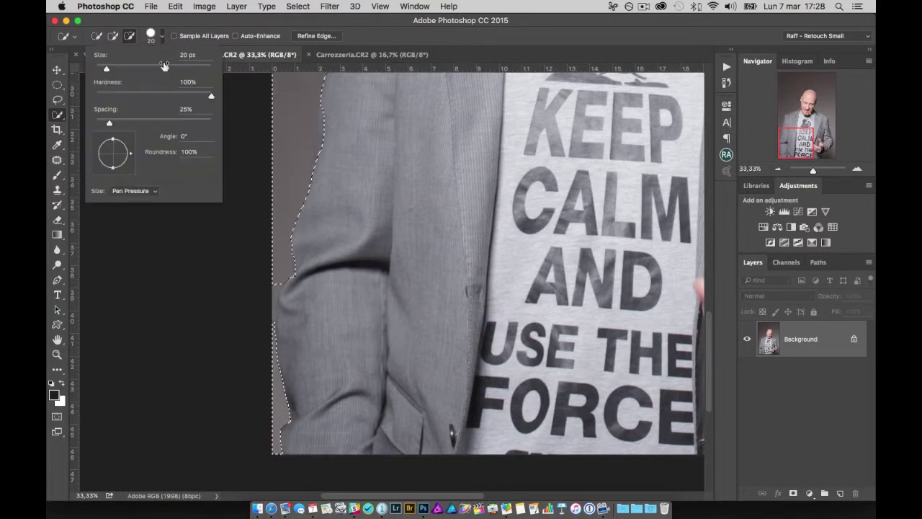
pyautogui.moveTo(105, 70); pyautogui.dragTo(101, 69)
pyautogui.press('Return')
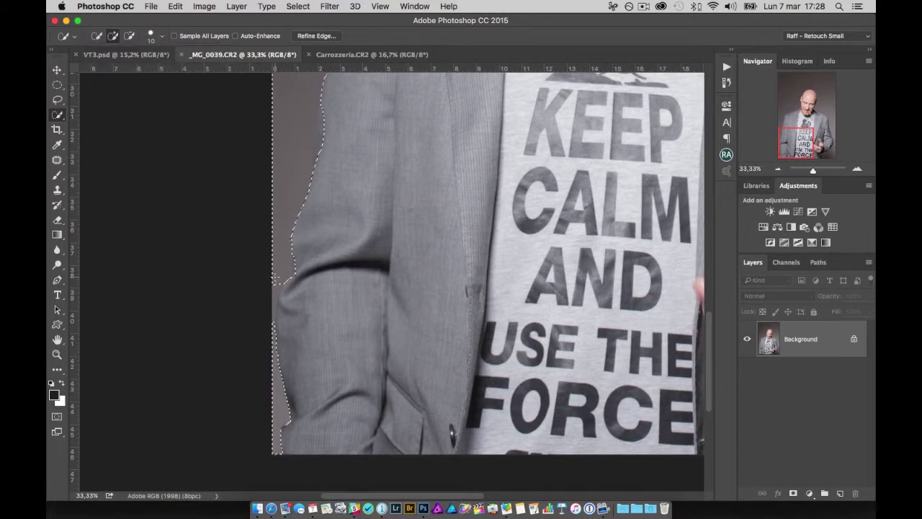
pyautogui.moveTo(275, 287); pyautogui.dragTo(273, 310)
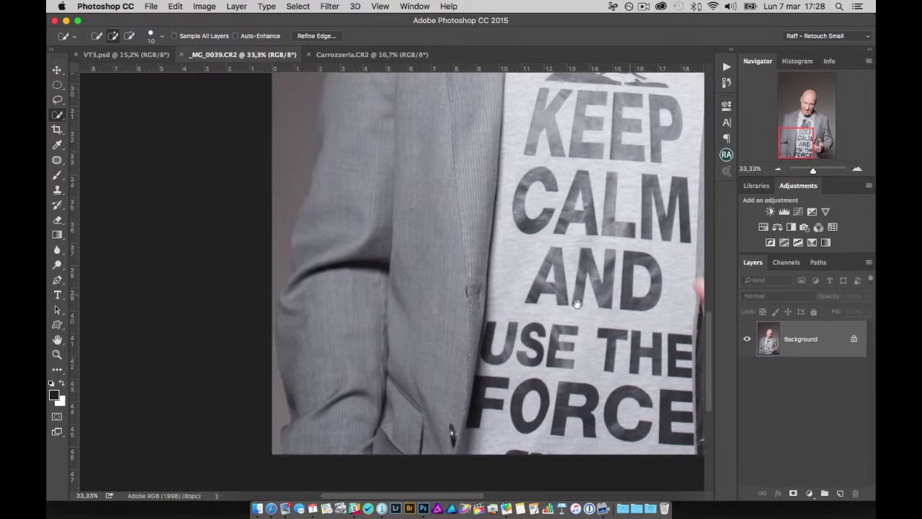
pyautogui.hscroll(10, 577, 305)
pyautogui.scroll(-2, 504, 339)
pyautogui.press('alt')
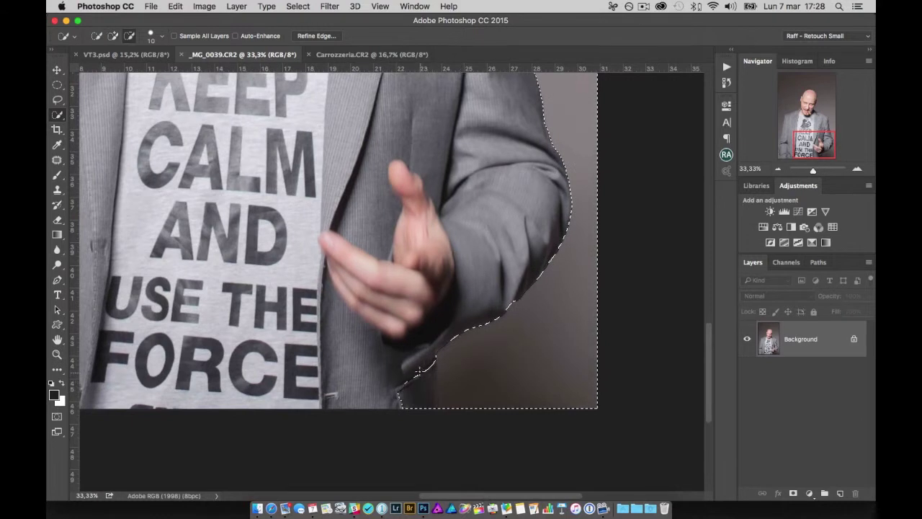
pyautogui.moveTo(418, 400)
pyautogui.mouseDown()
pyautogui.moveTo(433, 380)
pyautogui.moveTo(424, 403)
pyautogui.mouseUp()
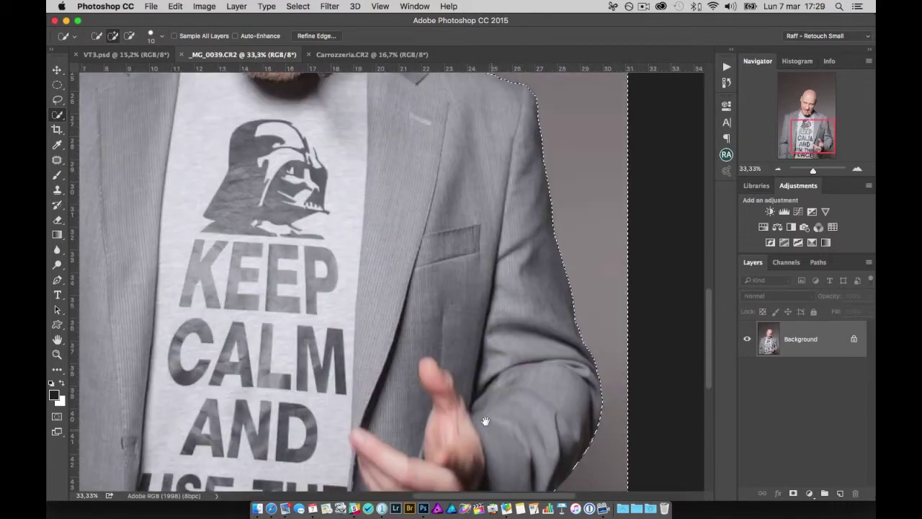
pyautogui.moveTo(425, 93); pyautogui.dragTo(443, 258)
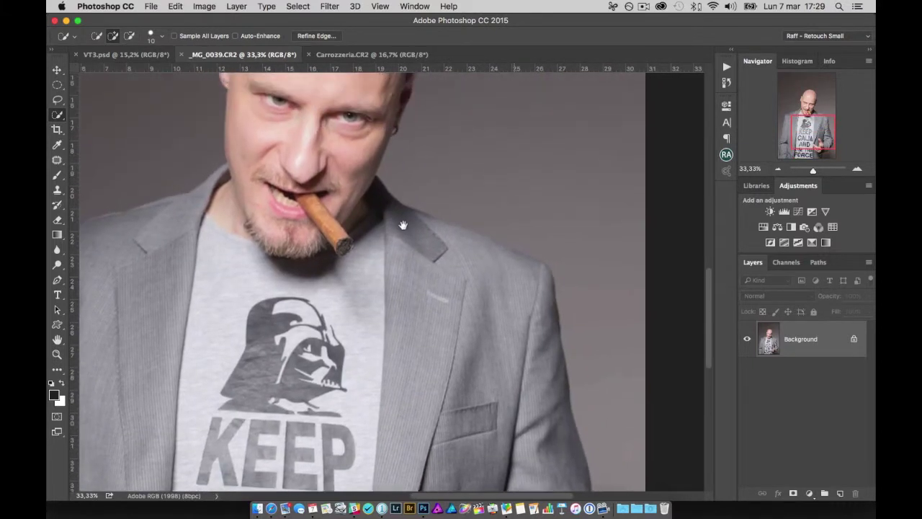
# Trim backdrop from the selection along the head, neck and shoulder edges, then zoom out.
pyautogui.moveTo(403, 225); pyautogui.dragTo(441, 351)
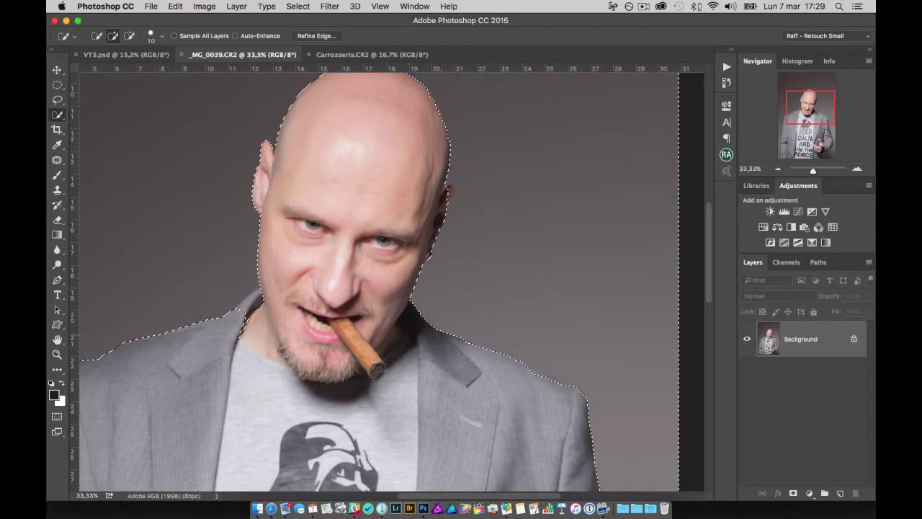
pyautogui.hotkey('ctrl', '+')
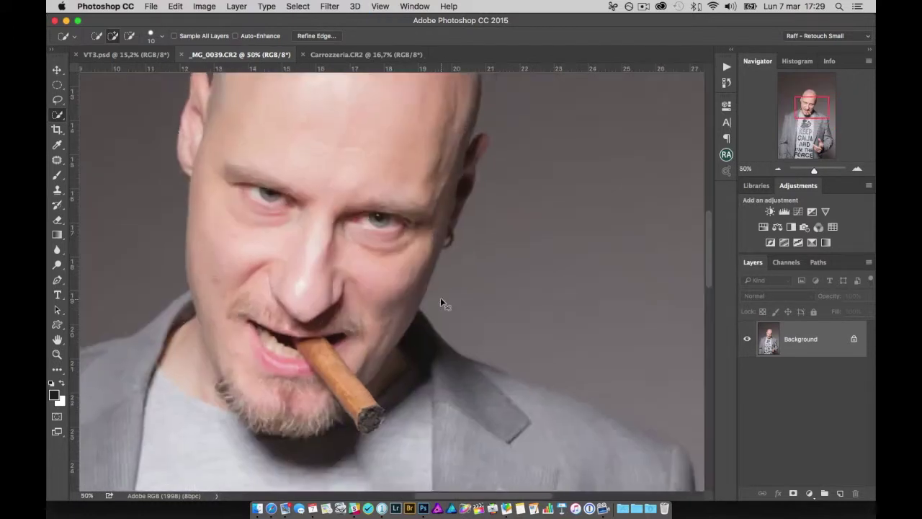
pyautogui.hotkey('ctrl', '+')
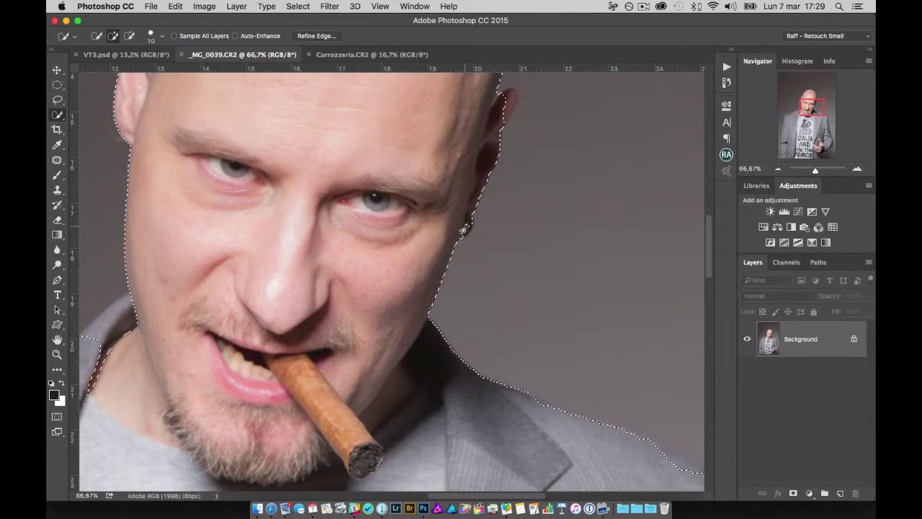
pyautogui.press('alt')
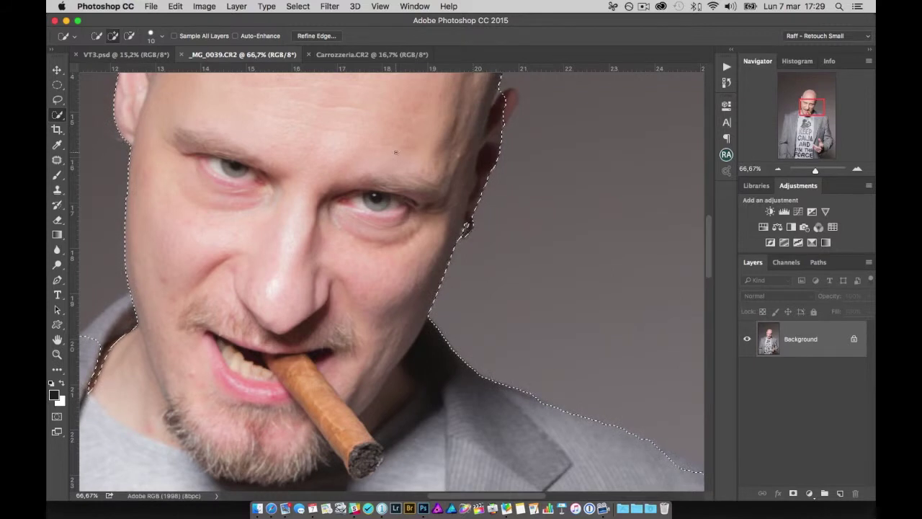
pyautogui.press('alt')
pyautogui.moveTo(257, 259)
pyautogui.mouseDown()
pyautogui.moveTo(325, 249)
pyautogui.moveTo(393, 202)
pyautogui.mouseUp()
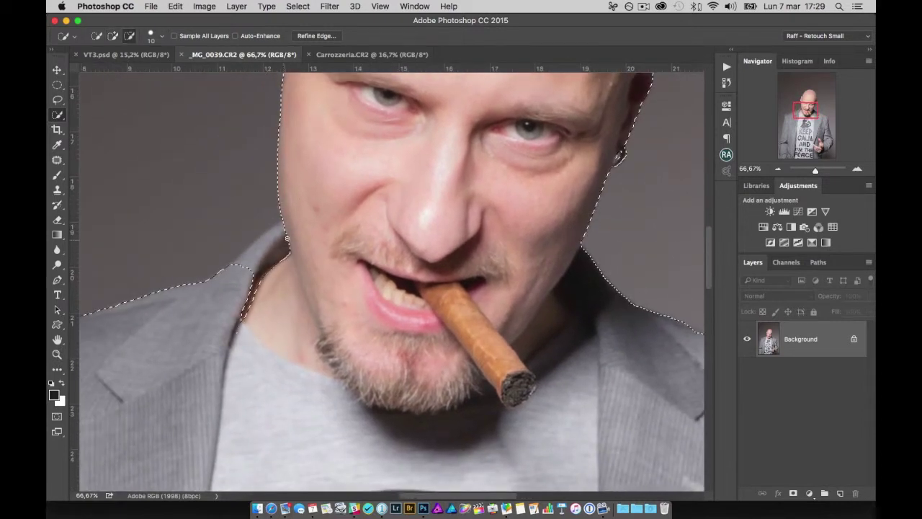
pyautogui.moveTo(280, 247)
pyautogui.mouseDown()
pyautogui.moveTo(235, 288)
pyautogui.moveTo(246, 314)
pyautogui.mouseUp()
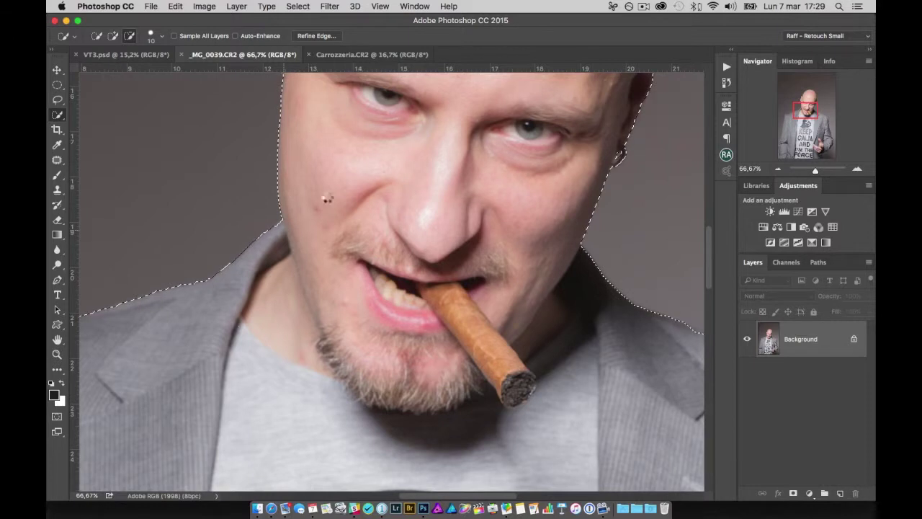
pyautogui.moveTo(327, 173)
pyautogui.mouseDown()
pyautogui.moveTo(353, 294)
pyautogui.moveTo(370, 314)
pyautogui.mouseUp()
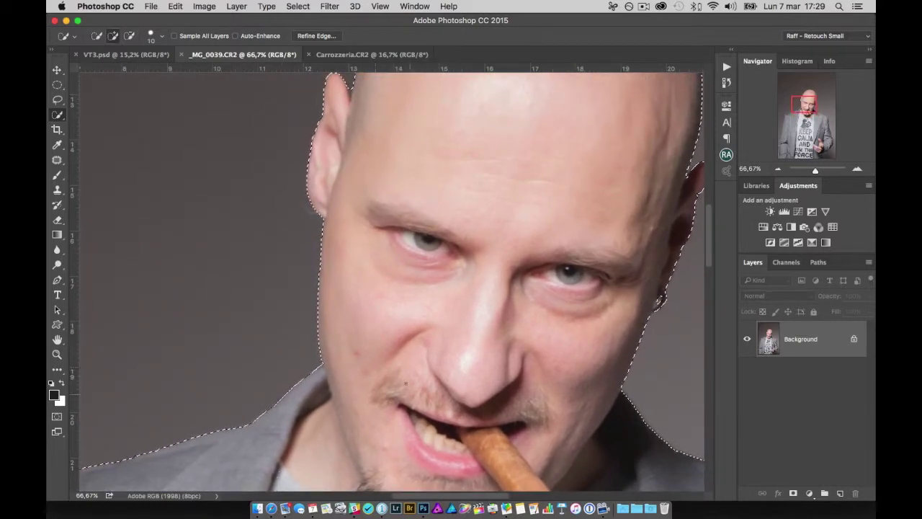
pyautogui.hotkey('ctrl', 'd')
pyautogui.hotkey('ctrl', '-')
pyautogui.hotkey('ctrl', '-')
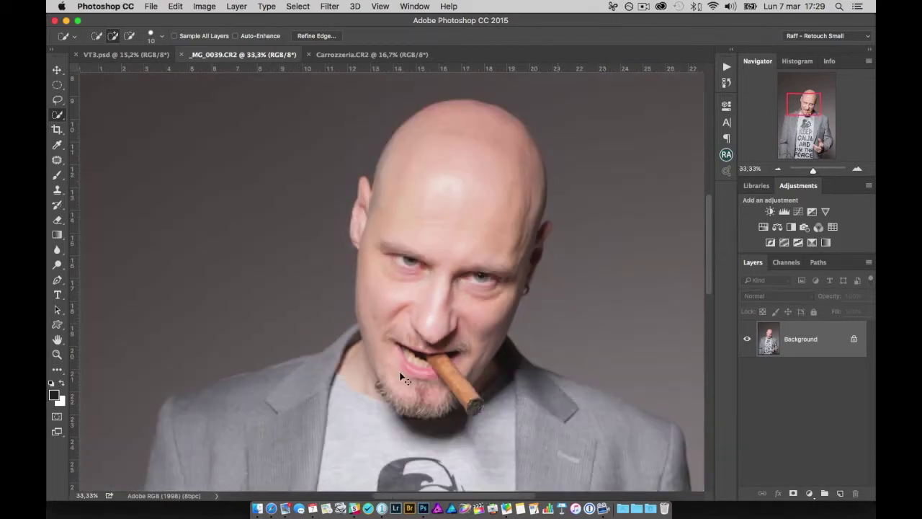
pyautogui.hotkey('ctrl', '-')
pyautogui.hotkey('ctrl', 'shift', 'd')
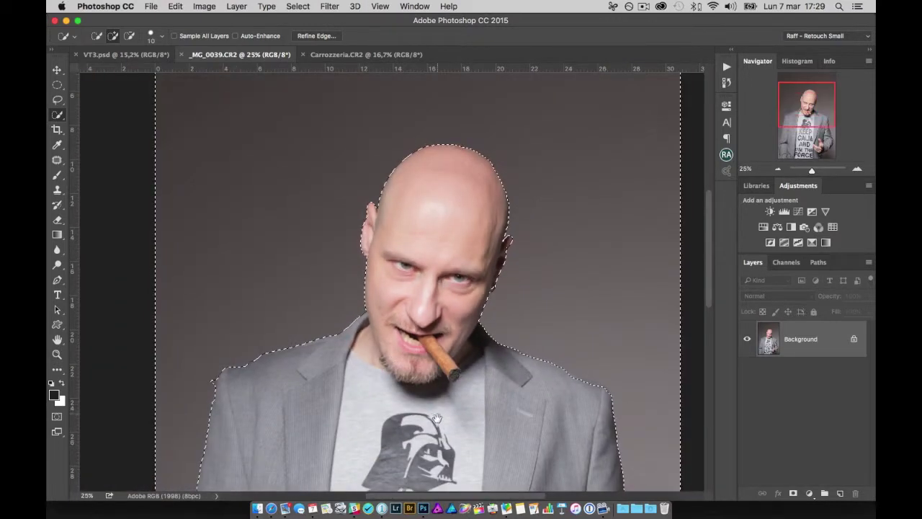
# Alt-paint with Quick Selection to trim the selection at the left shoulder corner, then fit the view.
pyautogui.moveTo(423, 317); pyautogui.dragTo(412, 248)
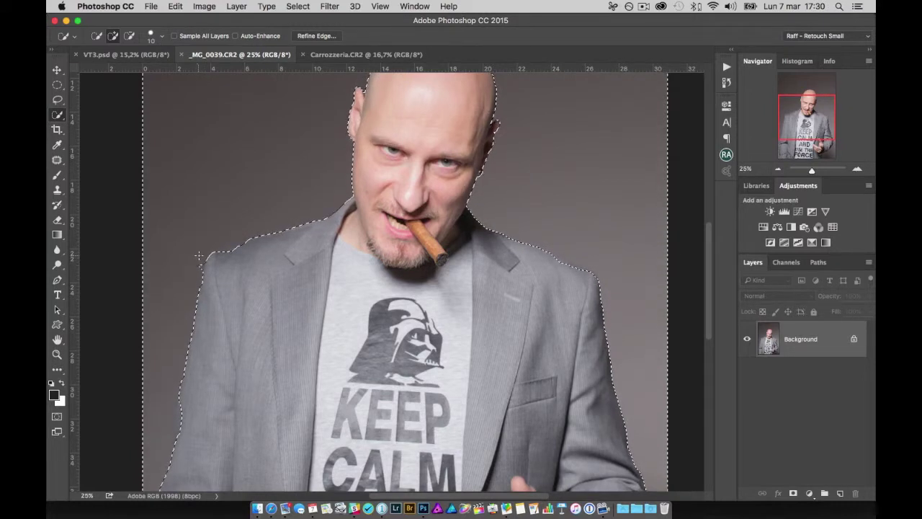
pyautogui.hotkey('ctrl', '+')
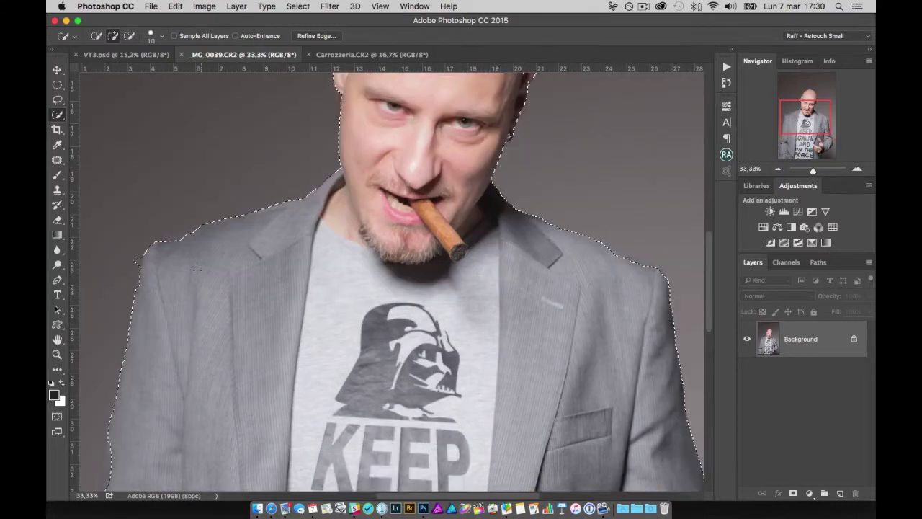
pyautogui.hotkey('ctrl', '+')
pyautogui.moveTo(221, 315); pyautogui.dragTo(377, 313)
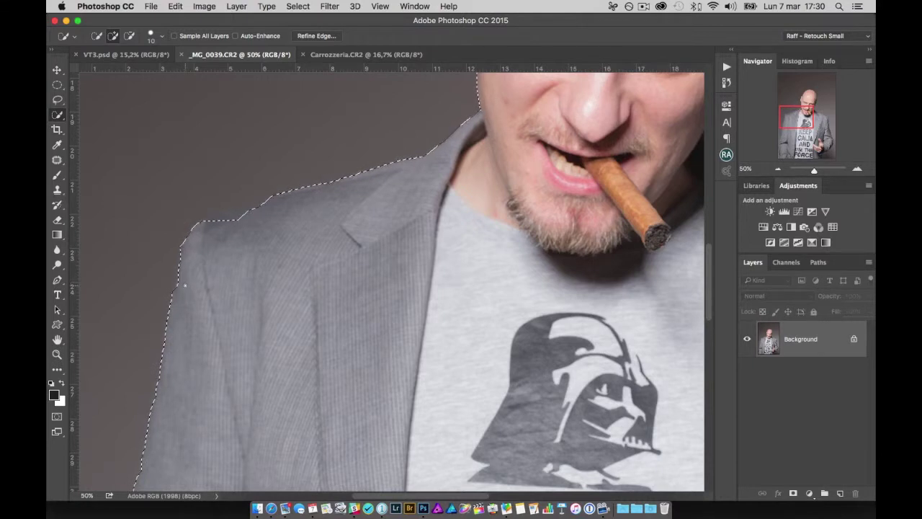
pyautogui.press('alt')
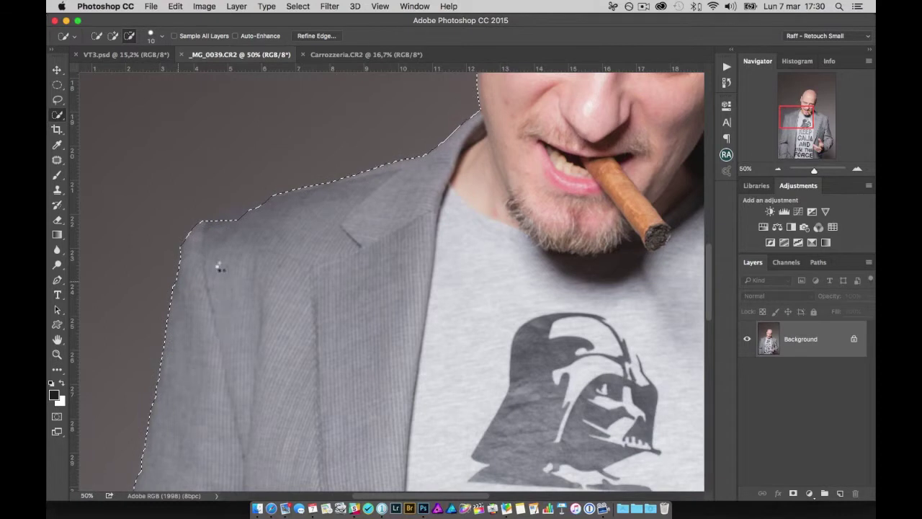
pyautogui.moveTo(214, 230); pyautogui.dragTo(216, 210)
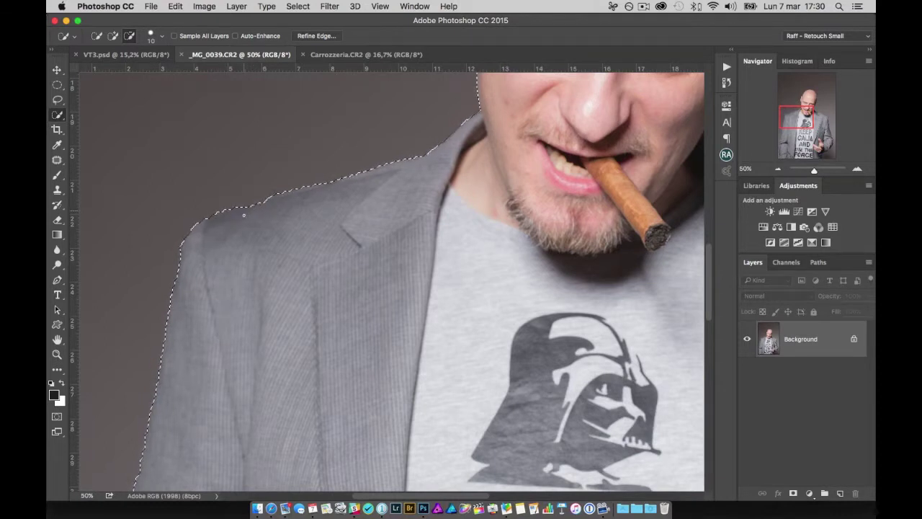
pyautogui.press('super+0')
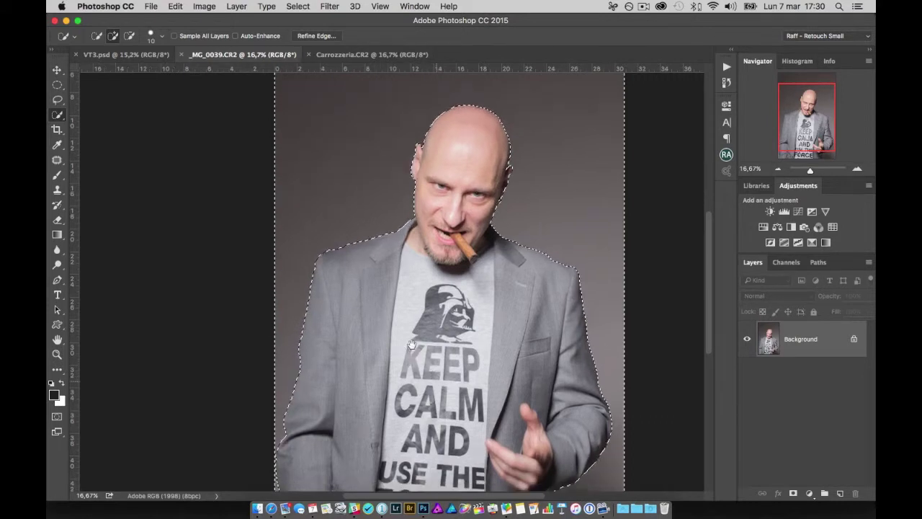
pyautogui.moveTo(441, 385); pyautogui.dragTo(409, 328)
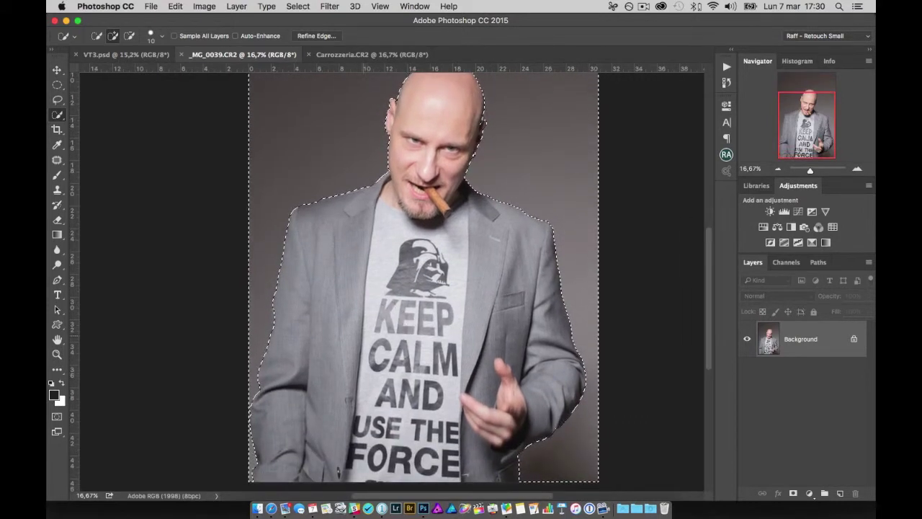
pyautogui.moveTo(347, 189); pyautogui.dragTo(364, 258)
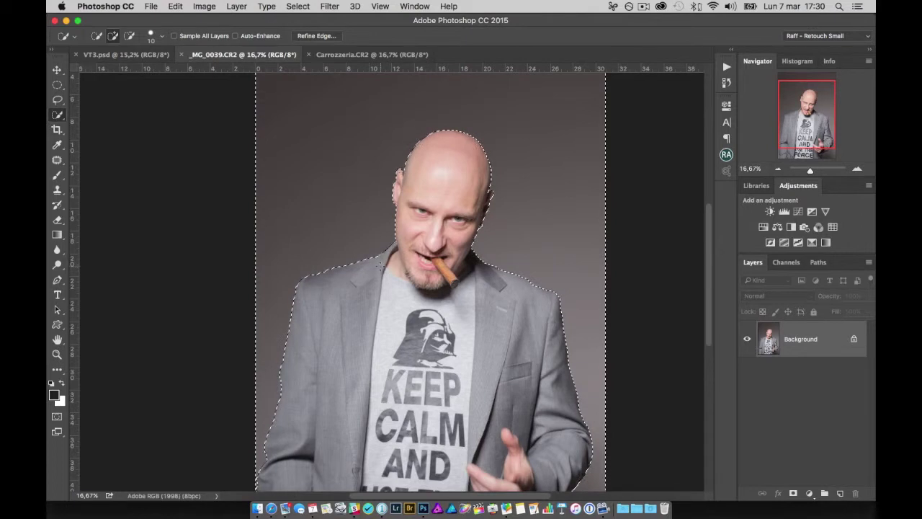
# Zoom in and Alt-paint to trim the selection along the head's right edge.
pyautogui.press('super+plus')
pyautogui.press('super+plus')
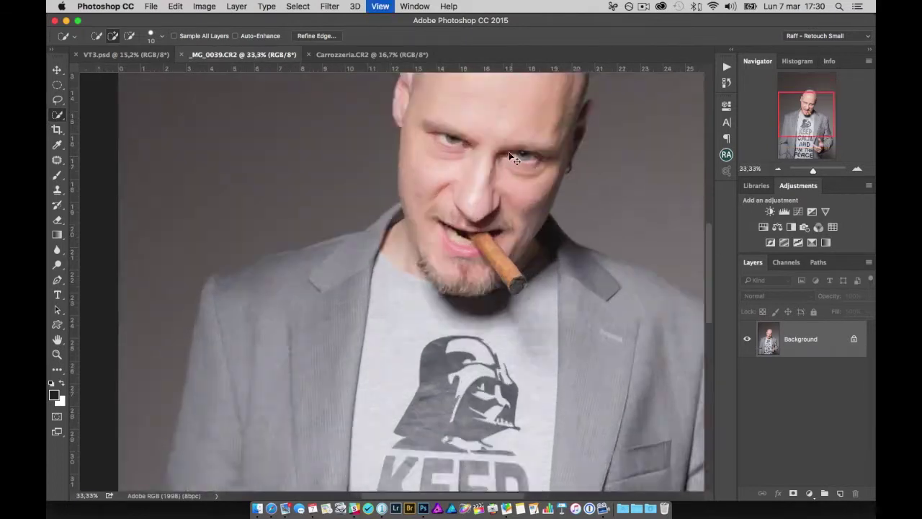
pyautogui.press('super+plus')
pyautogui.moveTo(582, 116); pyautogui.dragTo(496, 368)
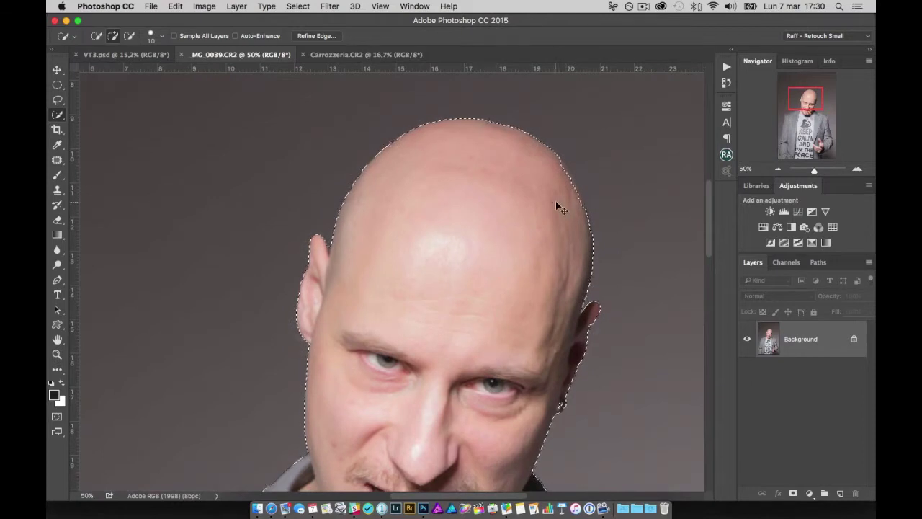
pyautogui.press('super+plus')
pyautogui.moveTo(576, 159); pyautogui.dragTo(504, 238)
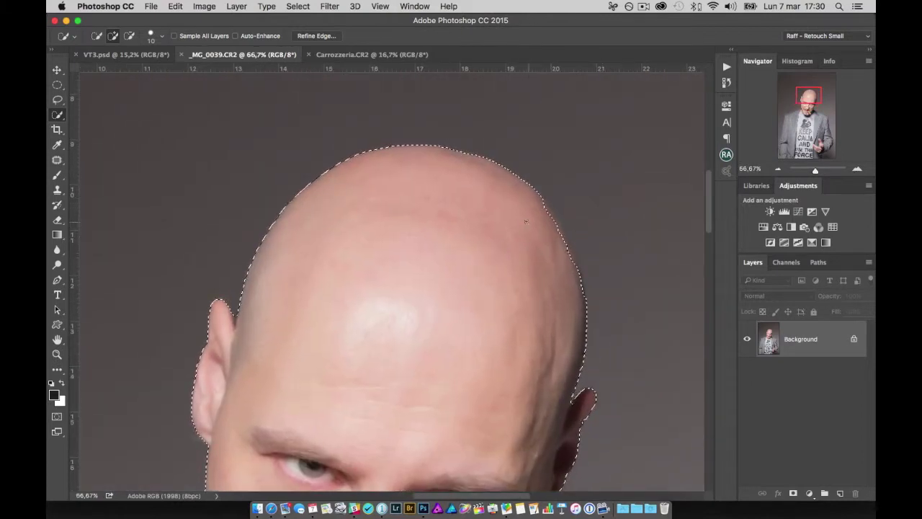
pyautogui.press('alt')
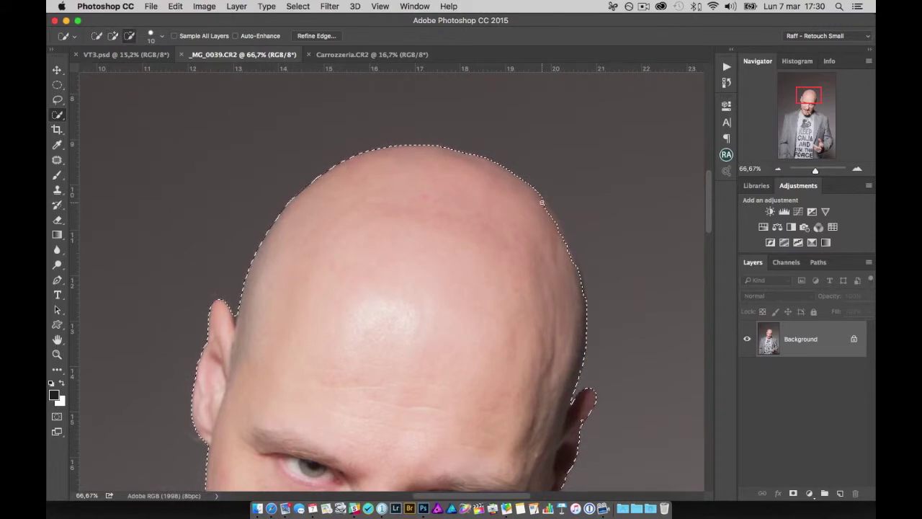
pyautogui.moveTo(555, 224)
pyautogui.mouseDown()
pyautogui.moveTo(576, 271)
pyautogui.moveTo(547, 214)
pyautogui.moveTo(585, 299)
pyautogui.moveTo(563, 258)
pyautogui.moveTo(561, 213)
pyautogui.mouseUp()
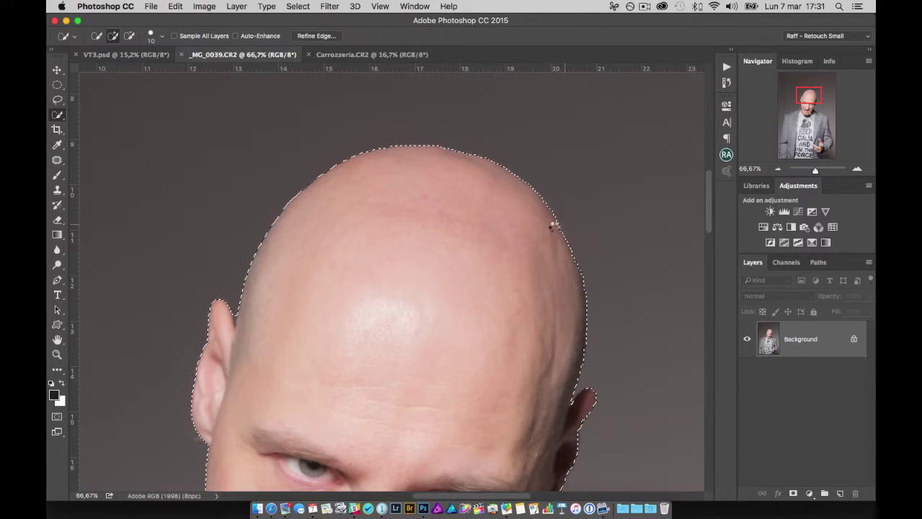
pyautogui.moveTo(553, 227)
pyautogui.mouseDown()
pyautogui.moveTo(564, 235)
pyautogui.moveTo(561, 373)
pyautogui.mouseUp()
# Zoom out to the whole portrait and invert the selection with Shift+Cmd+I.
pyautogui.hotkey('ctrl', '-')
pyautogui.press('super+minus')
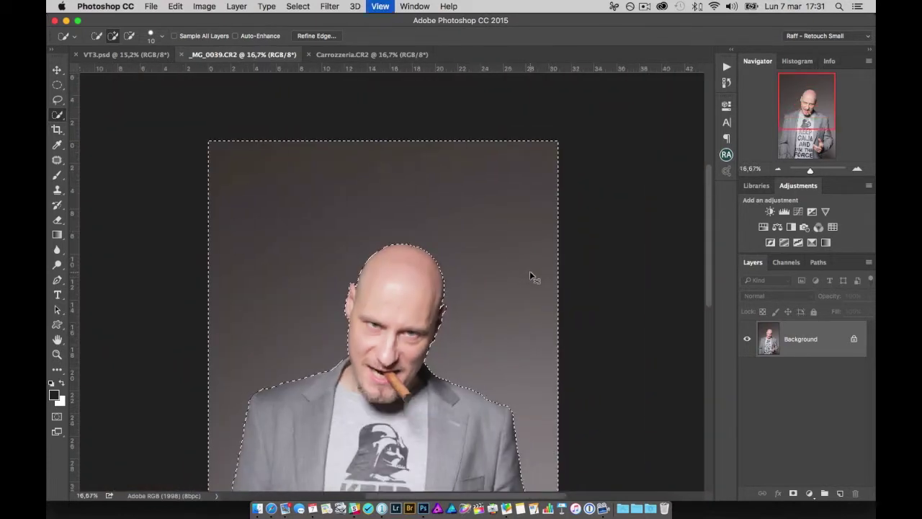
pyautogui.press('super+minus')
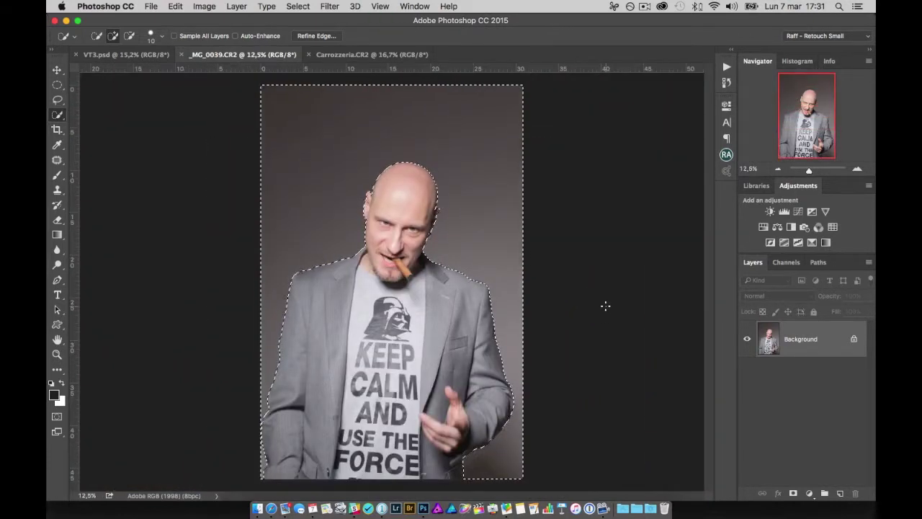
pyautogui.press('super+shift+i')
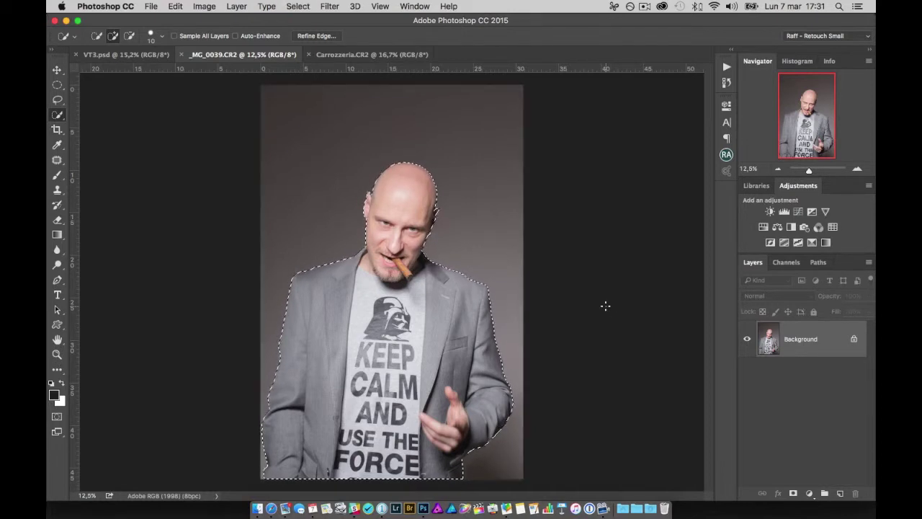
# Apply Refine Edge to the man's selection with Smooth 10 and Shift Edge -31.
pyautogui.click(296, 6)
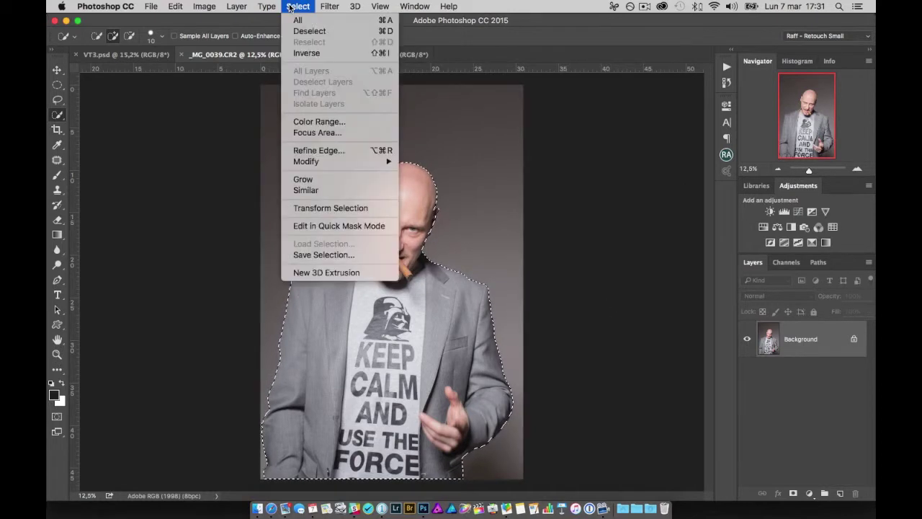
pyautogui.click(346, 152)
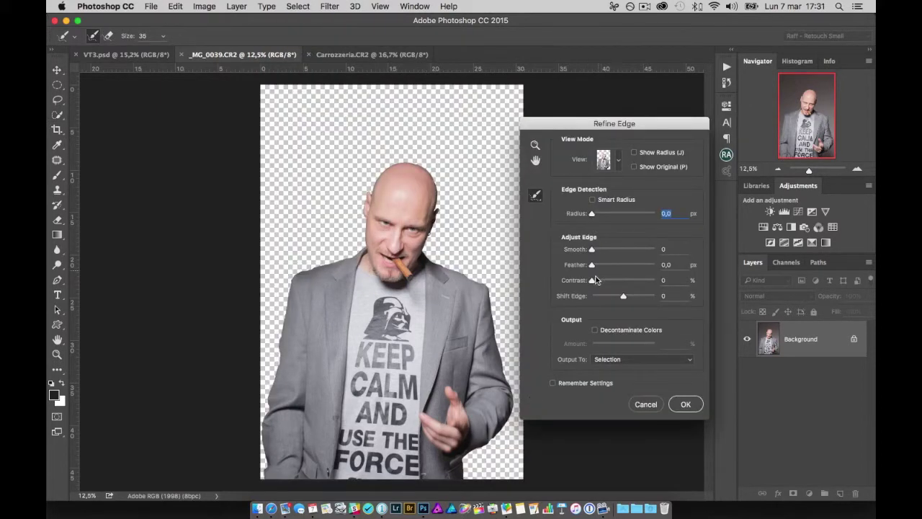
pyautogui.click(594, 250)
pyautogui.moveTo(629, 297)
pyautogui.mouseDown()
pyautogui.moveTo(652, 297)
pyautogui.moveTo(610, 297)
pyautogui.mouseUp()
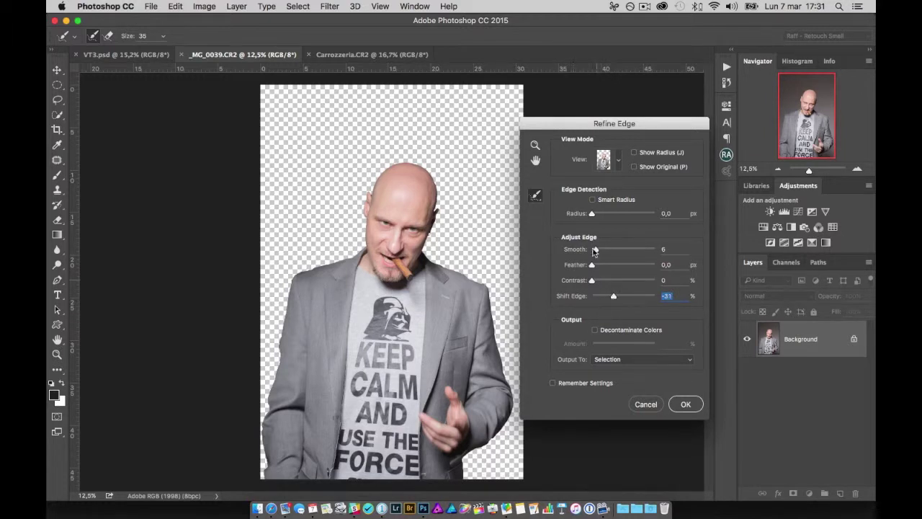
pyautogui.moveTo(594, 250); pyautogui.dragTo(598, 253)
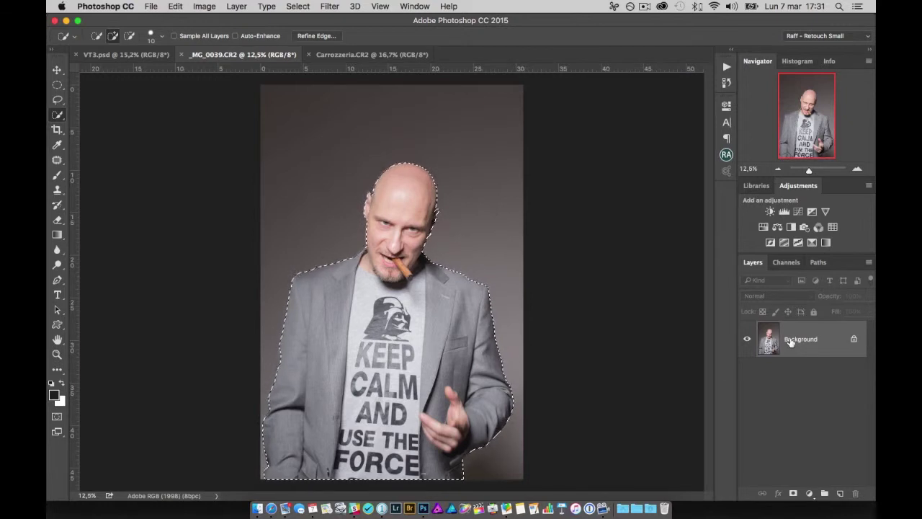
# Convert the Background to Layer 0 and add a layer mask from the man's selection.
pyautogui.doubleClick(792, 340)
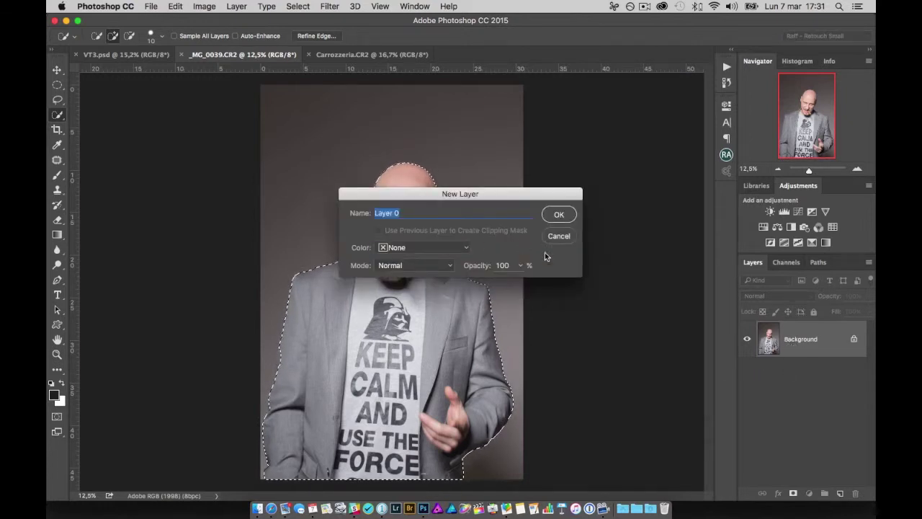
pyautogui.press('Return')
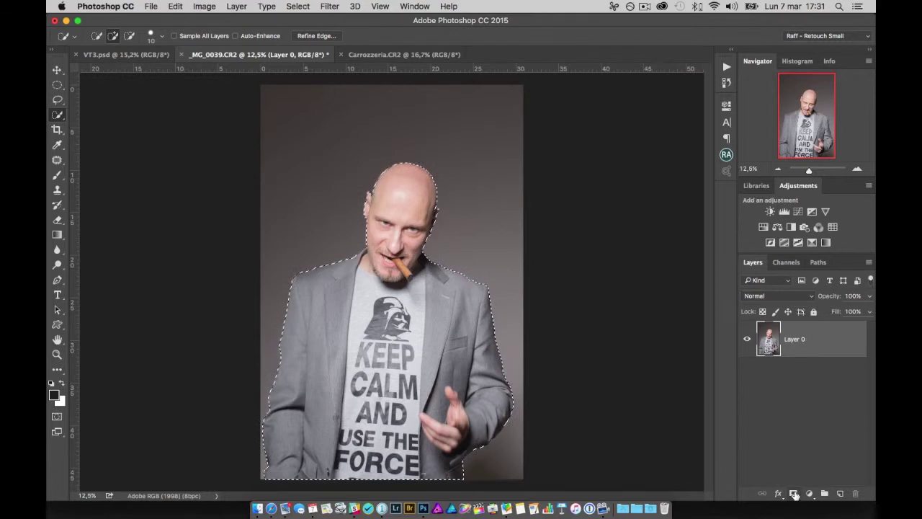
pyautogui.click(794, 494)
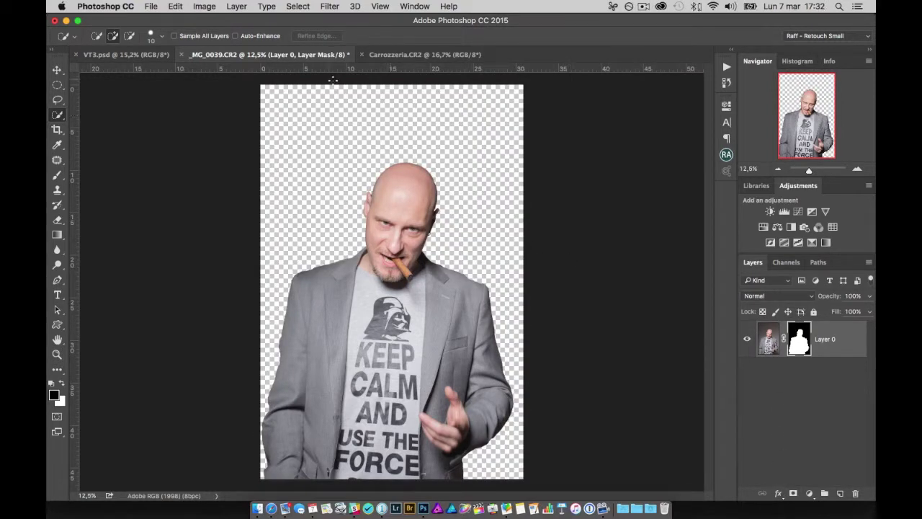
# Drag the masked man layer with the Move tool onto the Carrozzeria.CR2 tab.
pyautogui.click(57, 71)
pyautogui.press('super+h')
pyautogui.moveTo(400, 248); pyautogui.dragTo(397, 56)
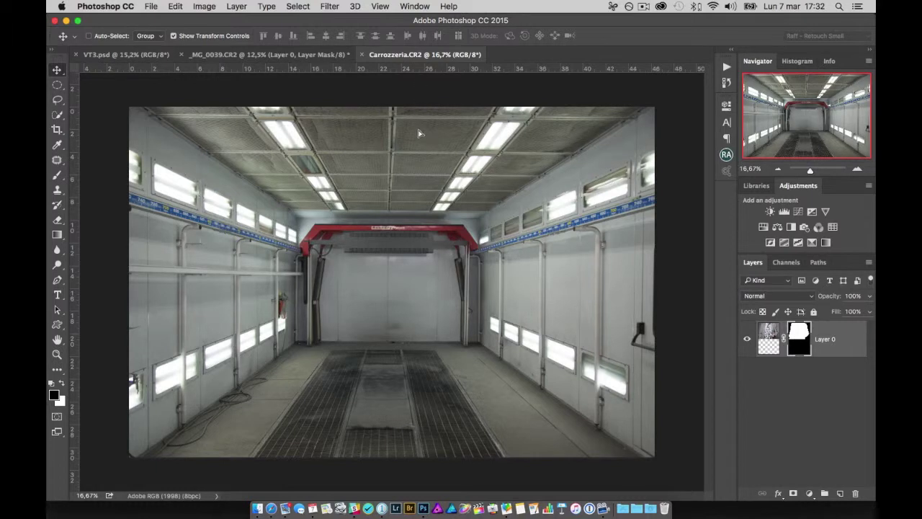
# Drop the cut-out man into the corridor photo and move him higher in the scene.
pyautogui.moveTo(407, 255); pyautogui.dragTo(408, 257)
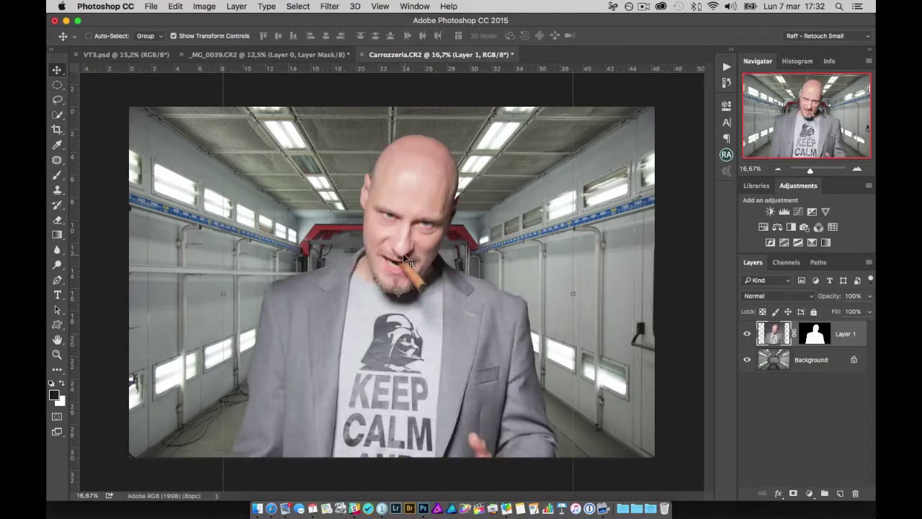
pyautogui.scroll(-2, 411, 292)
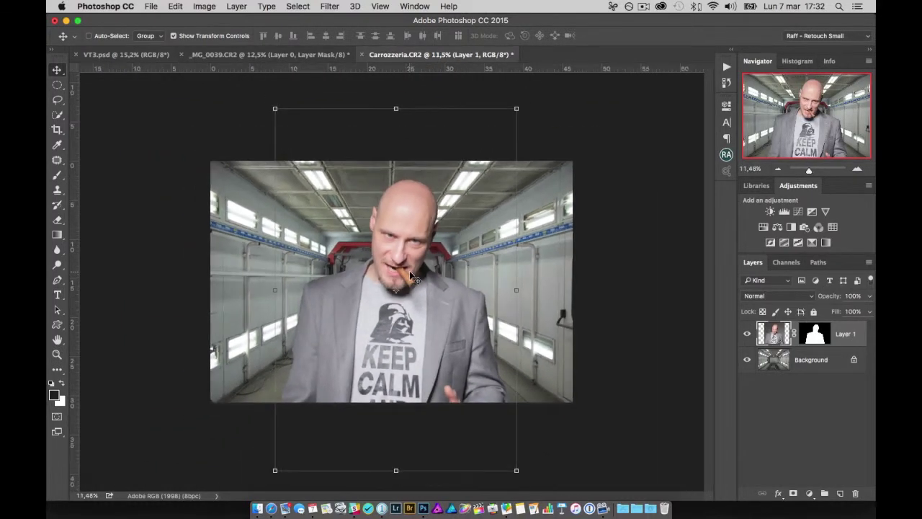
pyautogui.moveTo(425, 360)
pyautogui.mouseDown()
pyautogui.moveTo(428, 266)
pyautogui.moveTo(432, 294)
pyautogui.mouseUp()
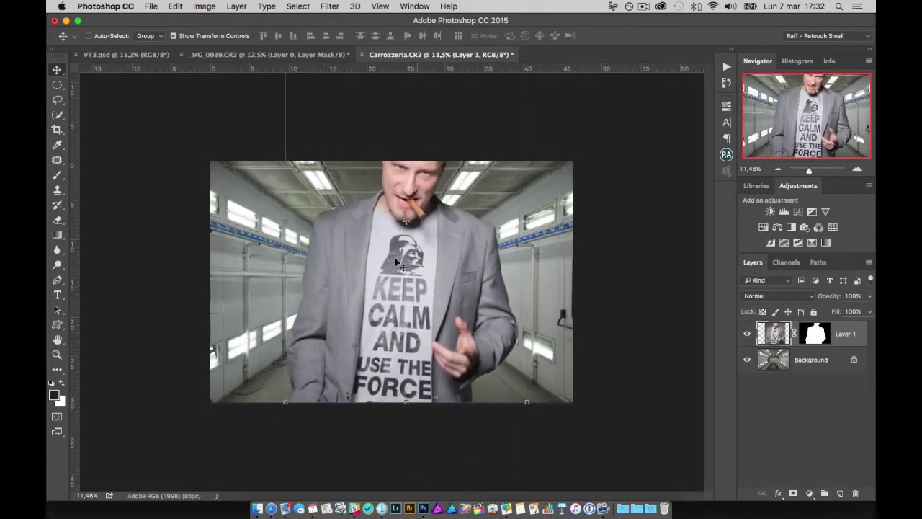
pyautogui.scroll(-1, 280, 129)
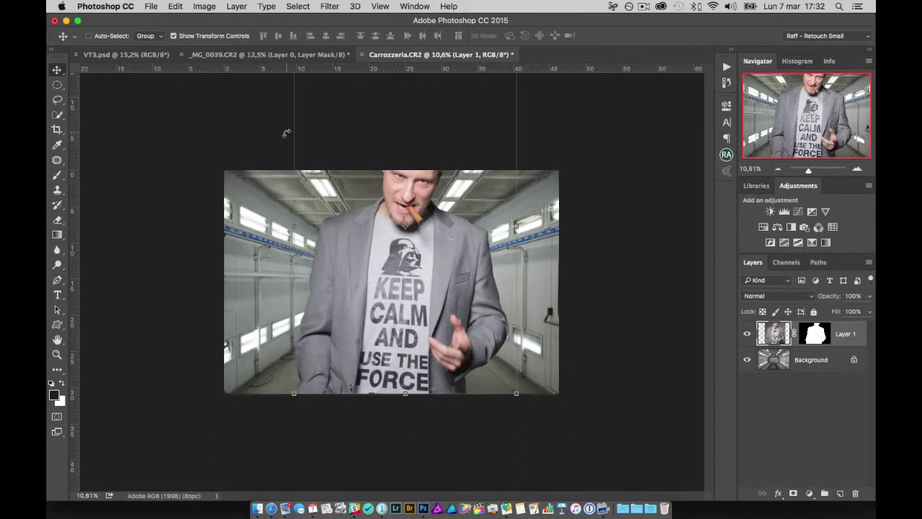
pyautogui.scroll(-1, 286, 136)
pyautogui.scroll(-1, 282, 143)
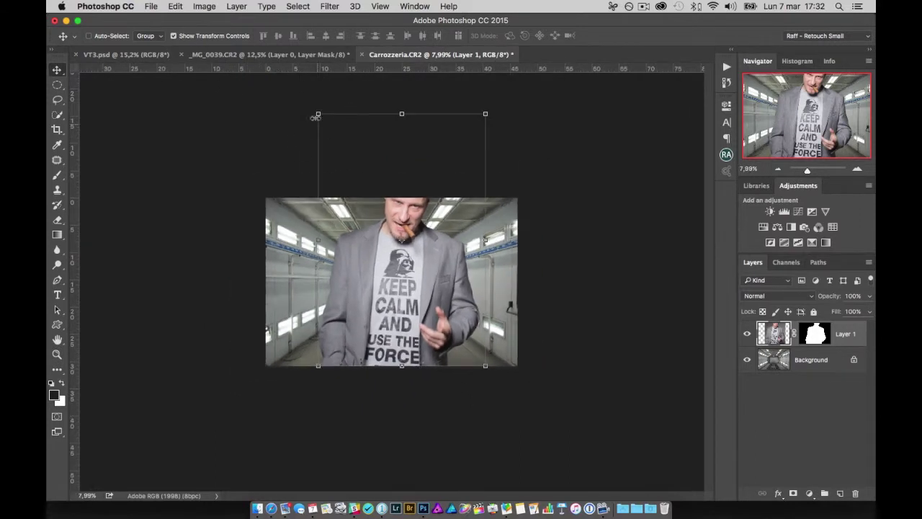
# Transform the man to 64.75% size and position him at the bottom centre.
pyautogui.click(173, 36)
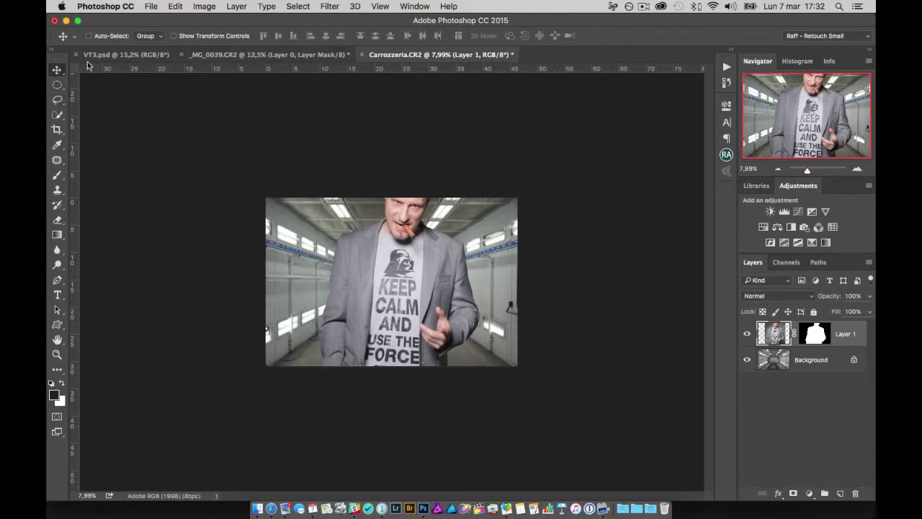
pyautogui.click(174, 36)
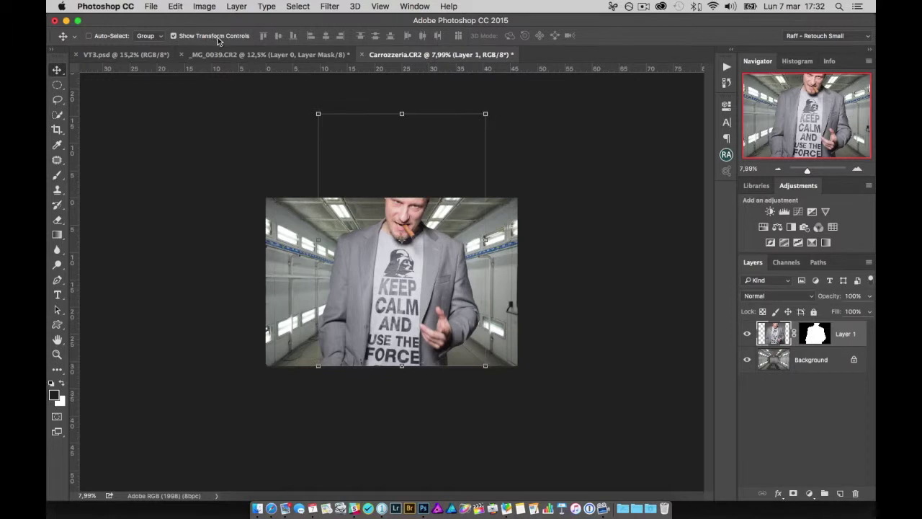
pyautogui.moveTo(484, 114); pyautogui.dragTo(428, 213)
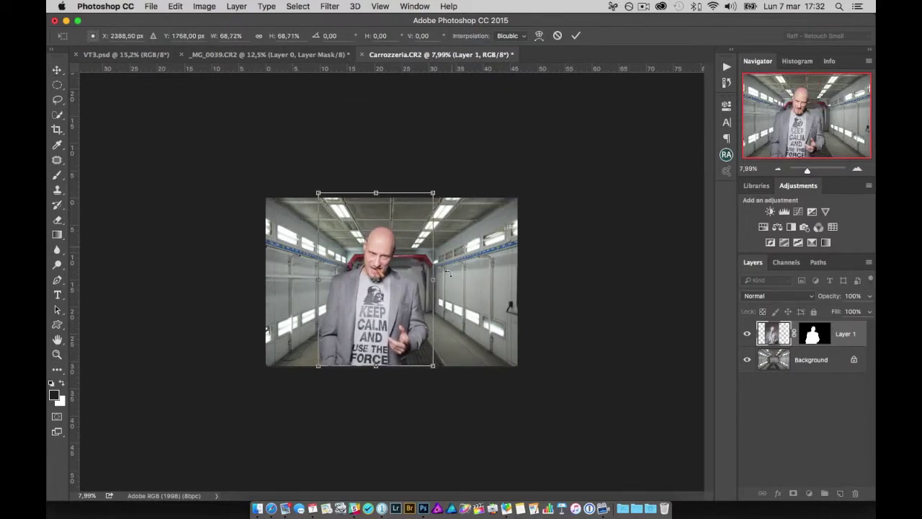
pyautogui.moveTo(389, 325); pyautogui.dragTo(405, 324)
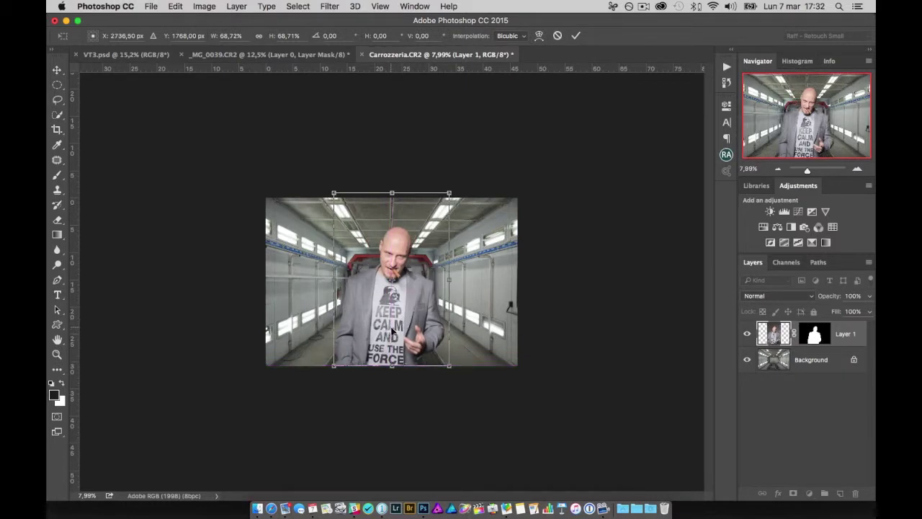
pyautogui.moveTo(392, 330); pyautogui.dragTo(392, 332)
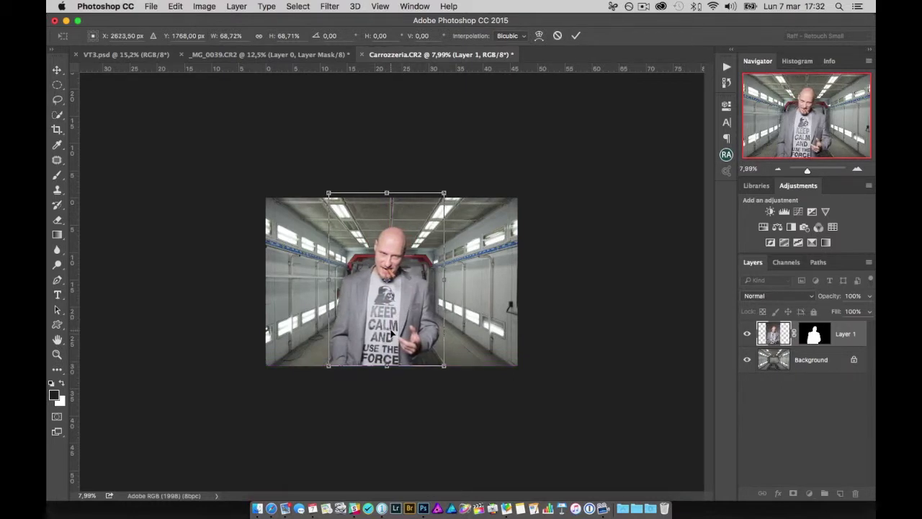
pyautogui.moveTo(445, 193); pyautogui.dragTo(433, 209)
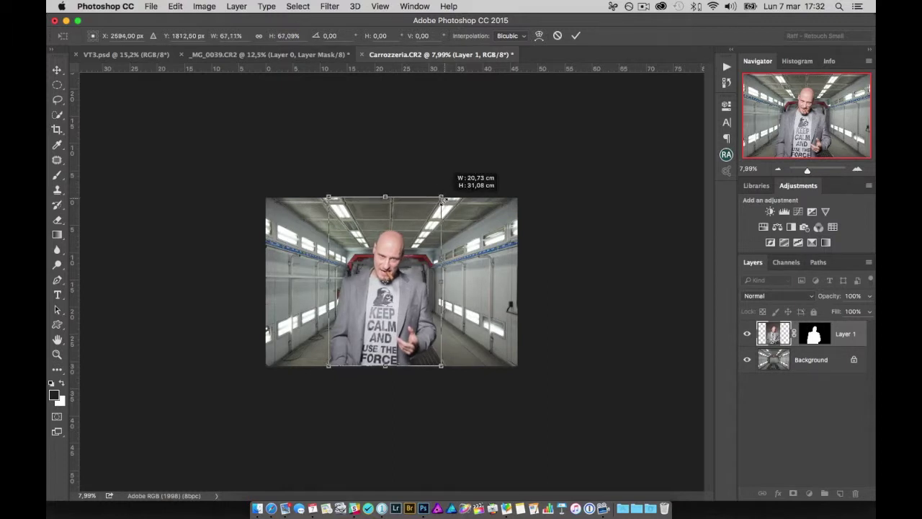
pyautogui.moveTo(384, 323)
pyautogui.mouseDown()
pyautogui.moveTo(393, 323)
pyautogui.moveTo(387, 336)
pyautogui.mouseUp()
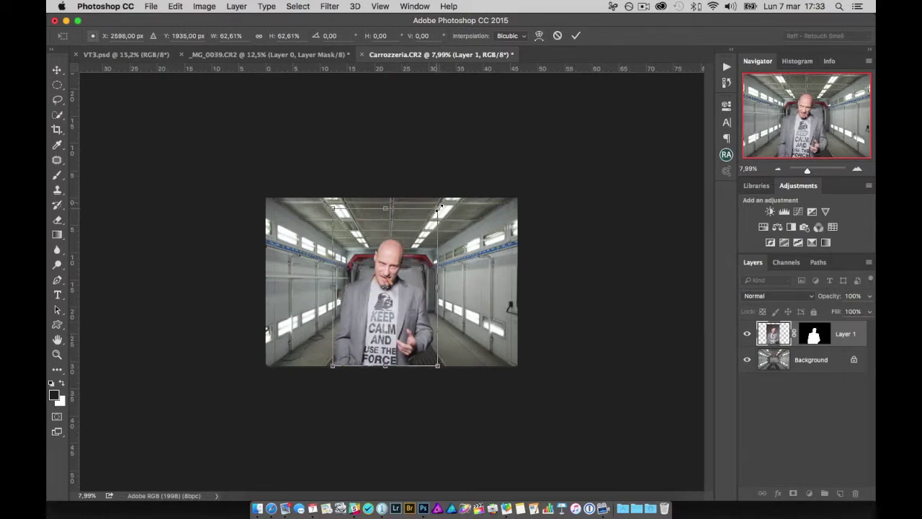
pyautogui.moveTo(440, 204); pyautogui.dragTo(444, 199)
pyautogui.moveTo(389, 333); pyautogui.dragTo(378, 336)
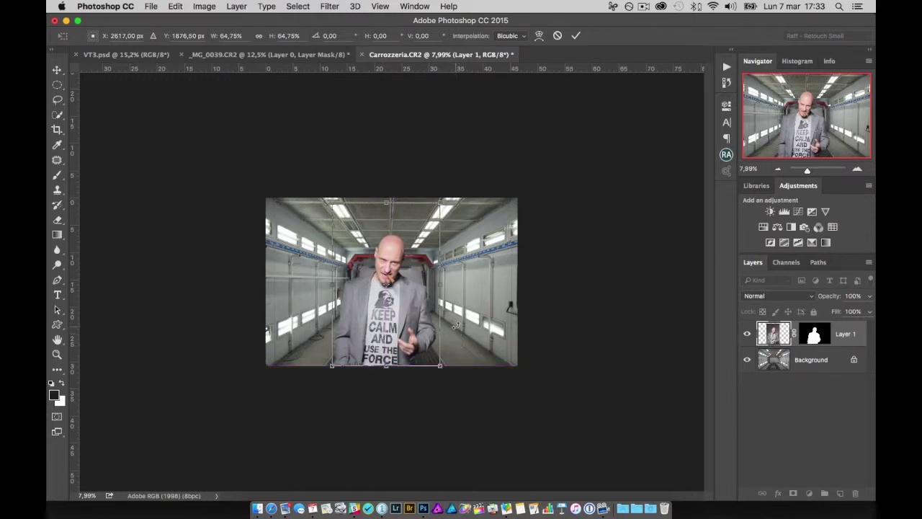
pyautogui.press('Return')
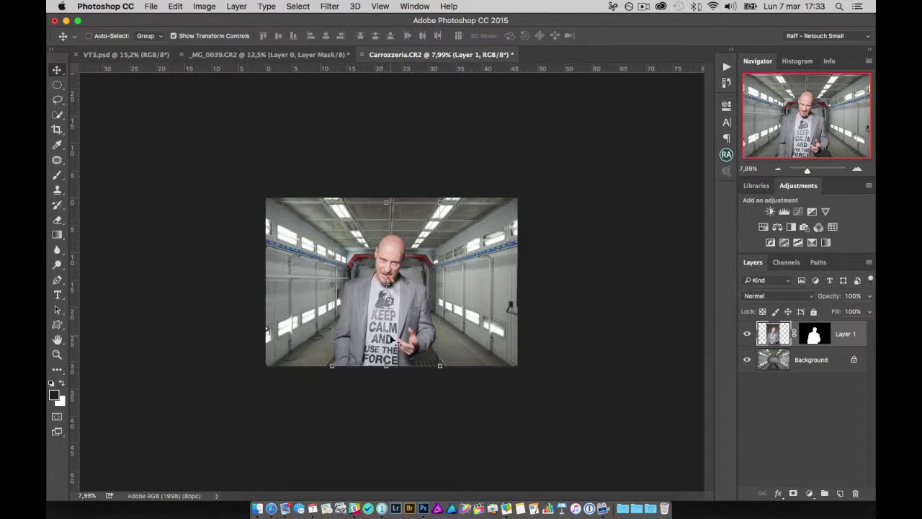
pyautogui.scroll(2, 375, 338)
pyautogui.scroll(1, 375, 339)
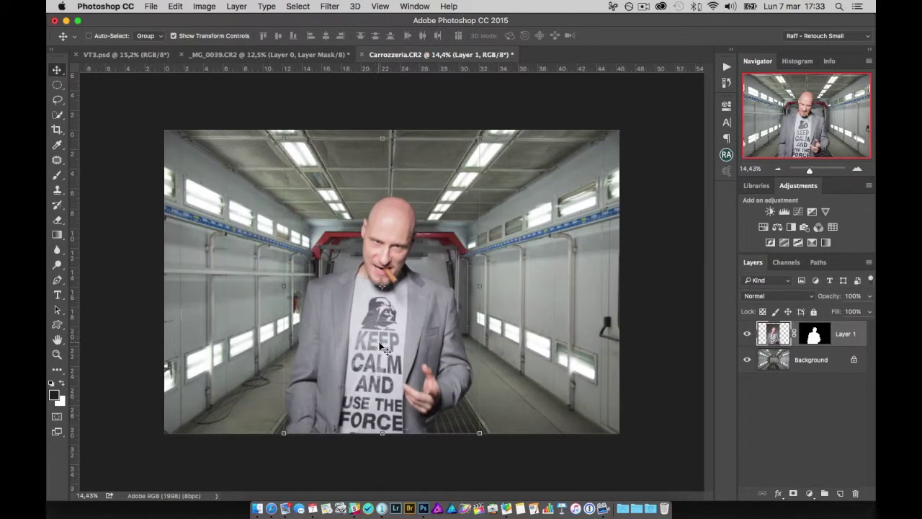
pyautogui.scroll(2, 381, 345)
pyautogui.scroll(-5, 383, 346)
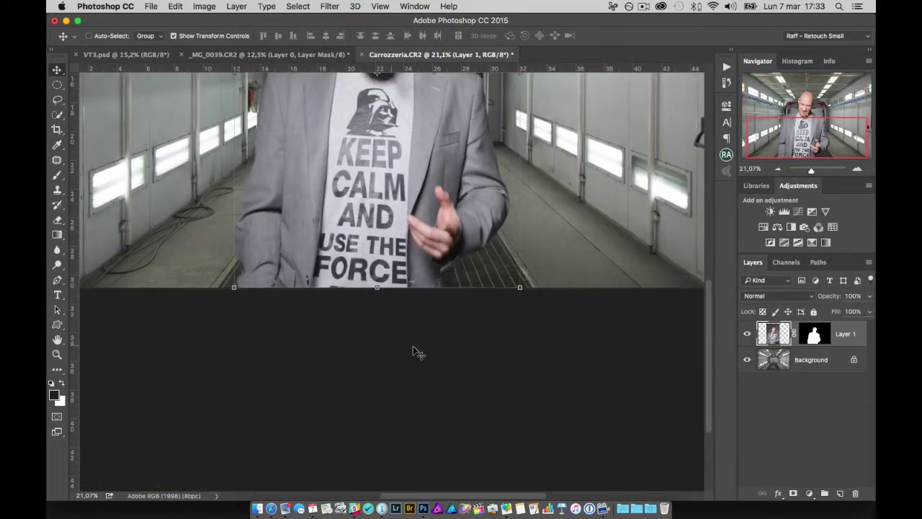
pyautogui.scroll(2, 382, 258)
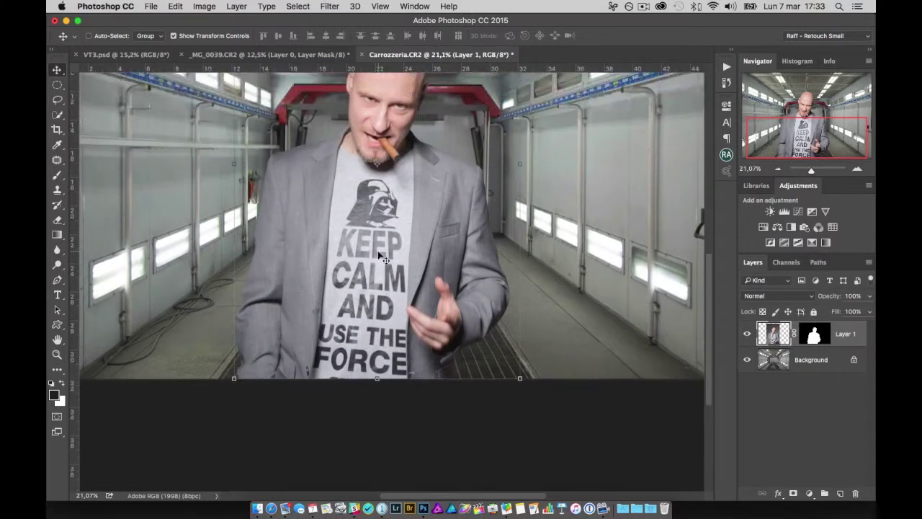
pyautogui.scroll(4, 382, 255)
pyautogui.scroll(-2, 390, 265)
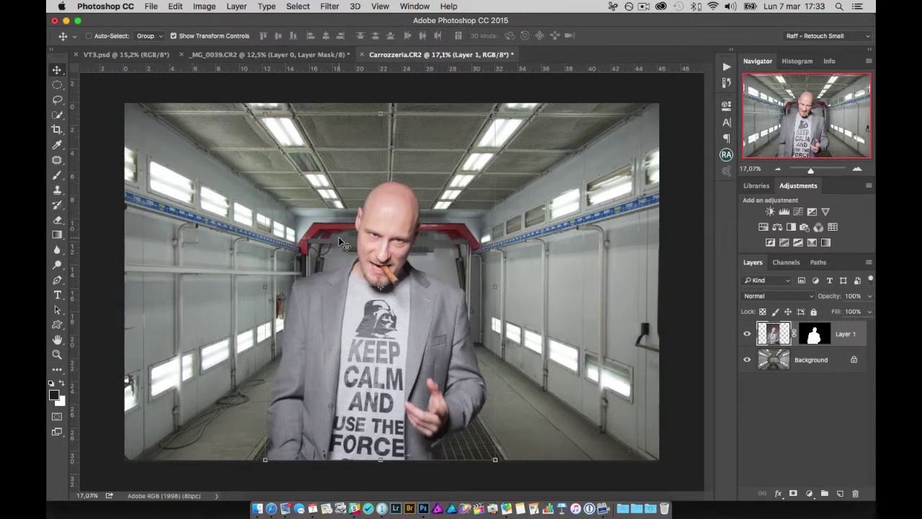
pyautogui.scroll(-2, 342, 245)
pyautogui.scroll(1, 343, 245)
pyautogui.scroll(1, 343, 245)
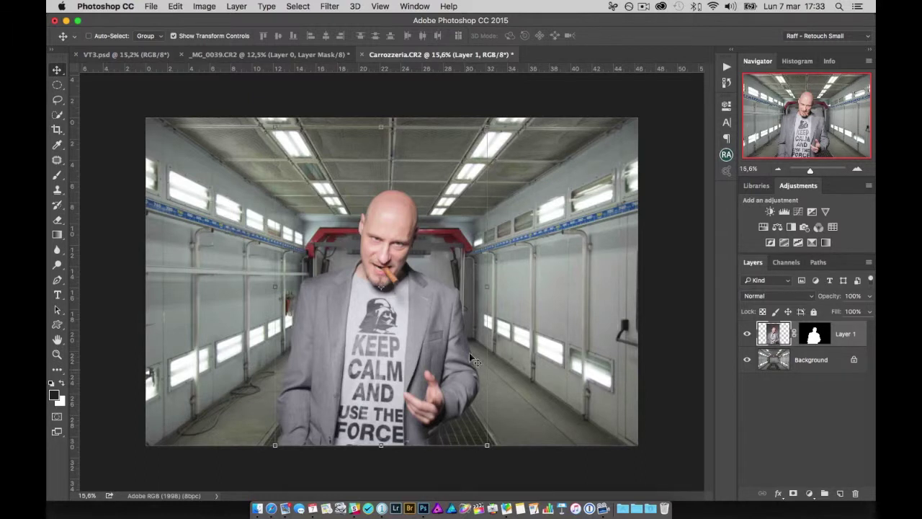
pyautogui.scroll(1, 353, 192)
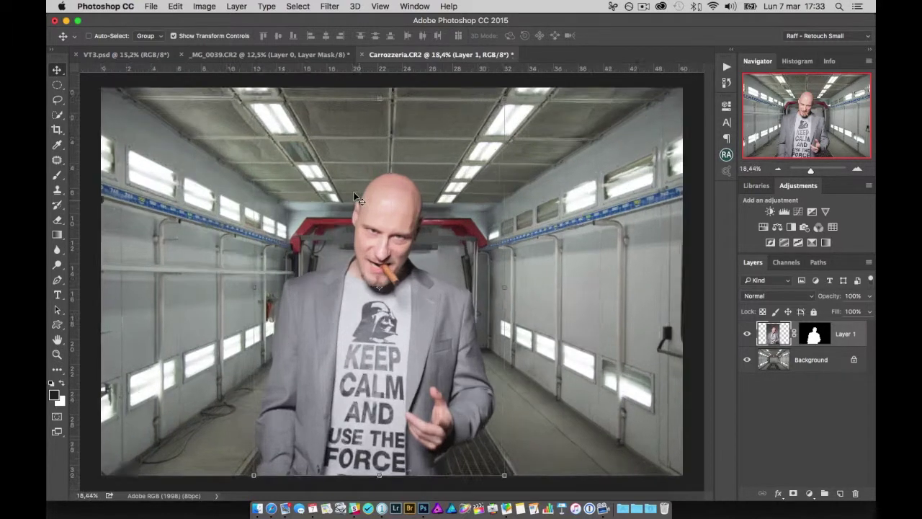
pyautogui.scroll(3, 353, 191)
pyautogui.scroll(1, 344, 180)
pyautogui.scroll(1, 340, 177)
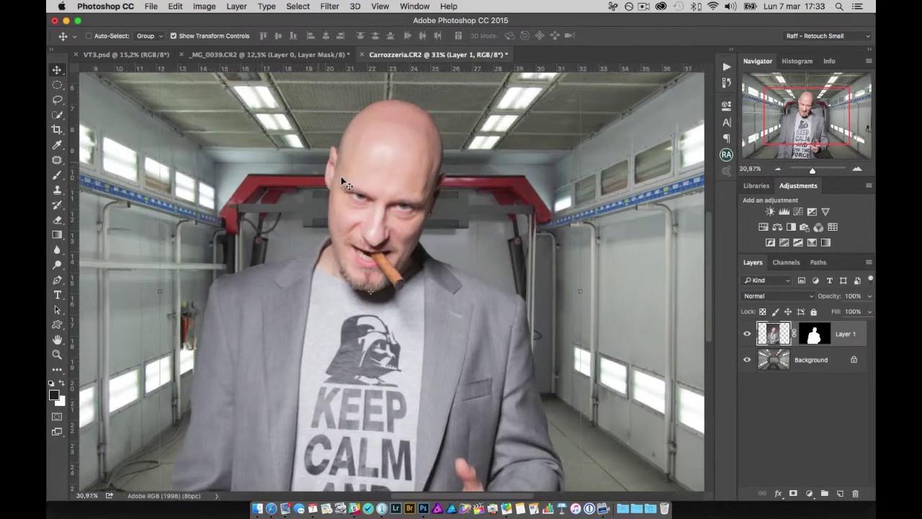
pyautogui.scroll(1, 340, 176)
pyautogui.scroll(1, 340, 176)
pyautogui.scroll(1, 340, 177)
pyautogui.scroll(1, 340, 178)
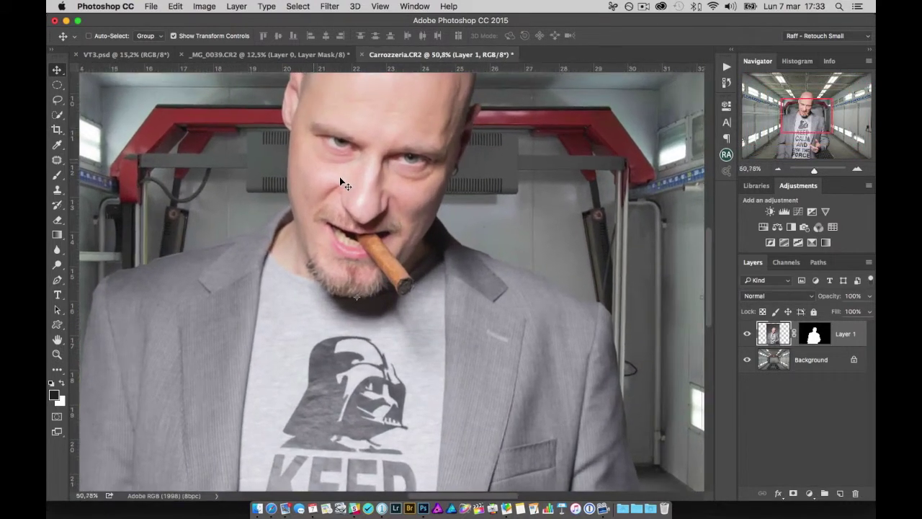
pyautogui.scroll(1, 340, 178)
pyautogui.scroll(1, 340, 178)
pyautogui.scroll(1, 340, 178)
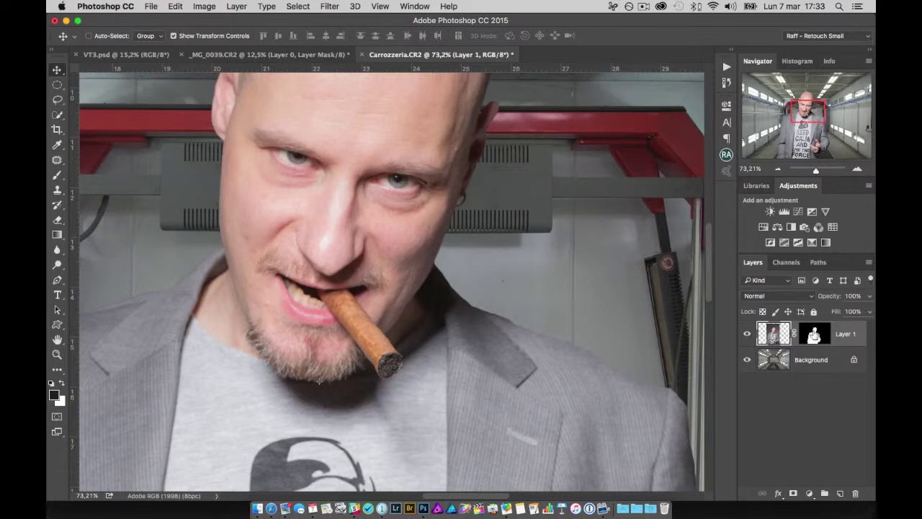
# Duplicate the man layer and patch out the bags under both eyes.
pyautogui.hotkey('ctrl', 'j')
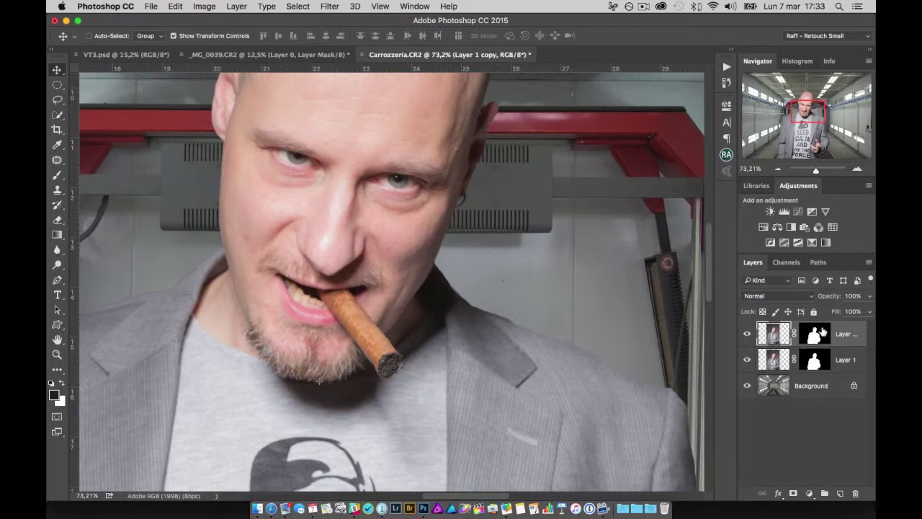
pyautogui.click(56, 162)
pyautogui.rightClick(58, 162)
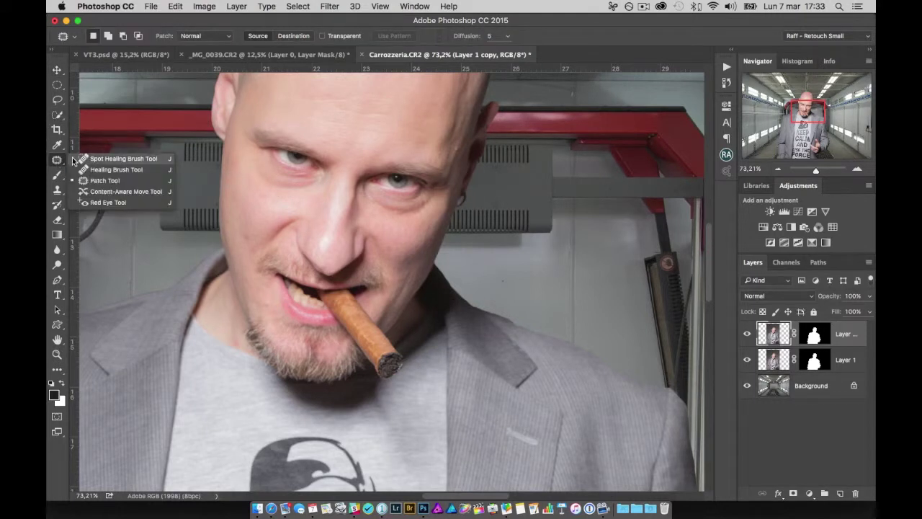
pyautogui.click(429, 216)
pyautogui.moveTo(434, 197)
pyautogui.mouseDown()
pyautogui.moveTo(360, 195)
pyautogui.moveTo(401, 216)
pyautogui.moveTo(439, 208)
pyautogui.moveTo(436, 200)
pyautogui.moveTo(420, 208)
pyautogui.moveTo(391, 199)
pyautogui.moveTo(377, 233)
pyautogui.moveTo(397, 208)
pyautogui.moveTo(395, 228)
pyautogui.mouseUp()
pyautogui.hotkey('ctrl', 'd')
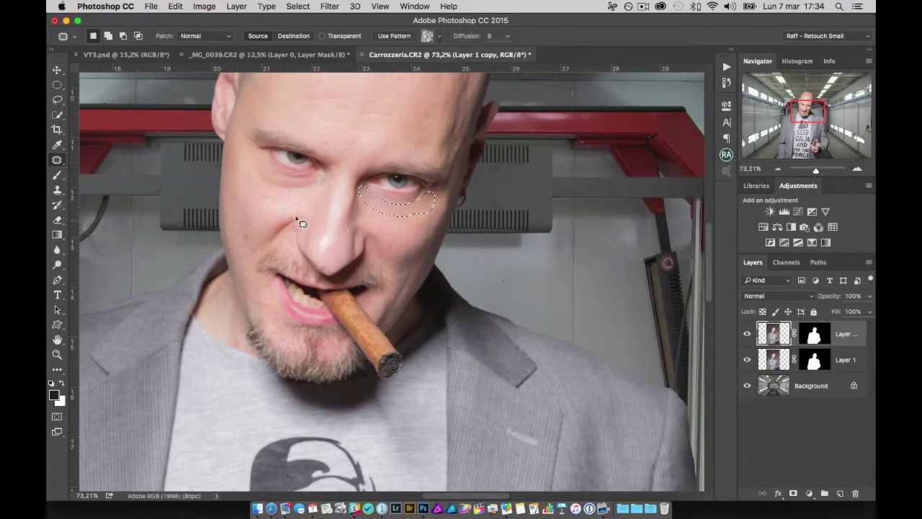
pyautogui.moveTo(325, 188)
pyautogui.mouseDown()
pyautogui.moveTo(255, 164)
pyautogui.moveTo(278, 194)
pyautogui.moveTo(312, 197)
pyautogui.moveTo(252, 169)
pyautogui.moveTo(303, 189)
pyautogui.moveTo(278, 216)
pyautogui.mouseUp()
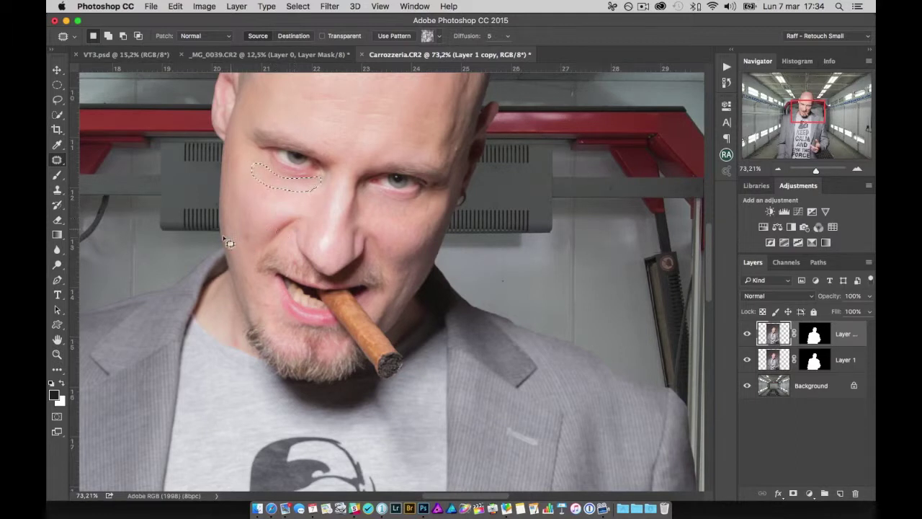
pyautogui.press('super+d')
# Set the retouched copy's opacity to 73%, comparing with and without it.
pyautogui.moveTo(829, 300); pyautogui.dragTo(823, 301)
pyautogui.click(747, 333)
pyautogui.click(747, 334)
pyautogui.moveTo(833, 301); pyautogui.dragTo(825, 302)
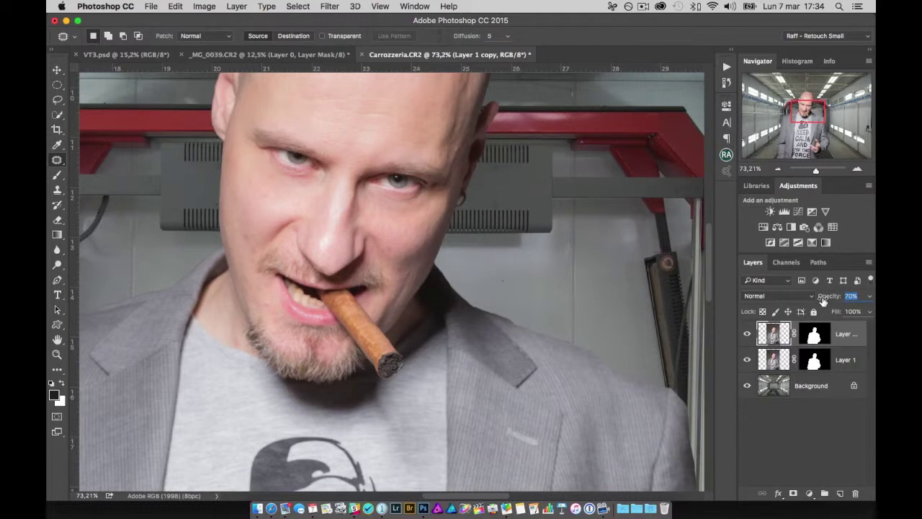
pyautogui.moveTo(814, 301); pyautogui.dragTo(837, 302)
pyautogui.moveTo(828, 297); pyautogui.dragTo(822, 297)
# Merge the retouched copy down keeping the mask, then patch marks on the cheek and temple.
pyautogui.hotkey('ctrl', 'e')
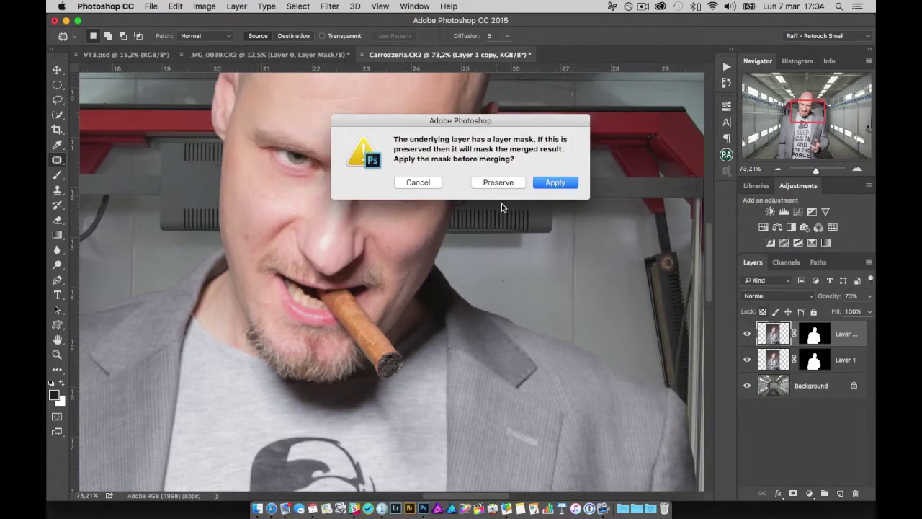
pyautogui.click(497, 185)
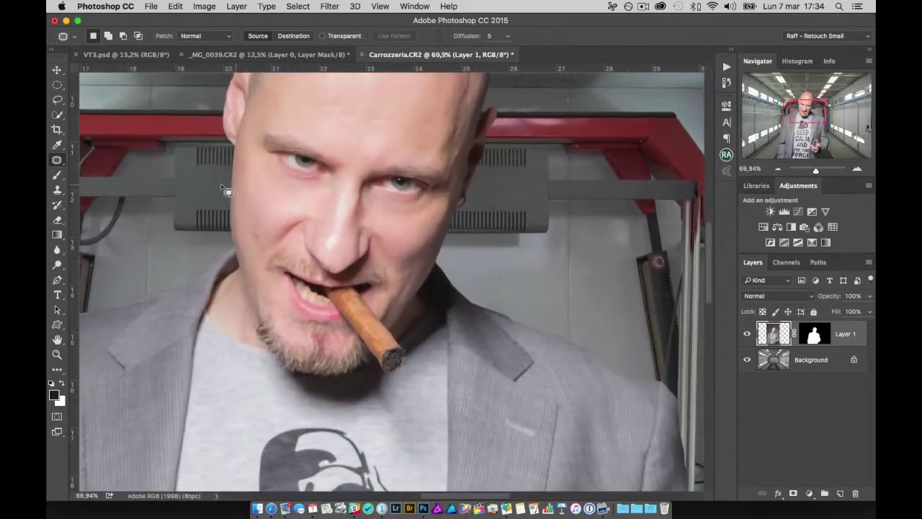
pyautogui.moveTo(263, 248); pyautogui.dragTo(266, 247)
pyautogui.click(272, 220)
pyautogui.moveTo(455, 150); pyautogui.dragTo(463, 149)
pyautogui.click(465, 209)
# Zoom out and fit the whole composite in the window.
pyautogui.press('super+minus')
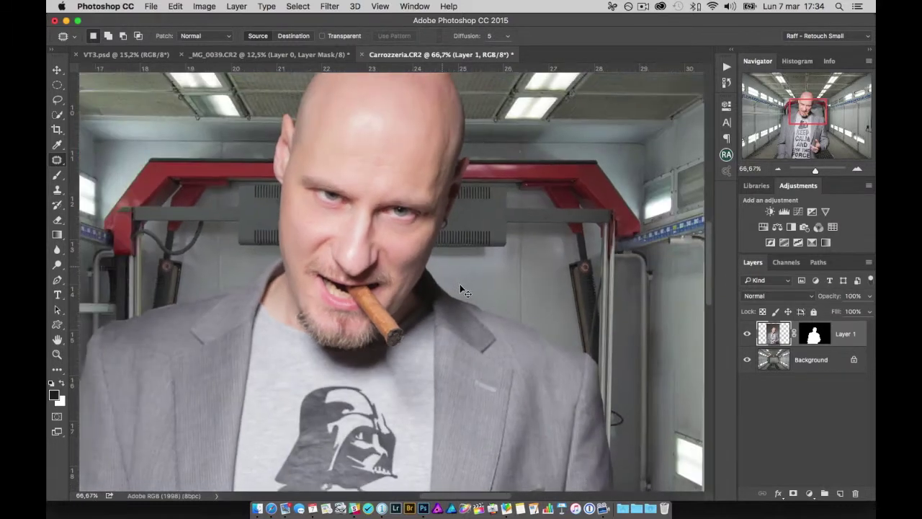
pyautogui.press('super+minus')
pyautogui.press('super+minus')
pyautogui.press('super+minus')
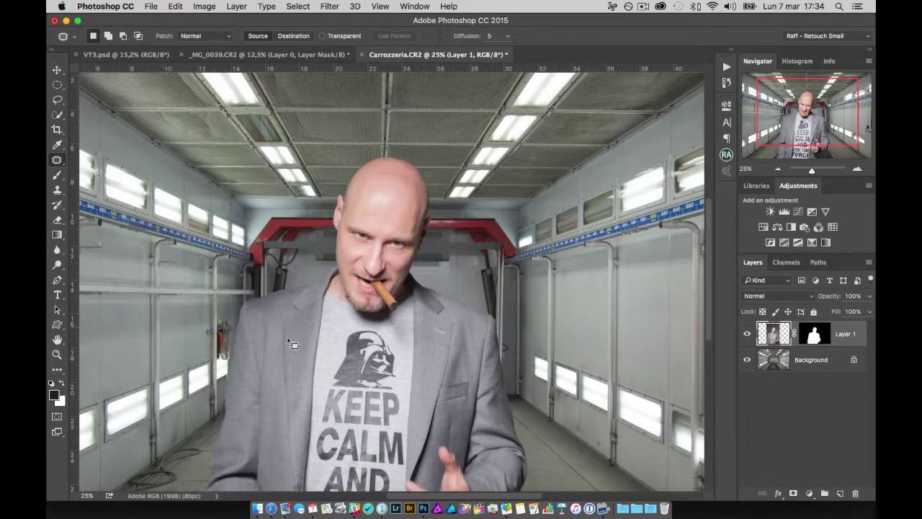
pyautogui.press('super+0')
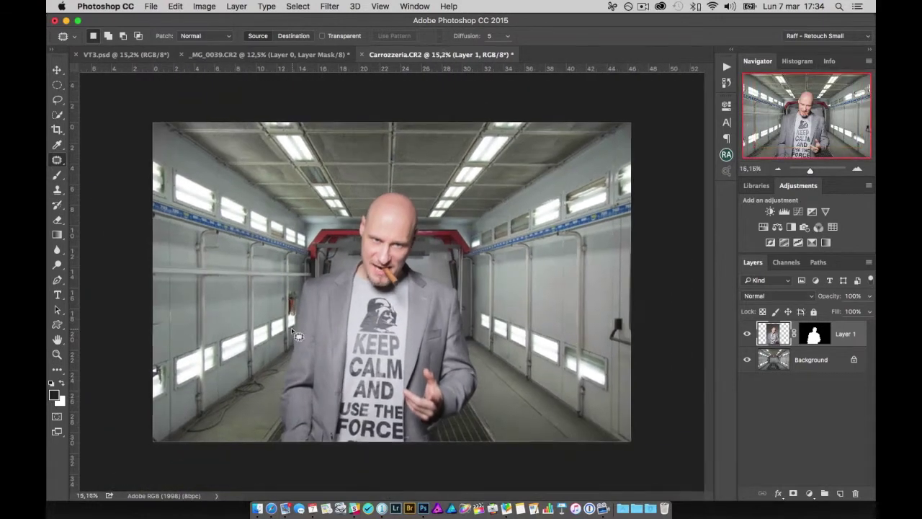
pyautogui.scroll(2, 297, 334)
pyautogui.scroll(2, 298, 337)
pyautogui.scroll(1, 298, 340)
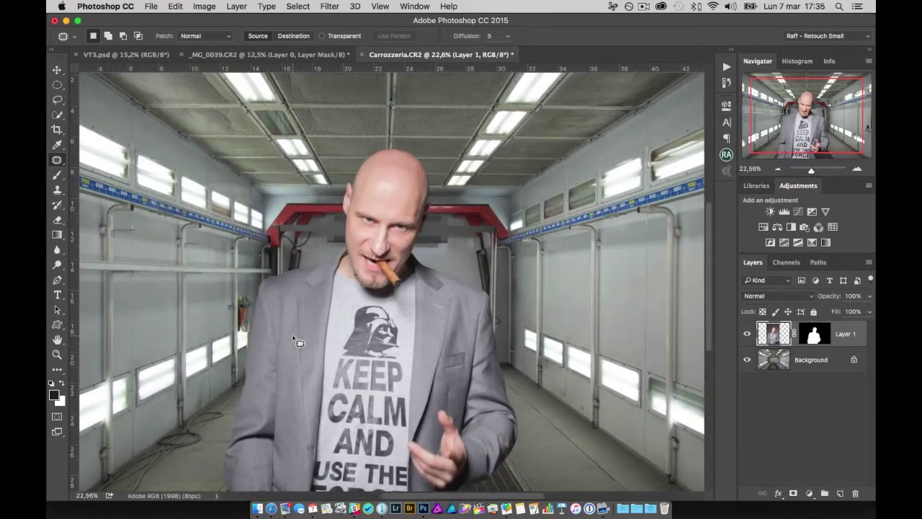
pyautogui.scroll(-2, 299, 336)
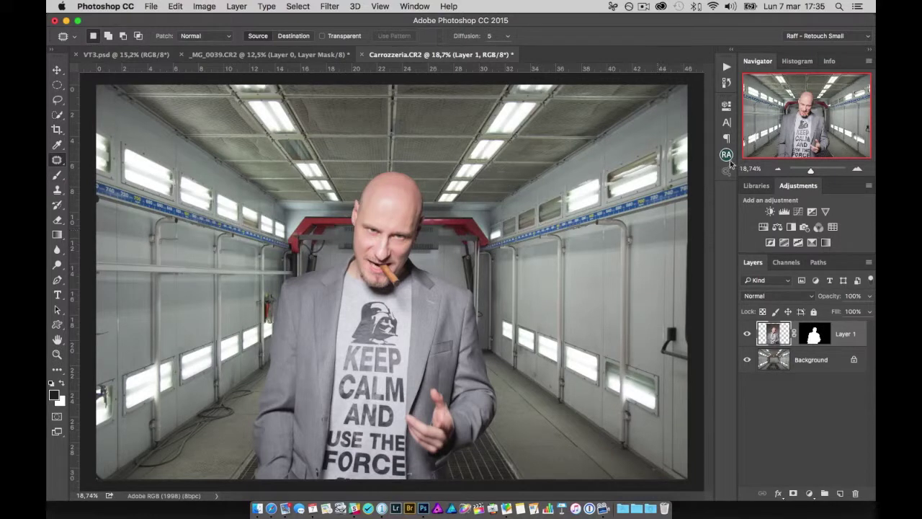
# Add a Color Lookup adjustment layer and show its 3DLUT File list.
pyautogui.click(833, 227)
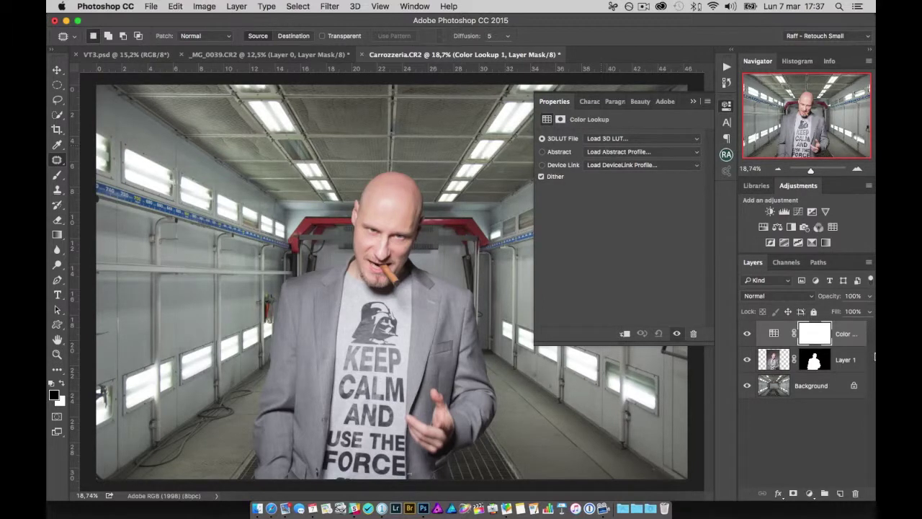
pyautogui.click(627, 142)
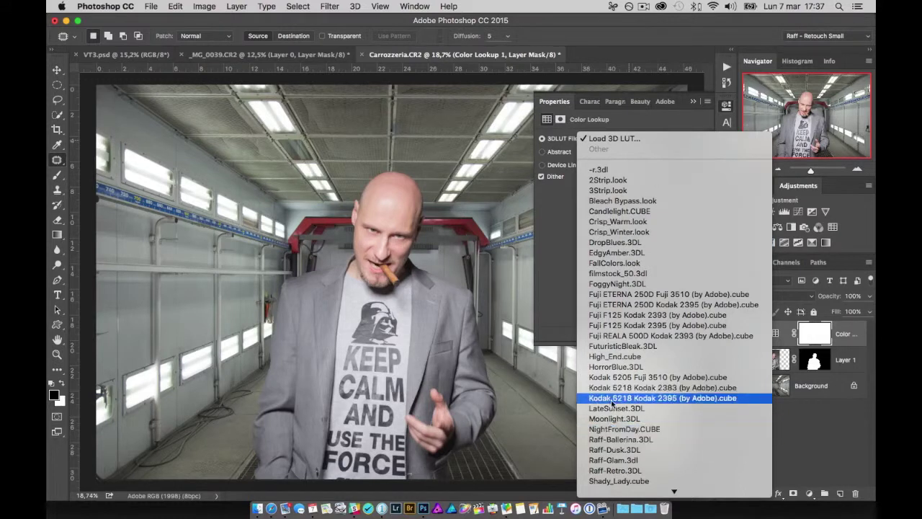
# Audition HorrorBlue, NightFromDay, Moonlight, LateSunset, High_End and FuturisticBleak LUTs, settling on FoggyNight.3DL.
pyautogui.click(616, 366)
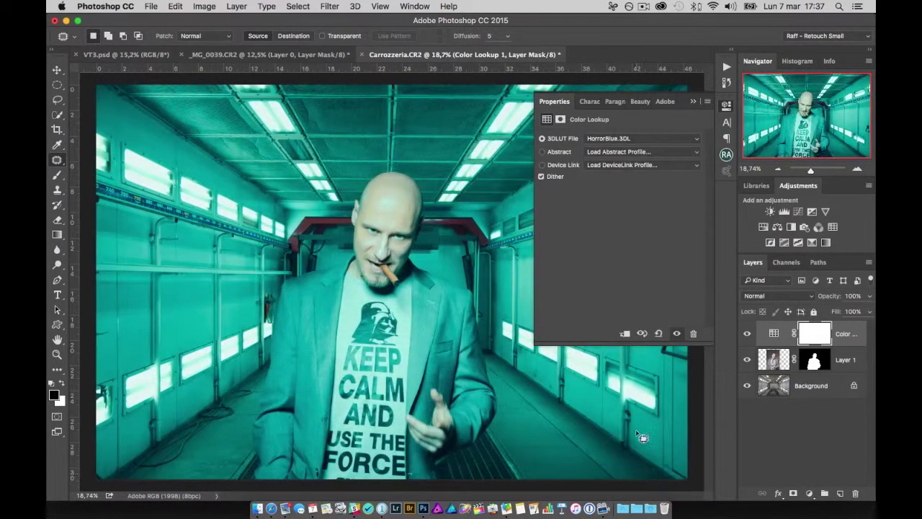
pyautogui.click(605, 138)
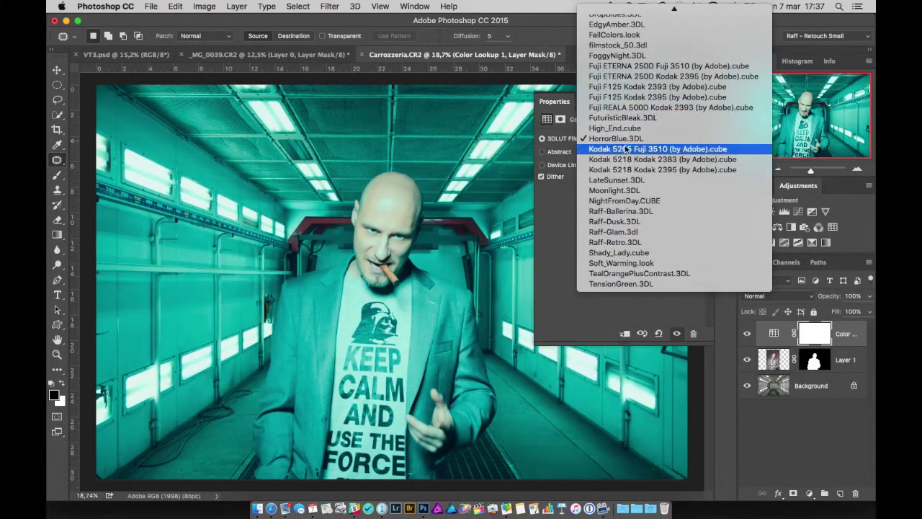
pyautogui.click(625, 201)
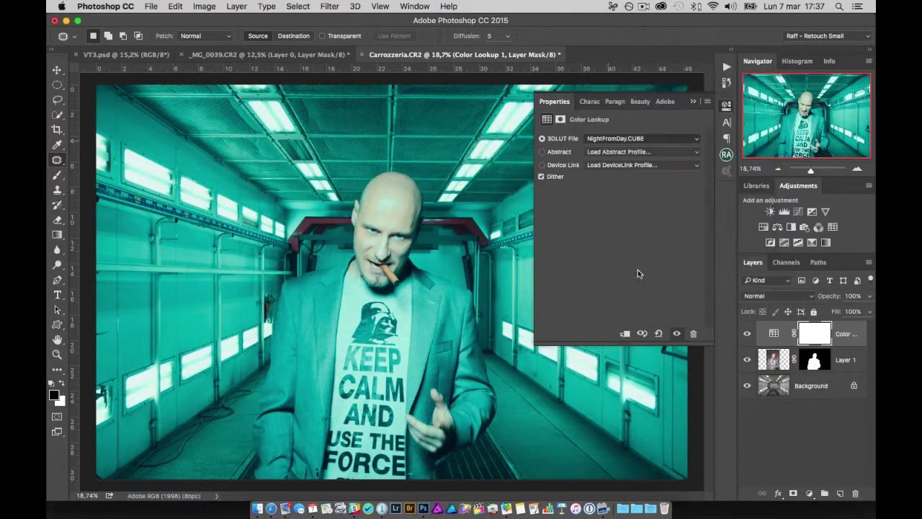
pyautogui.click(601, 140)
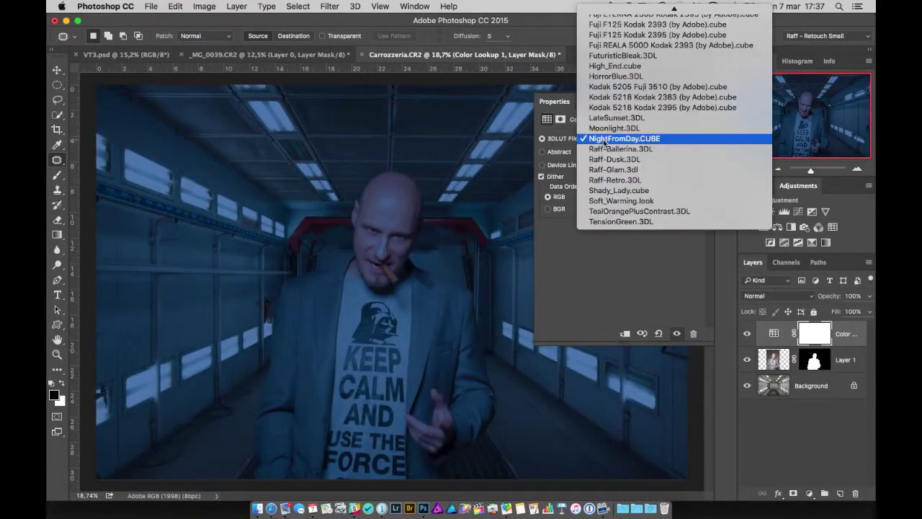
pyautogui.click(602, 128)
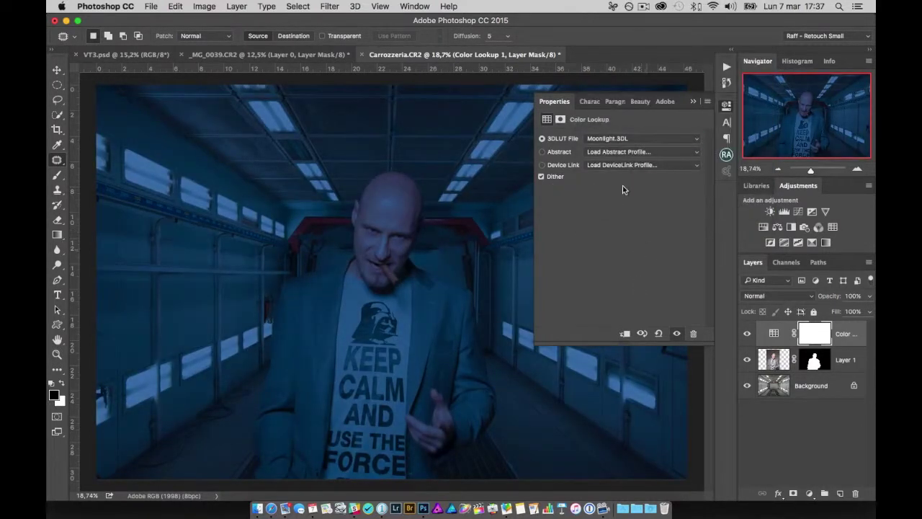
pyautogui.click(604, 138)
pyautogui.click(607, 128)
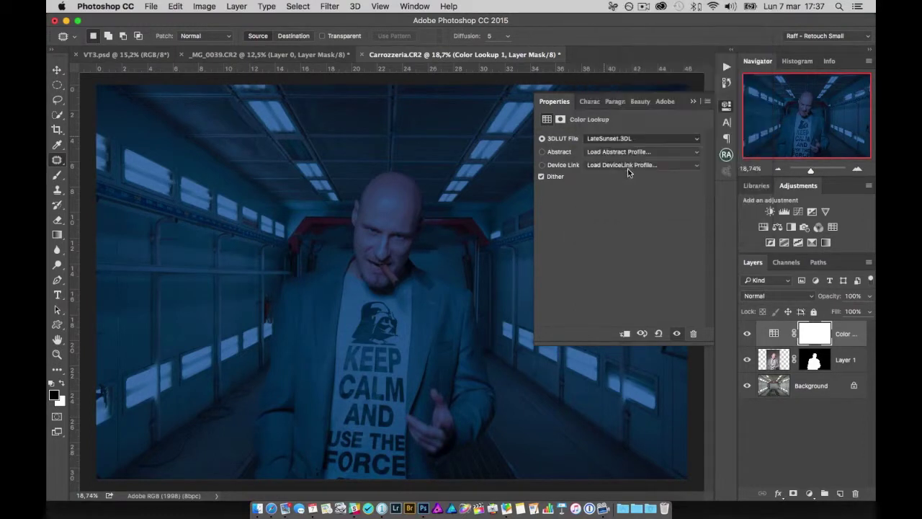
pyautogui.click(619, 139)
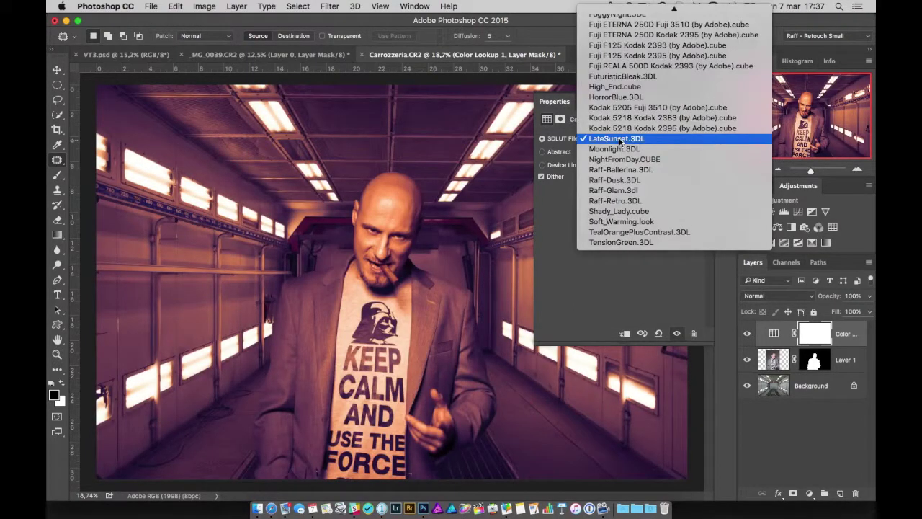
pyautogui.click(623, 127)
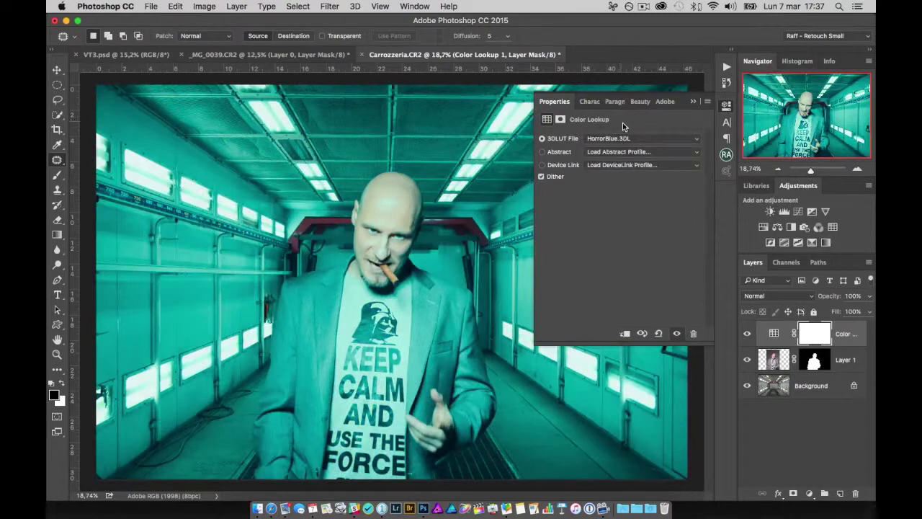
pyautogui.click(616, 139)
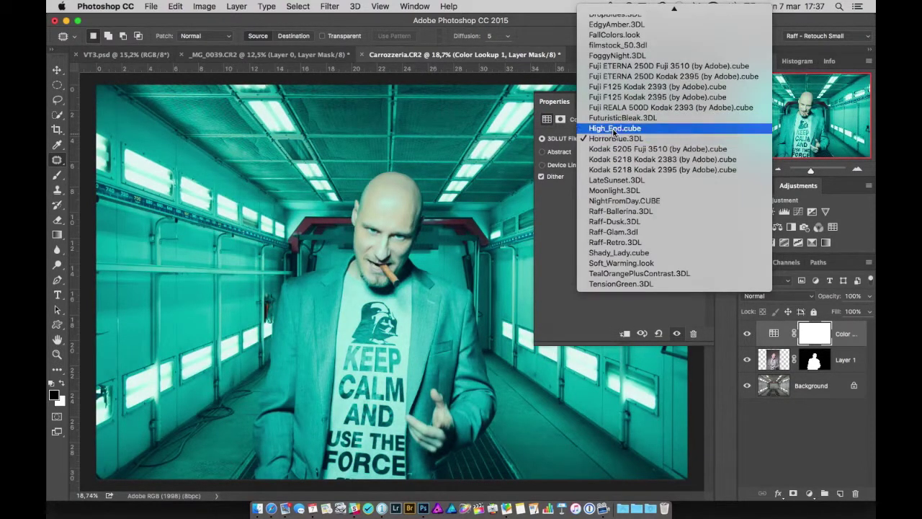
pyautogui.click(614, 130)
pyautogui.click(619, 148)
pyautogui.click(612, 128)
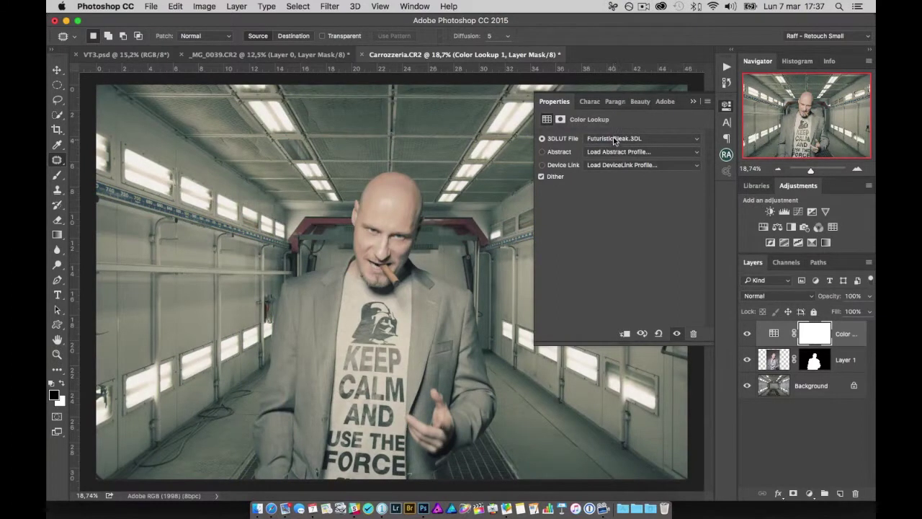
pyautogui.click(614, 138)
pyautogui.click(608, 77)
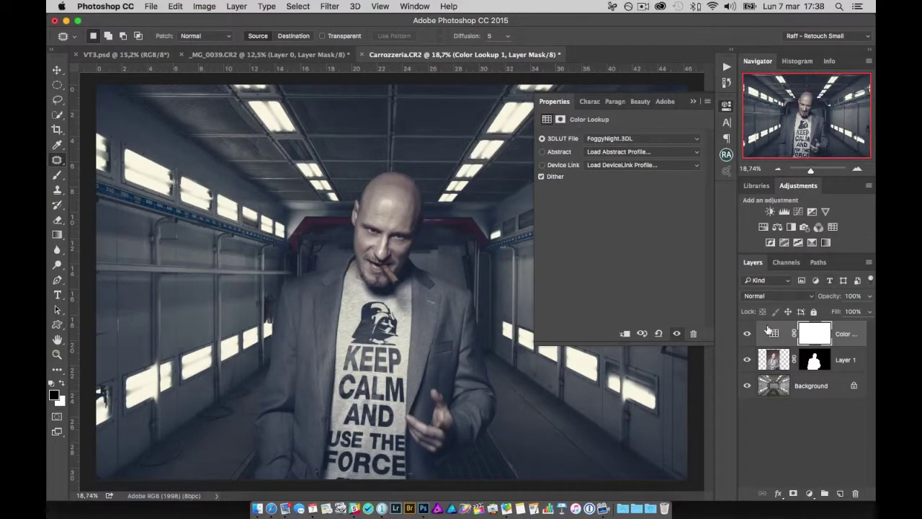
# Try Color Burn and Multiply blending on the grade, then restore Normal at 100% opacity.
pyautogui.moveTo(830, 299)
pyautogui.mouseDown()
pyautogui.moveTo(820, 300)
pyautogui.moveTo(831, 300)
pyautogui.mouseUp()
pyautogui.click(785, 296)
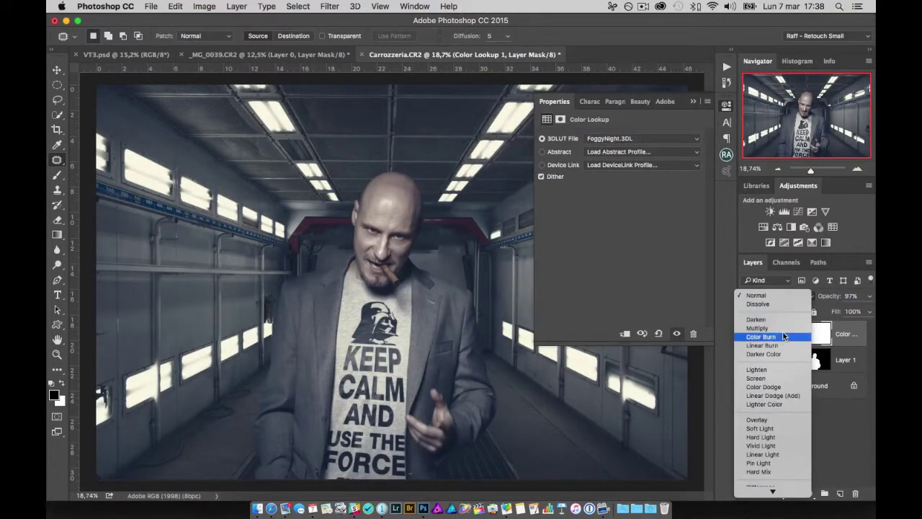
pyautogui.click(785, 337)
pyautogui.click(761, 301)
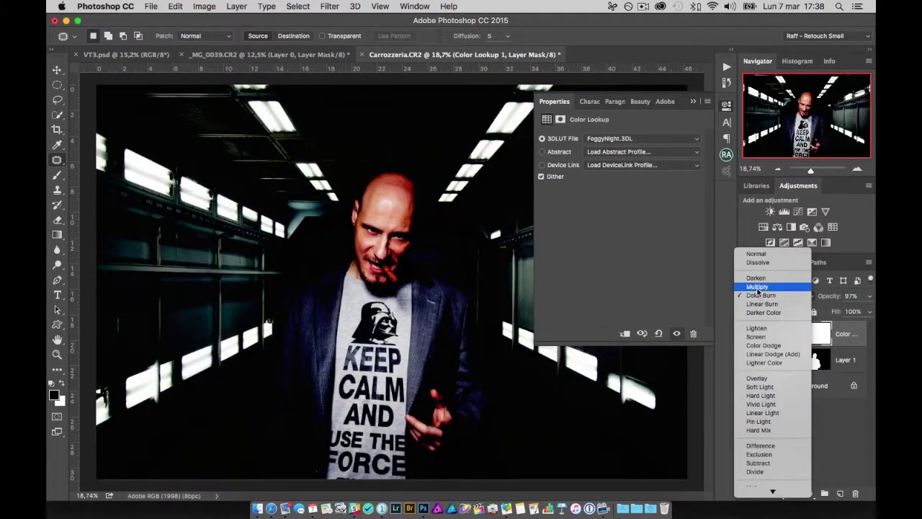
pyautogui.click(757, 286)
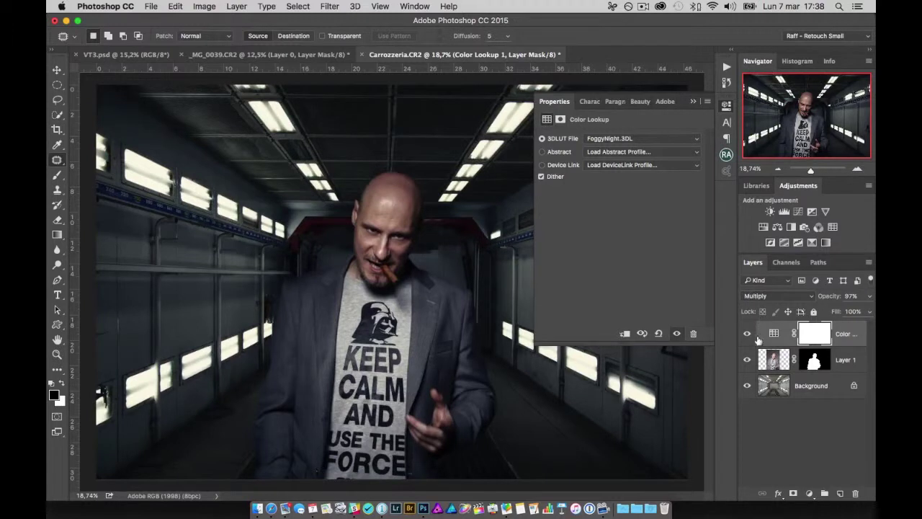
pyautogui.click(747, 334)
pyautogui.click(748, 334)
pyautogui.click(778, 296)
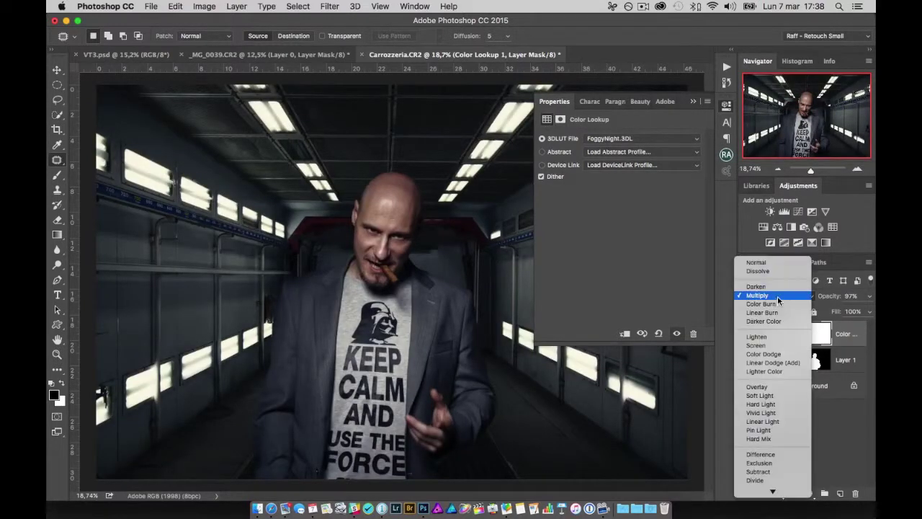
pyautogui.click(753, 263)
pyautogui.moveTo(829, 300); pyautogui.dragTo(843, 300)
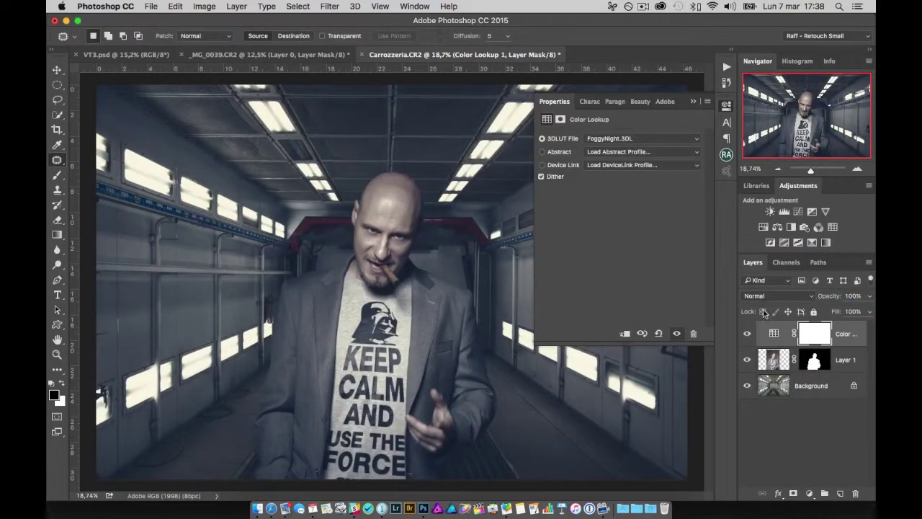
# Compare with the man and grade layers toggled off, then collapse Properties and select Layer 1.
pyautogui.click(748, 360)
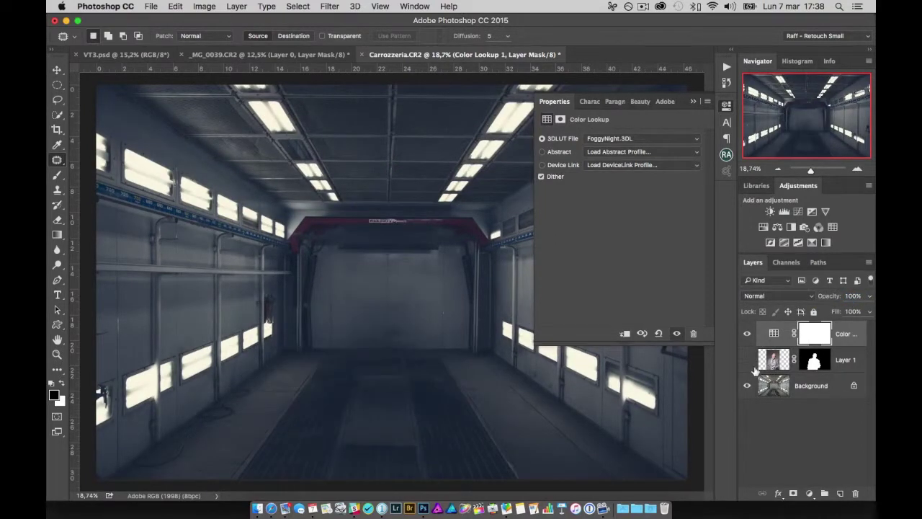
pyautogui.click(748, 360)
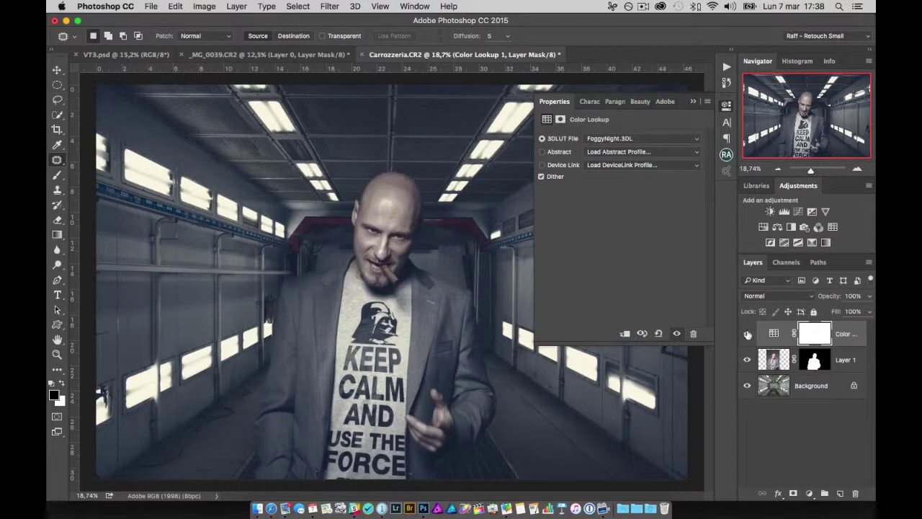
pyautogui.click(748, 334)
pyautogui.click(748, 334)
pyautogui.click(746, 335)
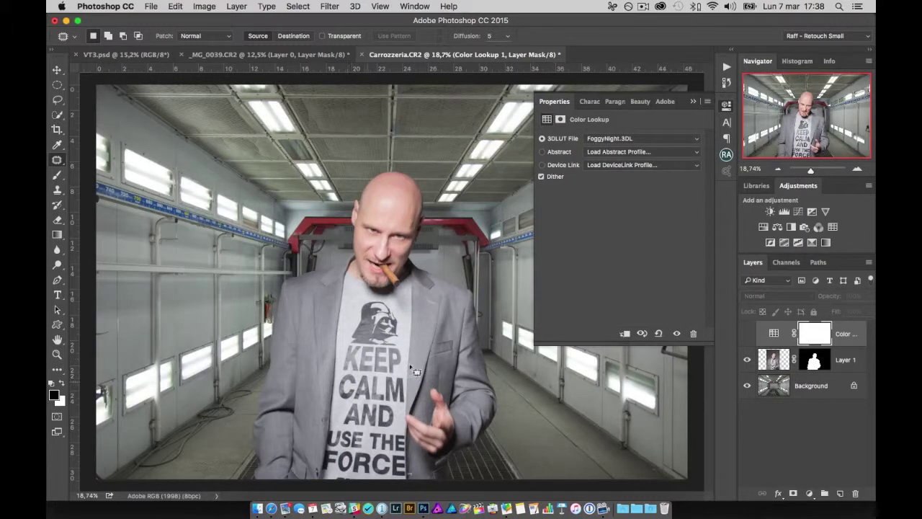
pyautogui.click(748, 334)
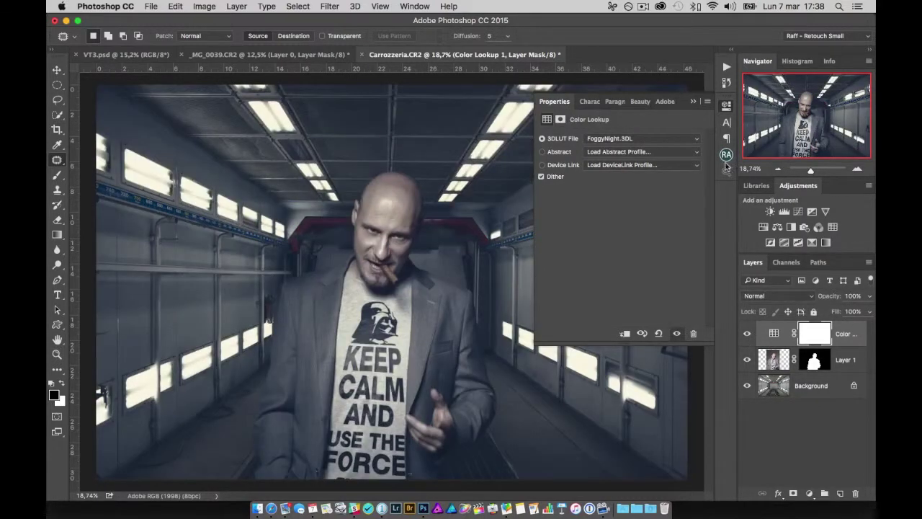
pyautogui.click(728, 106)
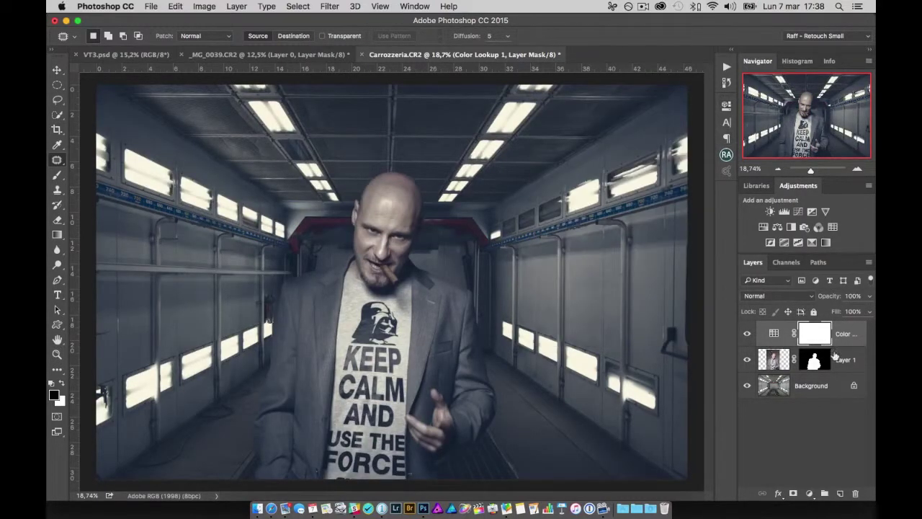
pyautogui.click(851, 366)
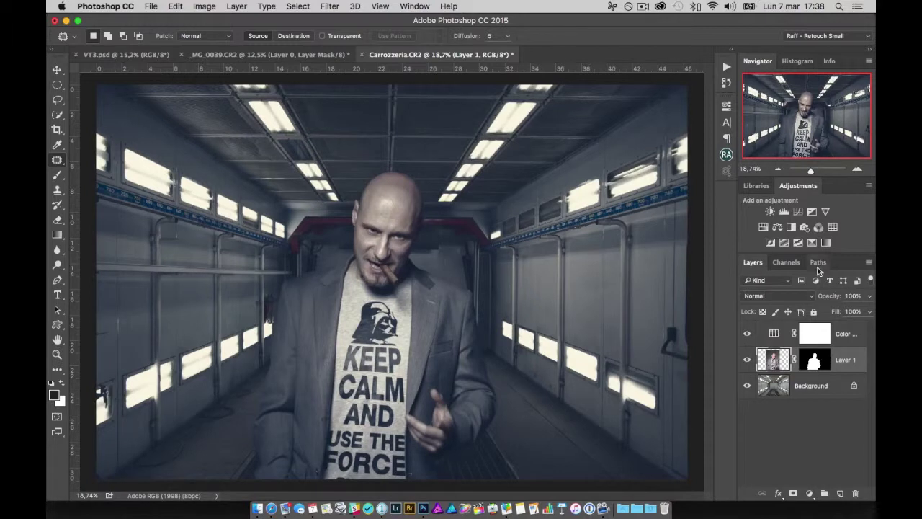
# Add a Curves layer above Layer 1 with white-point output 229, then toggle it to compare.
pyautogui.click(797, 243)
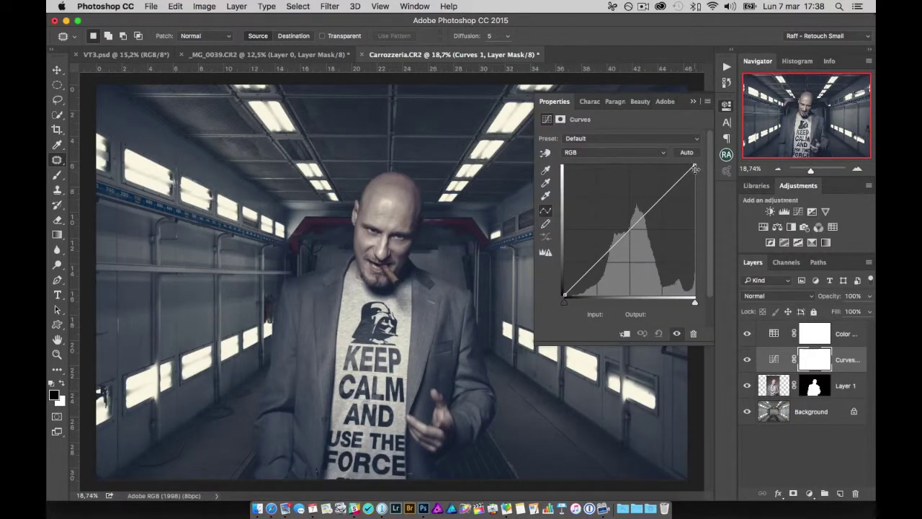
pyautogui.moveTo(696, 303); pyautogui.dragTo(696, 304)
pyautogui.moveTo(694, 166); pyautogui.dragTo(698, 179)
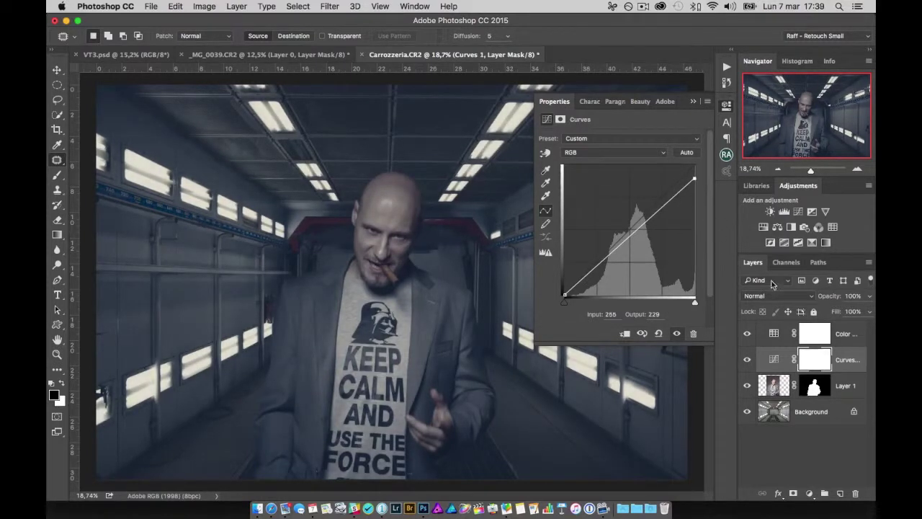
pyautogui.click(747, 361)
pyautogui.click(748, 363)
# Hide the Curves and grading layers to view the original, then restore the Color Lookup grade.
pyautogui.click(777, 387)
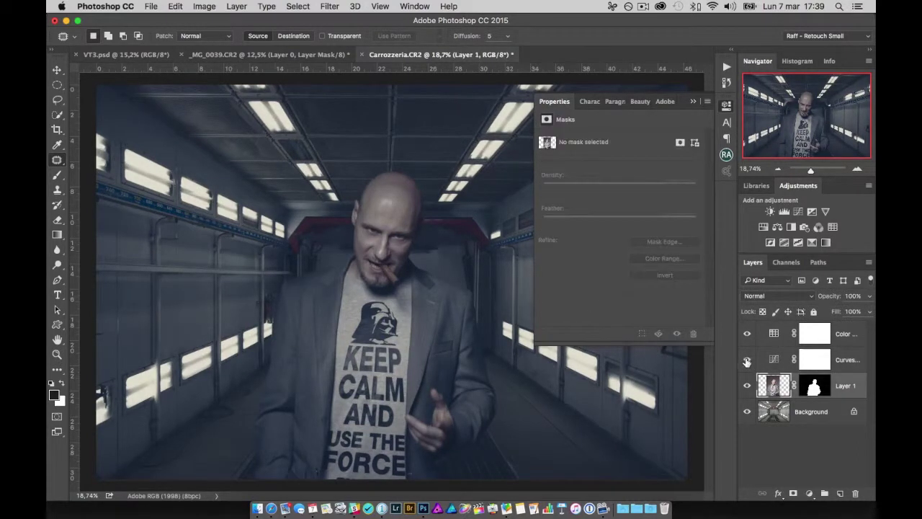
pyautogui.moveTo(747, 333); pyautogui.dragTo(752, 359)
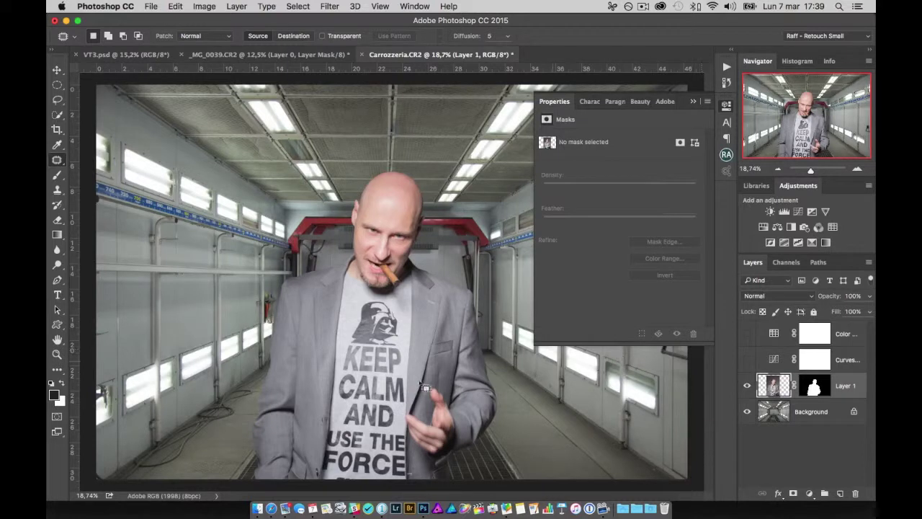
pyautogui.scroll(1, 580, 399)
pyautogui.scroll(2, 580, 398)
pyautogui.click(746, 334)
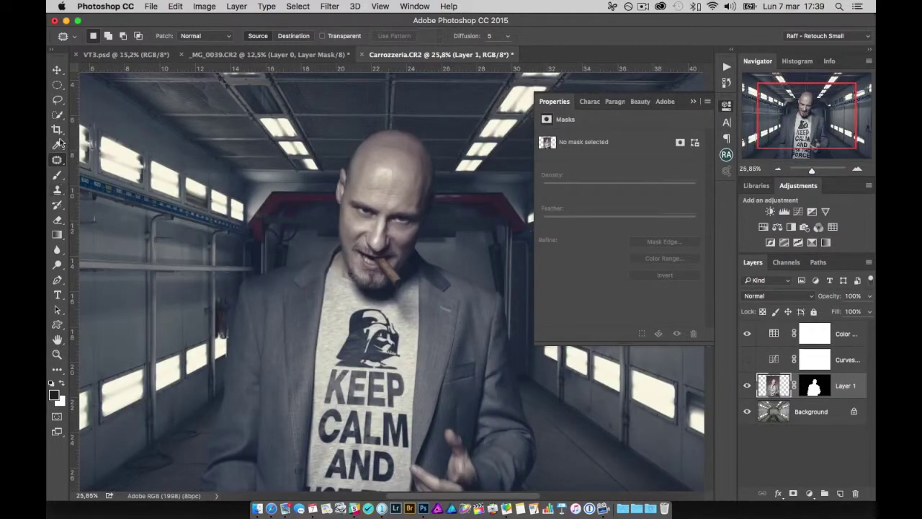
# Quick-select the left front of the T-shirt up to the collar.
pyautogui.click(56, 114)
pyautogui.moveTo(333, 296)
pyautogui.mouseDown()
pyautogui.moveTo(337, 443)
pyautogui.moveTo(392, 421)
pyautogui.mouseUp()
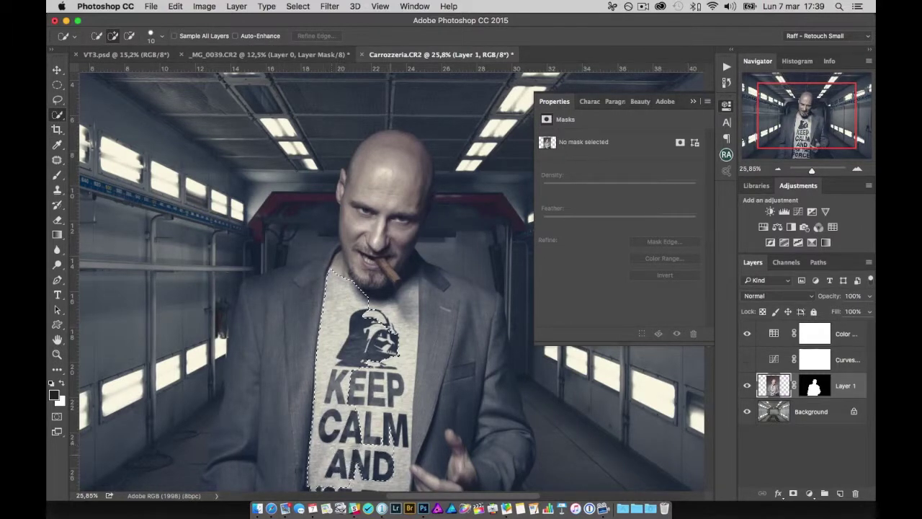
pyautogui.moveTo(393, 326); pyautogui.dragTo(415, 279)
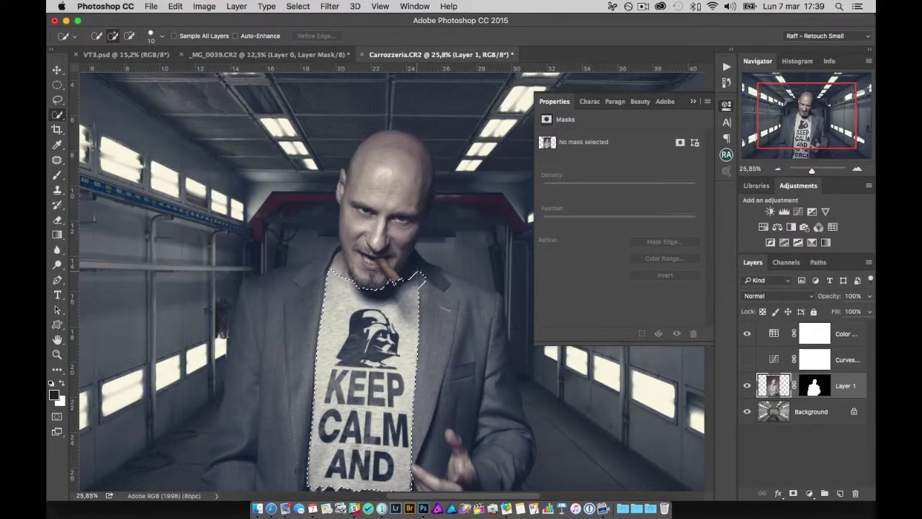
pyautogui.scroll(-2, 360, 386)
pyautogui.scroll(-3, 360, 386)
pyautogui.scroll(-3, 360, 386)
pyautogui.scroll(-1, 368, 224)
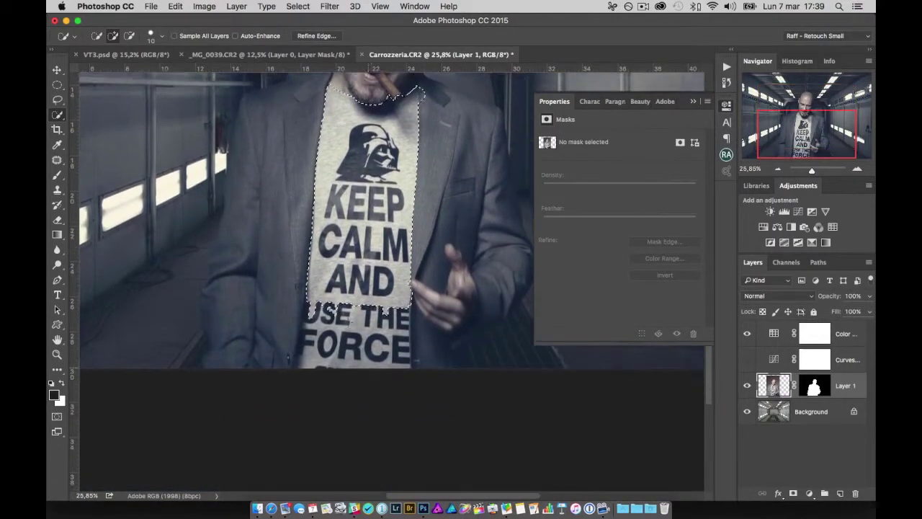
pyautogui.scroll(-5, 369, 224)
pyautogui.scroll(-4, 368, 224)
pyautogui.scroll(2, 368, 224)
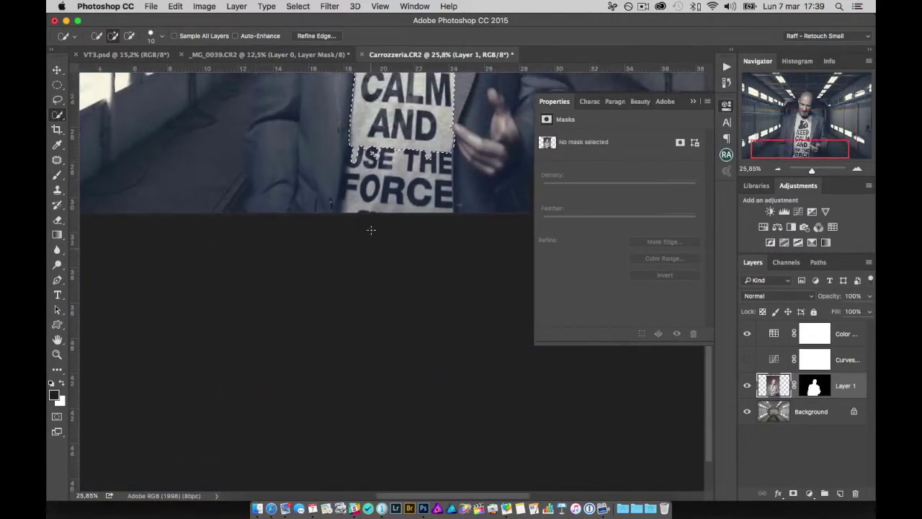
pyautogui.scroll(1, 371, 229)
pyautogui.hscroll(2, 370, 228)
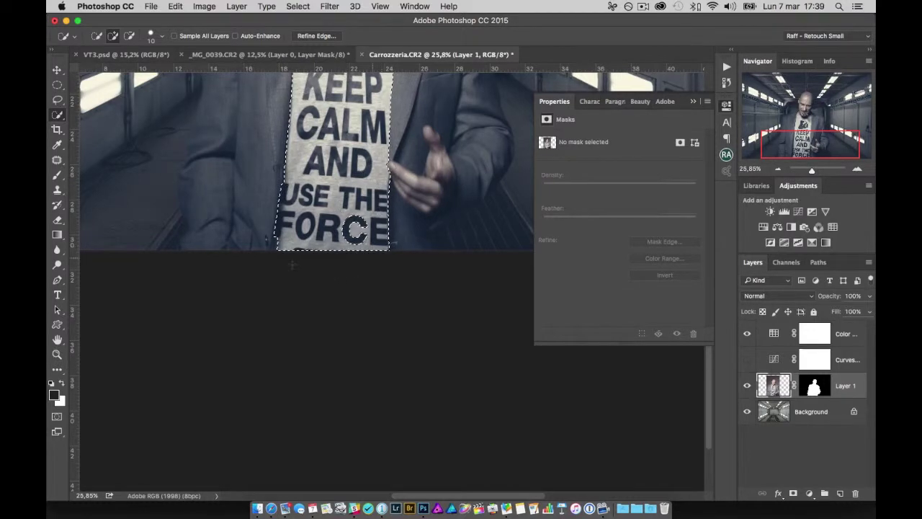
# Add the print's lower-left corner to the selection, then re-show Curves and target its mask.
pyautogui.click(272, 242)
pyautogui.scroll(1, 333, 248)
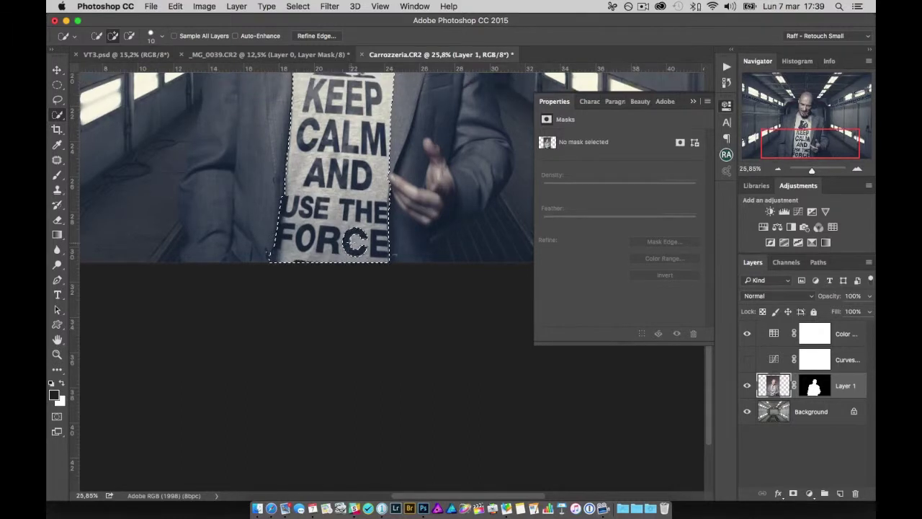
pyautogui.scroll(6, 339, 208)
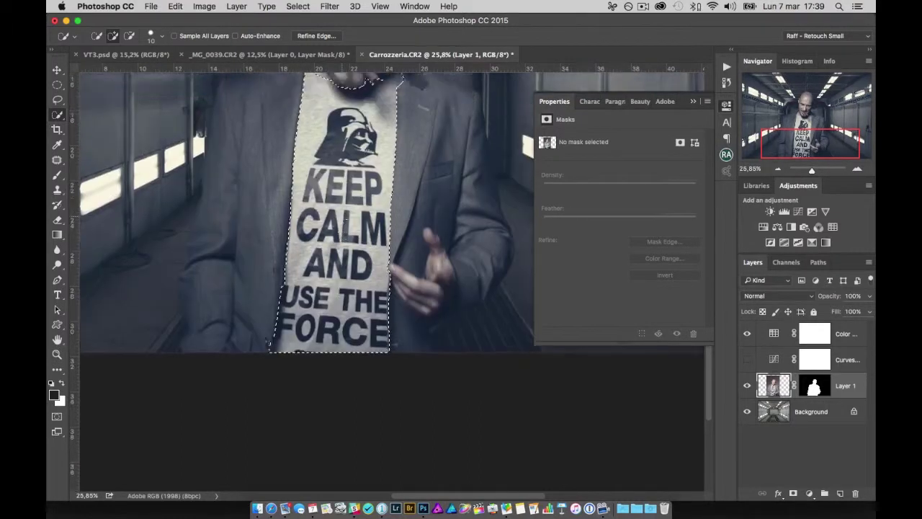
pyautogui.scroll(10, 353, 231)
pyautogui.scroll(5, 364, 245)
pyautogui.scroll(3, 373, 257)
pyautogui.scroll(1, 372, 257)
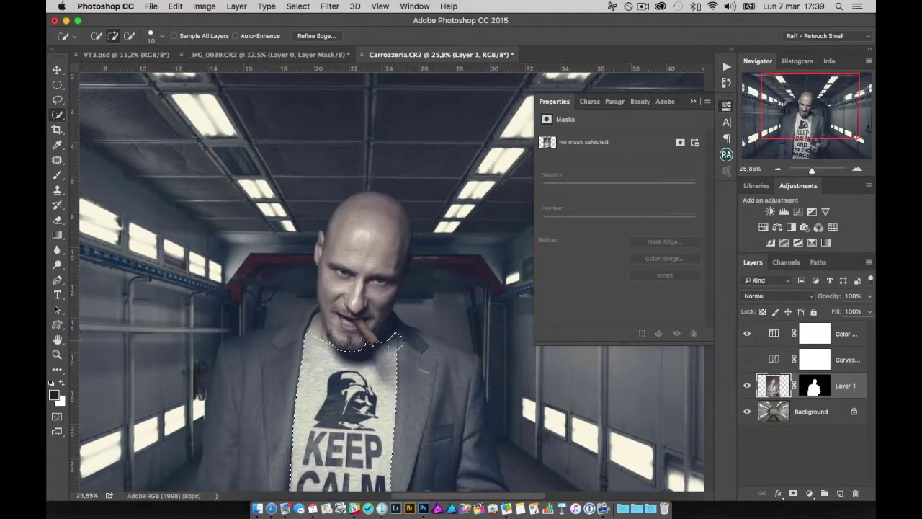
pyautogui.scroll(1, 382, 347)
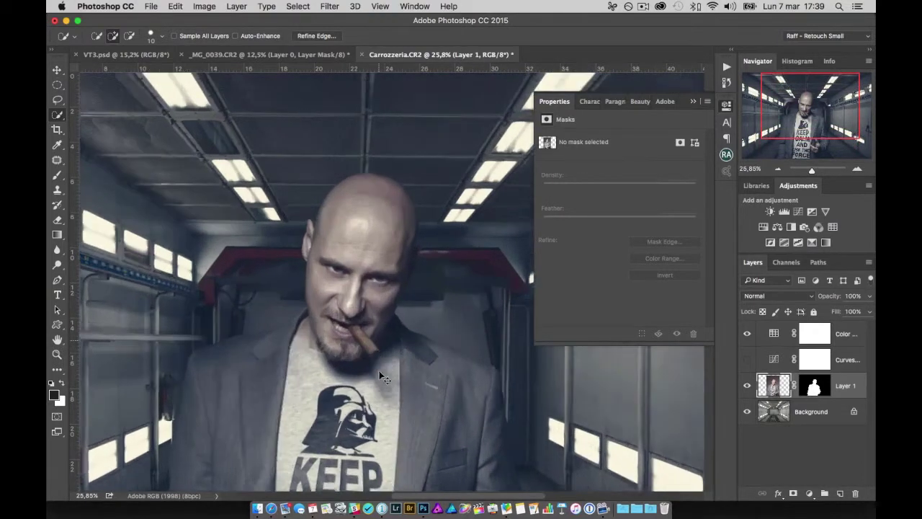
pyautogui.scroll(1, 379, 371)
pyautogui.scroll(1, 374, 397)
pyautogui.scroll(-3, 376, 416)
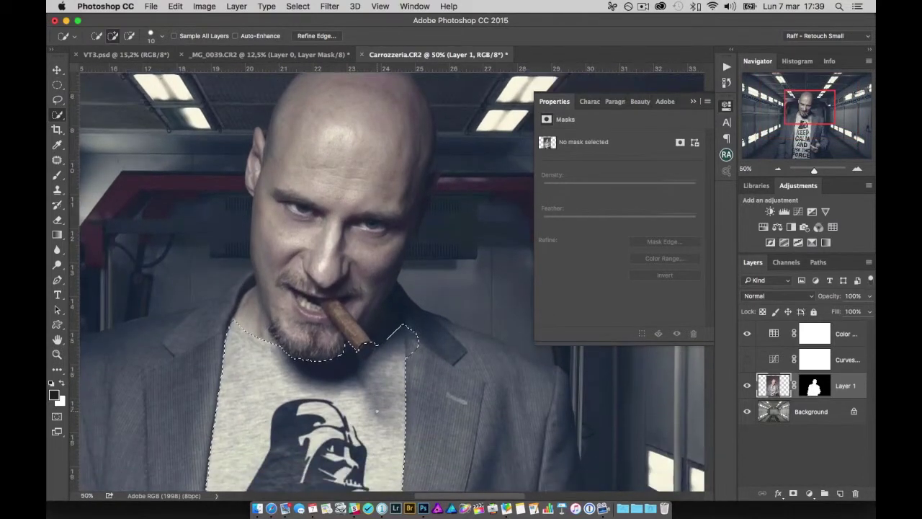
pyautogui.scroll(-5, 384, 371)
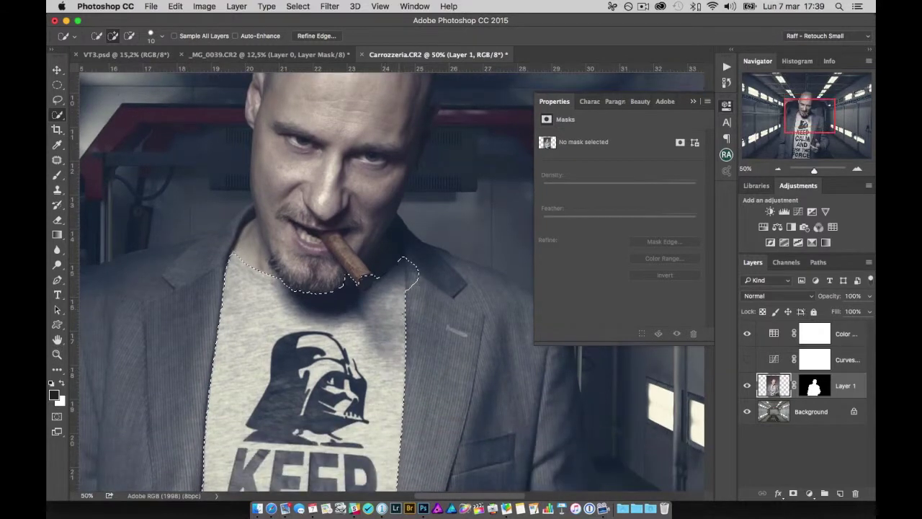
pyautogui.click(747, 360)
pyautogui.click(815, 359)
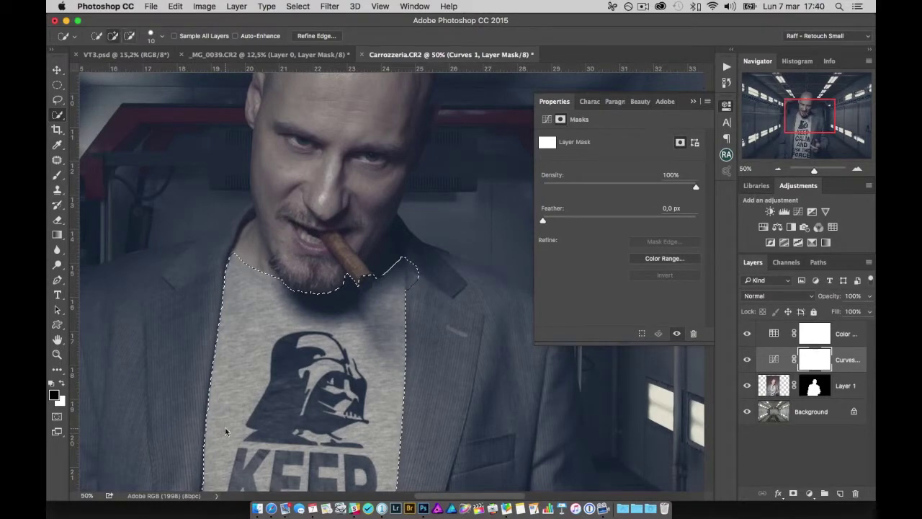
# Fill the T-shirt selection on the Curves mask, deselect, and invert the mask.
pyautogui.hotkey('alt', 'BackSpace')
pyautogui.press('super+d')
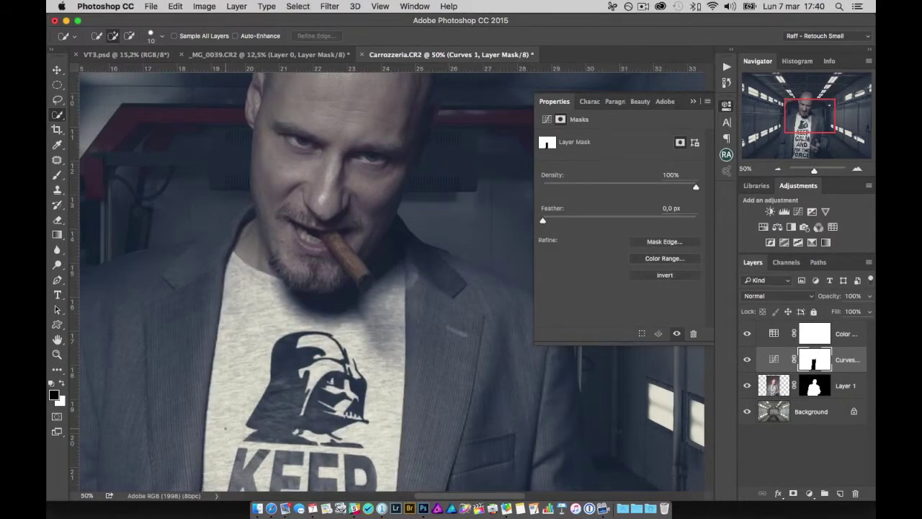
pyautogui.click(647, 281)
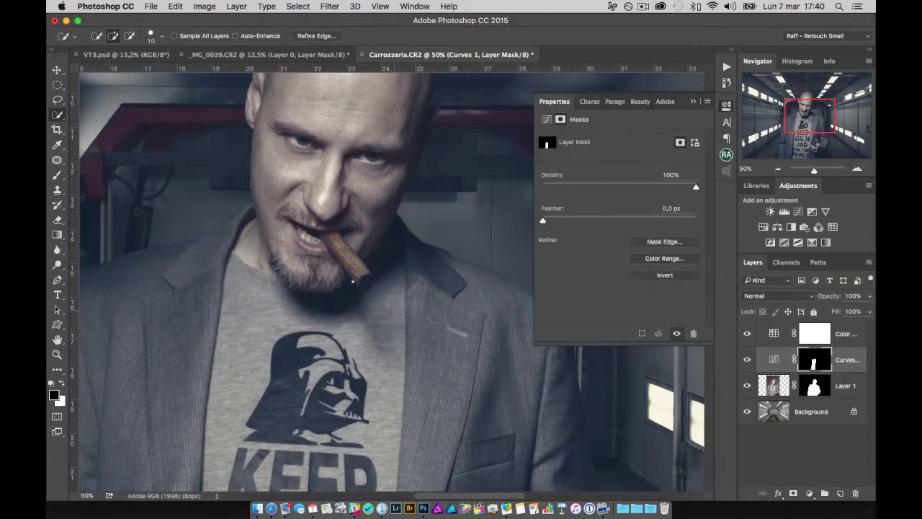
# Paint white at 100% opacity around the collar on the Curves mask, brush size 116 then 16.
pyautogui.click(53, 177)
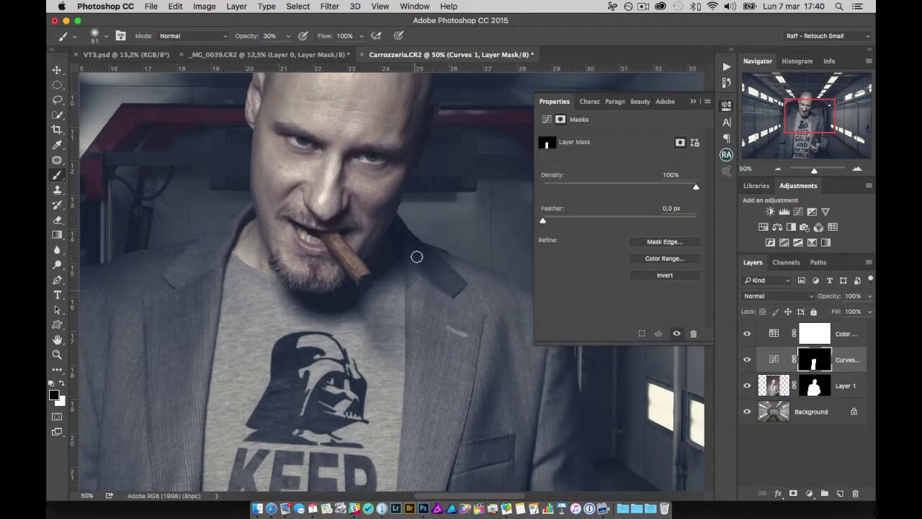
pyautogui.press('0')
pyautogui.moveTo(269, 298); pyautogui.dragTo(292, 298)
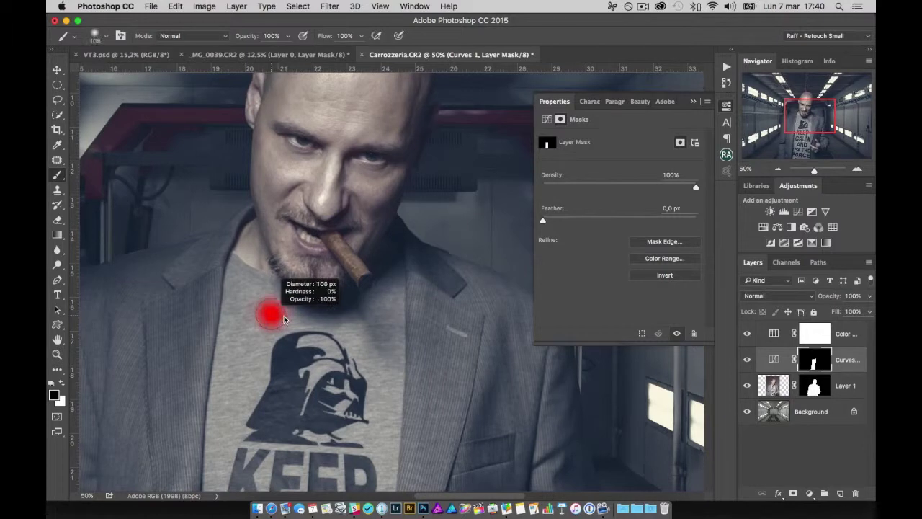
pyautogui.press('x')
pyautogui.moveTo(248, 294); pyautogui.dragTo(244, 283)
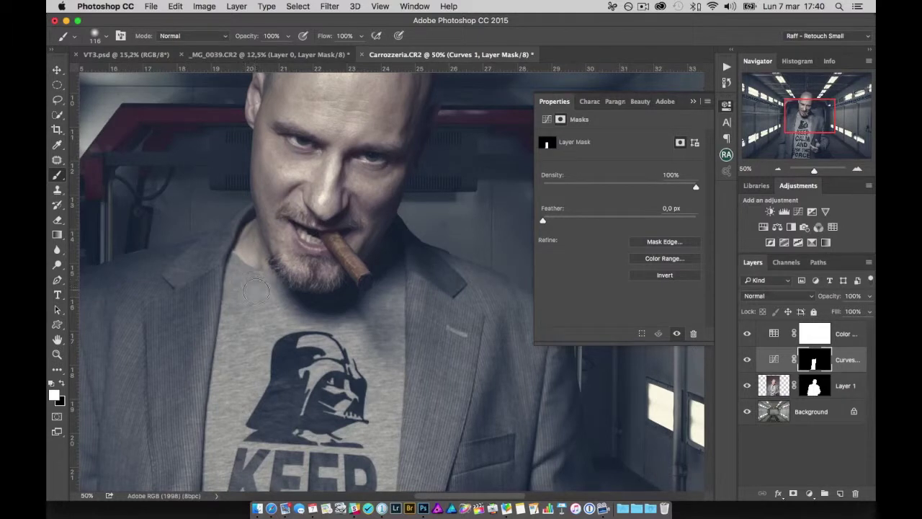
pyautogui.moveTo(256, 291); pyautogui.dragTo(229, 264)
pyautogui.scroll(-2, 268, 286)
pyautogui.scroll(-5, 330, 351)
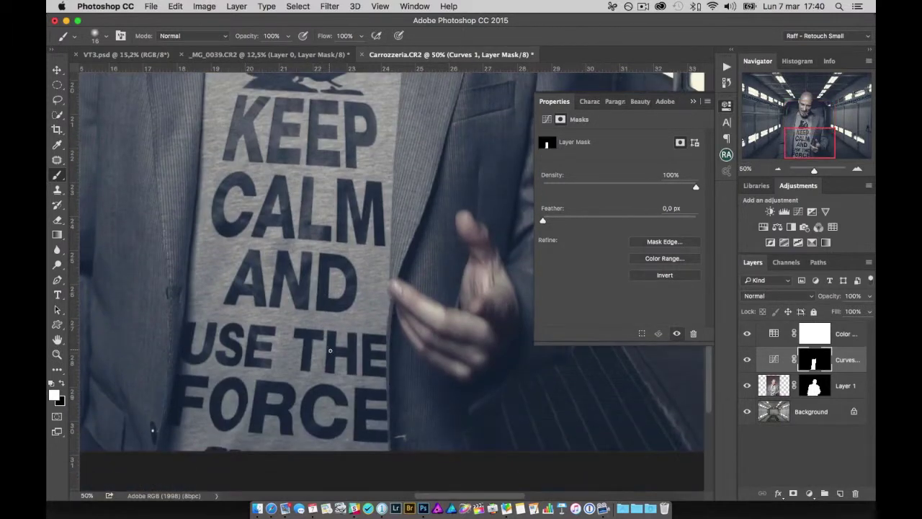
pyautogui.scroll(3, 335, 351)
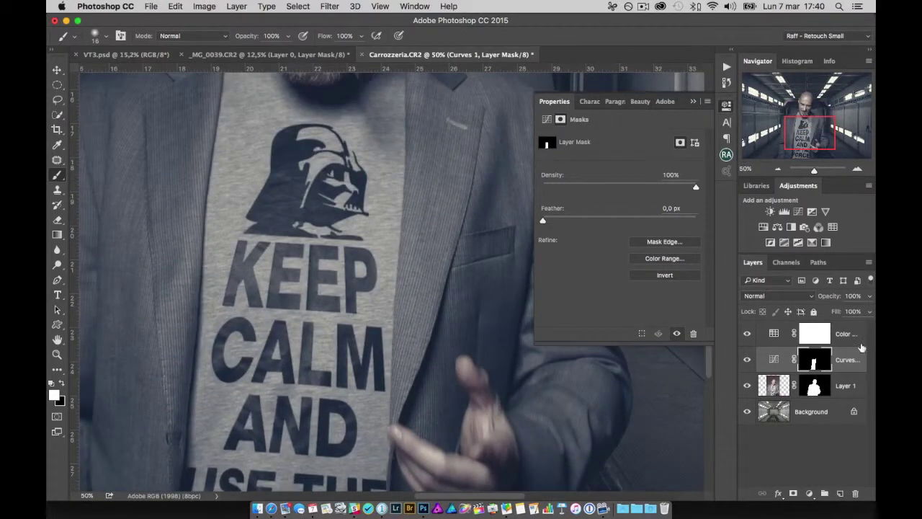
# Refine the Curves mask edge with Smooth 8 and Shift Edge +31%, and apply it.
pyautogui.click(652, 242)
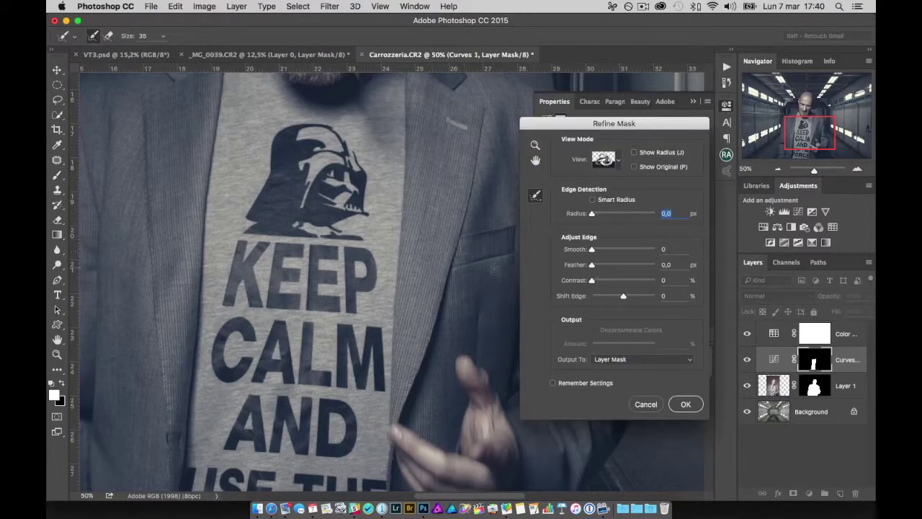
pyautogui.moveTo(592, 249); pyautogui.dragTo(596, 249)
pyautogui.scroll(2, 373, 263)
pyautogui.scroll(2, 389, 265)
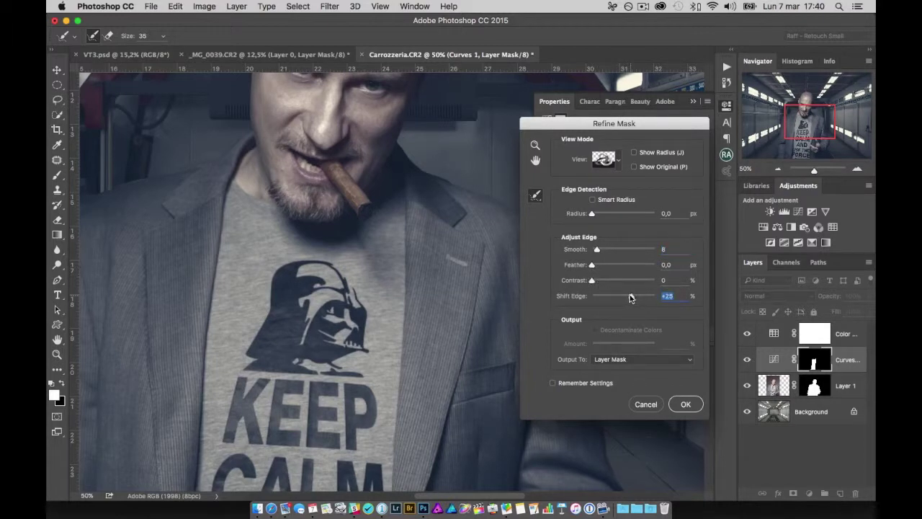
pyautogui.moveTo(630, 297)
pyautogui.mouseDown()
pyautogui.moveTo(649, 299)
pyautogui.moveTo(635, 301)
pyautogui.mouseUp()
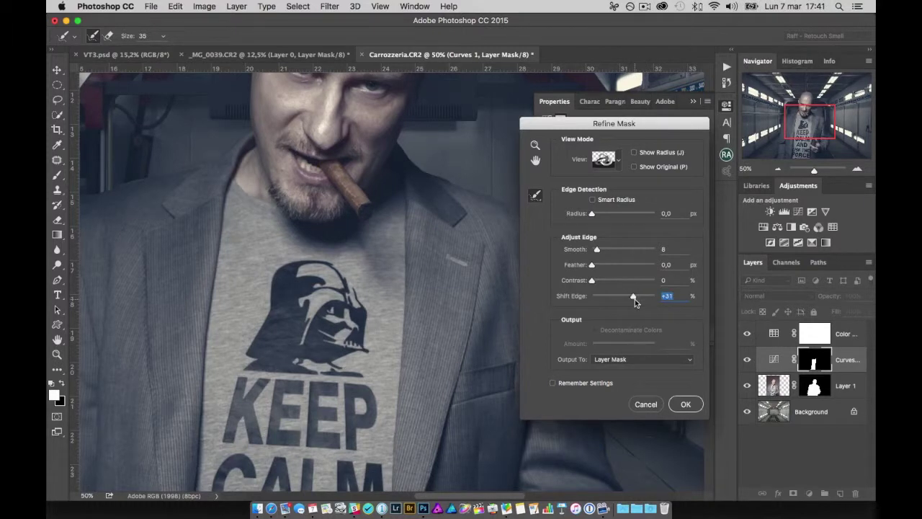
pyautogui.click(687, 406)
# Toggle the Curves layer off and on repeatedly to compare the masked darkening.
pyautogui.scroll(-2, 399, 306)
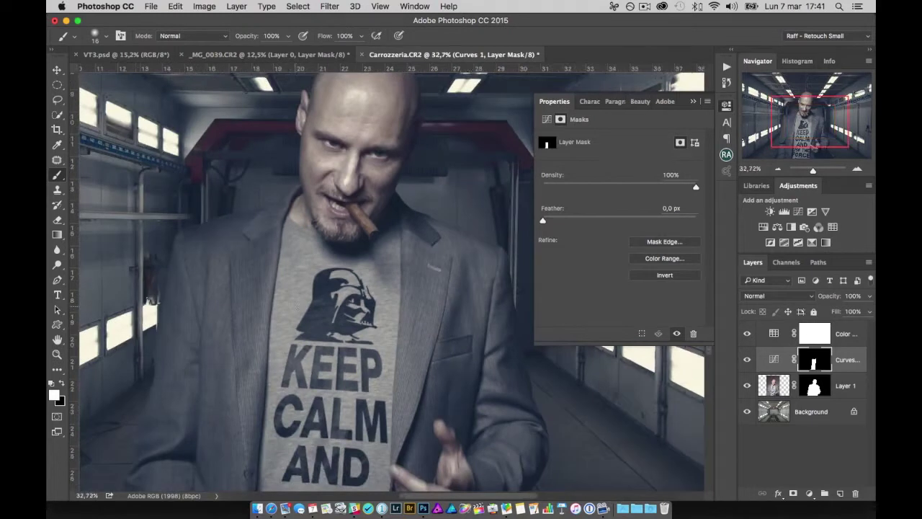
pyautogui.scroll(-2, 404, 339)
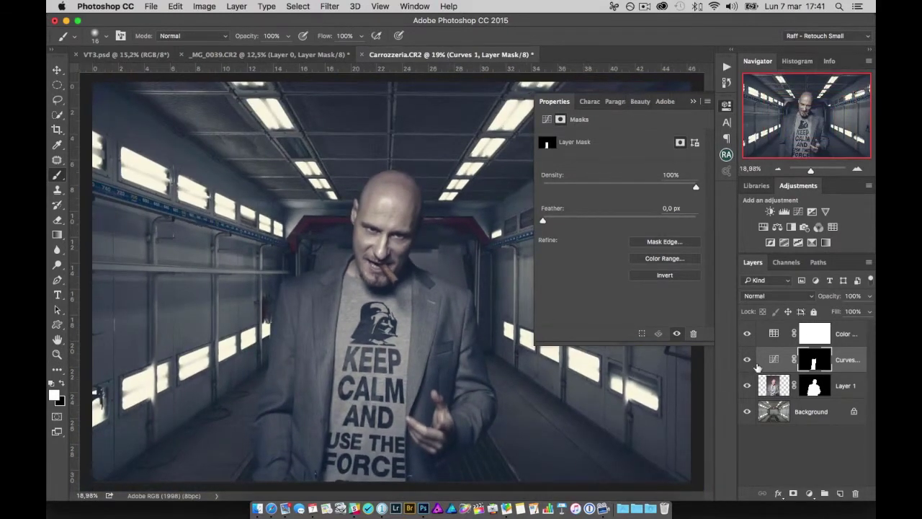
pyautogui.click(749, 361)
pyautogui.click(749, 361)
pyautogui.click(748, 359)
pyautogui.click(748, 359)
# Change the Curves white-point output to 232 and select the Color Lookup layer.
pyautogui.click(773, 359)
pyautogui.moveTo(693, 178); pyautogui.dragTo(694, 178)
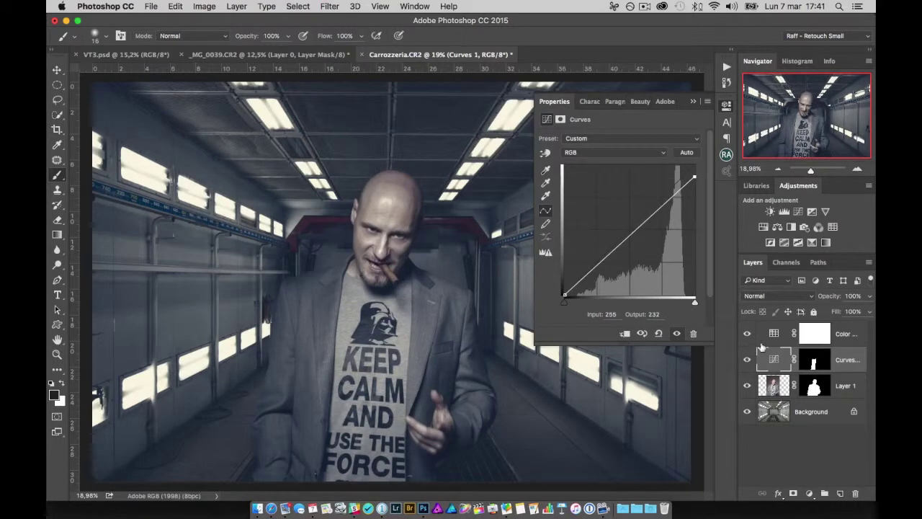
pyautogui.click(826, 443)
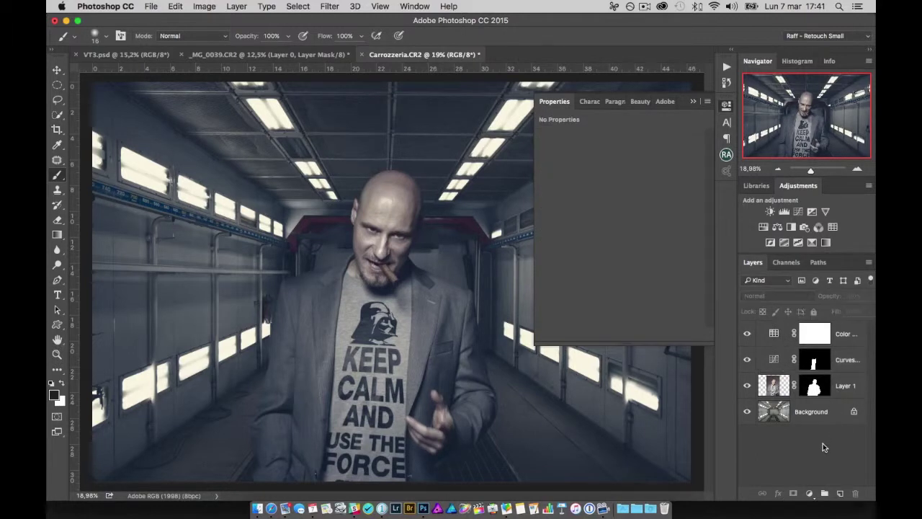
pyautogui.click(768, 342)
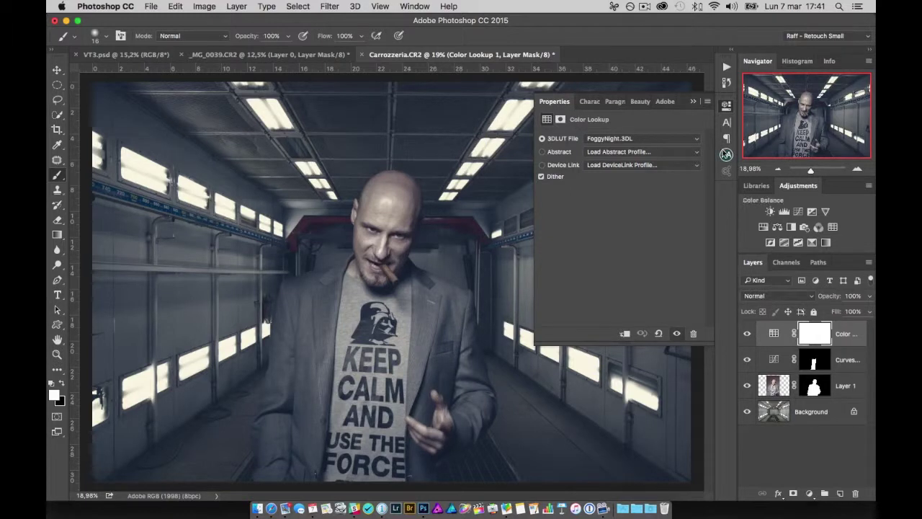
# Add a Color Balance layer and shift its Shadows Cyan/Red toward cyan, about -7.
pyautogui.click(726, 106)
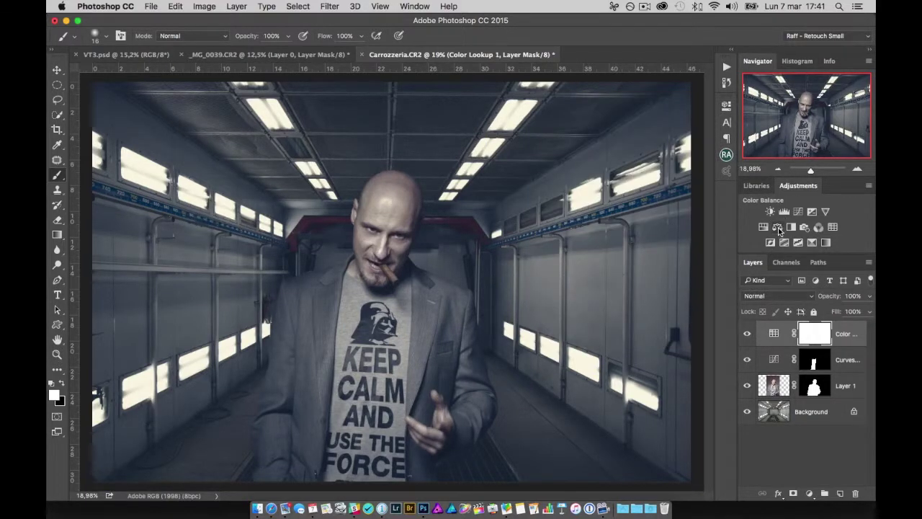
pyautogui.click(777, 227)
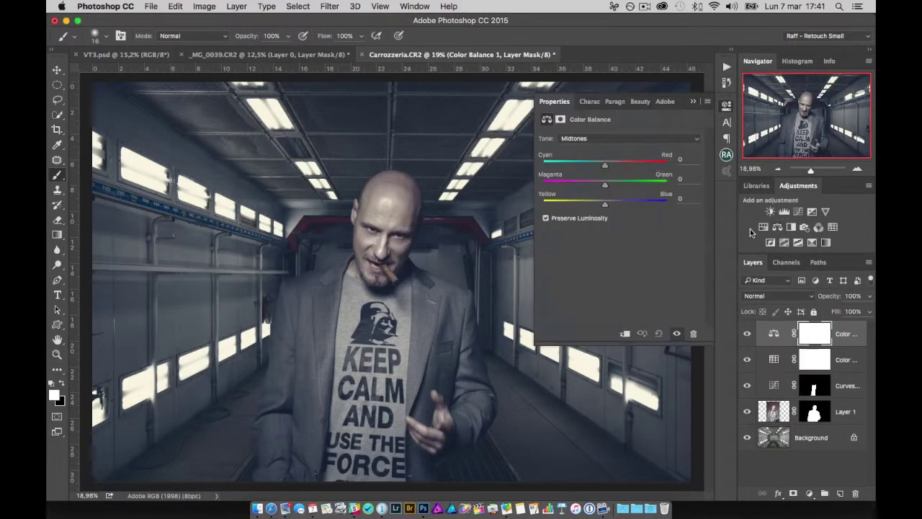
pyautogui.click(588, 139)
pyautogui.click(582, 129)
pyautogui.click(610, 208)
pyautogui.moveTo(605, 208); pyautogui.dragTo(604, 208)
pyautogui.moveTo(604, 166); pyautogui.dragTo(603, 168)
# Shift the Highlights toward yellow and toggle Color Balance to compare.
pyautogui.click(580, 140)
pyautogui.click(581, 153)
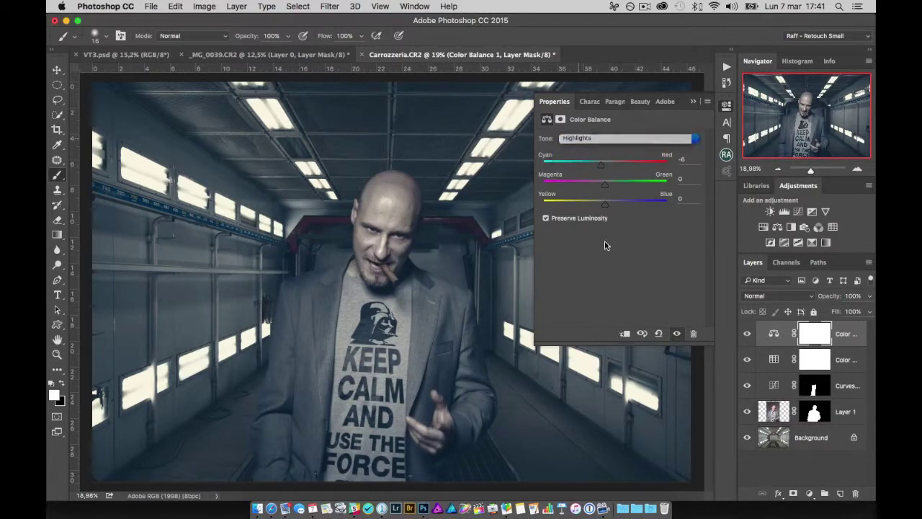
pyautogui.moveTo(605, 207)
pyautogui.mouseDown()
pyautogui.moveTo(596, 207)
pyautogui.moveTo(604, 207)
pyautogui.mouseUp()
pyautogui.click(747, 333)
pyautogui.click(747, 335)
pyautogui.click(748, 336)
pyautogui.click(748, 336)
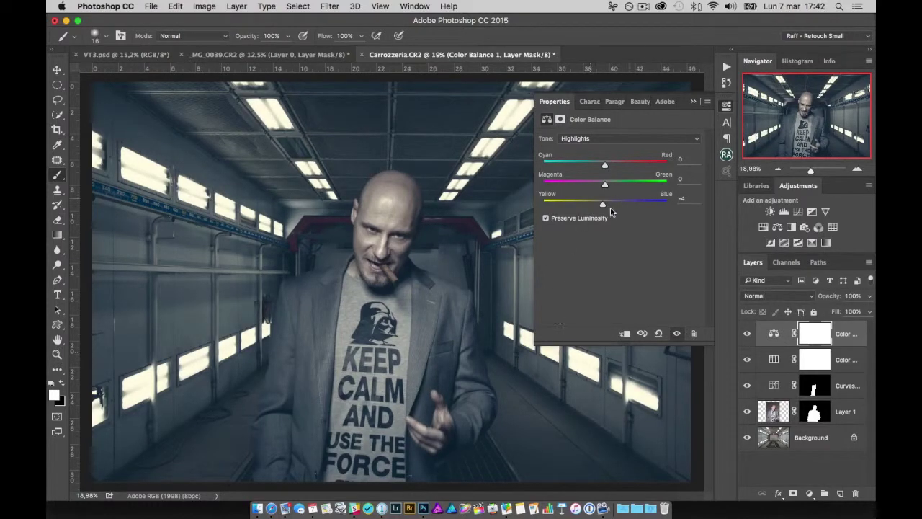
# Fine-tune the Highlights Yellow/Blue to -9, then return to the Shadows tone.
pyautogui.click(575, 139)
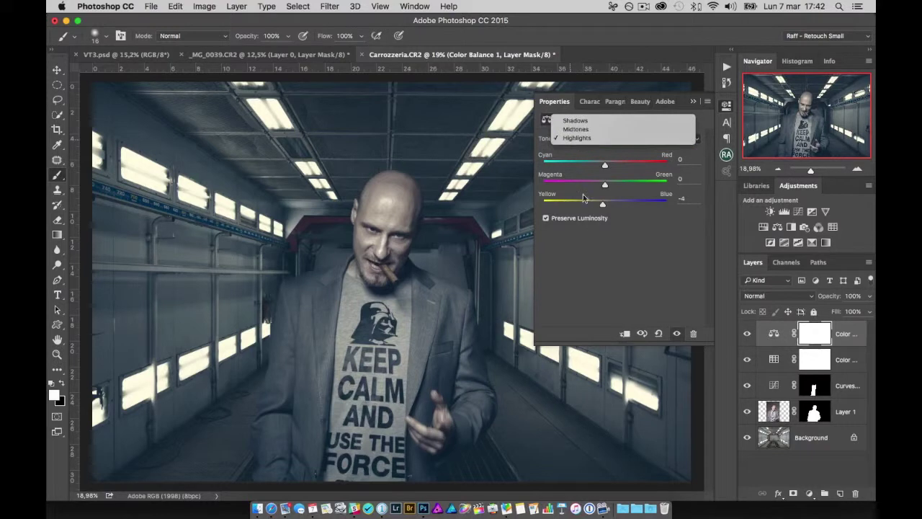
pyautogui.click(602, 208)
pyautogui.moveTo(604, 207); pyautogui.dragTo(601, 207)
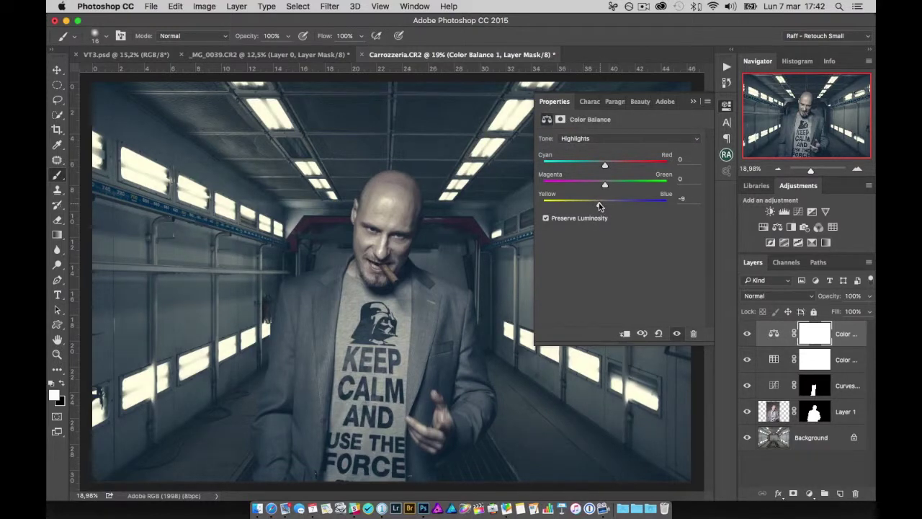
pyautogui.moveTo(598, 207); pyautogui.dragTo(600, 207)
pyautogui.click(587, 134)
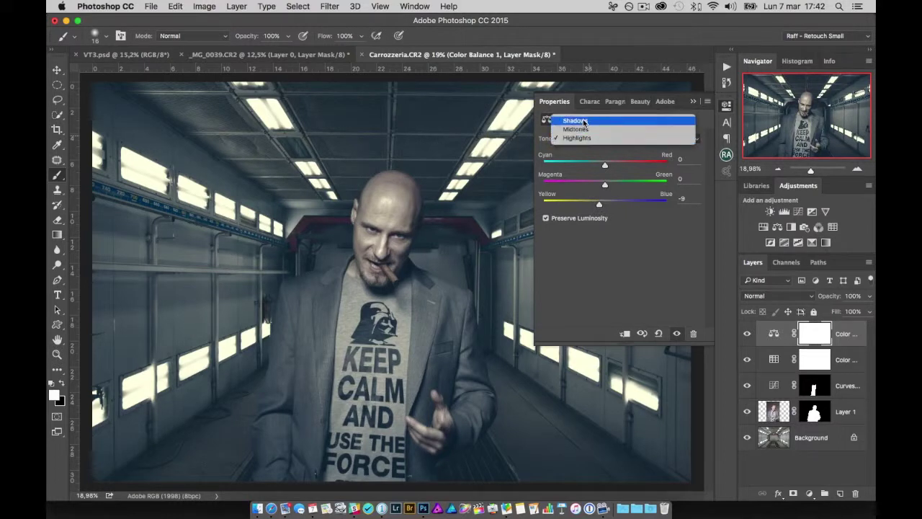
pyautogui.click(583, 121)
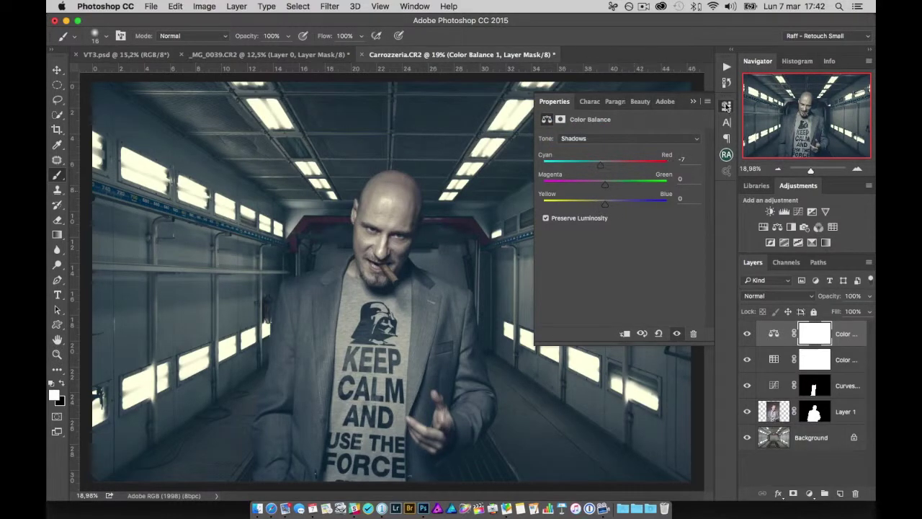
# Compare the image with and without Color Balance and zoom out to the whole image.
pyautogui.click(727, 106)
pyautogui.click(747, 334)
pyautogui.click(747, 333)
pyautogui.press('super+minus')
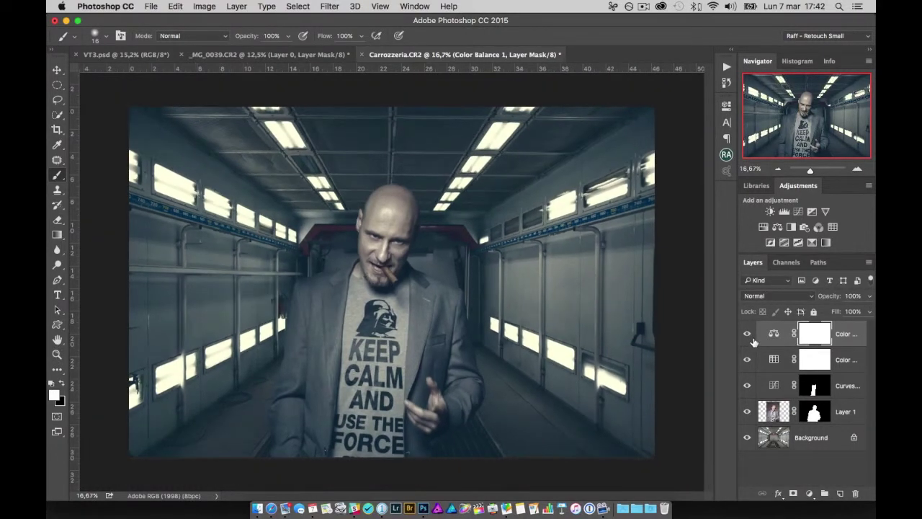
pyautogui.press('super+minus')
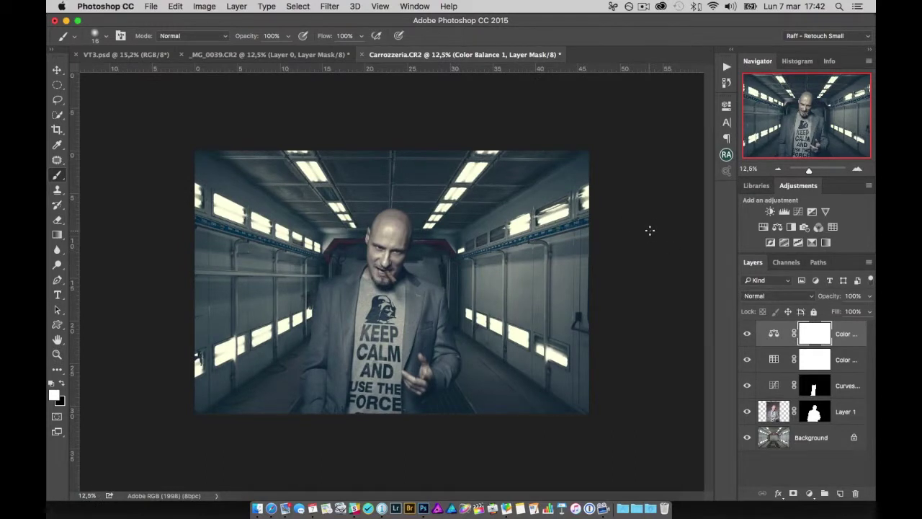
# Make a 200 px feathered rectangular selection inside the image and invert it to select the edges.
pyautogui.click(57, 84)
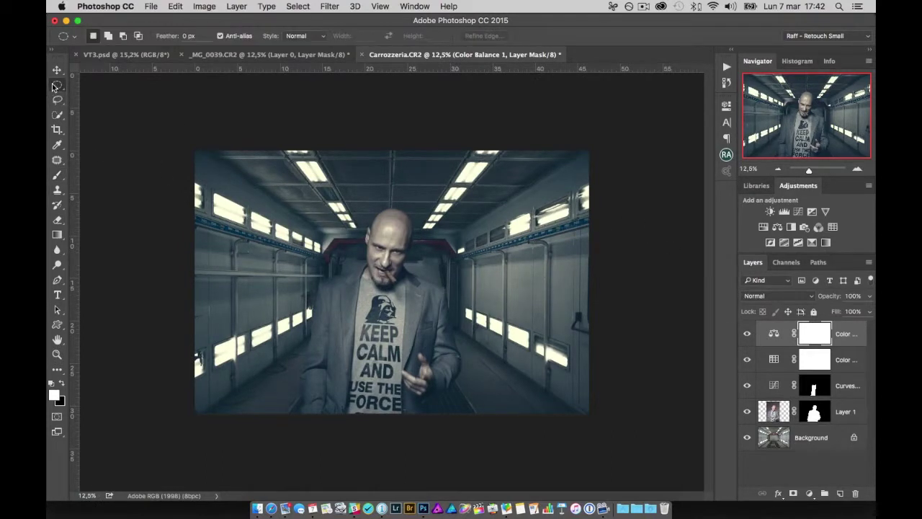
pyautogui.click(79, 85)
pyautogui.click(185, 36)
pyautogui.write('200')
pyautogui.moveTo(229, 178); pyautogui.dragTo(538, 368)
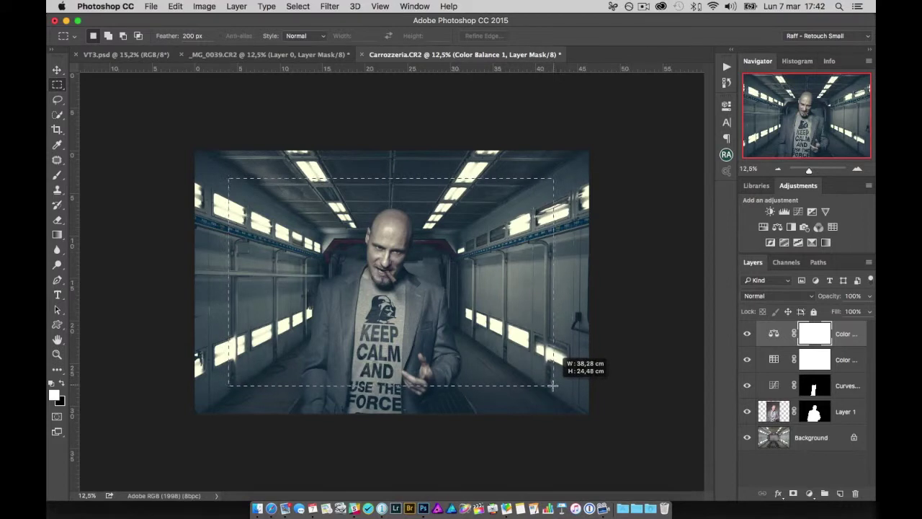
pyautogui.moveTo(537, 368); pyautogui.dragTo(555, 387)
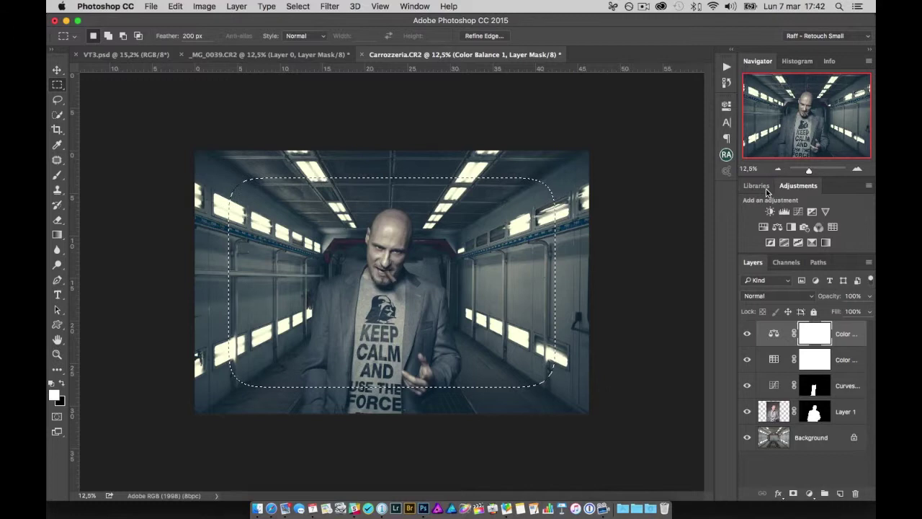
pyautogui.press('super+shift+i')
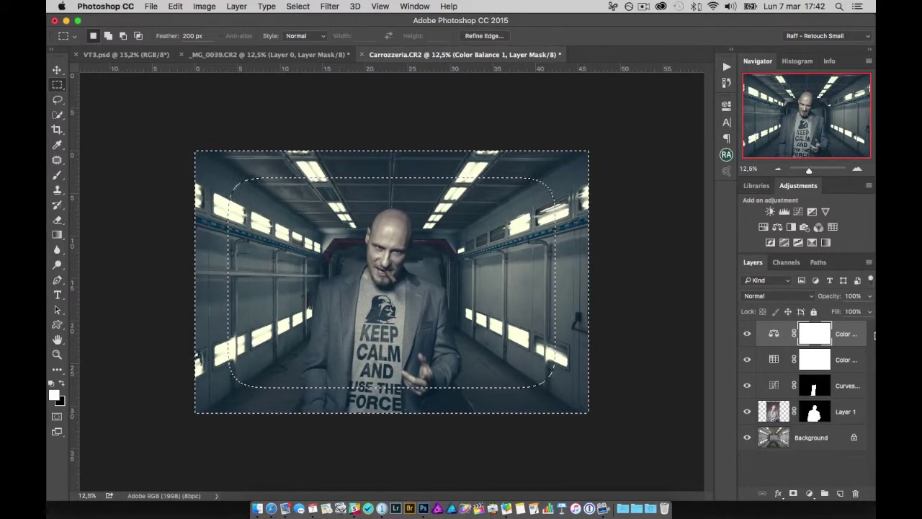
# Add an edge-masked Curves layer lowering the white-point output to 187 for a vignette.
pyautogui.click(800, 212)
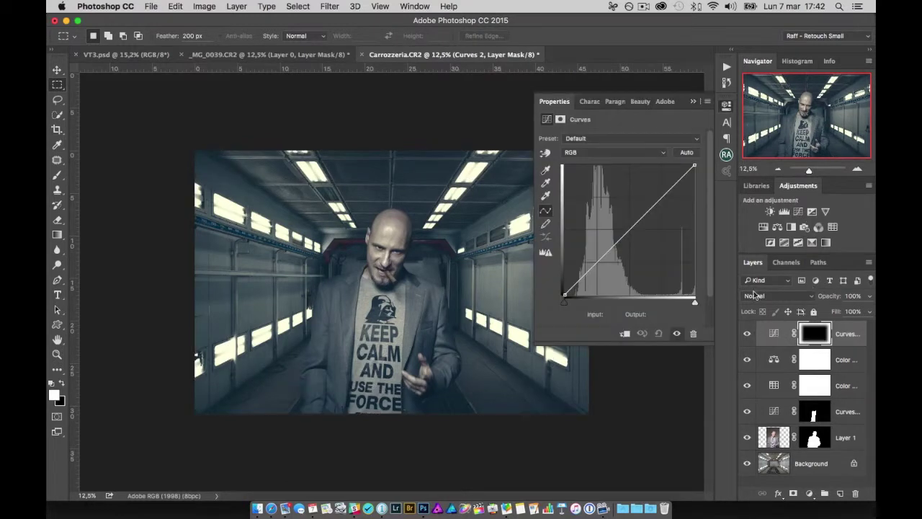
pyautogui.moveTo(695, 166); pyautogui.dragTo(704, 201)
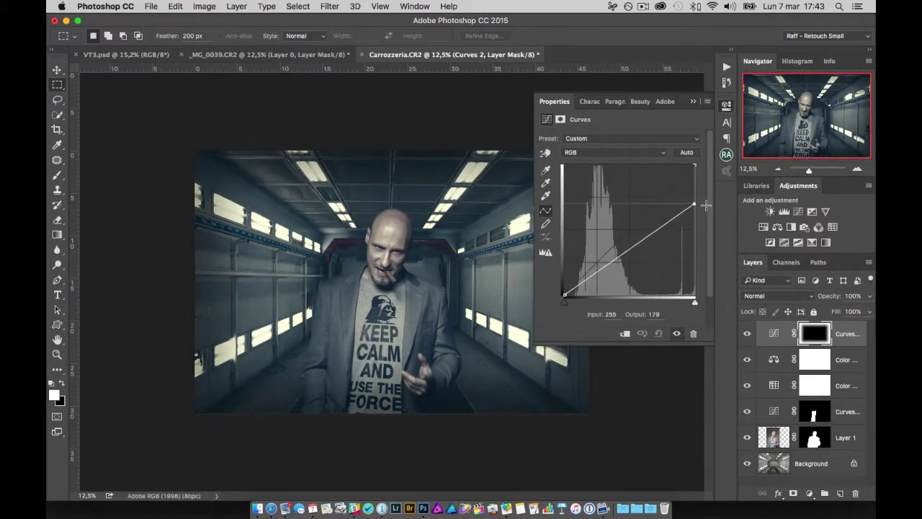
pyautogui.moveTo(704, 200); pyautogui.dragTo(704, 202)
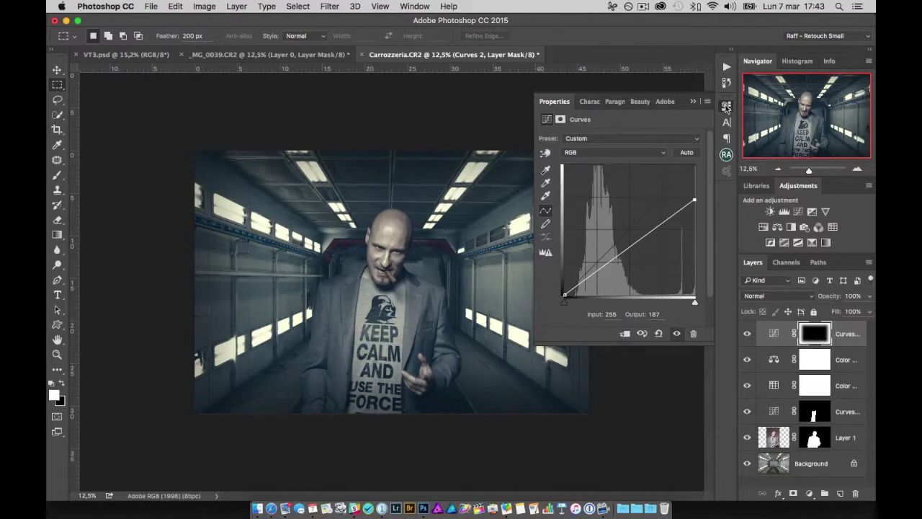
pyautogui.click(726, 107)
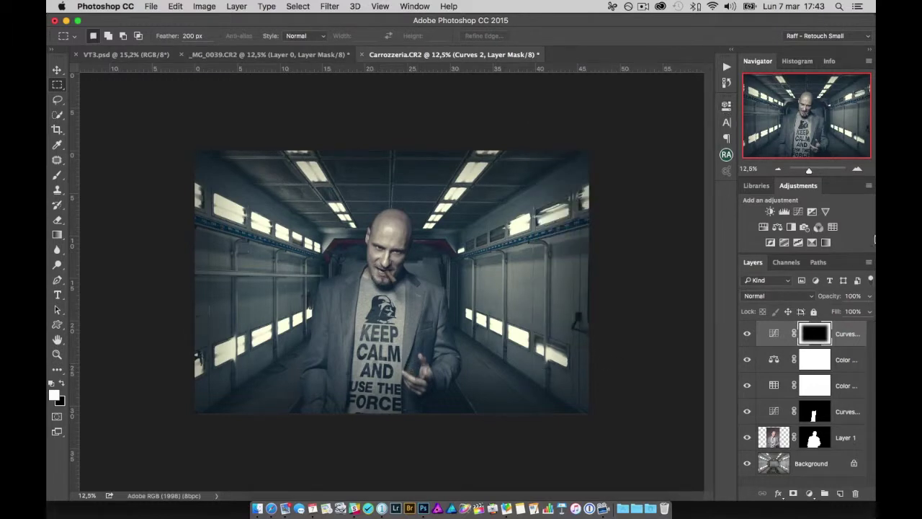
# Add a Curves layer with an S-curve (195→202, 80→65) at 87% opacity.
pyautogui.click(797, 211)
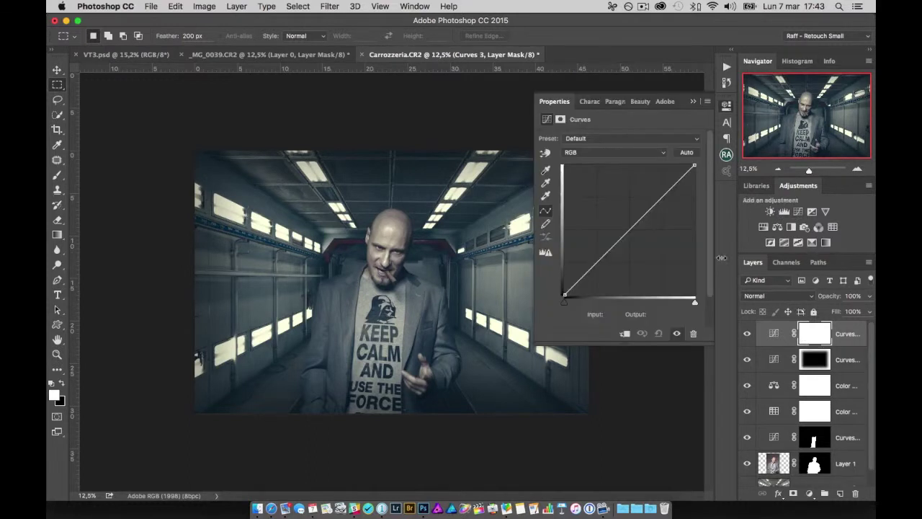
pyautogui.moveTo(663, 195); pyautogui.dragTo(664, 192)
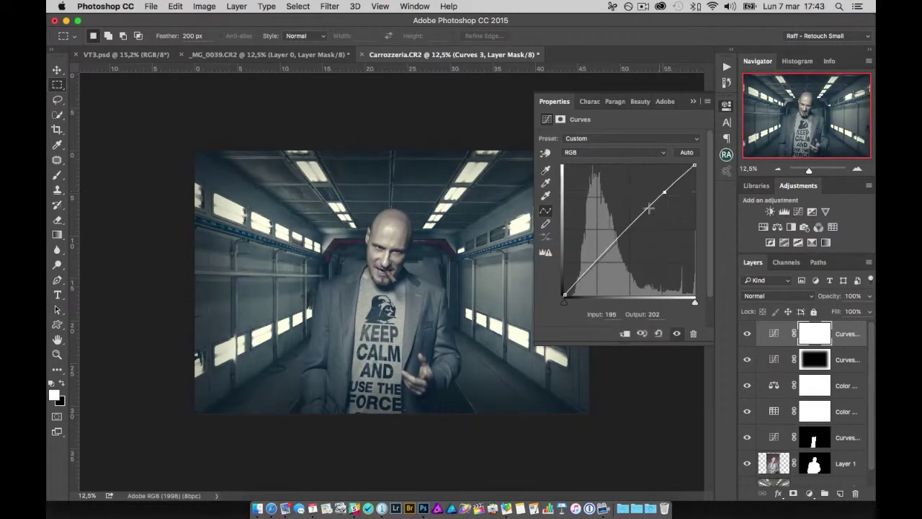
pyautogui.moveTo(605, 253); pyautogui.dragTo(605, 262)
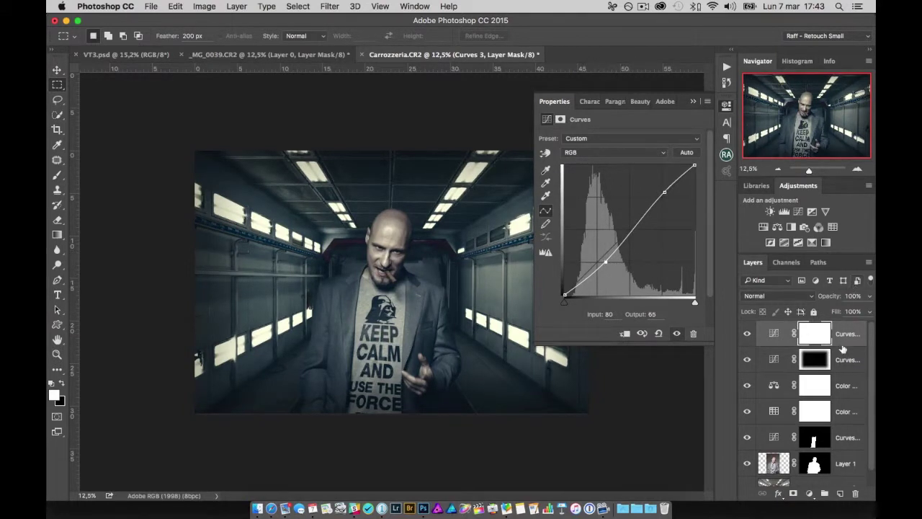
pyautogui.moveTo(829, 300); pyautogui.dragTo(825, 301)
pyautogui.click(726, 106)
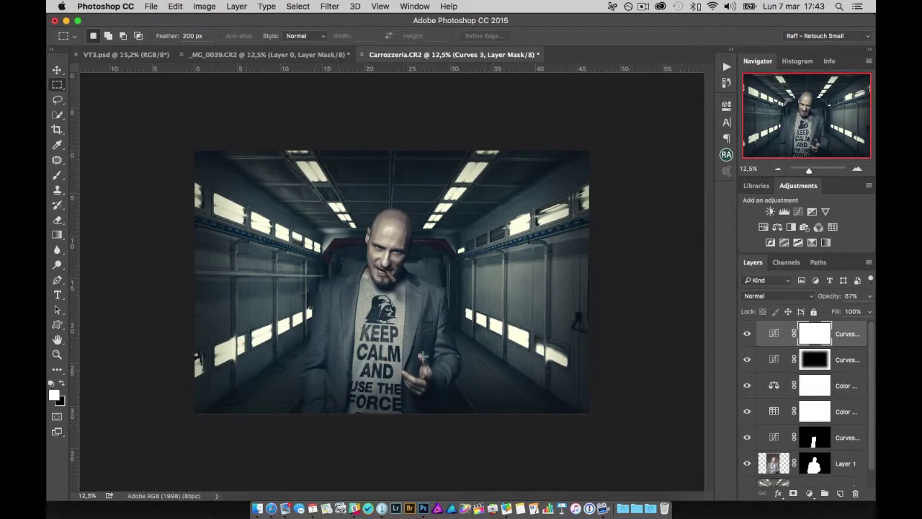
pyautogui.scroll(3, 411, 366)
pyautogui.scroll(2, 412, 366)
pyautogui.scroll(2, 412, 366)
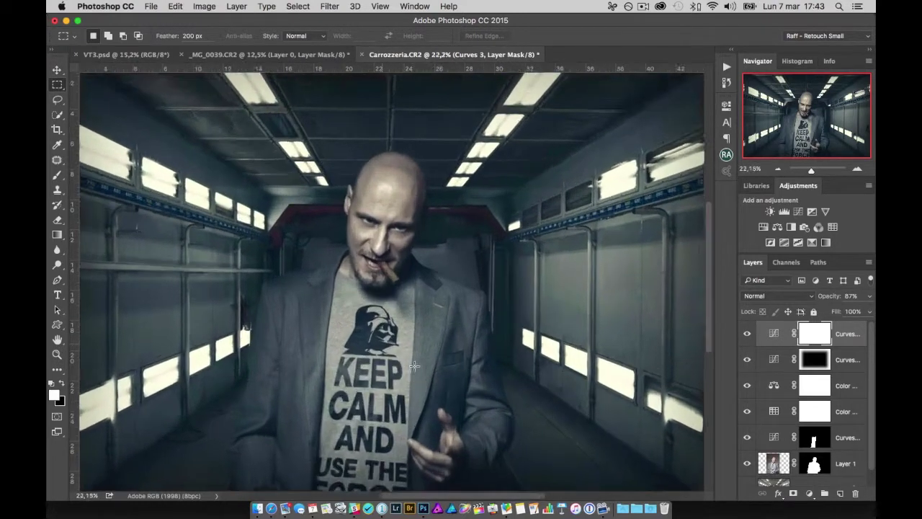
pyautogui.scroll(2, 414, 366)
pyautogui.scroll(2, 415, 365)
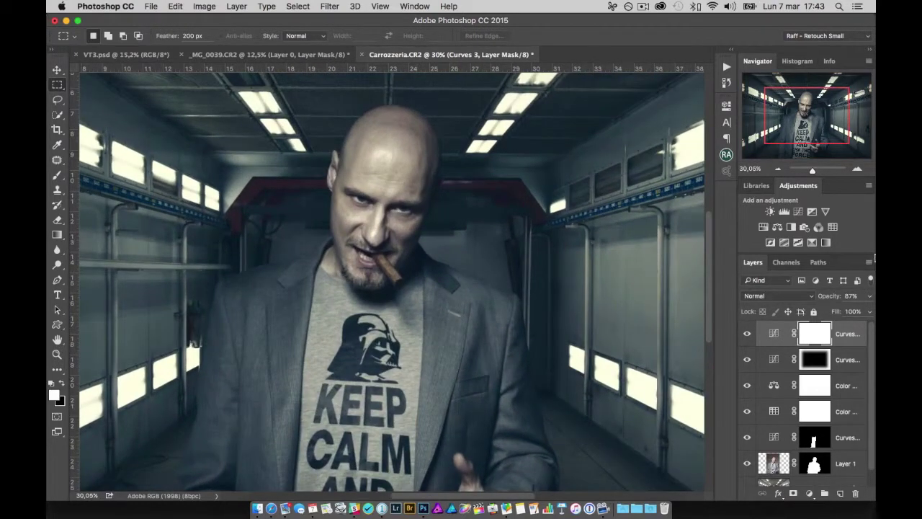
# Add a Curves layer lifting 121 to 145, invert its mask to black, and set a 30% brush.
pyautogui.click(784, 211)
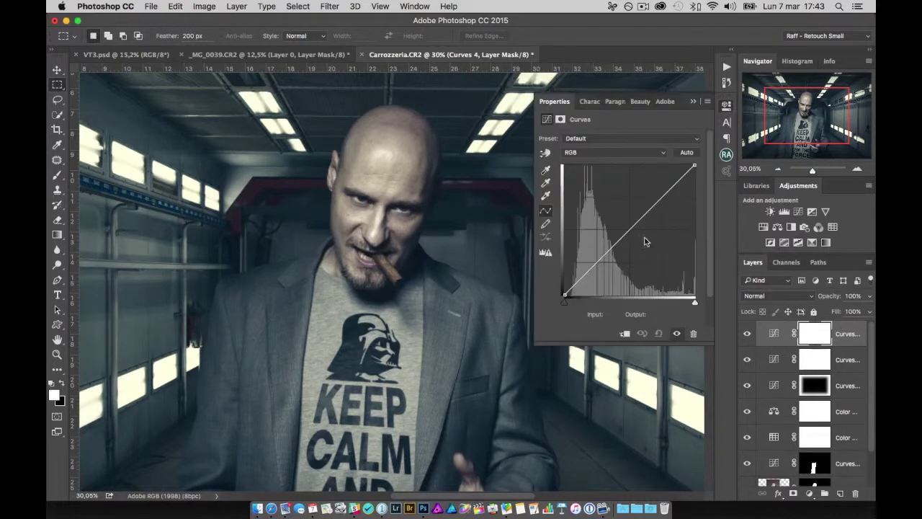
pyautogui.moveTo(625, 235); pyautogui.dragTo(626, 221)
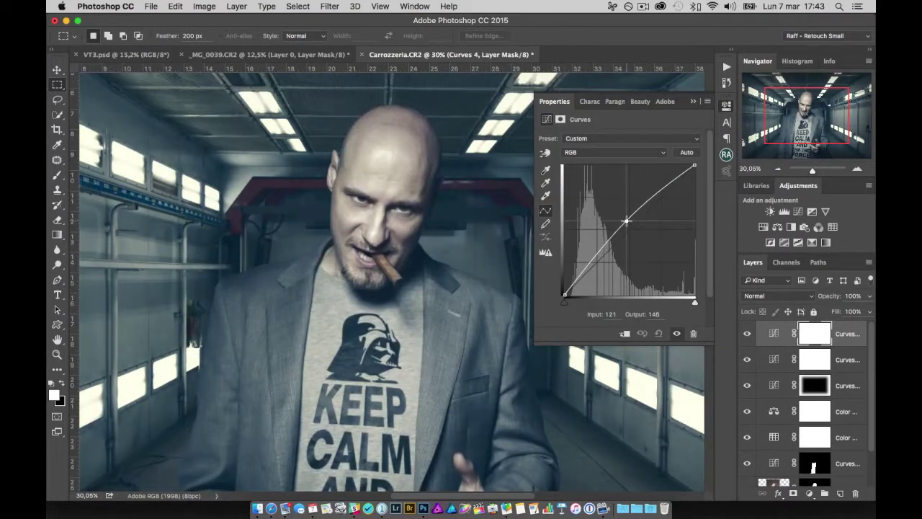
pyautogui.hotkey('ctrl', 'i')
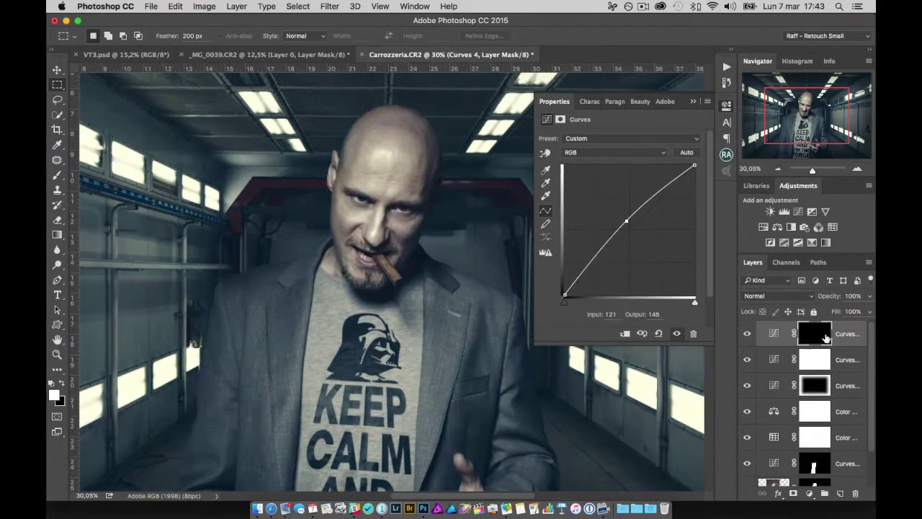
pyautogui.press('b')
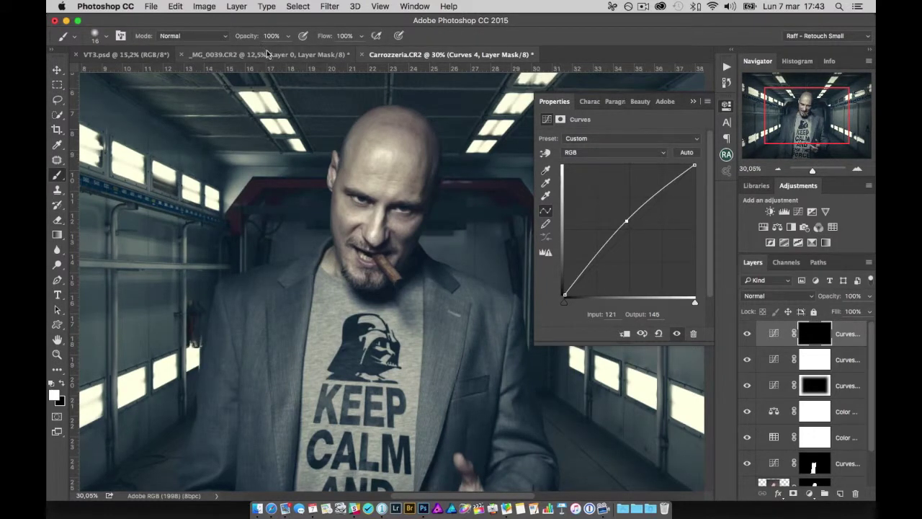
pyautogui.press('3')
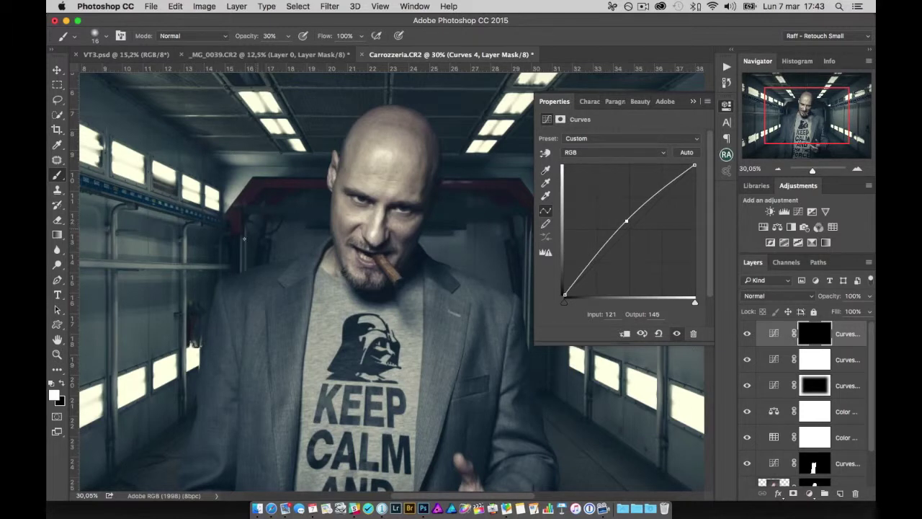
pyautogui.moveTo(324, 281); pyautogui.dragTo(339, 281)
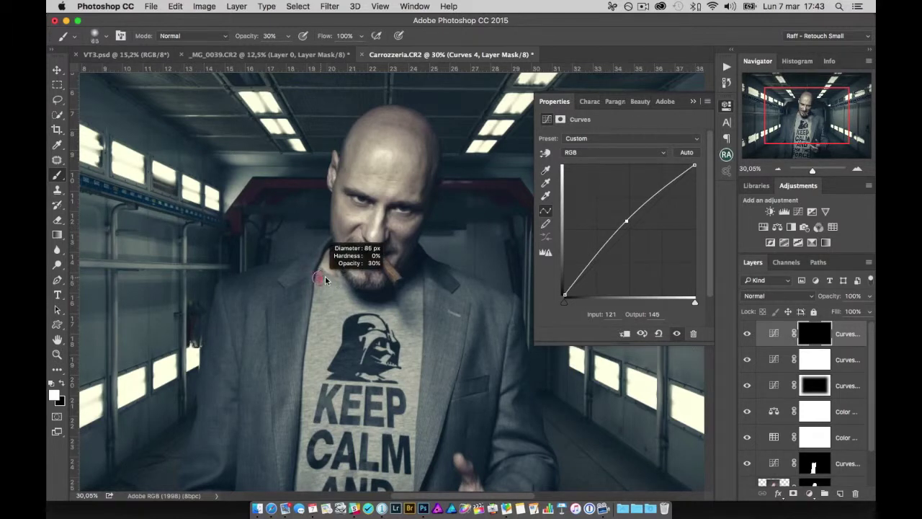
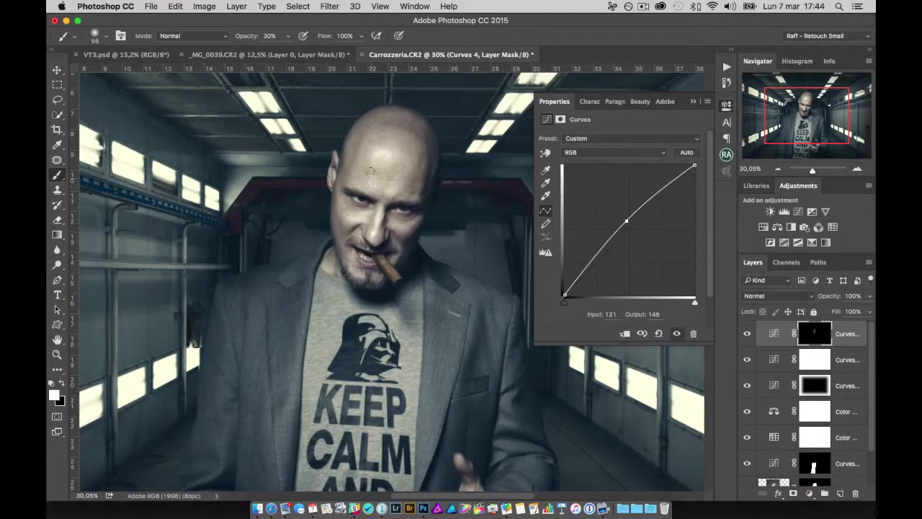
# Toggle the top Curves adjustment off and on to compare its effect.
pyautogui.click(747, 333)
pyautogui.click(747, 334)
pyautogui.click(746, 335)
pyautogui.click(747, 335)
pyautogui.click(746, 335)
pyautogui.click(746, 335)
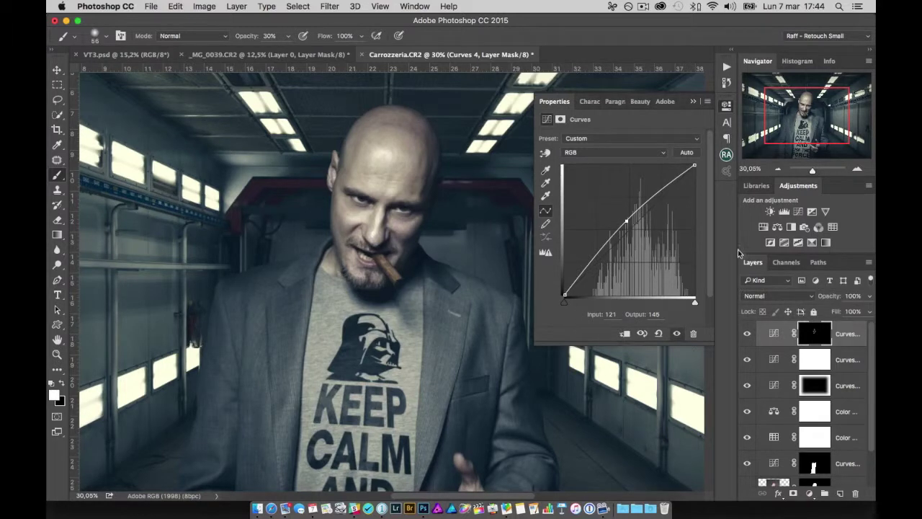
# Add a Curves layer darkened to input 134, output 119, with its mask inverted to black.
pyautogui.click(798, 213)
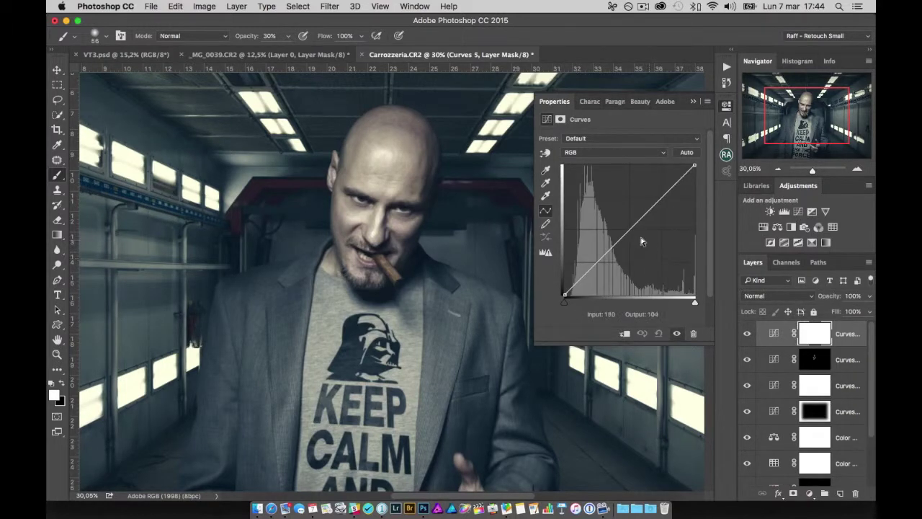
pyautogui.moveTo(629, 231); pyautogui.dragTo(632, 235)
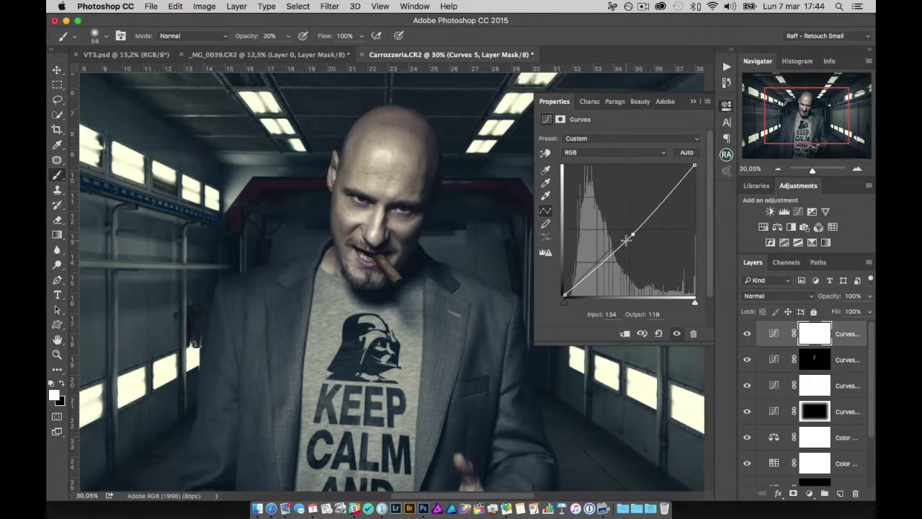
pyautogui.hotkey('ctrl', 'i')
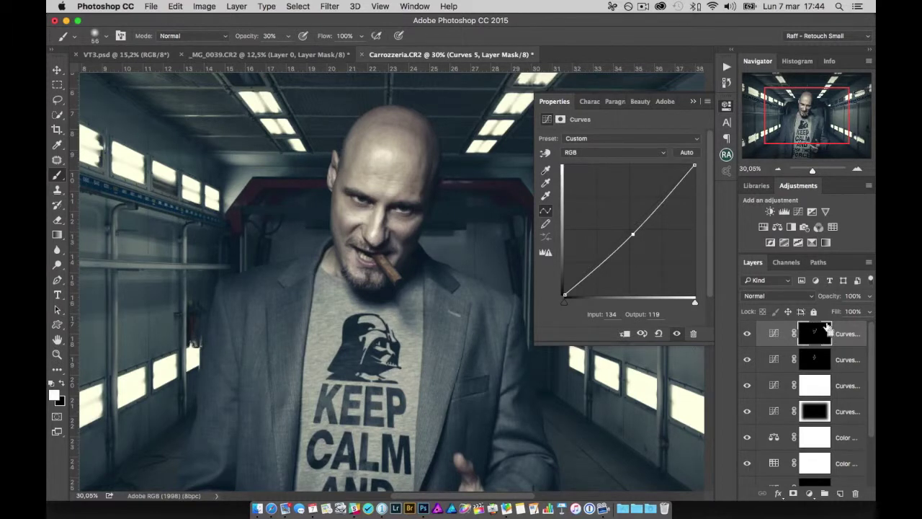
# Zoom in on the face, select the Curves 4 layer mask, and set the brush size to 28.
pyautogui.press('super+plus')
pyautogui.press('super+plus')
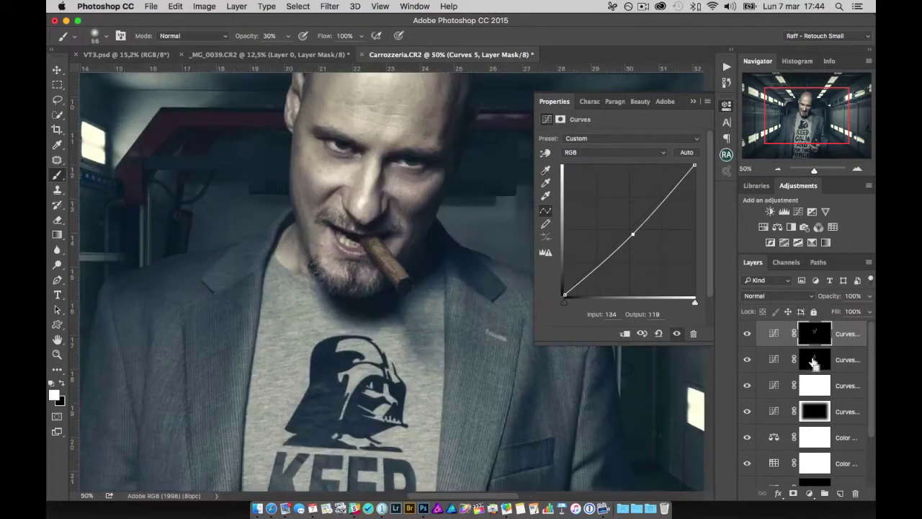
pyautogui.press('super+plus')
pyautogui.click(812, 360)
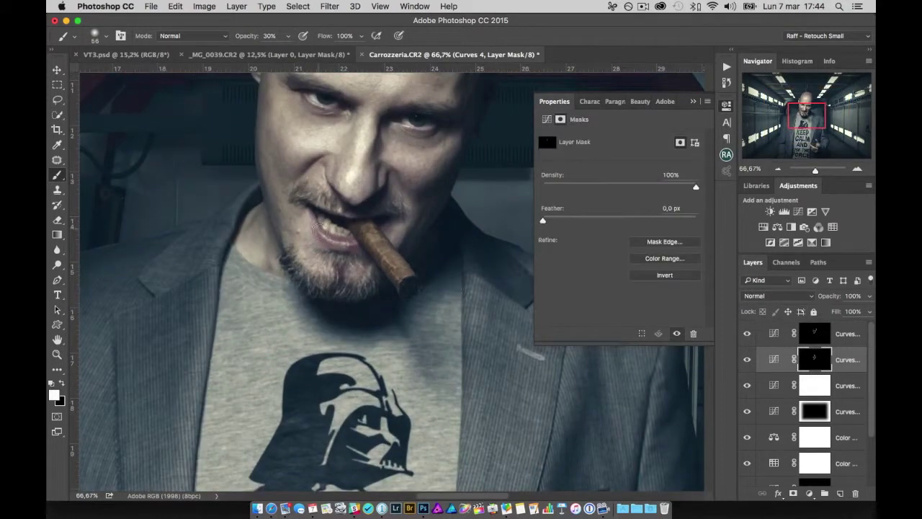
pyautogui.moveTo(336, 229)
pyautogui.mouseDown()
pyautogui.moveTo(325, 234)
pyautogui.moveTo(325, 225)
pyautogui.mouseUp()
# Add a brightening Curves layer (input 108, output 149) with its mask inverted to black.
pyautogui.press('super+minus')
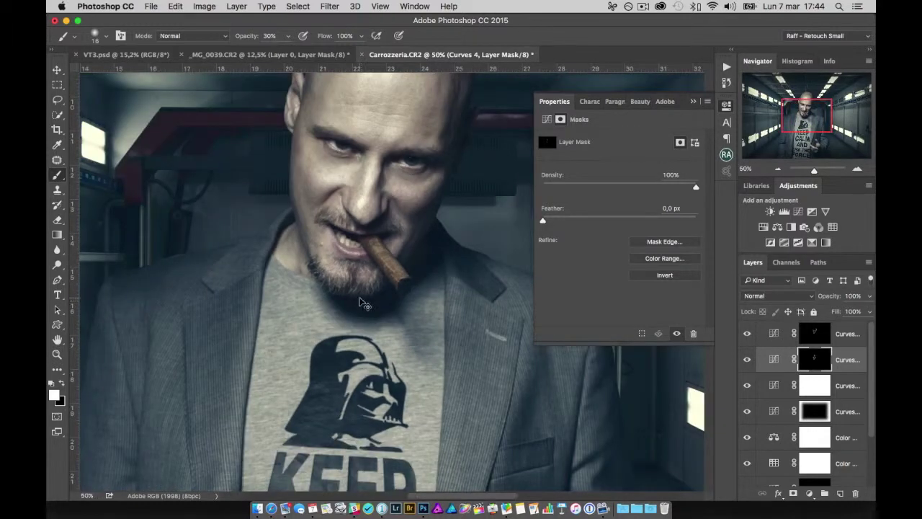
pyautogui.press('super+plus')
pyautogui.click(797, 211)
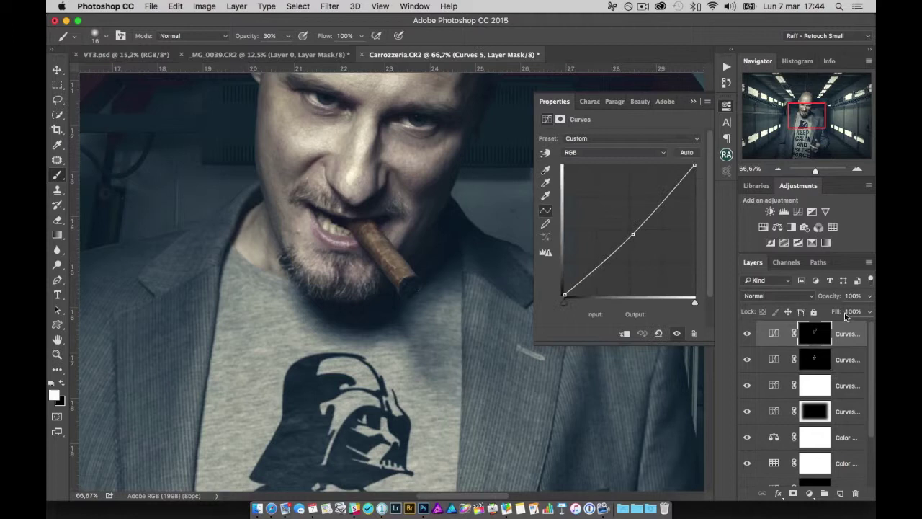
pyautogui.moveTo(633, 226); pyautogui.dragTo(620, 218)
pyautogui.press('super+i')
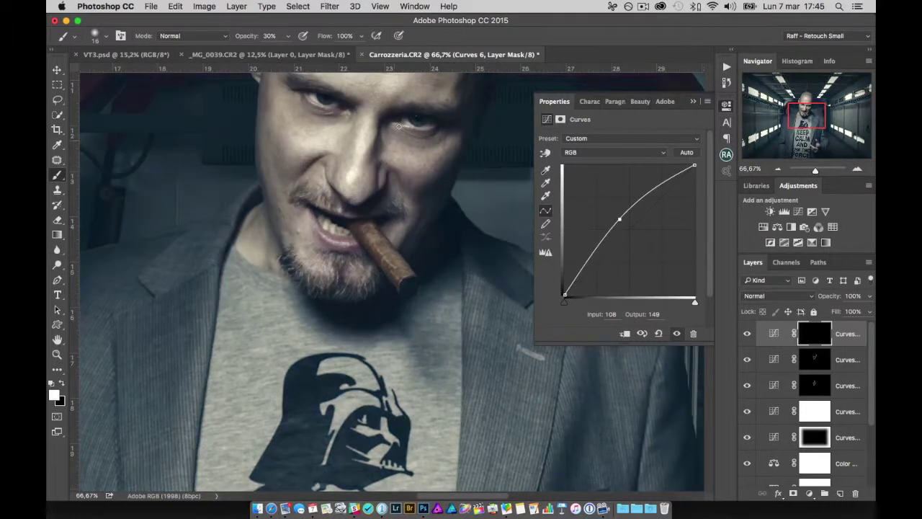
# Zoom to 200% on the eyes, set a 7 px brush, and swap the painting colours.
pyautogui.press('super+plus')
pyautogui.press('super+plus')
pyautogui.moveTo(423, 153); pyautogui.dragTo(367, 432)
pyautogui.moveTo(411, 252)
pyautogui.mouseDown()
pyautogui.moveTo(465, 278)
pyautogui.moveTo(457, 257)
pyautogui.mouseUp()
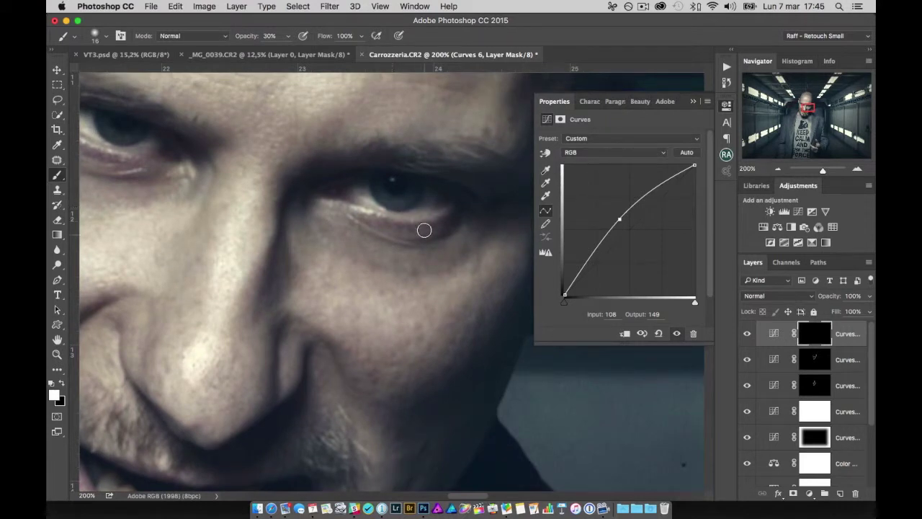
pyautogui.moveTo(416, 218)
pyautogui.mouseDown()
pyautogui.moveTo(408, 225)
pyautogui.moveTo(407, 194)
pyautogui.mouseUp()
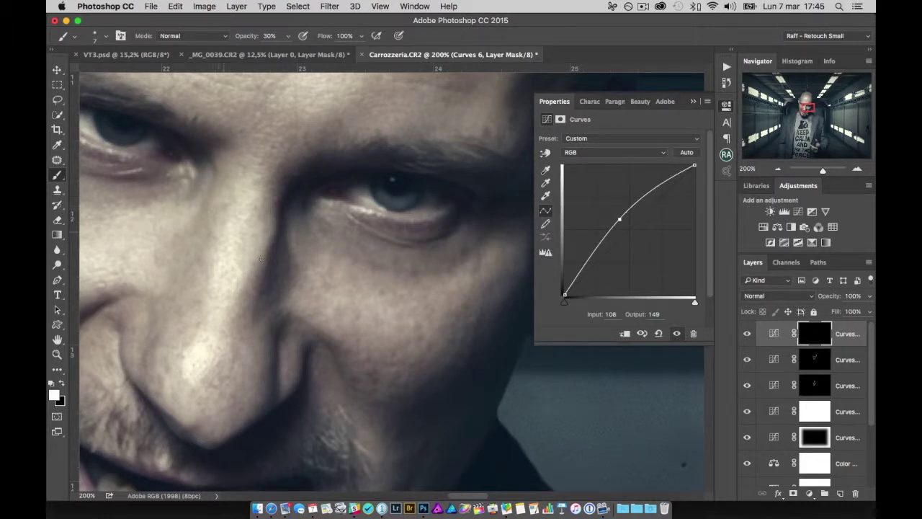
pyautogui.moveTo(255, 260); pyautogui.dragTo(374, 299)
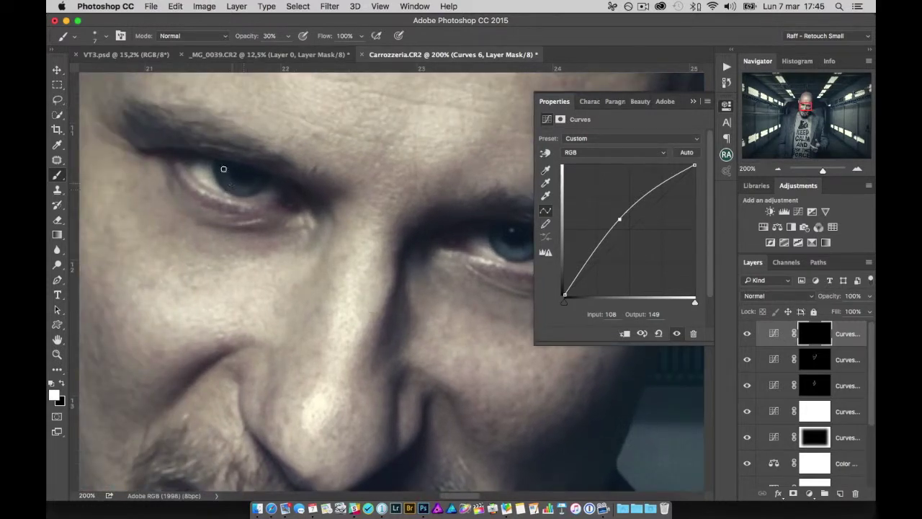
pyautogui.press('x')
pyautogui.press('x')
# Push the top curve's brightening point further to input 96, output 167.
pyautogui.press('super+minus')
pyautogui.press('super+minus')
pyautogui.press('super+minus')
pyautogui.press('super+minus')
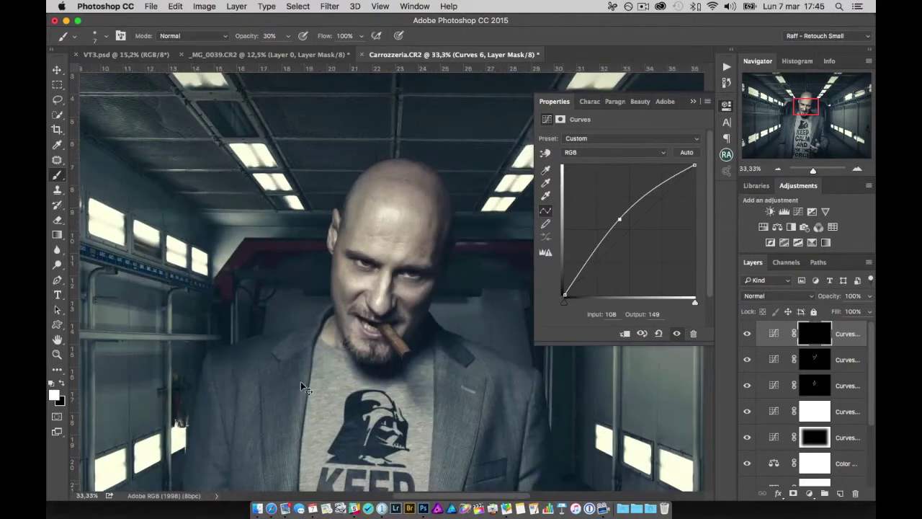
pyautogui.press('super+minus')
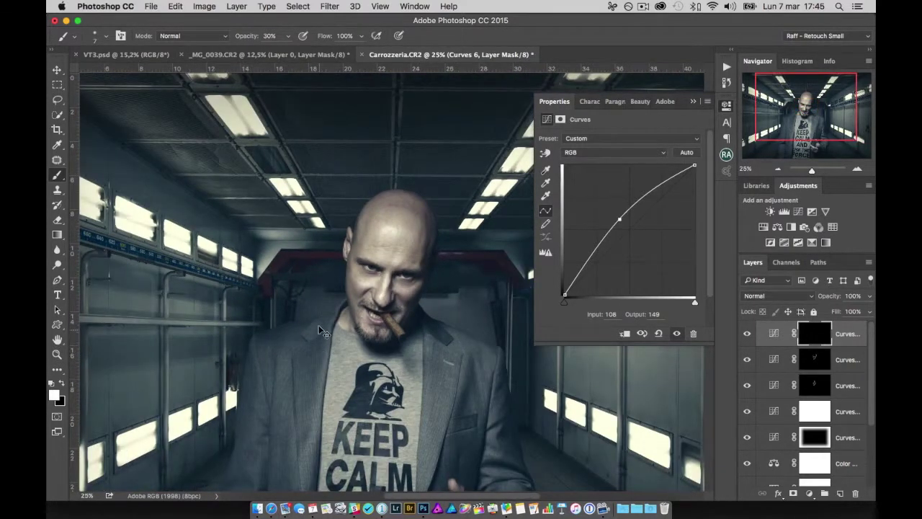
pyautogui.press('super+plus')
pyautogui.moveTo(619, 217); pyautogui.dragTo(614, 209)
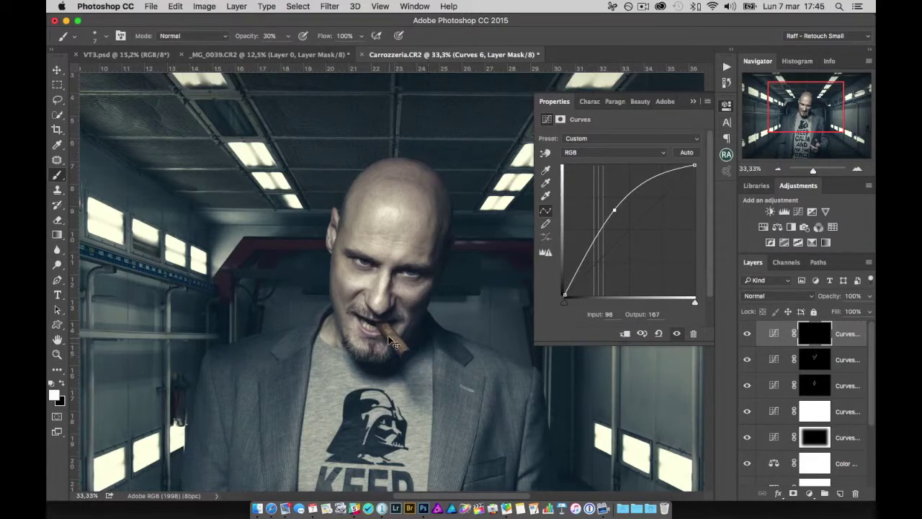
pyautogui.press('super+plus')
pyautogui.press('super+plus')
pyautogui.press('super+plus')
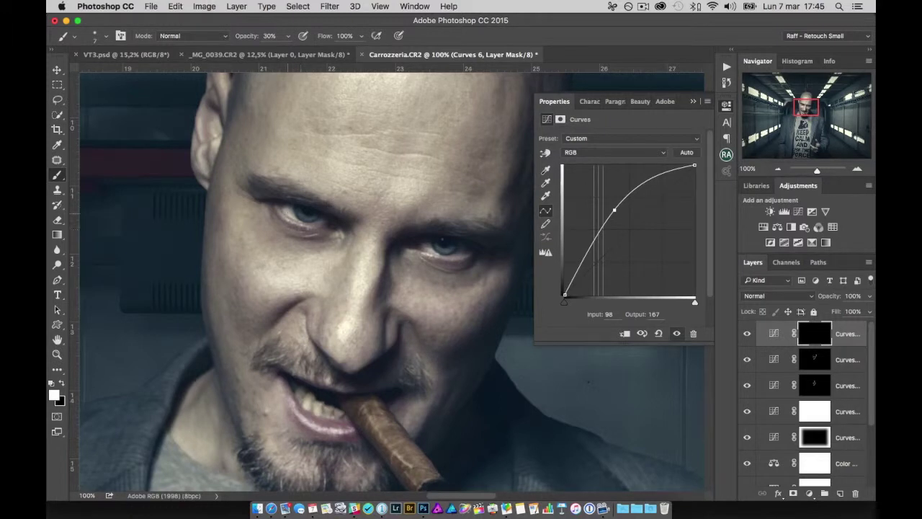
# Undo, then paint brightening into the iris on the Curves 6 mask with a 23 px brush.
pyautogui.press('super+z')
pyautogui.press('super+z')
pyautogui.moveTo(261, 223); pyautogui.dragTo(310, 207)
pyautogui.moveTo(438, 257); pyautogui.dragTo(447, 250)
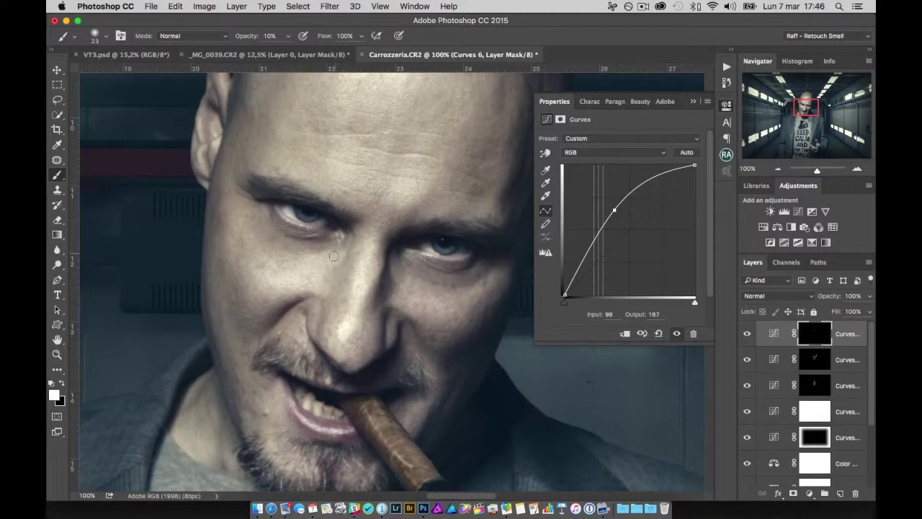
pyautogui.press('x')
# Select the Curves 5 darkening mask and set the brush to 30% opacity.
pyautogui.click(814, 360)
pyautogui.press('x')
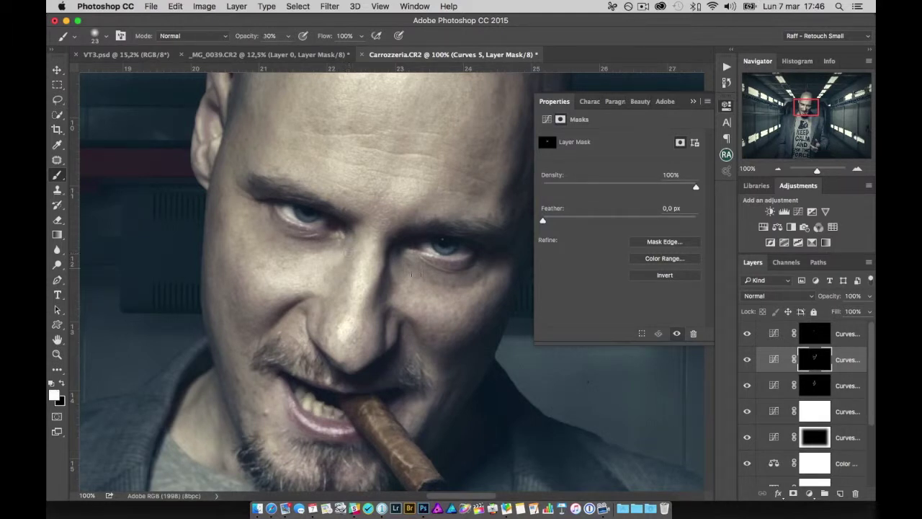
pyautogui.press('3')
pyautogui.hotkey('ctrl', '-')
pyautogui.hotkey('ctrl', '-')
pyautogui.hotkey('ctrl', '-')
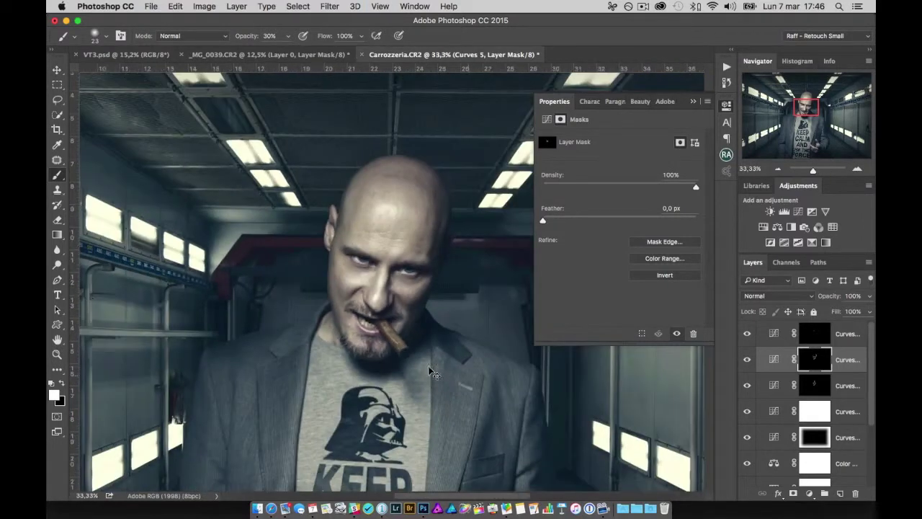
# Toggle the Curves layers on and off to compare, leaving all of them visible.
pyautogui.click(747, 360)
pyautogui.click(747, 359)
pyautogui.click(747, 360)
pyautogui.click(747, 360)
pyautogui.click(747, 360)
pyautogui.click(747, 359)
pyautogui.click(747, 386)
pyautogui.click(747, 386)
pyautogui.click(747, 334)
pyautogui.click(747, 334)
pyautogui.click(747, 334)
pyautogui.click(747, 333)
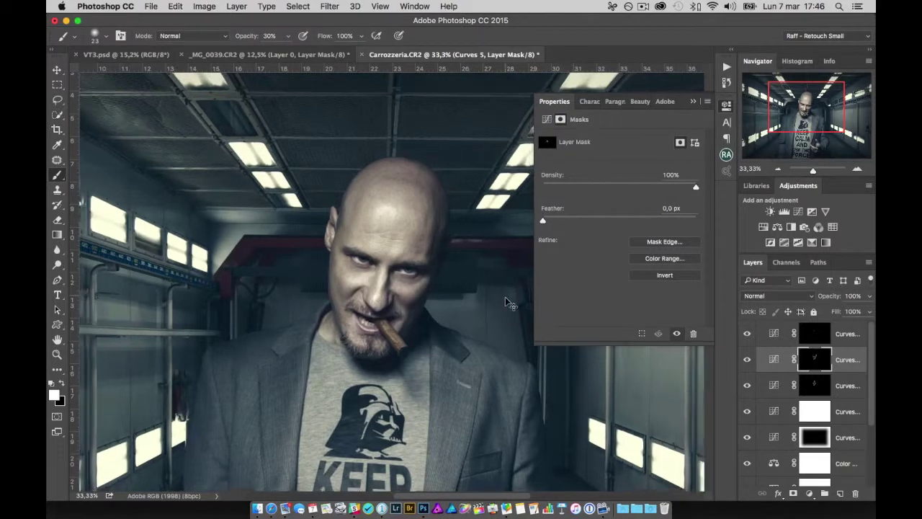
pyautogui.press('super+minus')
pyautogui.press('super+minus')
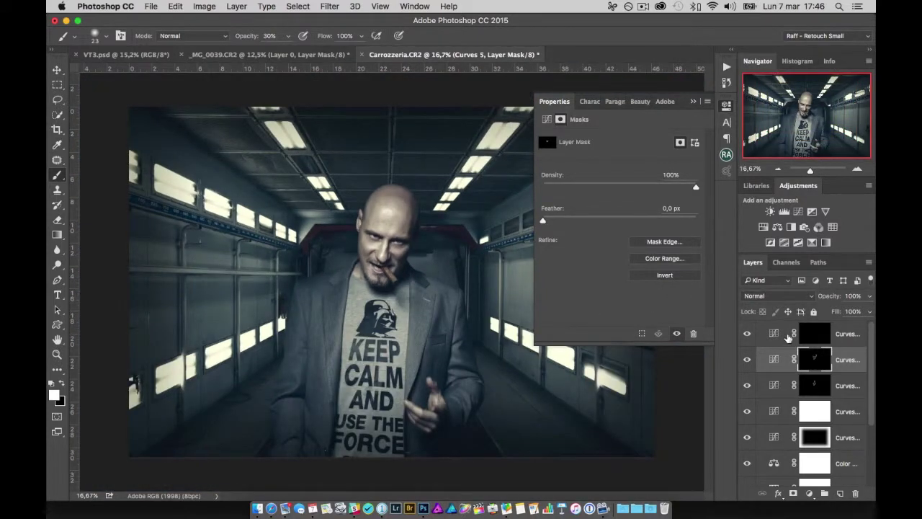
# Lower the top Curves layer's opacity to 81%.
pyautogui.click(773, 333)
pyautogui.moveTo(826, 299); pyautogui.dragTo(815, 298)
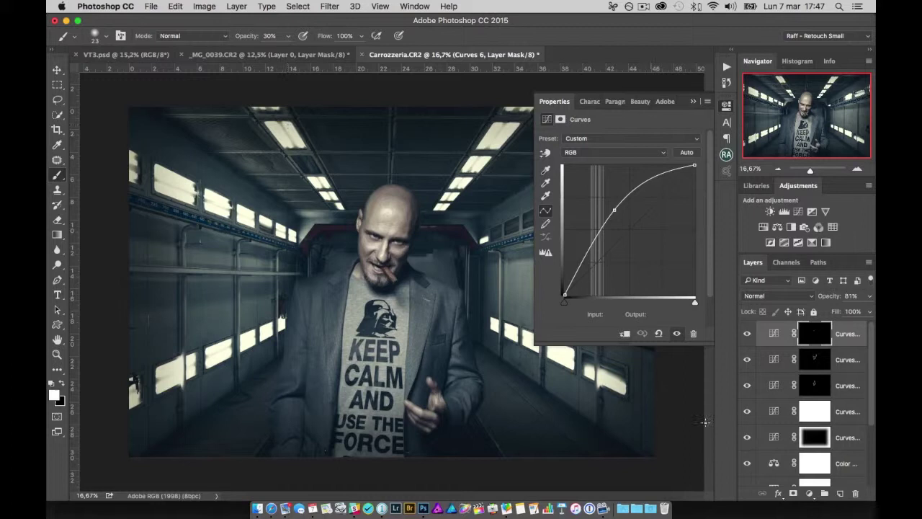
pyautogui.rightClick(775, 437)
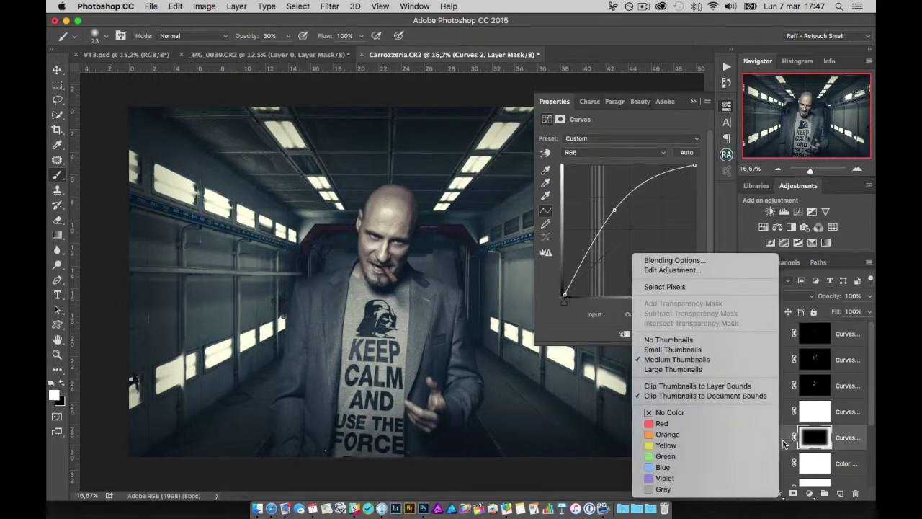
pyautogui.click(851, 483)
# Compare the vignette curve, then add a Black & White adjustment above Curves 1.
pyautogui.scroll(-5, 793, 432)
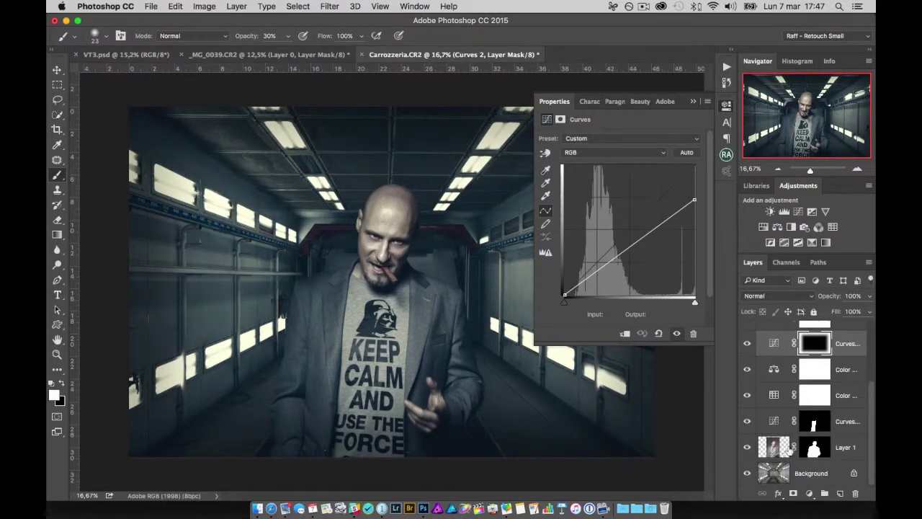
pyautogui.click(747, 421)
pyautogui.click(747, 420)
pyautogui.click(765, 429)
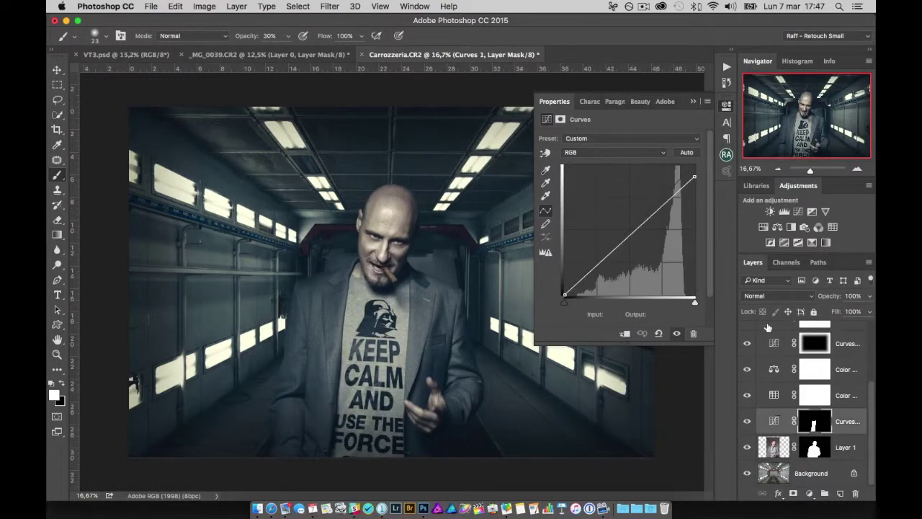
pyautogui.click(792, 228)
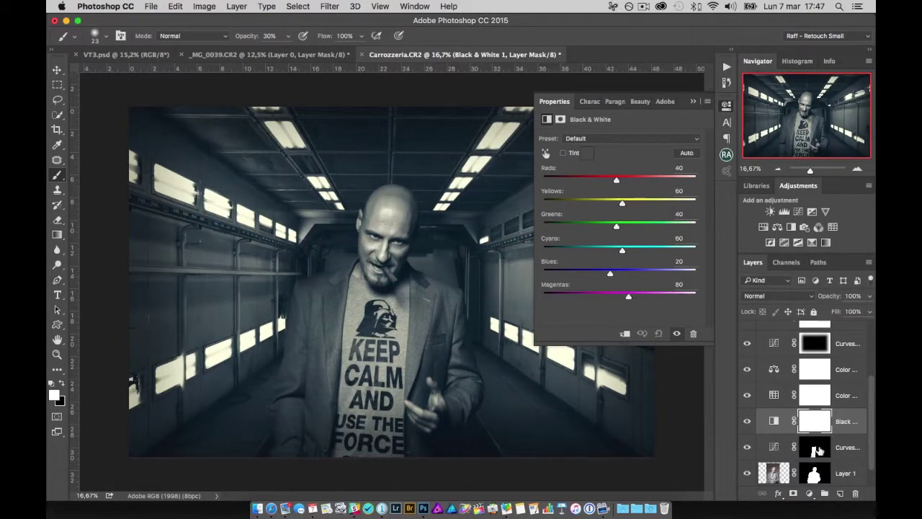
# Copy the Curves 1 mask onto the Black & White layer so only the man desaturates.
pyautogui.moveTo(817, 450); pyautogui.dragTo(813, 429)
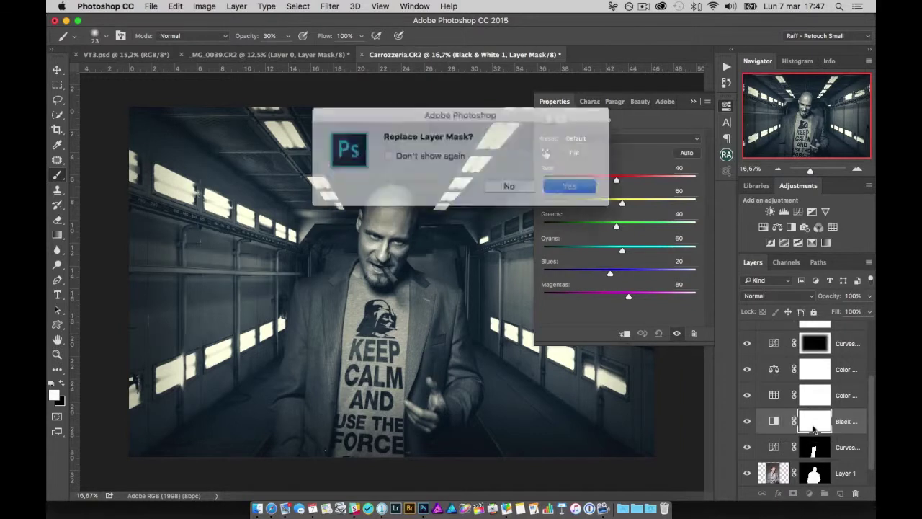
pyautogui.click(555, 186)
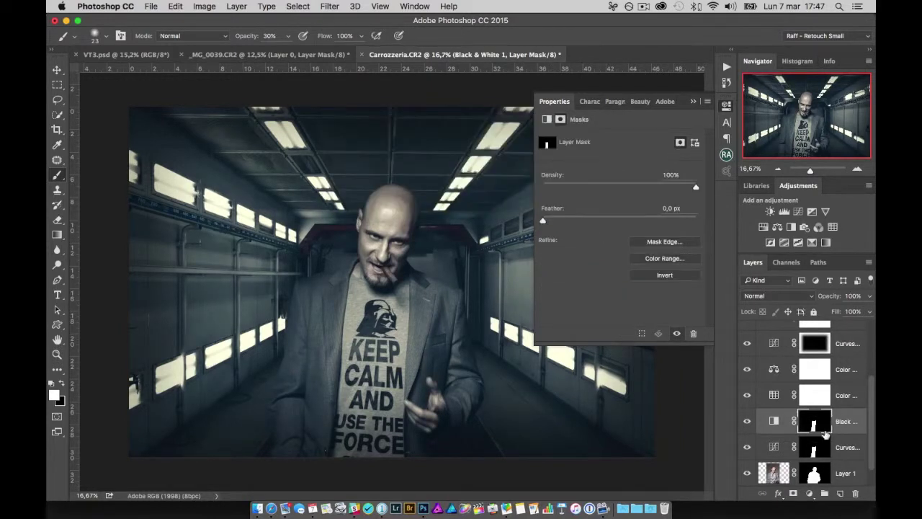
pyautogui.click(747, 423)
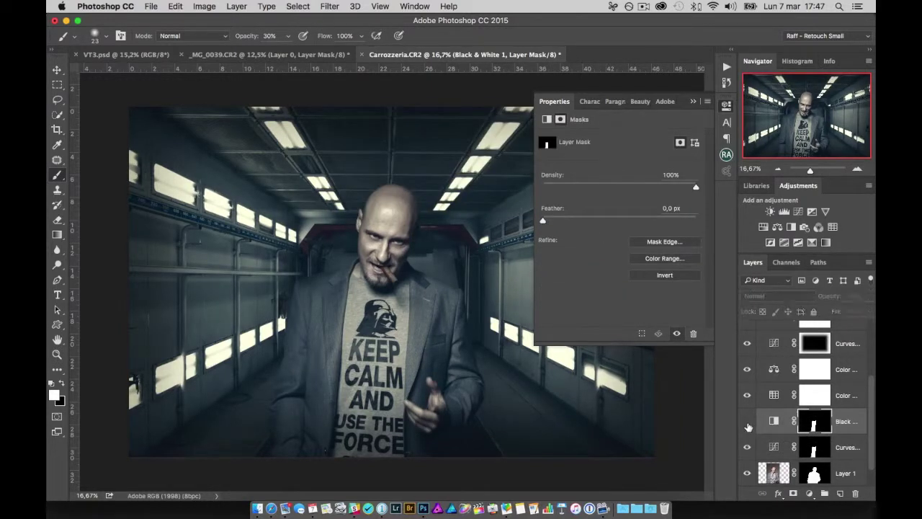
pyautogui.click(747, 422)
pyautogui.click(748, 424)
pyautogui.click(748, 423)
# Set the Black & White conversion to Reds 101, Yellows 20, then show the Info readouts.
pyautogui.click(773, 421)
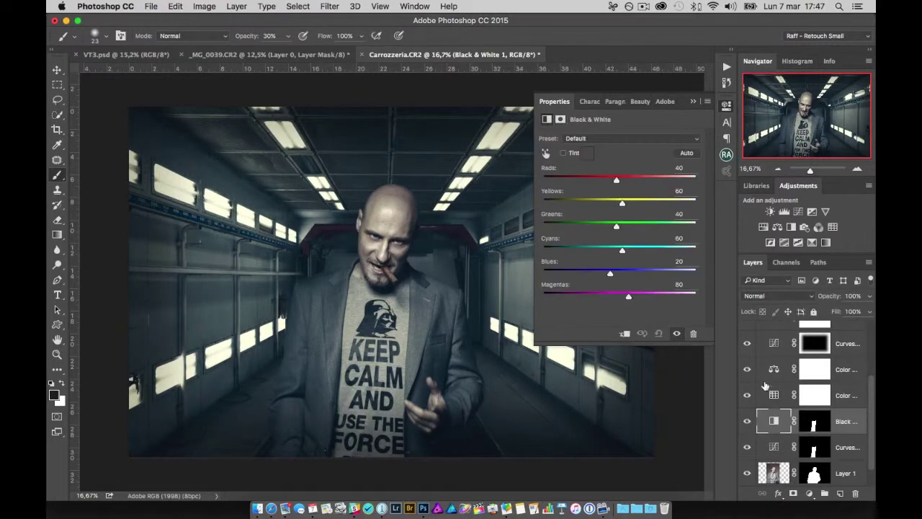
pyautogui.moveTo(618, 180)
pyautogui.mouseDown()
pyautogui.moveTo(634, 180)
pyautogui.moveTo(574, 208)
pyautogui.moveTo(611, 206)
pyautogui.mouseUp()
pyautogui.click(747, 420)
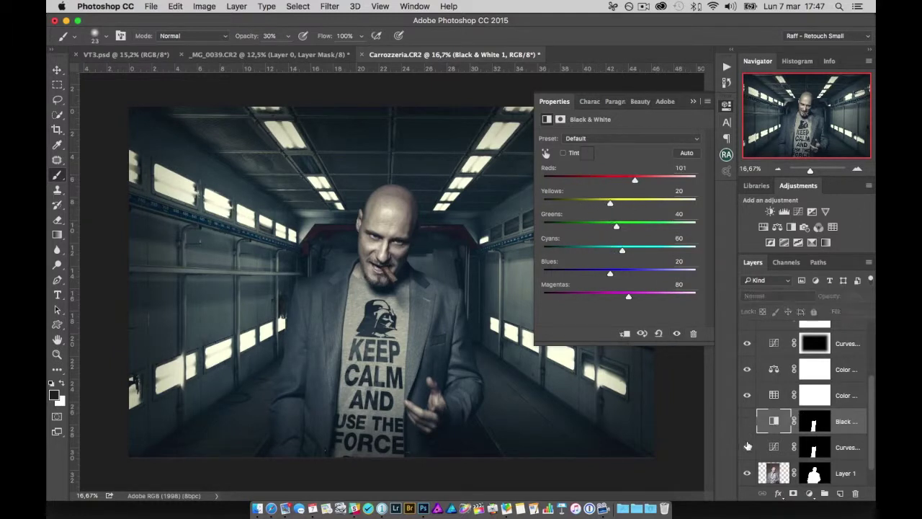
pyautogui.click(747, 420)
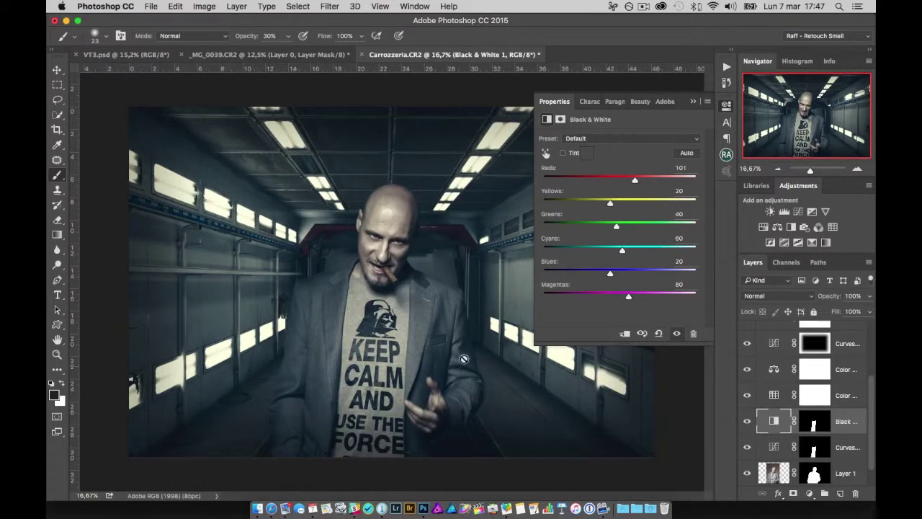
pyautogui.click(797, 61)
pyautogui.click(828, 62)
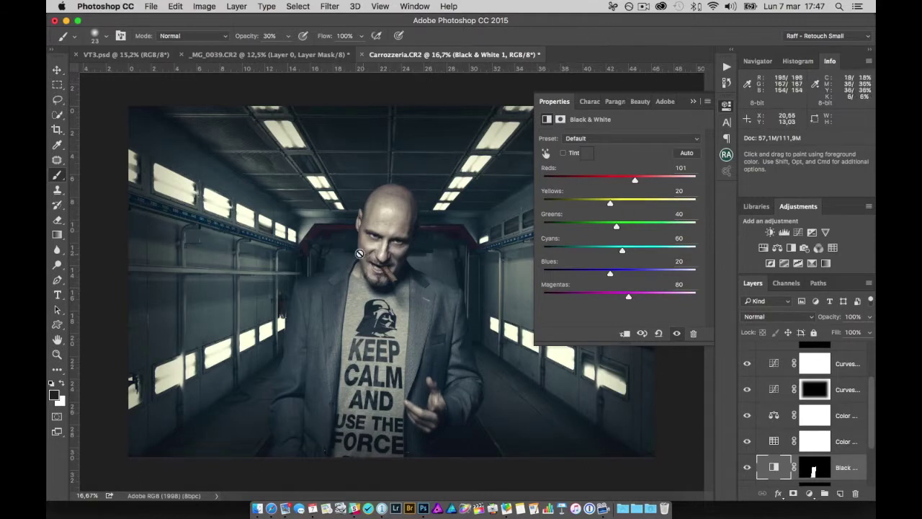
# Pause f.lux for an hour, quit it, and zoom the portrait to 25%.
pyautogui.click(628, 7)
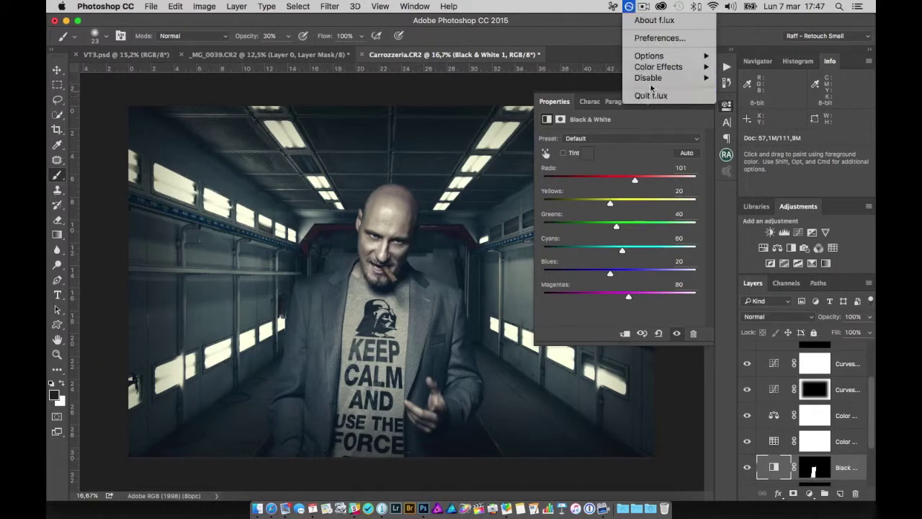
pyautogui.click(737, 78)
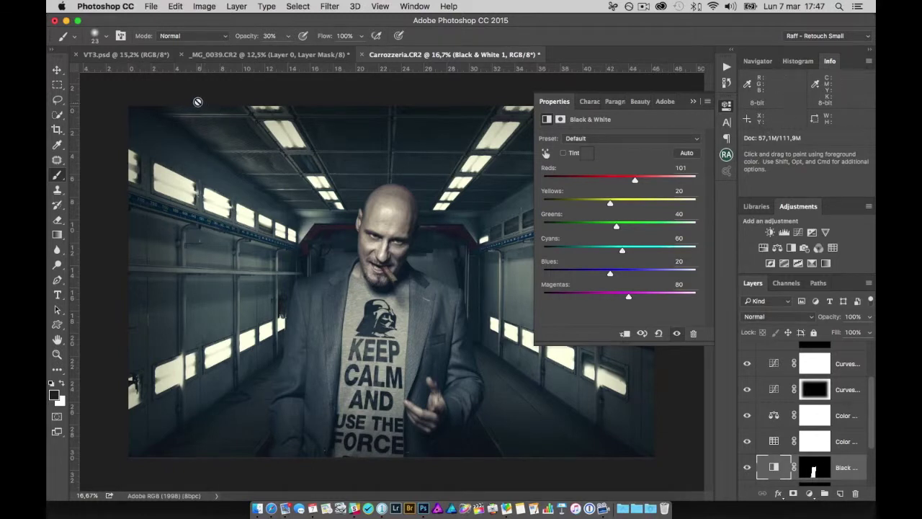
pyautogui.press('ctrl')
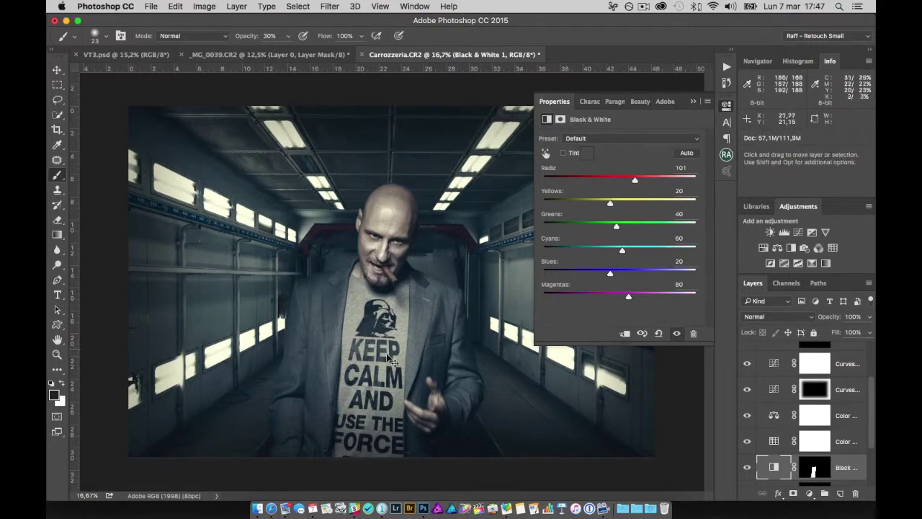
pyautogui.click(628, 7)
pyautogui.moveTo(648, 78)
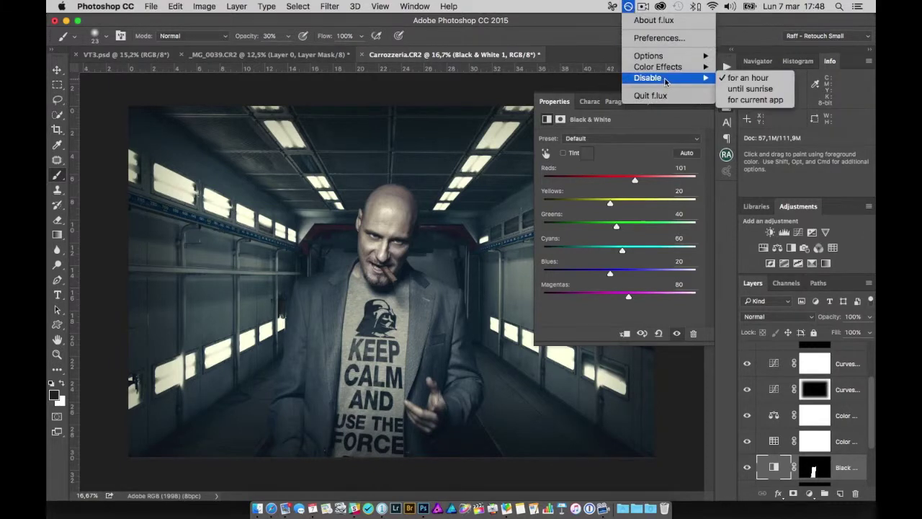
pyautogui.click(650, 97)
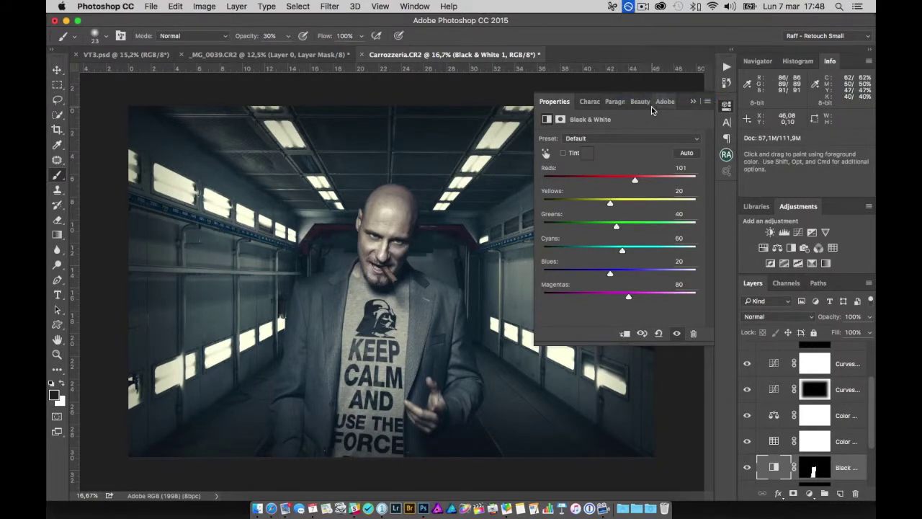
pyautogui.press('super+plus')
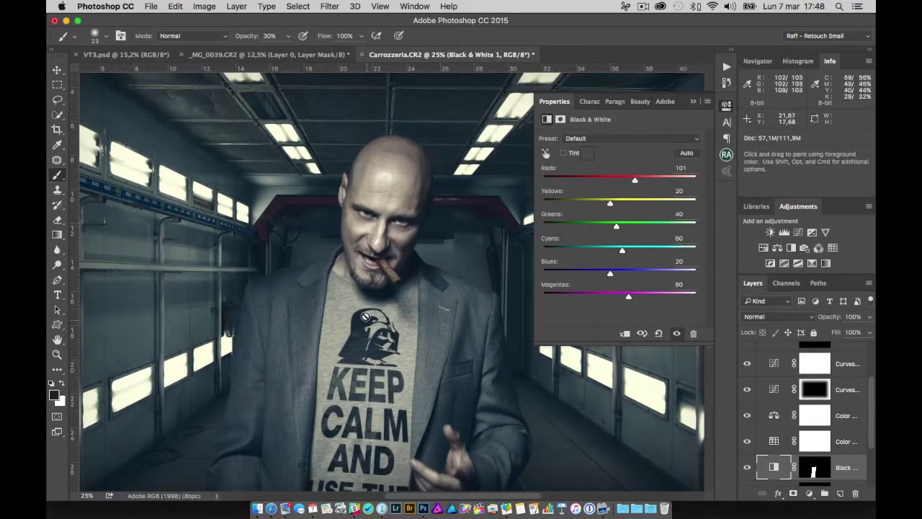
# In Safari, view the Smoke_by_THOR.jpg smoke image.
pyautogui.click(269, 500)
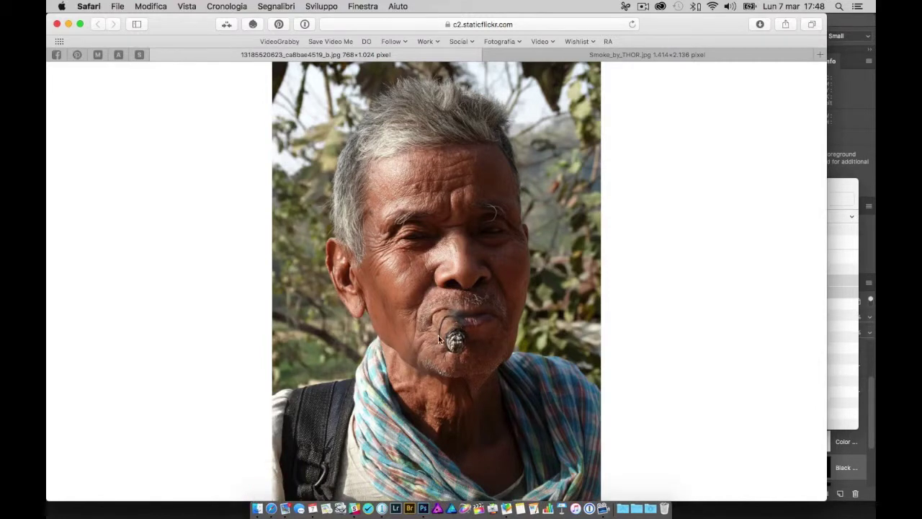
pyautogui.click(539, 57)
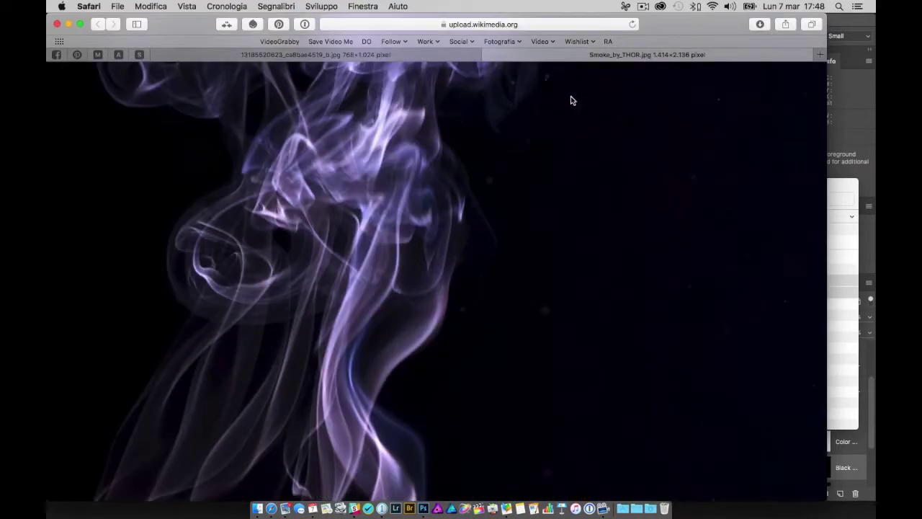
pyautogui.scroll(-5, 452, 344)
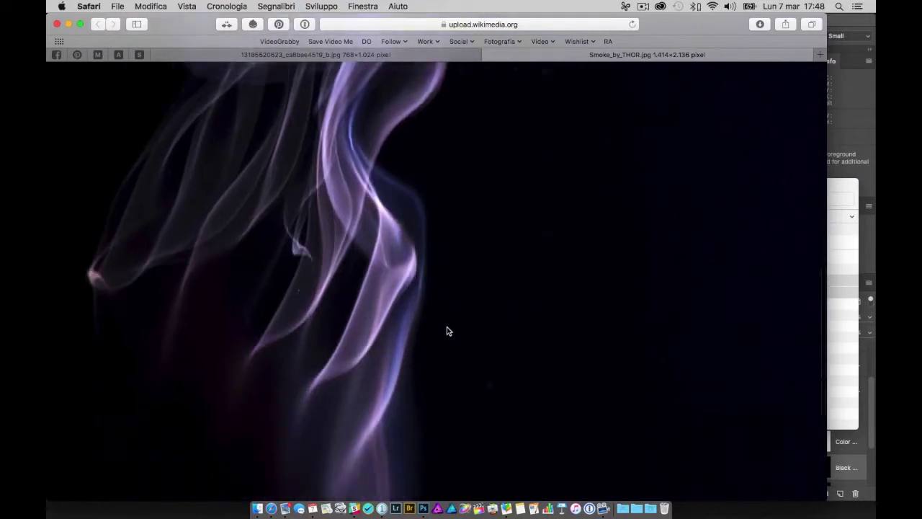
pyautogui.scroll(-5, 452, 345)
pyautogui.scroll(-5, 504, 310)
pyautogui.scroll(-3, 576, 281)
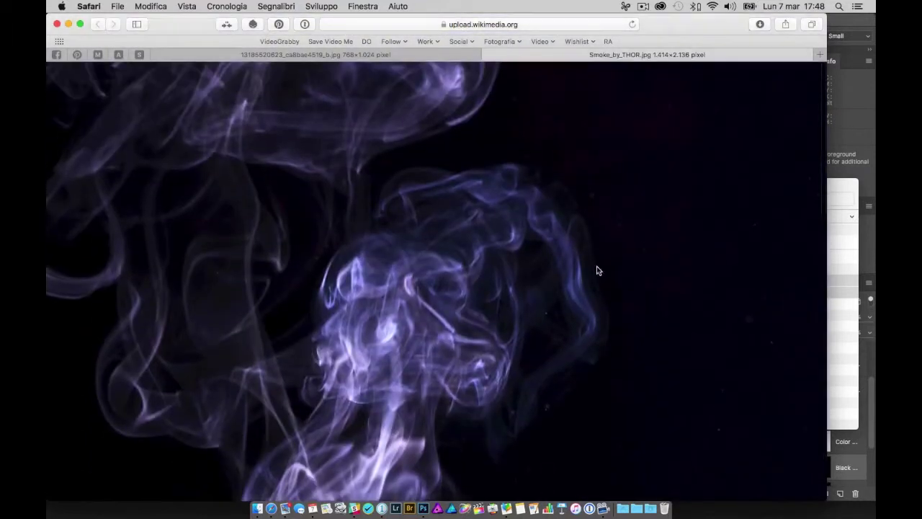
# In a new tab, run a Google Images search for 'smoke'.
pyautogui.click(819, 55)
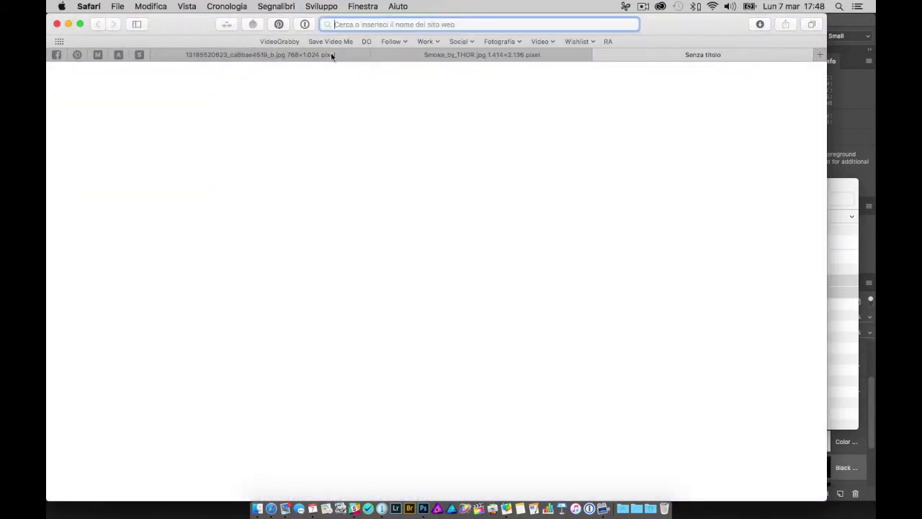
pyautogui.write('google ')
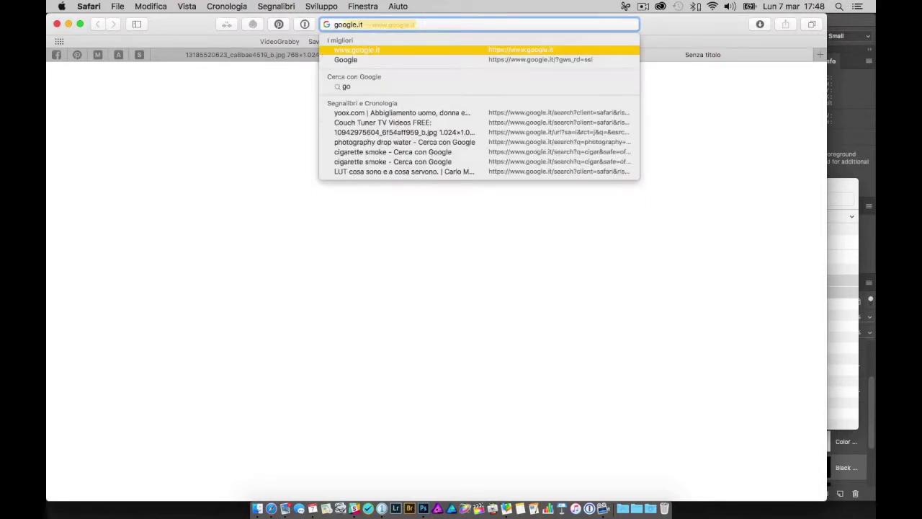
pyautogui.write('image')
pyautogui.press('Return')
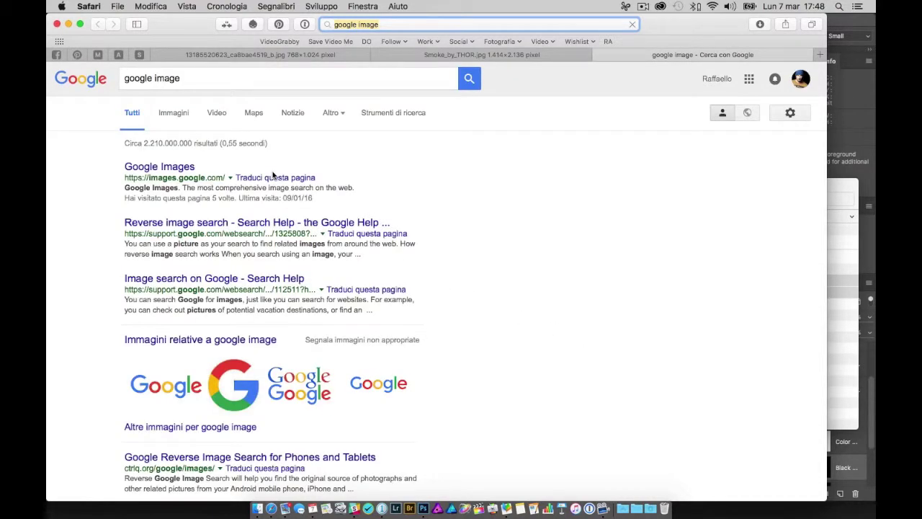
pyautogui.click(186, 80)
pyautogui.tripleClick(127, 77)
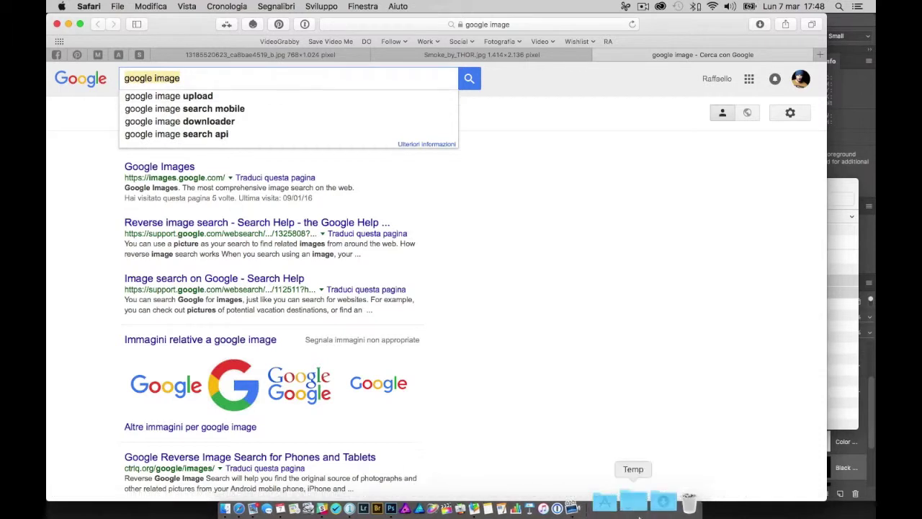
pyautogui.write('smoke')
pyautogui.press('Return')
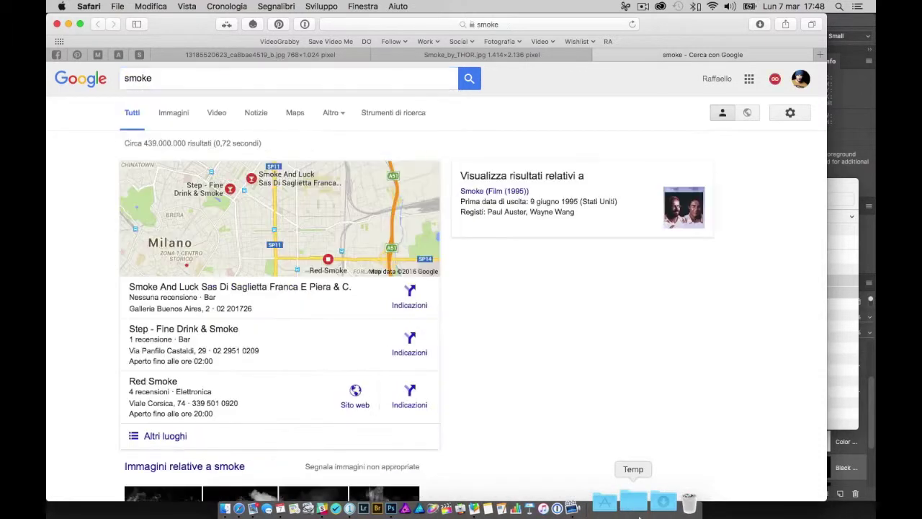
pyautogui.click(179, 116)
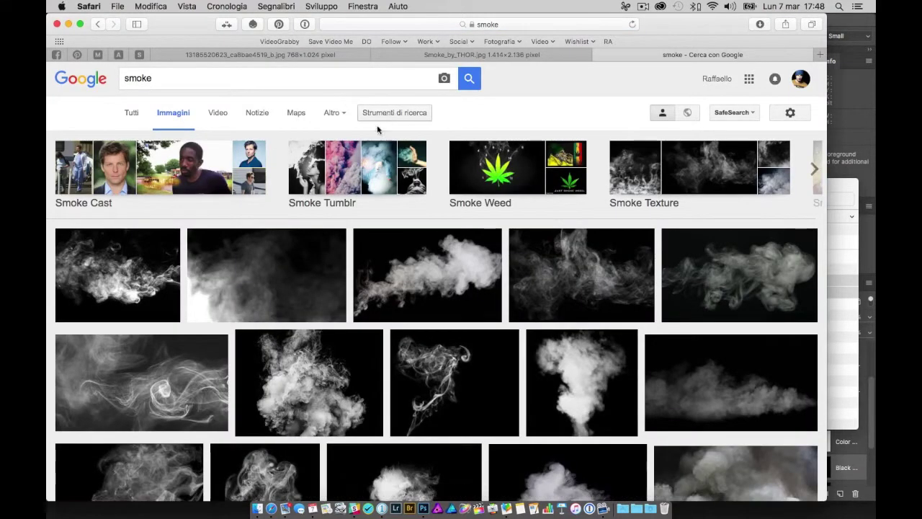
# Filter the smoke results to Grandi (large) images labelled for reuse, and browse them.
pyautogui.click(376, 113)
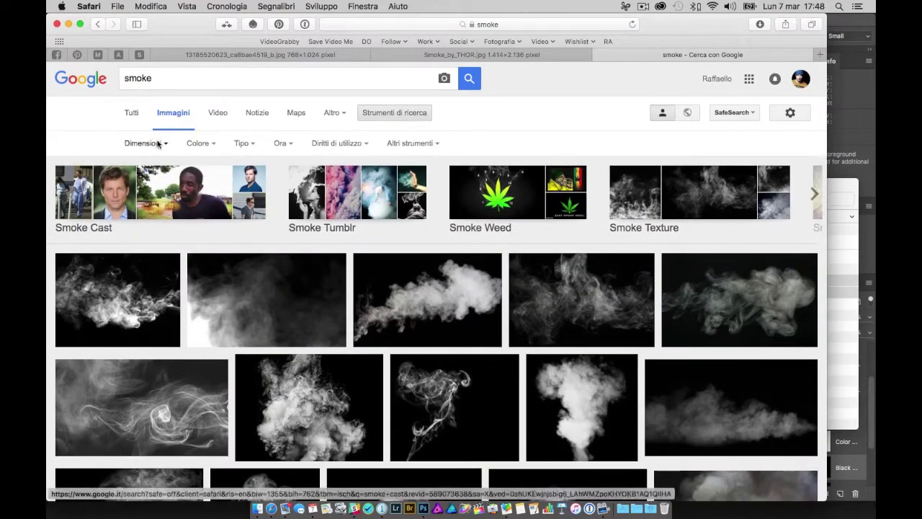
pyautogui.click(150, 143)
pyautogui.click(140, 178)
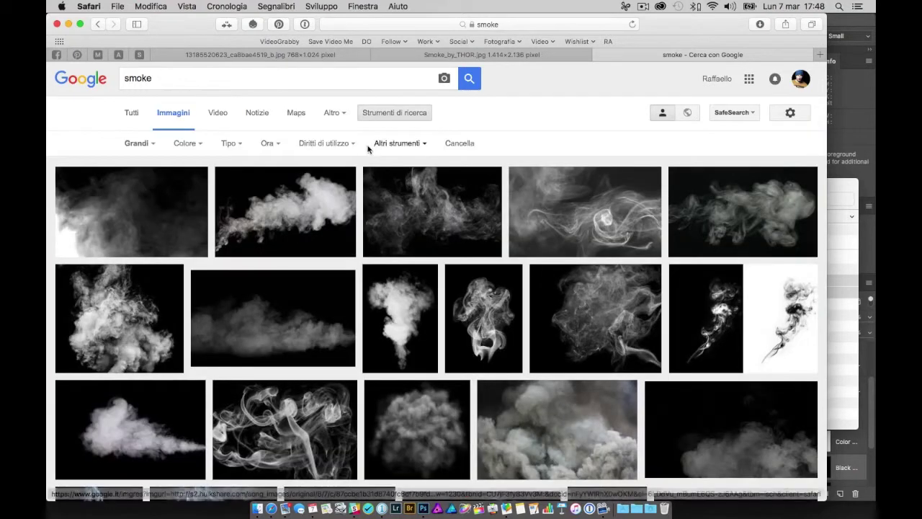
pyautogui.click(394, 144)
pyautogui.click(328, 144)
pyautogui.click(328, 144)
pyautogui.click(328, 144)
pyautogui.click(360, 196)
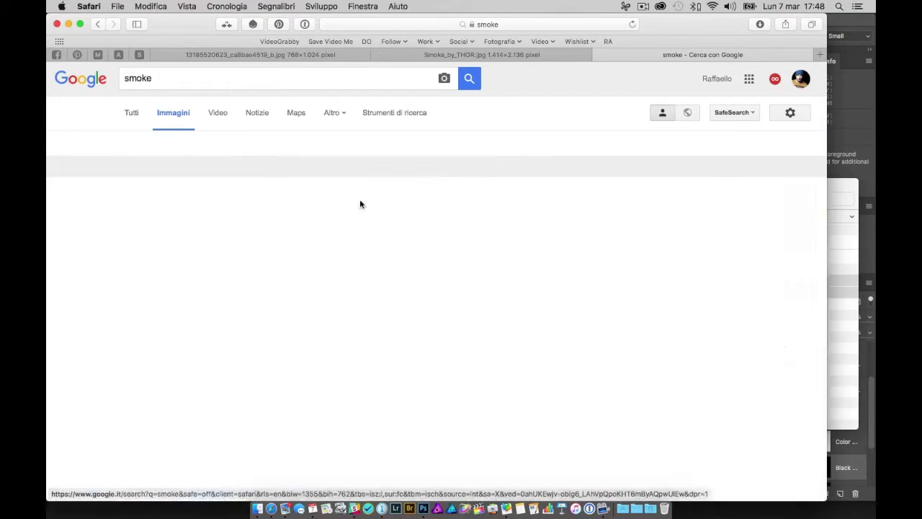
pyautogui.scroll(-4, 267, 319)
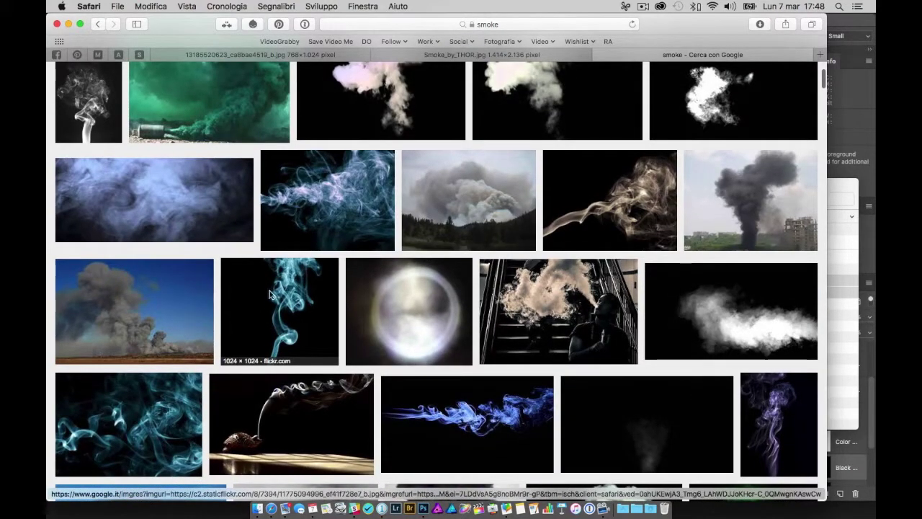
pyautogui.scroll(-3, 274, 308)
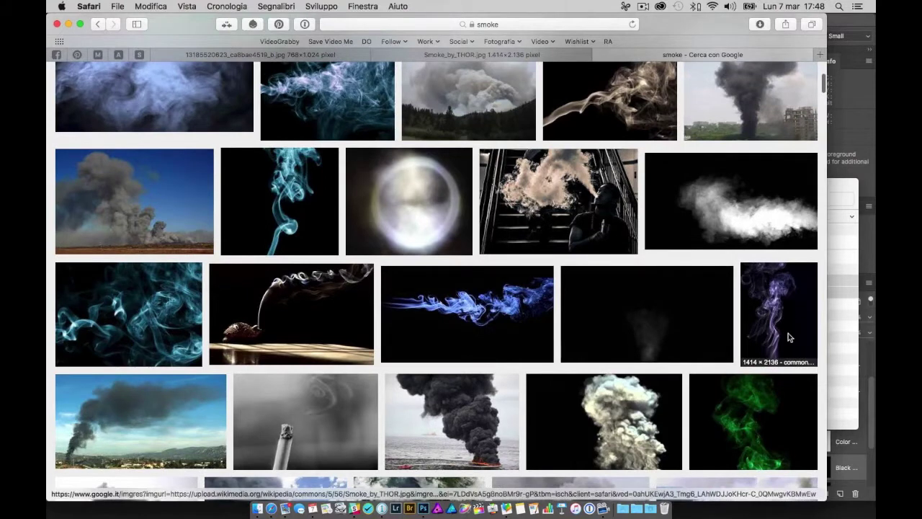
pyautogui.scroll(-4, 288, 332)
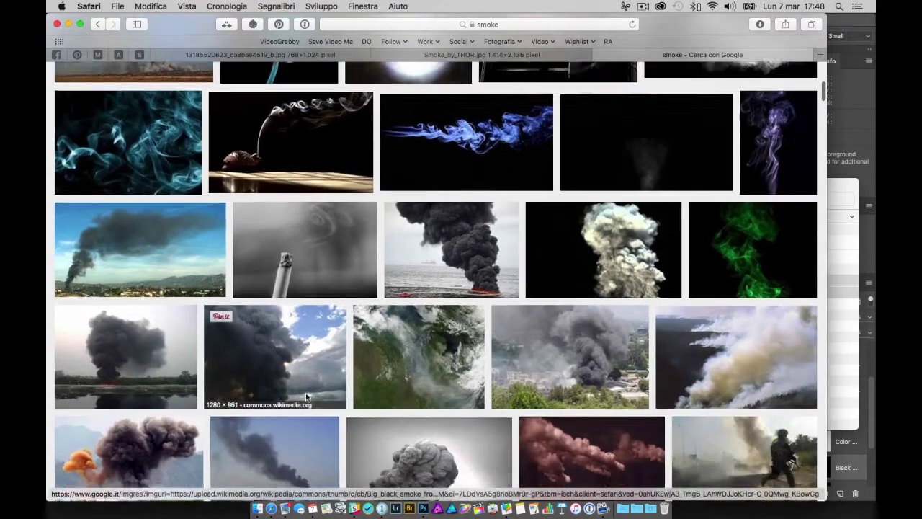
pyautogui.scroll(-4, 294, 216)
pyautogui.scroll(15, 295, 211)
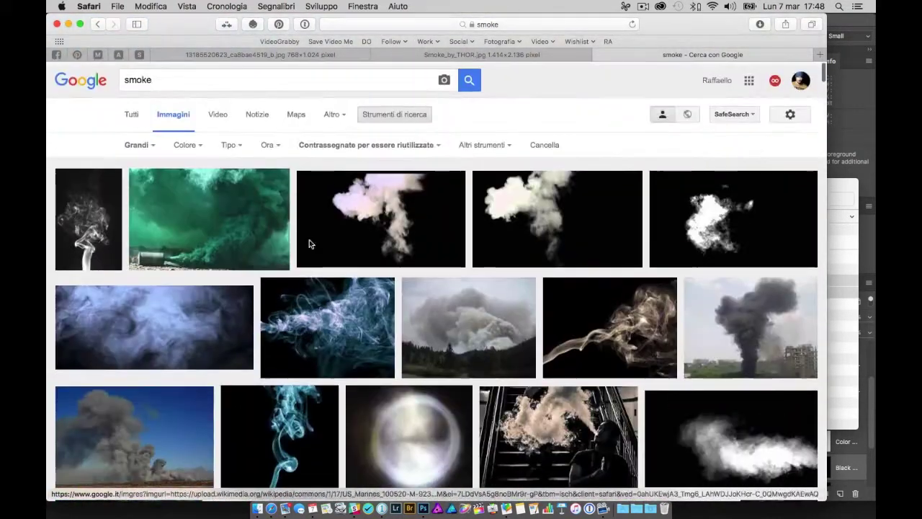
# Copy the photo of the old man smoking a cigar to the clipboard.
pyautogui.click(504, 55)
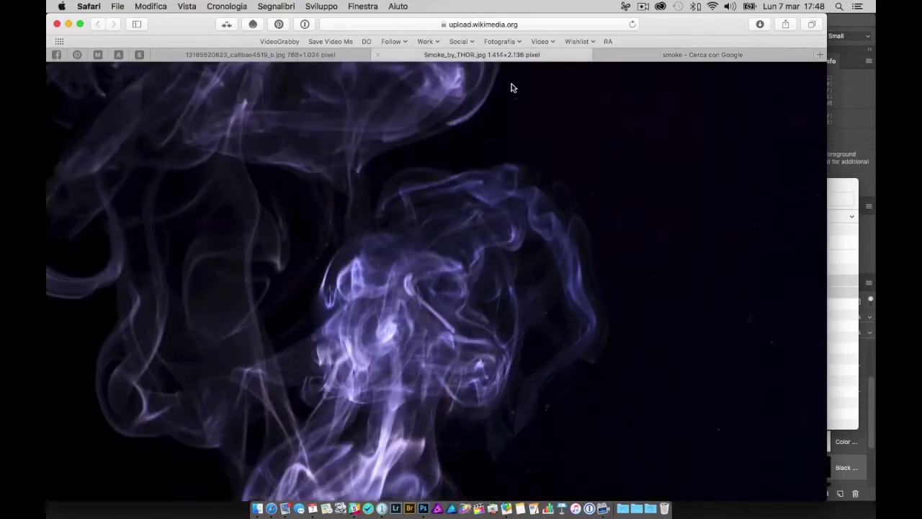
pyautogui.click(228, 55)
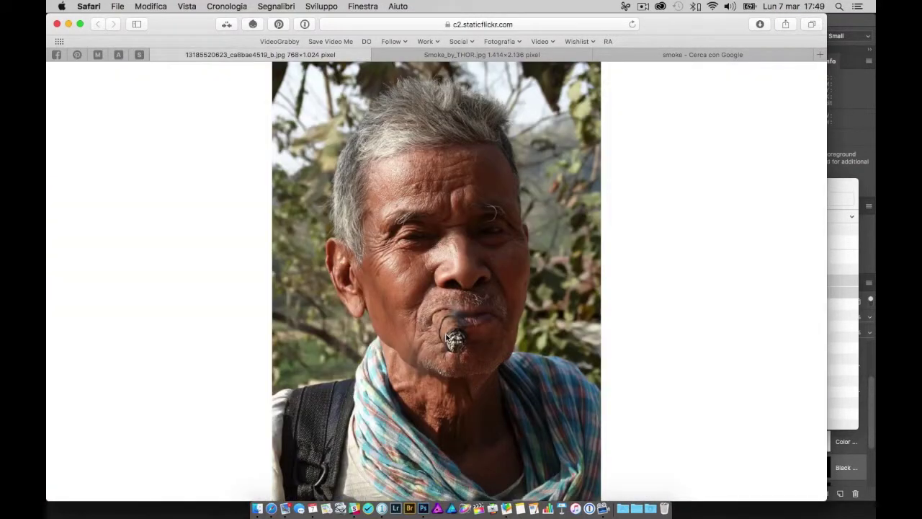
pyautogui.rightClick(422, 282)
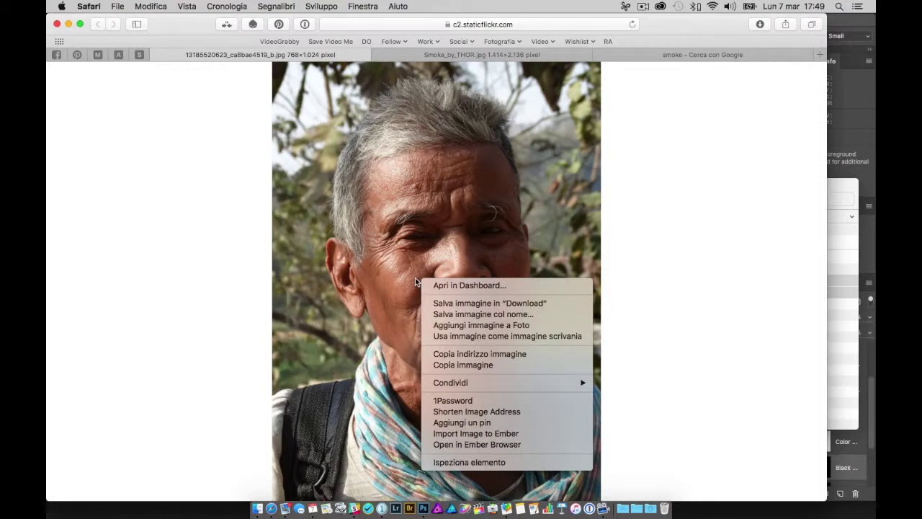
pyautogui.click(463, 365)
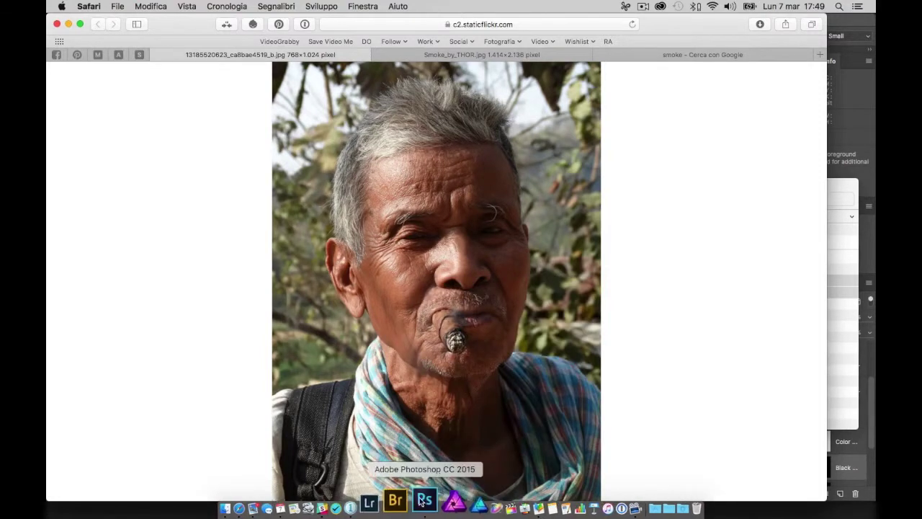
pyautogui.click(423, 508)
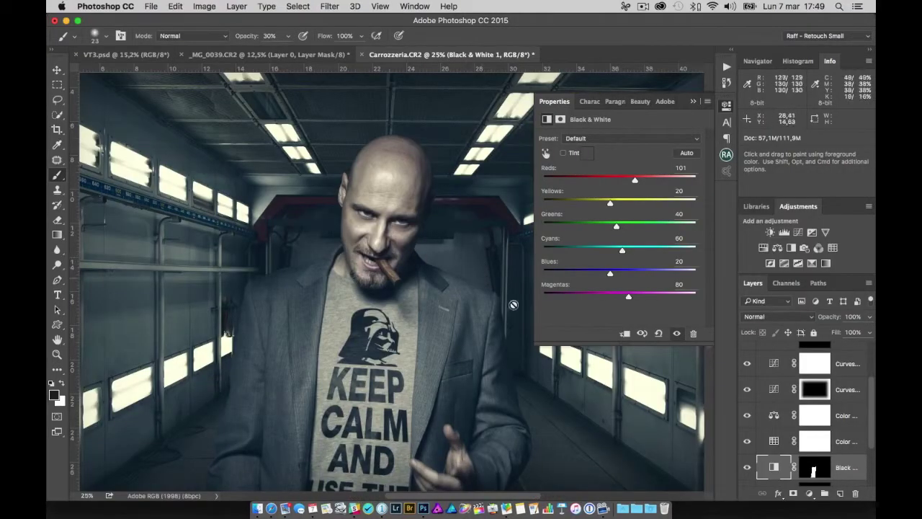
# Paste the cigar photo above the top Curves layer, accepting the profile conversion.
pyautogui.scroll(3, 820, 371)
pyautogui.click(843, 353)
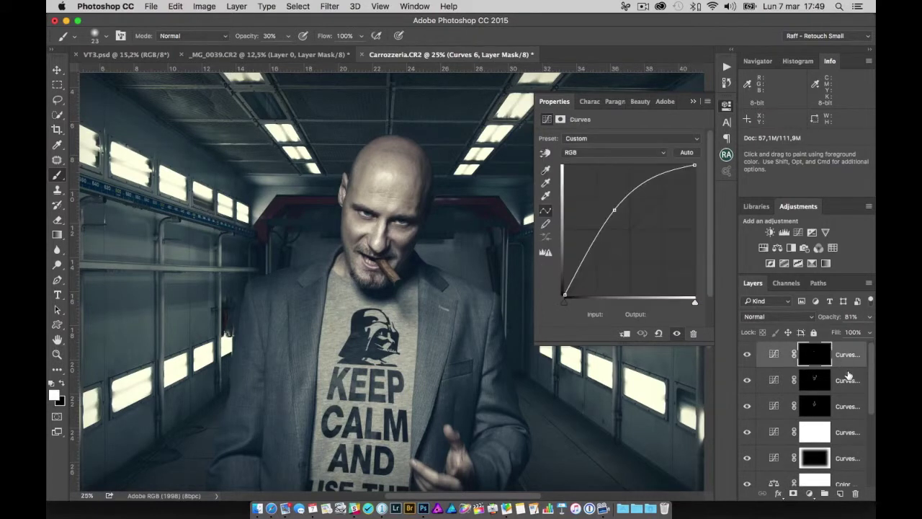
pyautogui.scroll(2, 706, 399)
pyautogui.scroll(2, 700, 395)
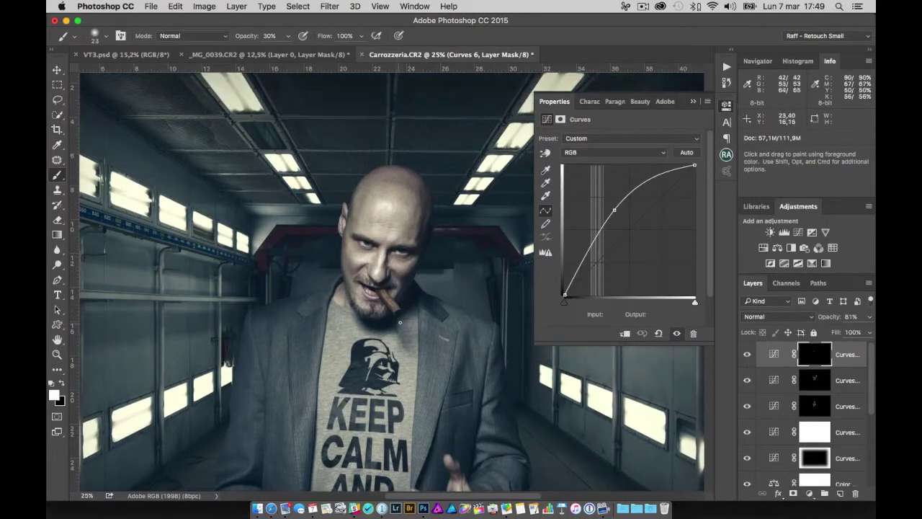
pyautogui.click(175, 6)
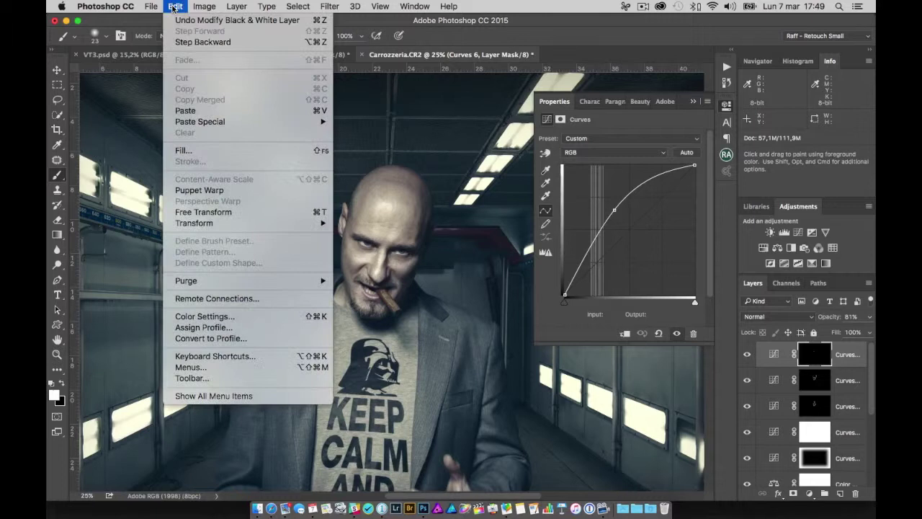
pyautogui.click(184, 111)
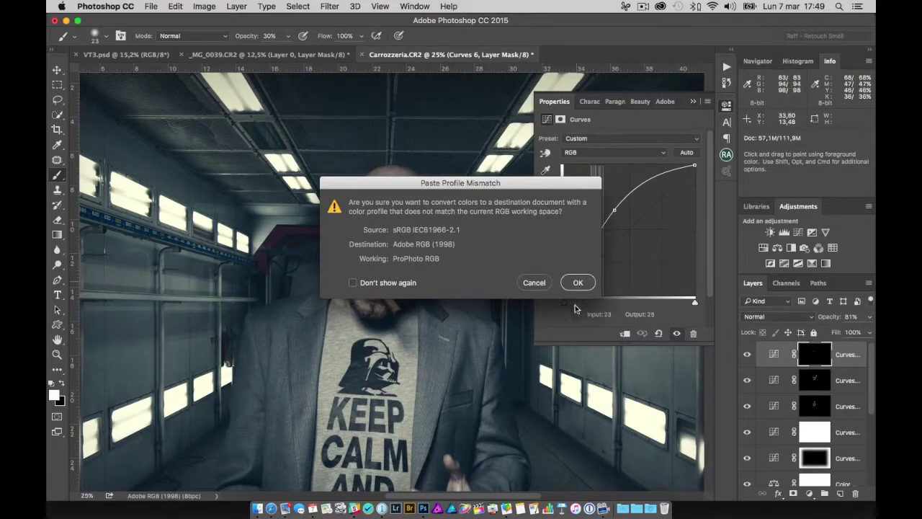
pyautogui.press('Return')
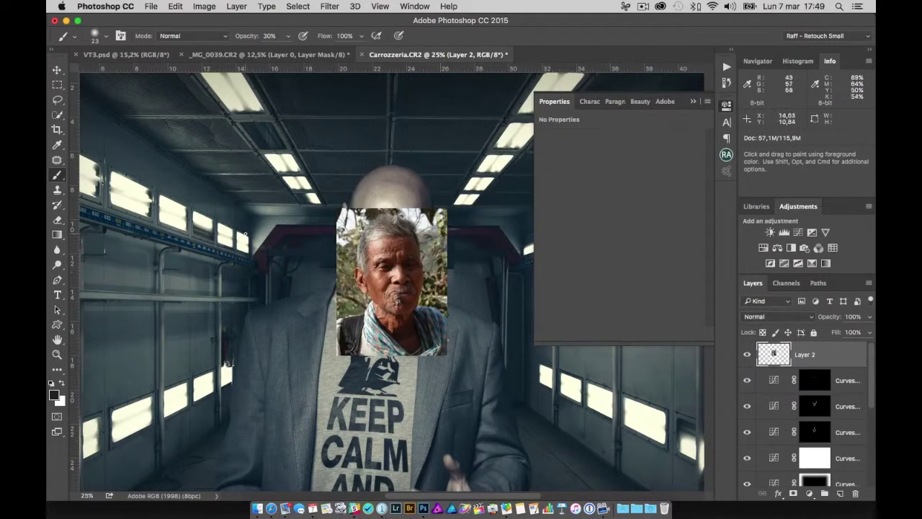
# Scroll over the pasted photo and bring up the brush size and hardness settings.
pyautogui.scroll(2, 182, 225)
pyautogui.scroll(2, 253, 267)
pyautogui.scroll(2, 325, 309)
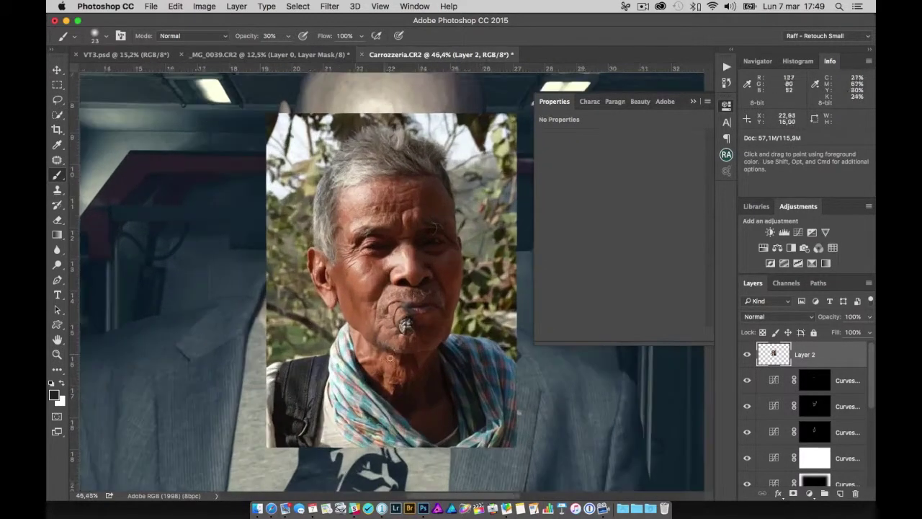
pyautogui.scroll(2, 402, 351)
pyautogui.scroll(2, 402, 351)
pyautogui.scroll(2, 401, 351)
pyautogui.scroll(1, 399, 351)
pyautogui.rightClick(397, 351)
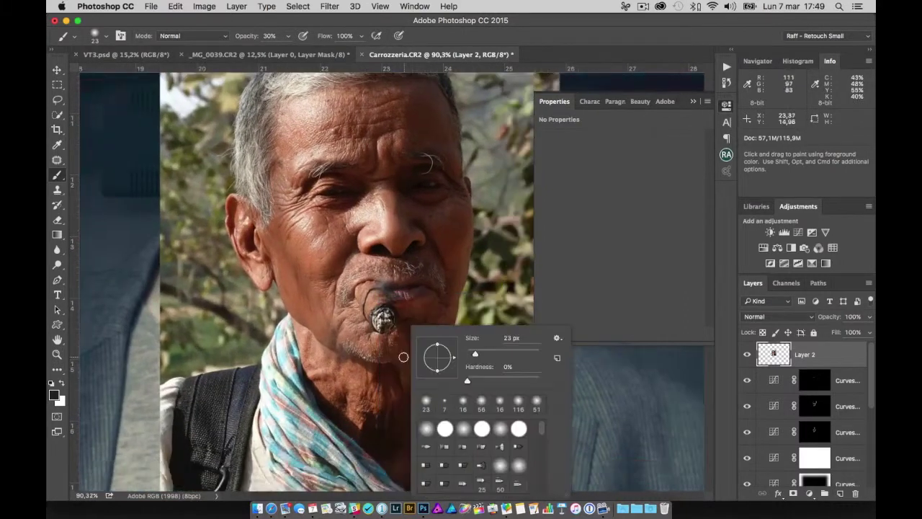
pyautogui.scroll(1, 398, 350)
pyautogui.scroll(2, 382, 328)
pyautogui.scroll(2, 357, 306)
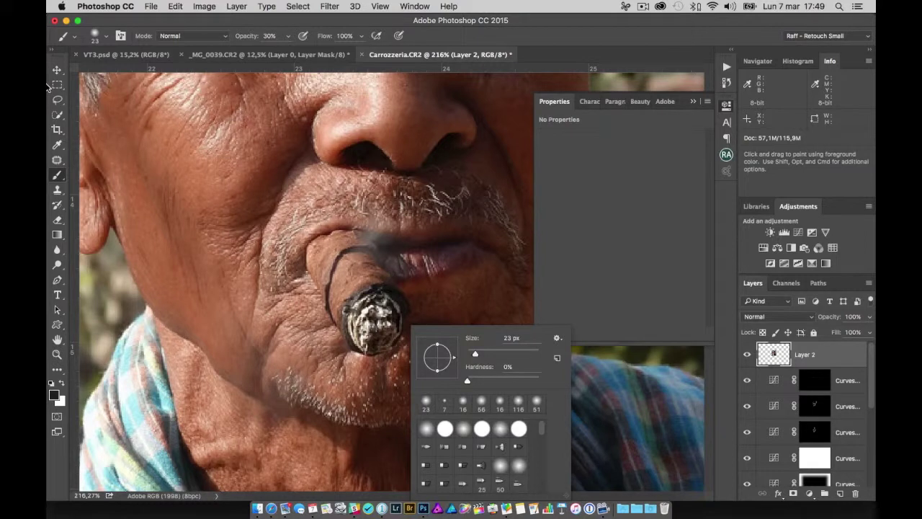
# Draw an elliptical marquee around the cigar's burning ember, then zoom out.
pyautogui.moveTo(56, 84); pyautogui.dragTo(108, 94)
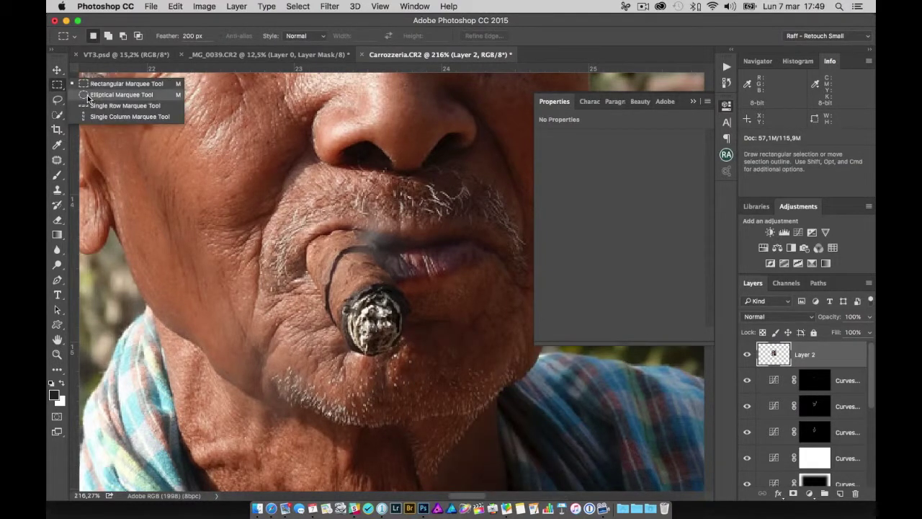
pyautogui.moveTo(396, 289)
pyautogui.mouseDown()
pyautogui.moveTo(357, 356)
pyautogui.moveTo(364, 296)
pyautogui.moveTo(344, 278)
pyautogui.moveTo(264, 342)
pyautogui.moveTo(230, 353)
pyautogui.moveTo(270, 414)
pyautogui.moveTo(342, 392)
pyautogui.moveTo(360, 317)
pyautogui.moveTo(237, 345)
pyautogui.moveTo(418, 252)
pyautogui.moveTo(346, 392)
pyautogui.moveTo(377, 368)
pyautogui.moveTo(302, 376)
pyautogui.moveTo(330, 225)
pyautogui.moveTo(281, 352)
pyautogui.moveTo(306, 378)
pyautogui.moveTo(338, 331)
pyautogui.moveTo(394, 319)
pyautogui.moveTo(364, 328)
pyautogui.moveTo(367, 338)
pyautogui.moveTo(345, 354)
pyautogui.moveTo(343, 333)
pyautogui.moveTo(347, 351)
pyautogui.mouseUp()
pyautogui.moveTo(328, 287); pyautogui.dragTo(360, 299)
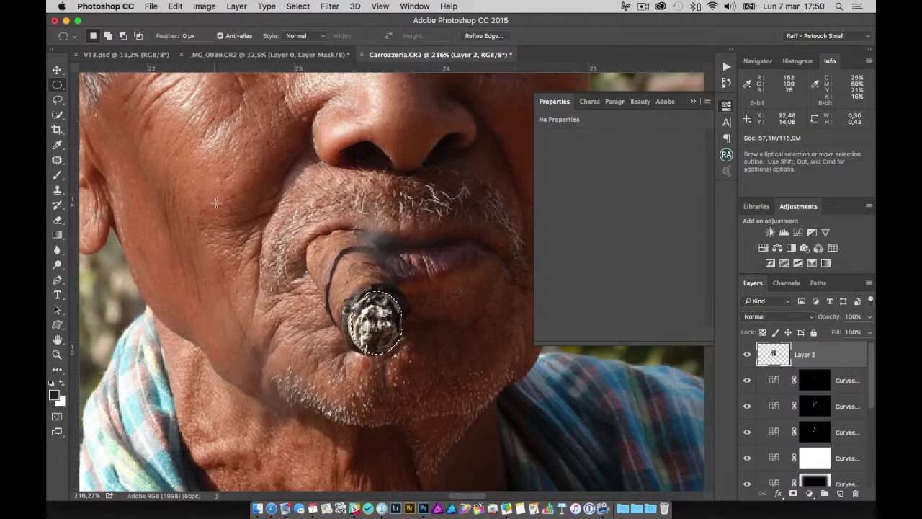
pyautogui.press('super')
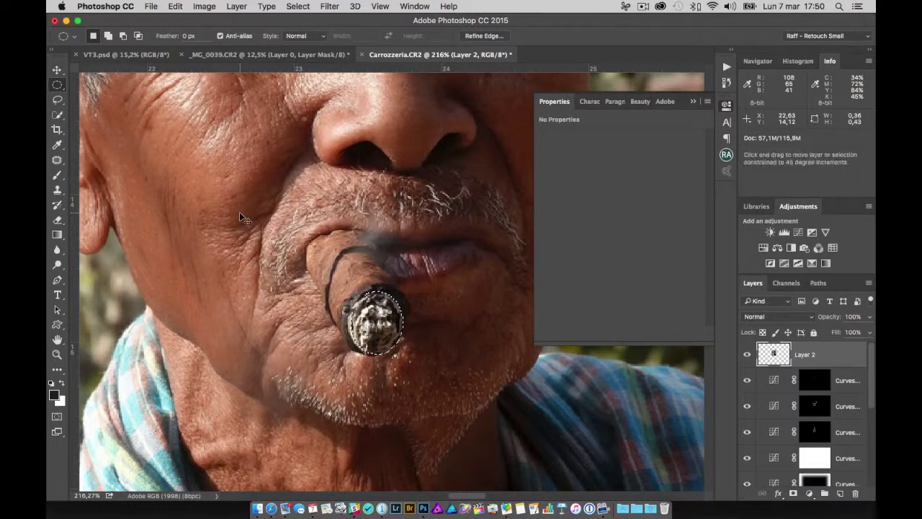
pyautogui.press('super+minus')
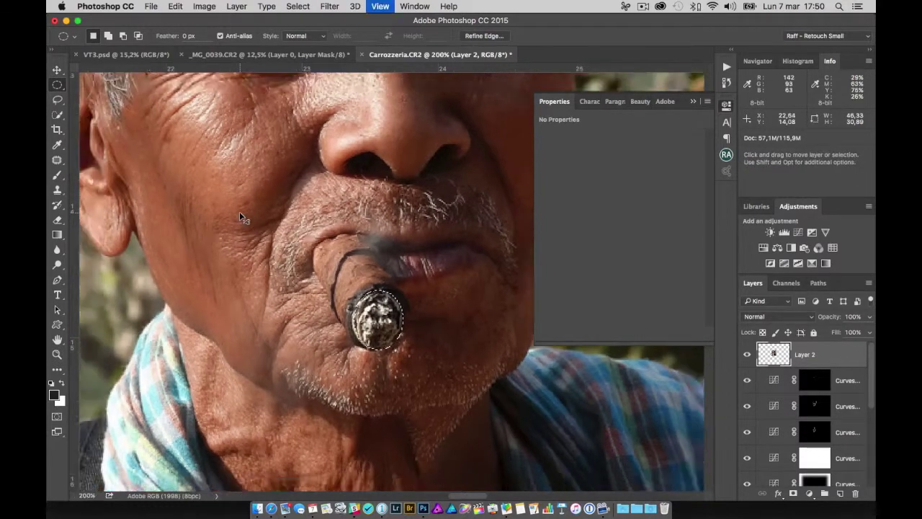
pyautogui.press('super+minus')
pyautogui.press('super+minus')
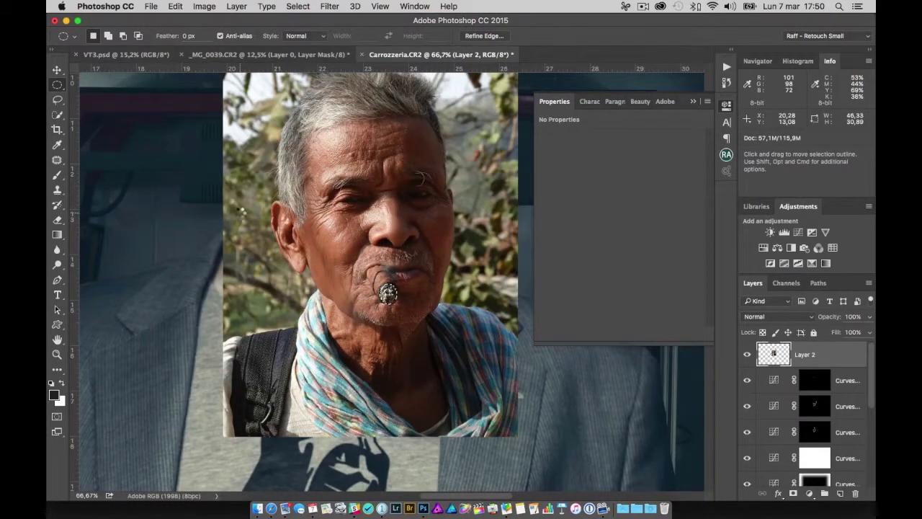
# Cut Layer 2 down to just the ember and move it beneath the adjustment layers.
pyautogui.press('super+z')
pyautogui.press('super+d')
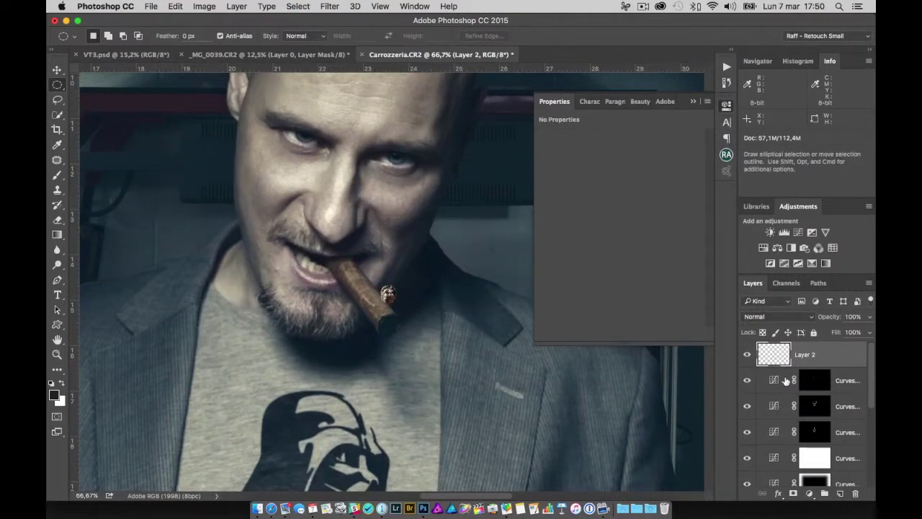
pyautogui.moveTo(805, 358)
pyautogui.mouseDown()
pyautogui.moveTo(804, 492)
pyautogui.moveTo(784, 433)
pyautogui.mouseUp()
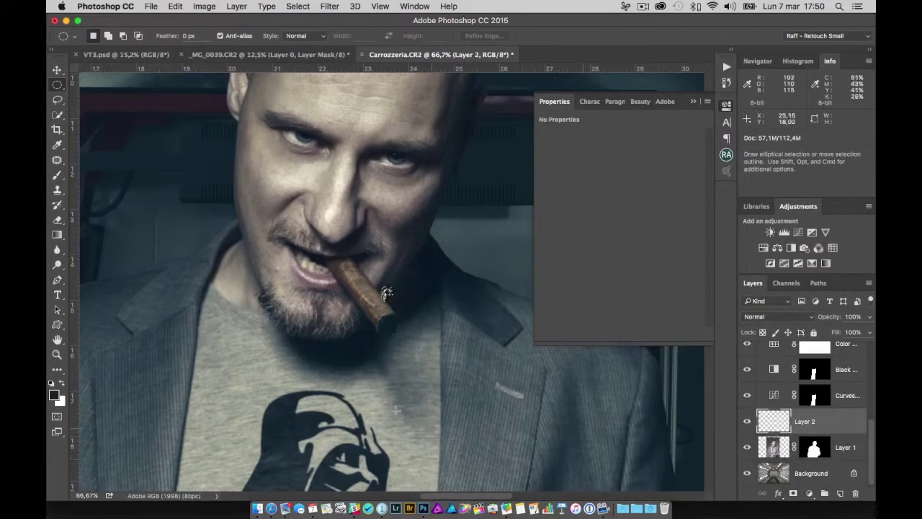
pyautogui.scroll(-5, 367, 302)
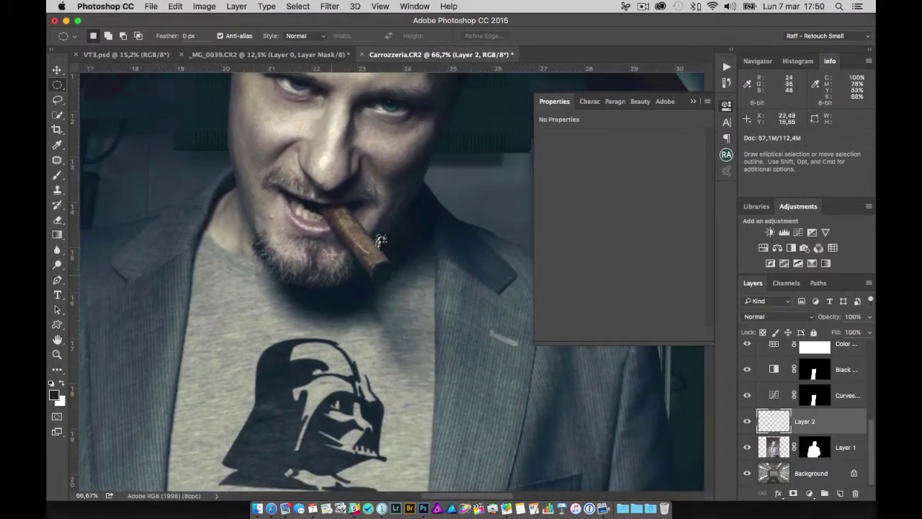
pyautogui.scroll(2, 355, 231)
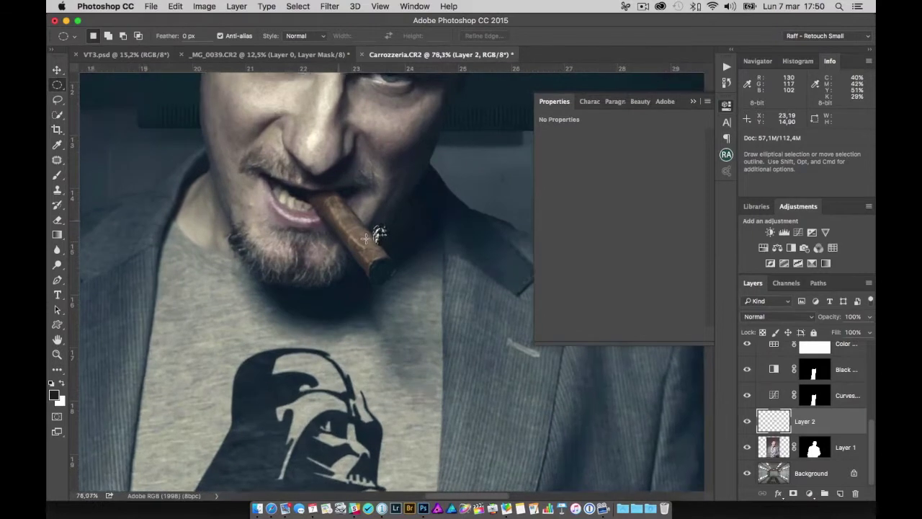
pyautogui.scroll(2, 352, 216)
pyautogui.scroll(3, 352, 194)
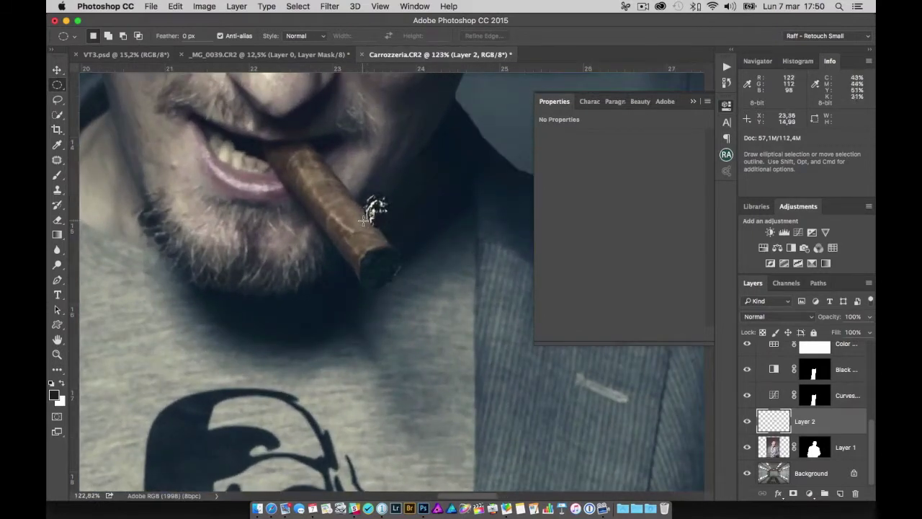
# Position the ember on the tip of the man's cigar.
pyautogui.press('v')
pyautogui.moveTo(374, 209); pyautogui.dragTo(378, 263)
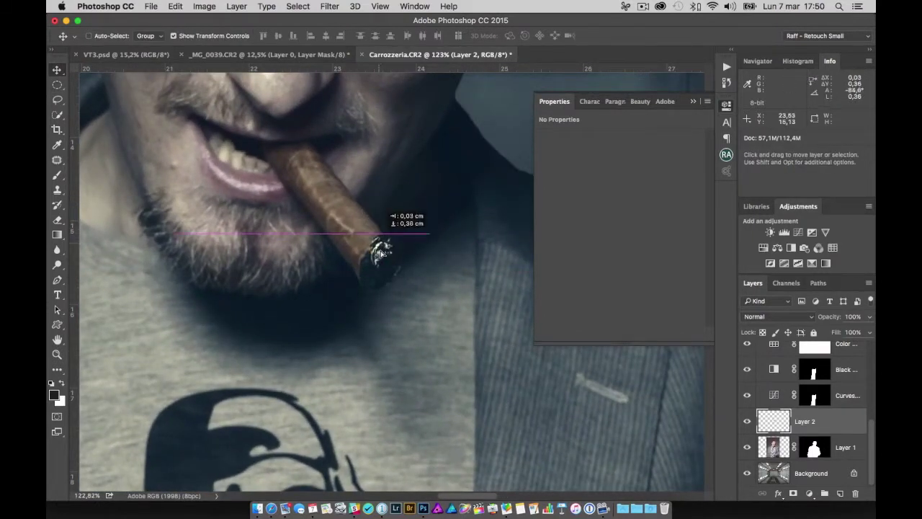
pyautogui.moveTo(375, 297); pyautogui.dragTo(383, 282)
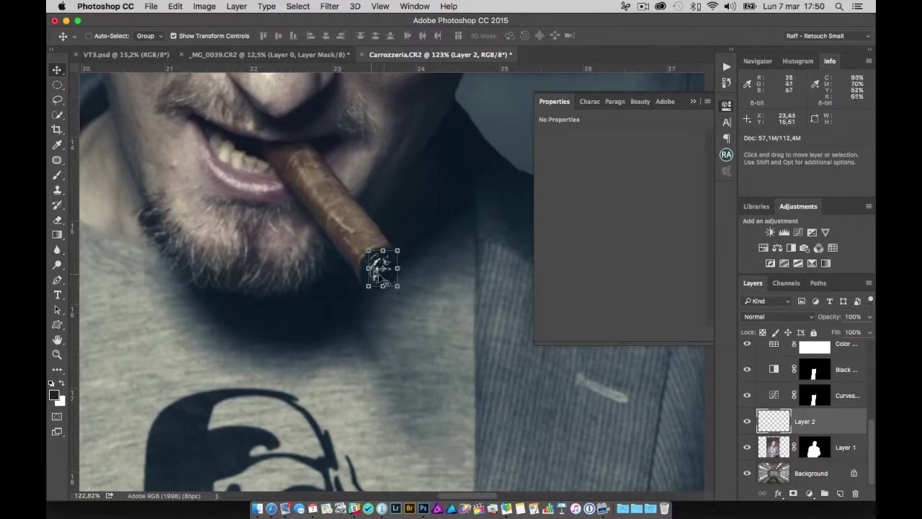
pyautogui.scroll(3, 376, 282)
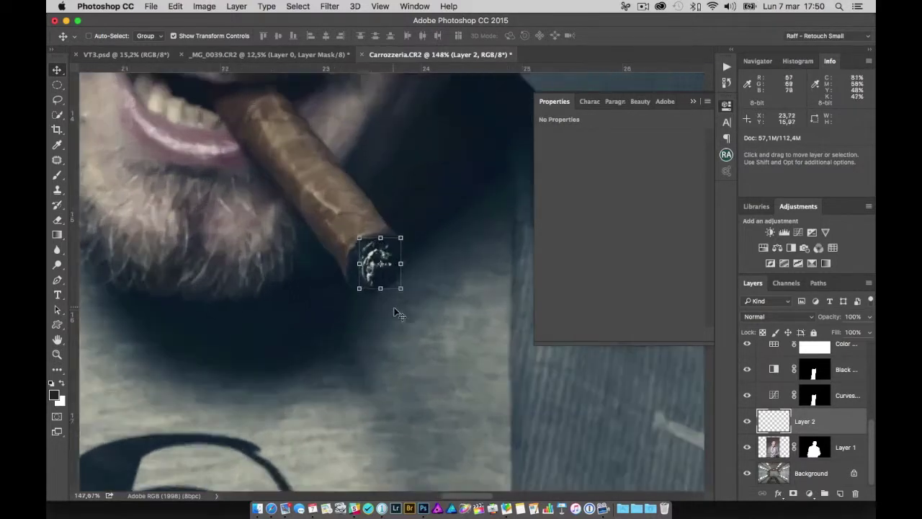
pyautogui.scroll(4, 367, 266)
# Distort the ember so it slants and widens to match the cigar's angle.
pyautogui.click(353, 236)
pyautogui.hotkey('ctrl', 't')
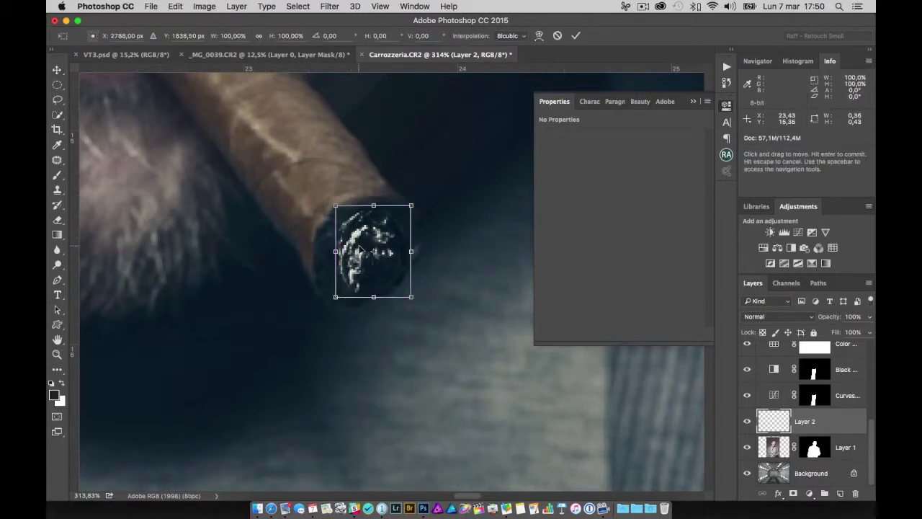
pyautogui.hotkey('ctrl', '1')
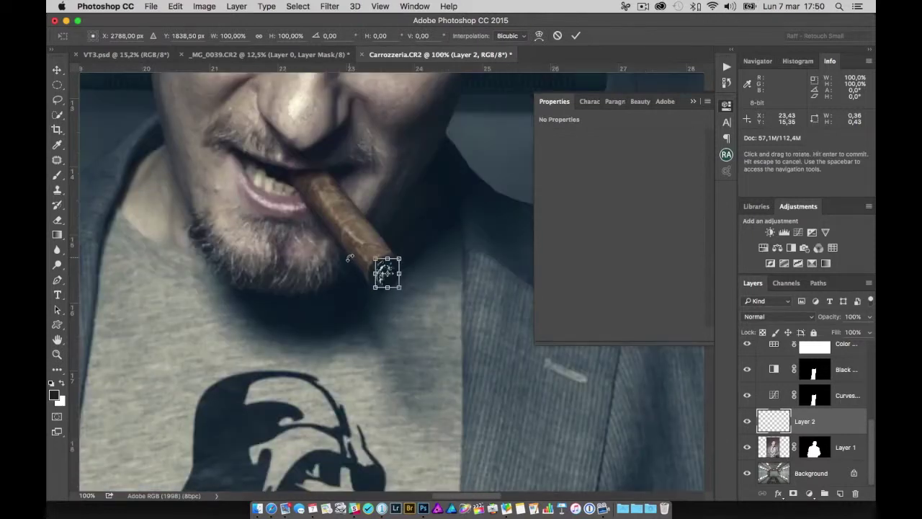
pyautogui.hotkey('ctrl', '+')
pyautogui.hotkey('ctrl', '+')
pyautogui.hotkey('ctrl', '+')
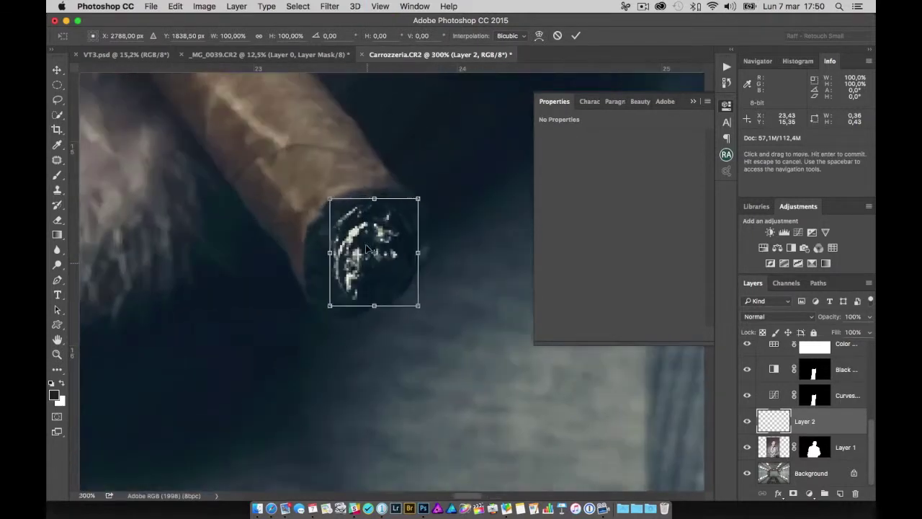
pyautogui.rightClick(366, 237)
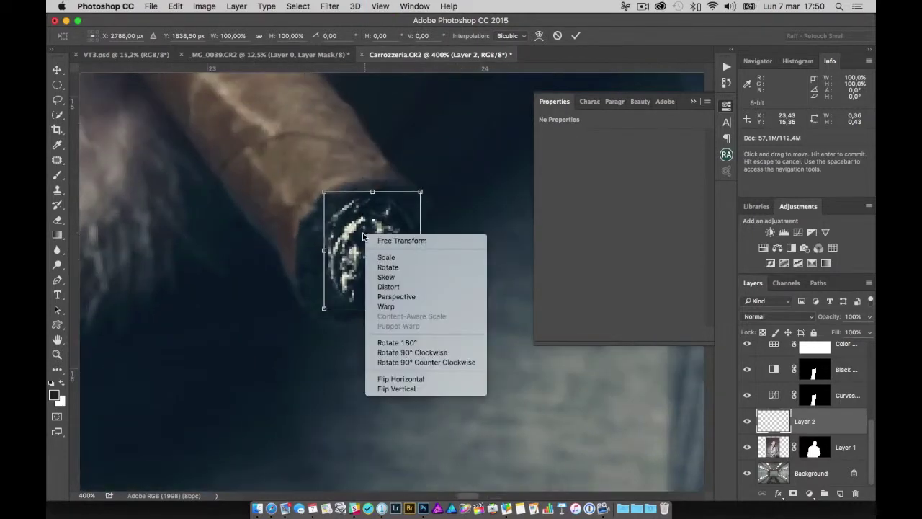
pyautogui.click(387, 287)
pyautogui.moveTo(372, 308); pyautogui.dragTo(338, 311)
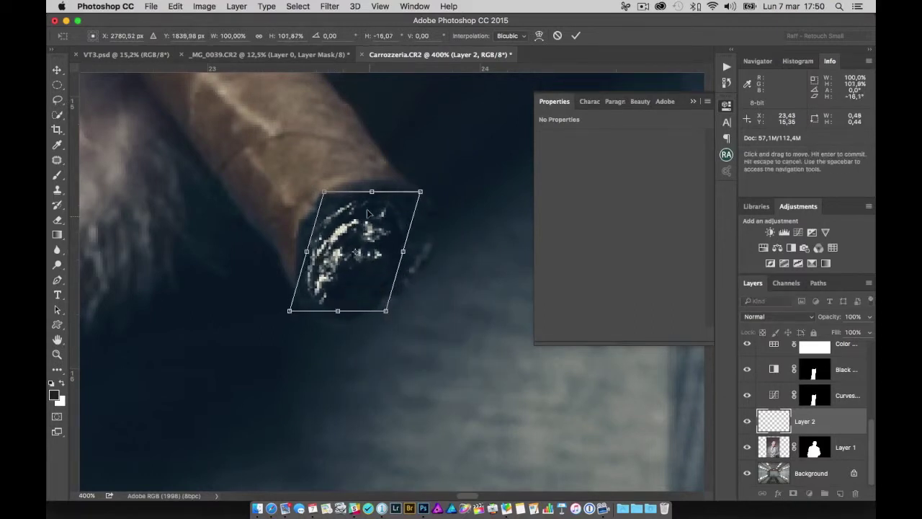
pyautogui.moveTo(372, 191); pyautogui.dragTo(377, 182)
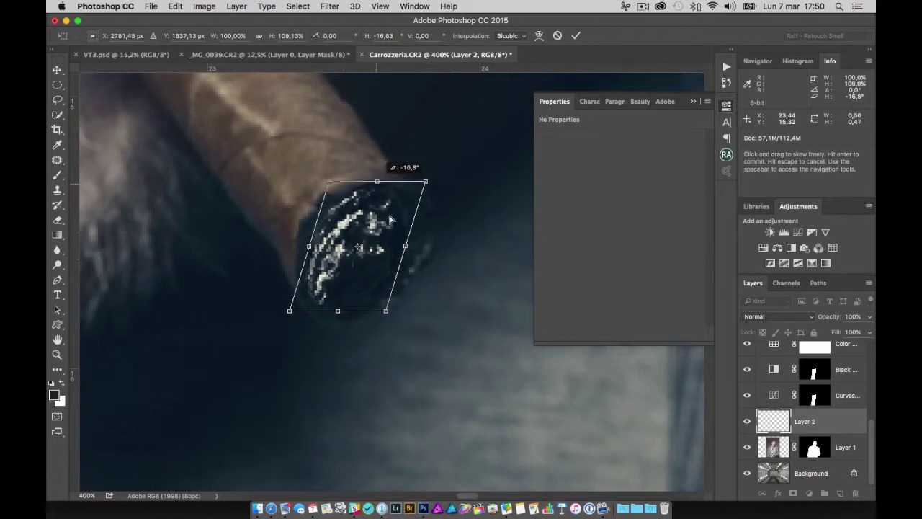
pyautogui.moveTo(406, 247); pyautogui.dragTo(428, 248)
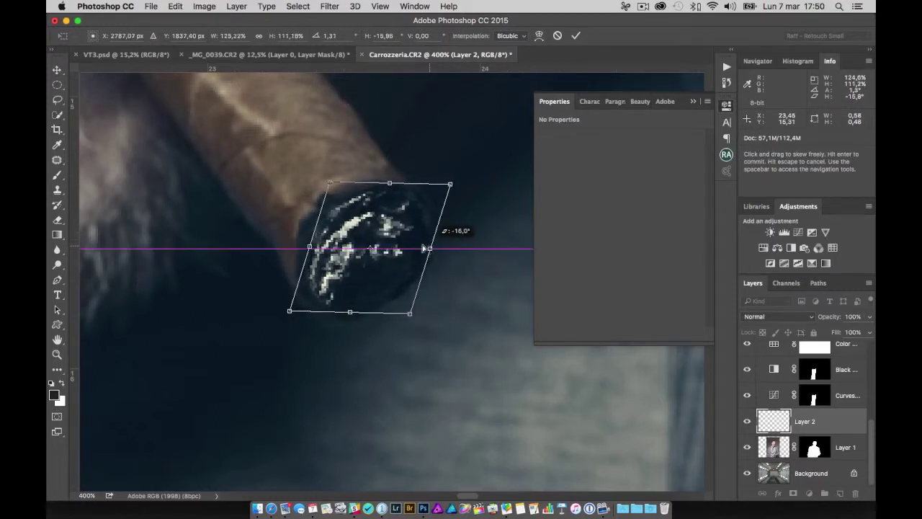
pyautogui.moveTo(309, 248); pyautogui.dragTo(299, 245)
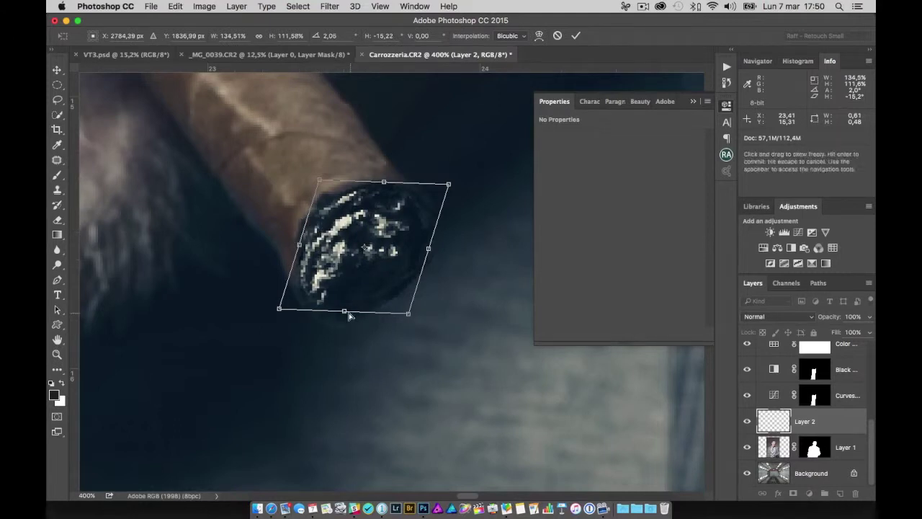
pyautogui.moveTo(345, 312); pyautogui.dragTo(342, 317)
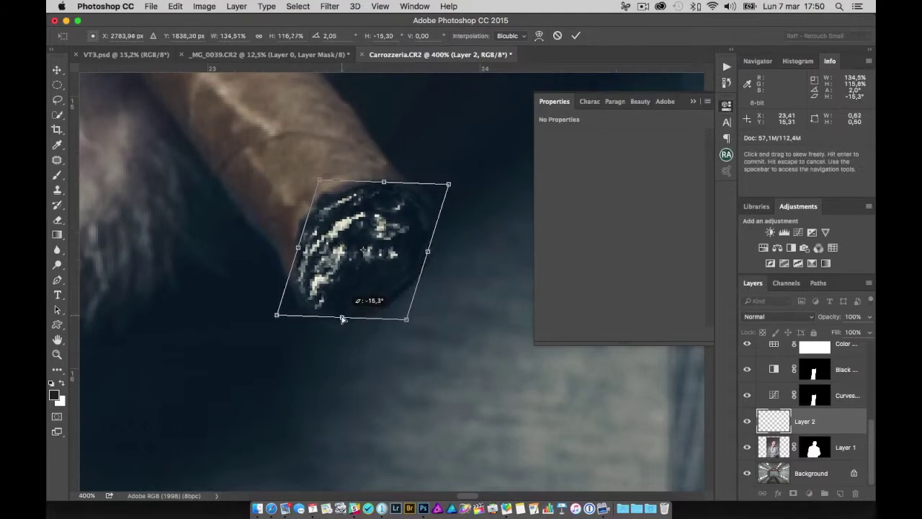
pyautogui.press('Return')
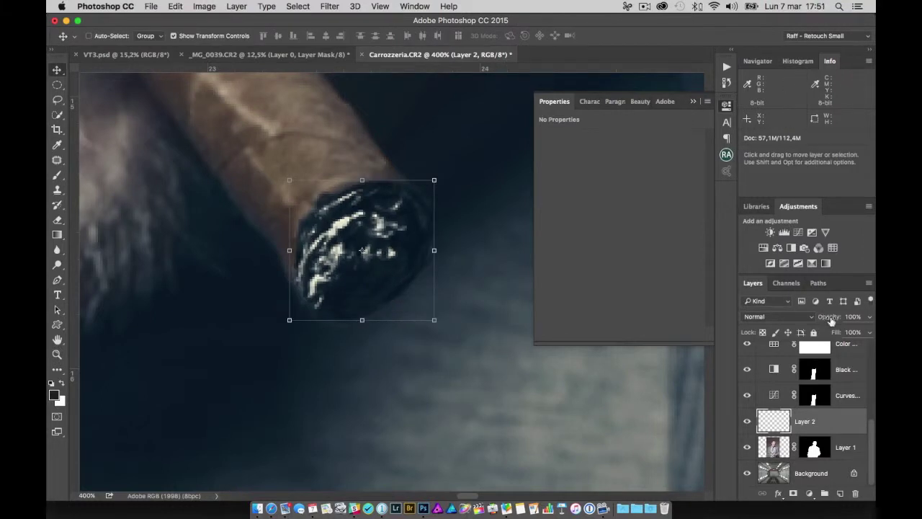
# Lower Layer 2's opacity to 73% and zoom out to view the portrait.
pyautogui.moveTo(821, 320); pyautogui.dragTo(814, 320)
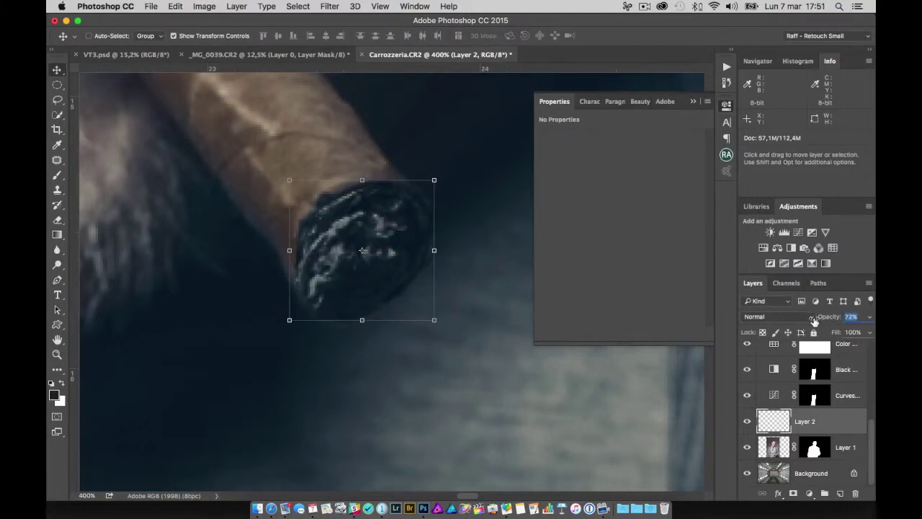
pyautogui.moveTo(302, 287); pyautogui.dragTo(310, 296)
pyautogui.press('super+minus')
pyautogui.press('super+minus')
pyautogui.press('super+minus')
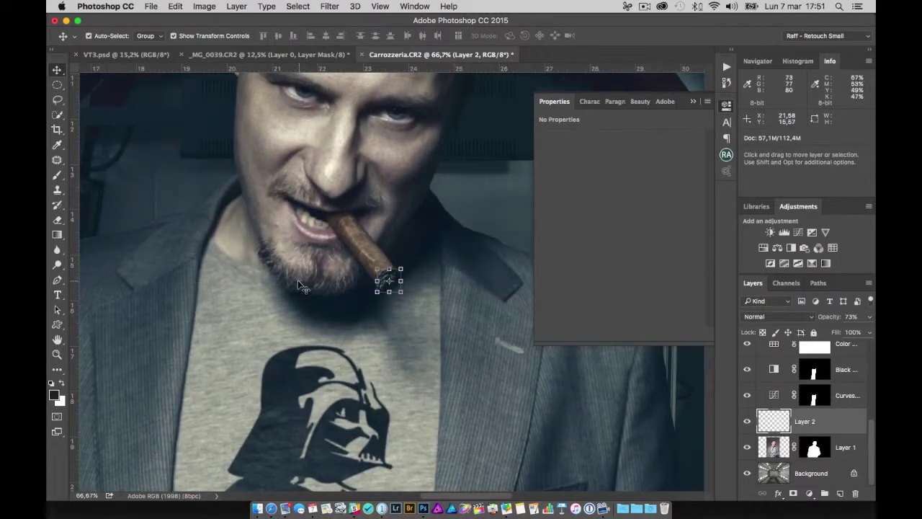
pyautogui.press('super+minus')
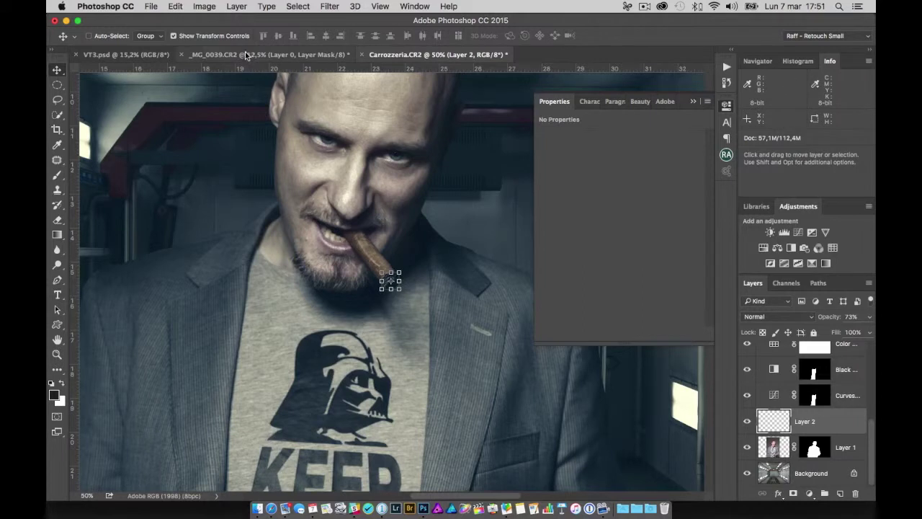
# Copy the Smoke_by_THOR.jpg image in Safari and switch back to Photoshop.
pyautogui.click(270, 501)
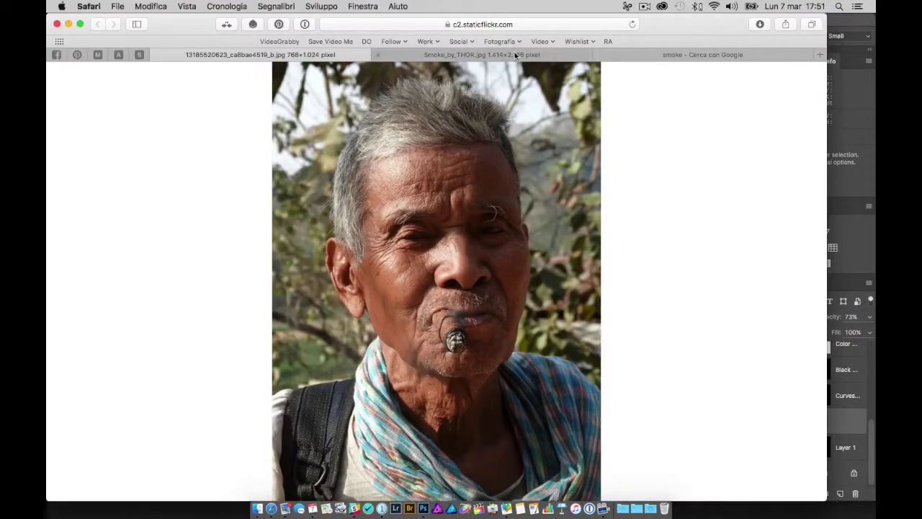
pyautogui.click(515, 56)
pyautogui.rightClick(373, 290)
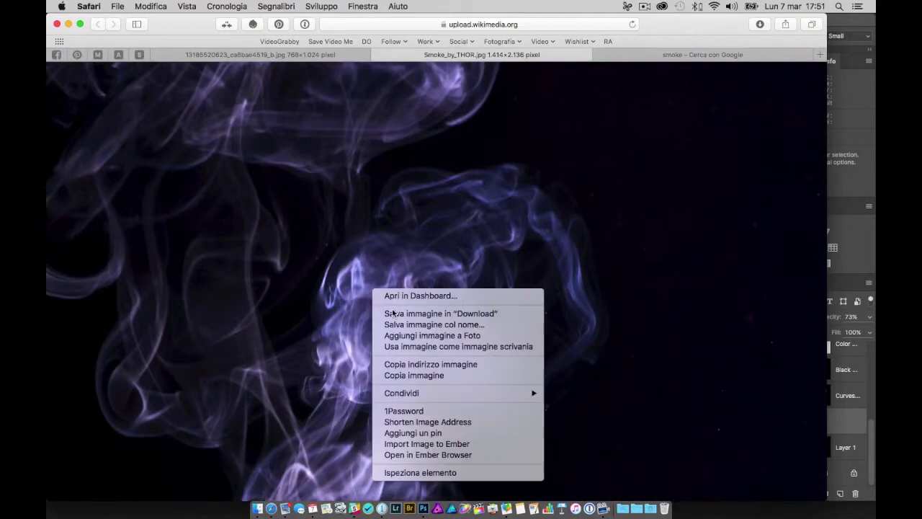
pyautogui.click(421, 378)
pyautogui.click(433, 505)
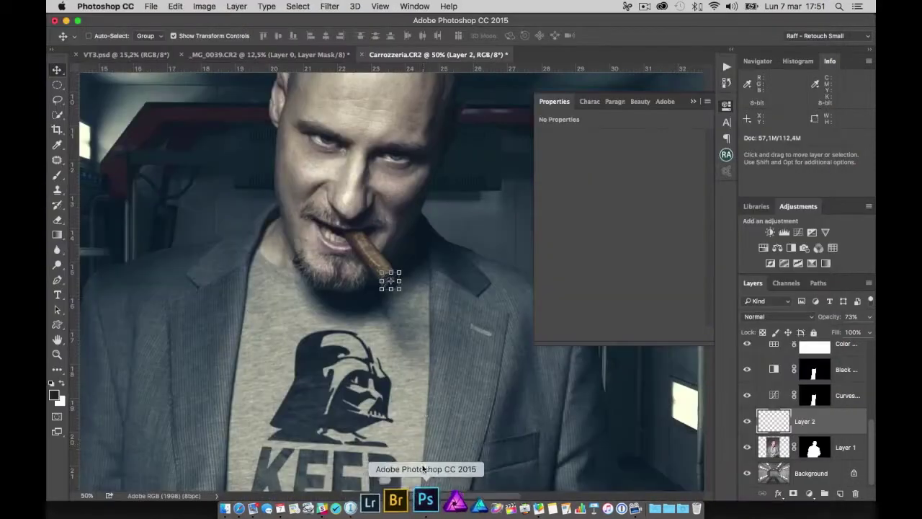
# Paste the smoke as Layer 3, move Layers 2–3 above the adjustments, and desaturate the smoke.
pyautogui.press('super+v')
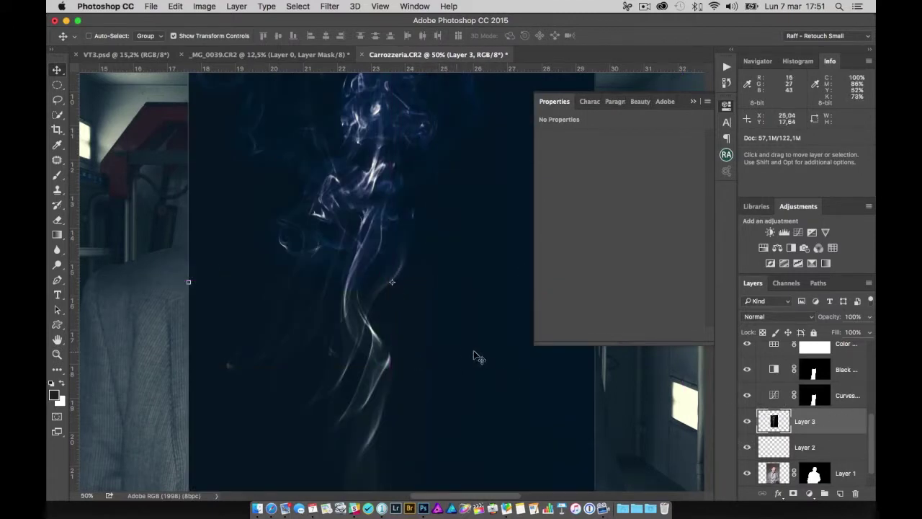
pyautogui.scroll(-2, 399, 322)
pyautogui.scroll(-2, 400, 322)
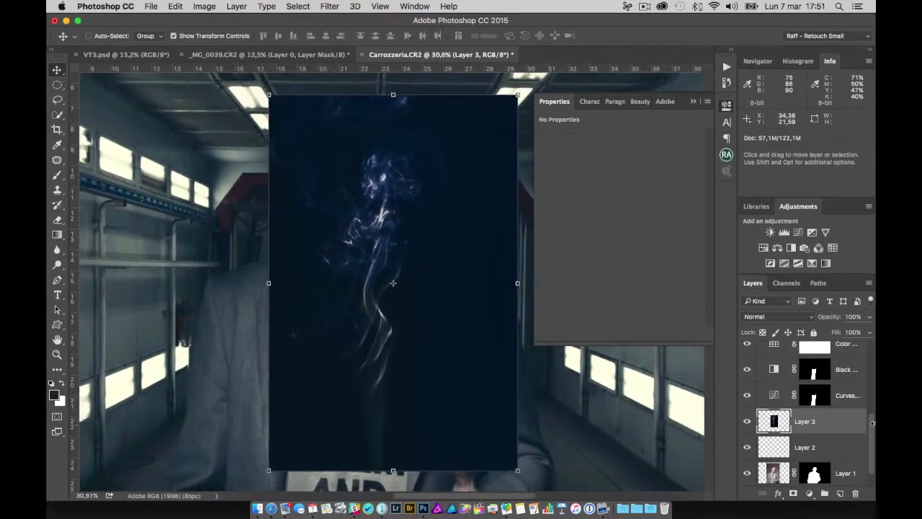
pyautogui.keyDown('shift'); pyautogui.click(804, 447); pyautogui.keyUp('shift')
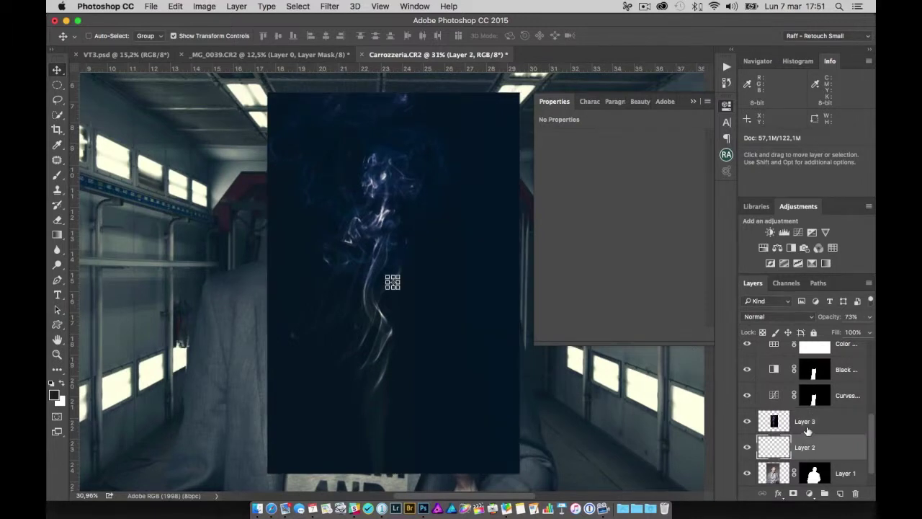
pyautogui.moveTo(807, 421); pyautogui.dragTo(789, 358)
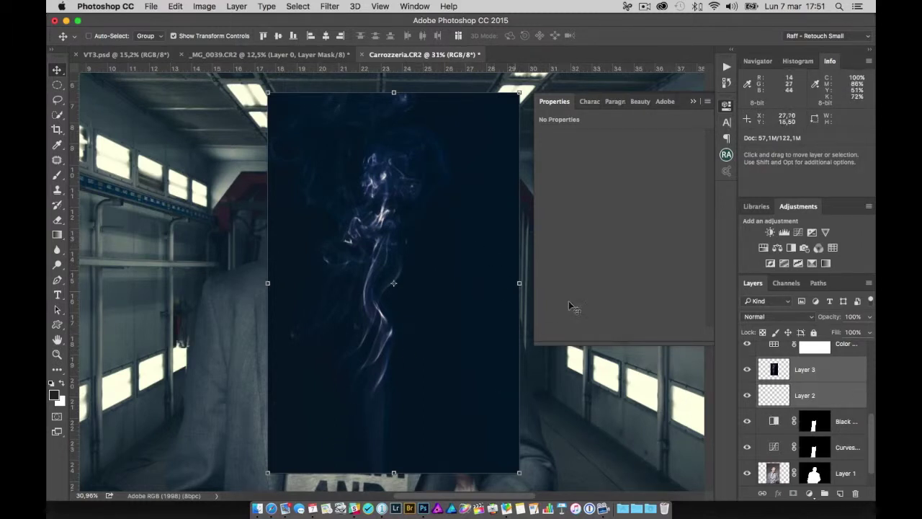
pyautogui.click(769, 379)
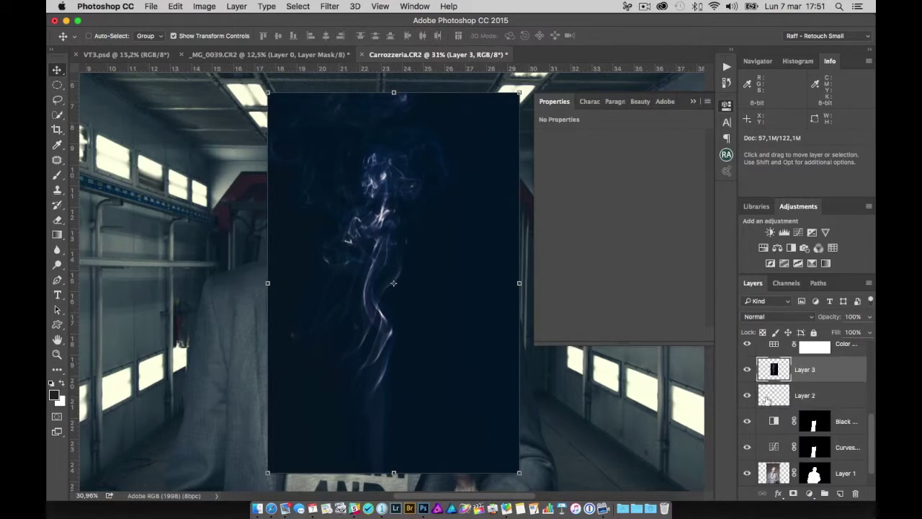
pyautogui.press('super+shift+u')
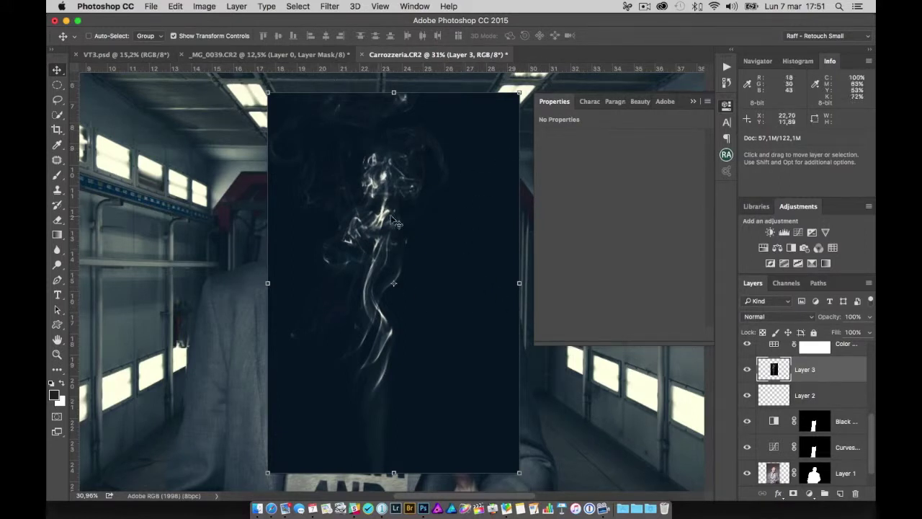
# Set Layer 3 to Screen blend mode and move the smoke beside the man's head.
pyautogui.click(761, 318)
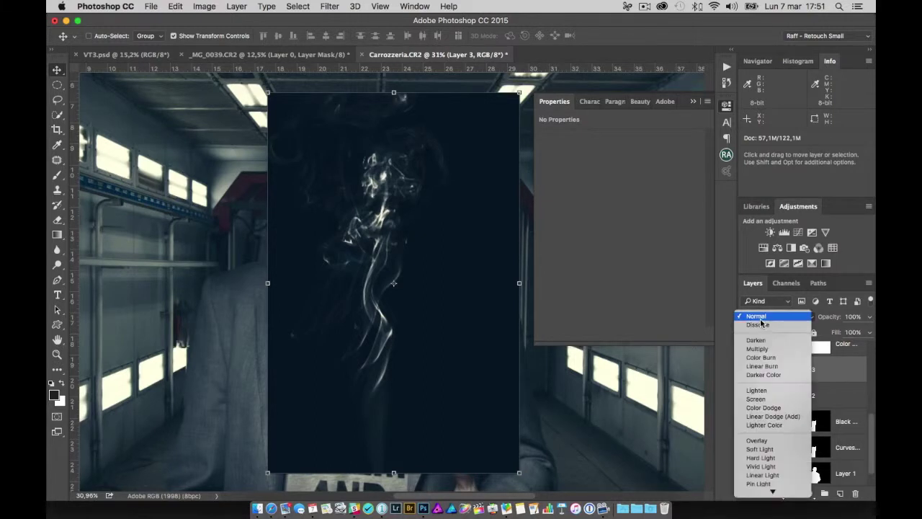
pyautogui.click(765, 399)
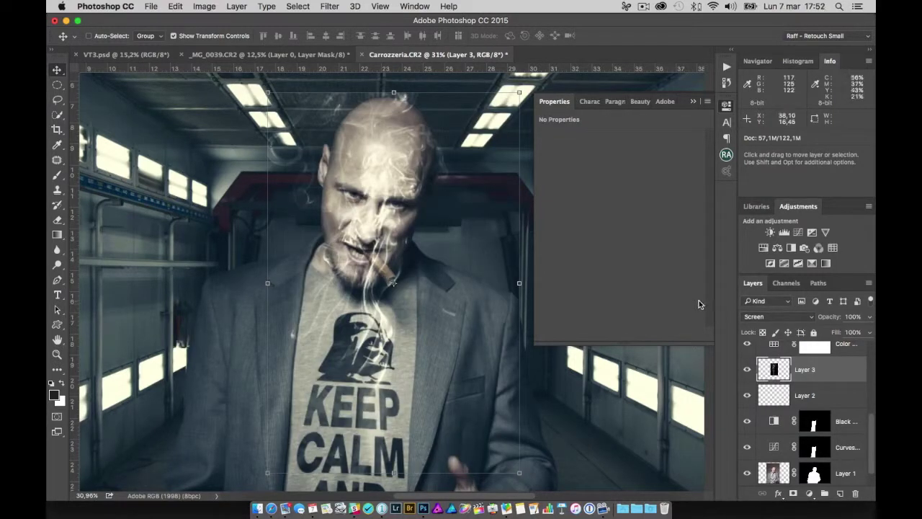
pyautogui.scroll(-2, 348, 276)
pyautogui.moveTo(366, 232)
pyautogui.mouseDown()
pyautogui.moveTo(452, 196)
pyautogui.moveTo(448, 214)
pyautogui.mouseUp()
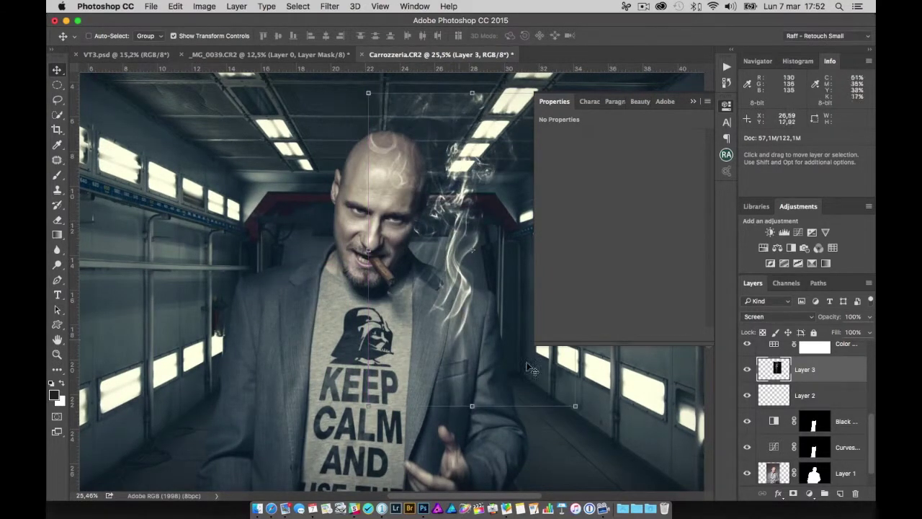
pyautogui.click(757, 321)
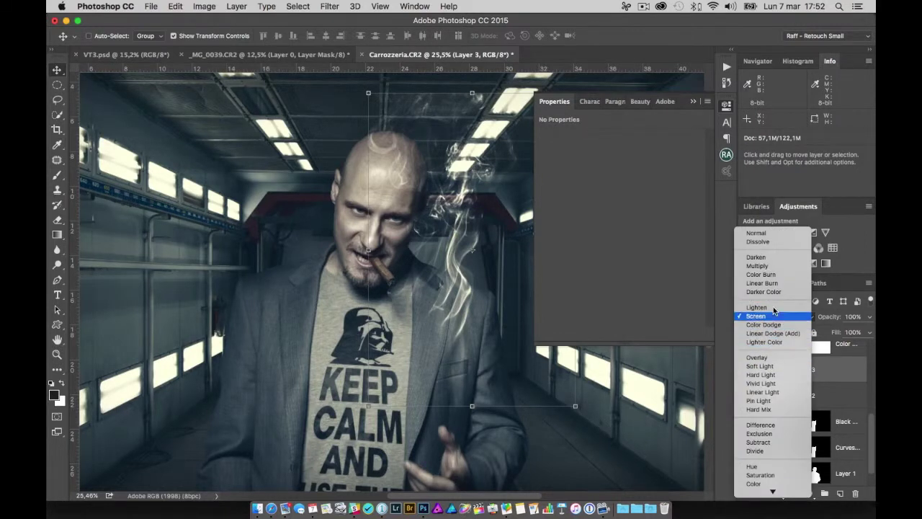
pyautogui.click(853, 398)
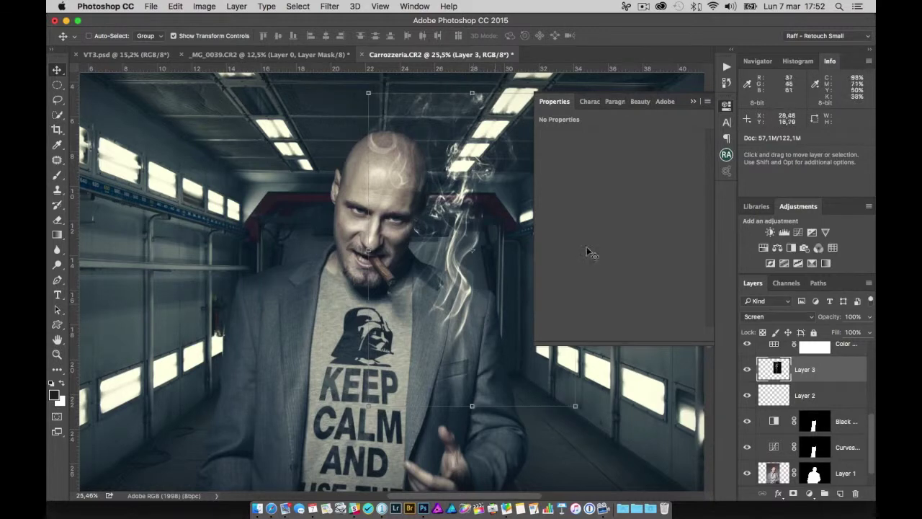
pyautogui.click(727, 106)
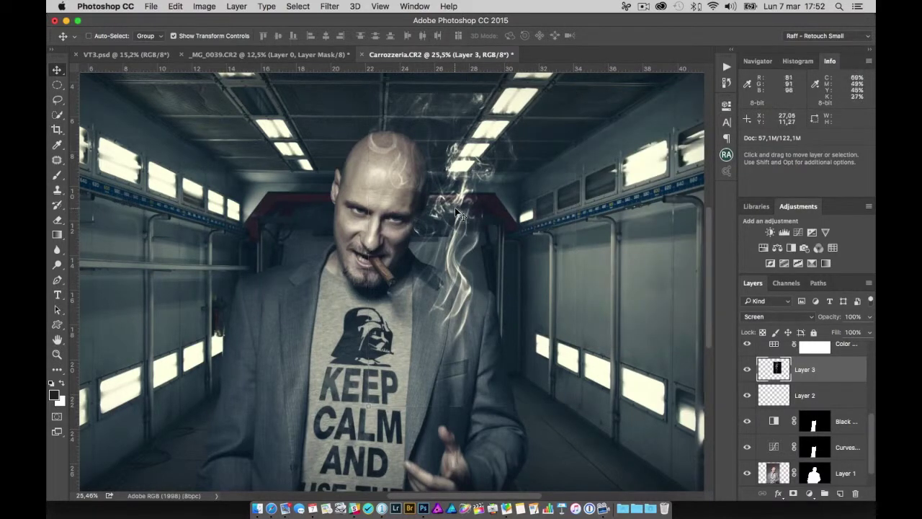
pyautogui.moveTo(455, 213); pyautogui.dragTo(549, 284)
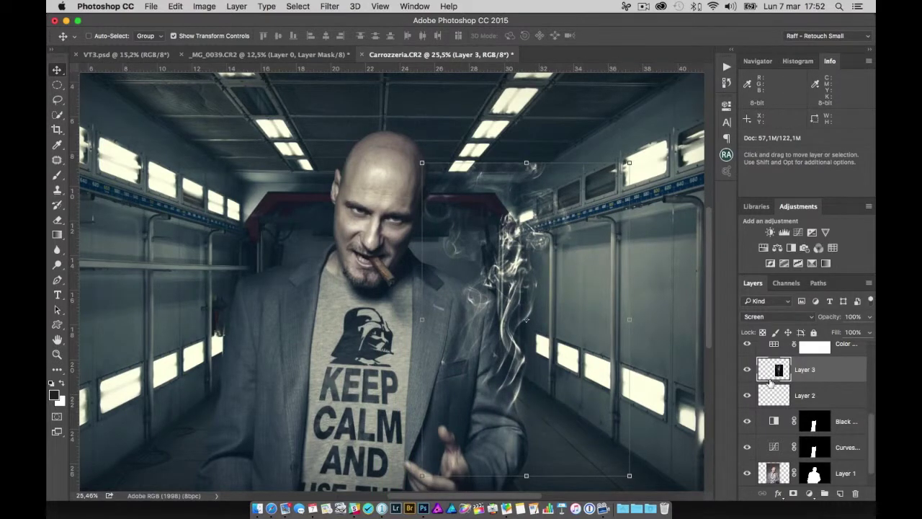
# Apply Levels to the smoke with input values 16 / 1.55 / 255.
pyautogui.hotkey('ctrl', 'l')
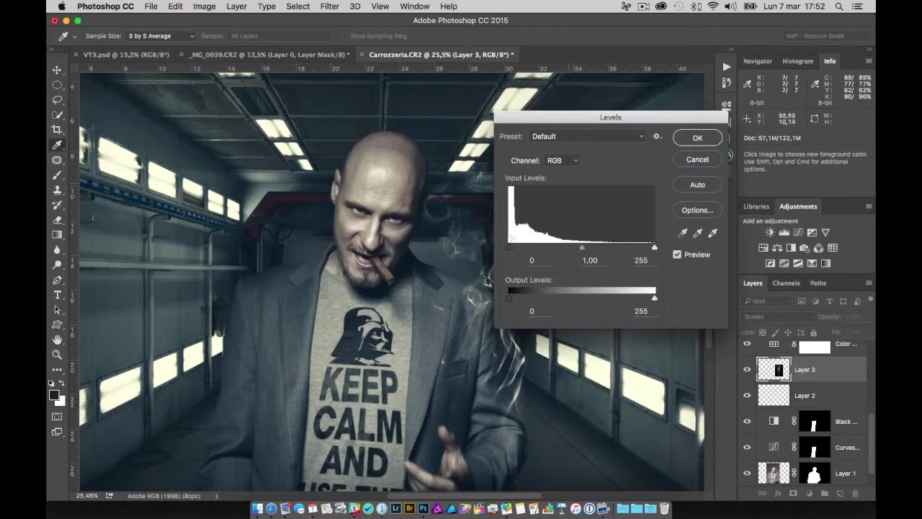
pyautogui.moveTo(488, 115)
pyautogui.mouseDown()
pyautogui.moveTo(257, 181)
pyautogui.moveTo(130, 156)
pyautogui.mouseUp()
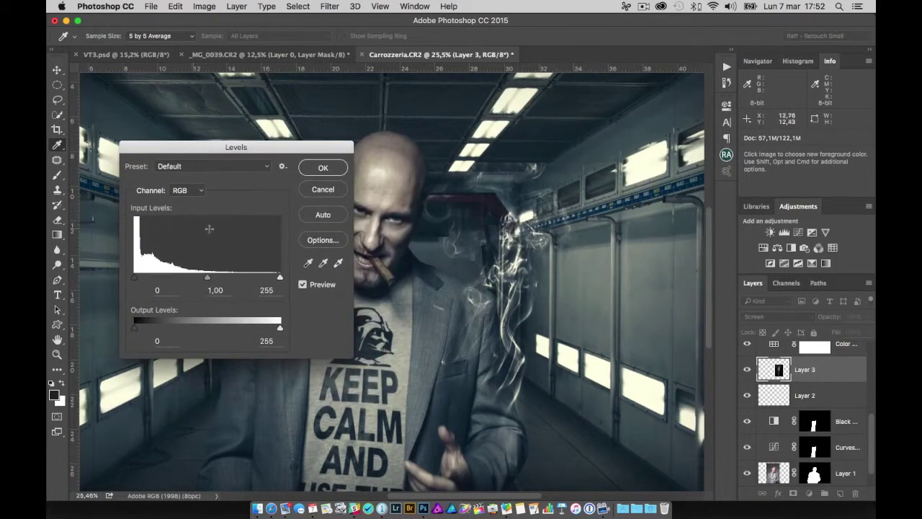
pyautogui.moveTo(280, 278)
pyautogui.mouseDown()
pyautogui.moveTo(268, 278)
pyautogui.moveTo(280, 278)
pyautogui.mouseUp()
pyautogui.moveTo(144, 282); pyautogui.dragTo(167, 282)
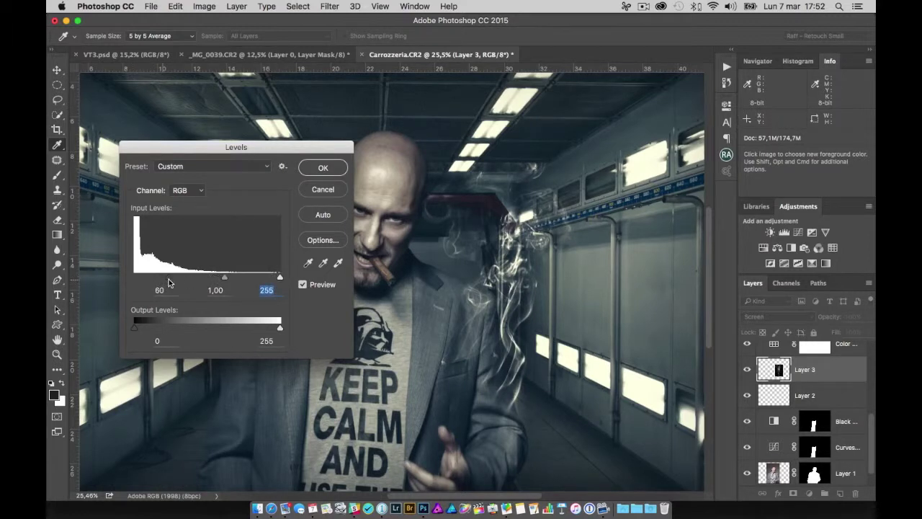
pyautogui.moveTo(167, 282); pyautogui.dragTo(146, 282)
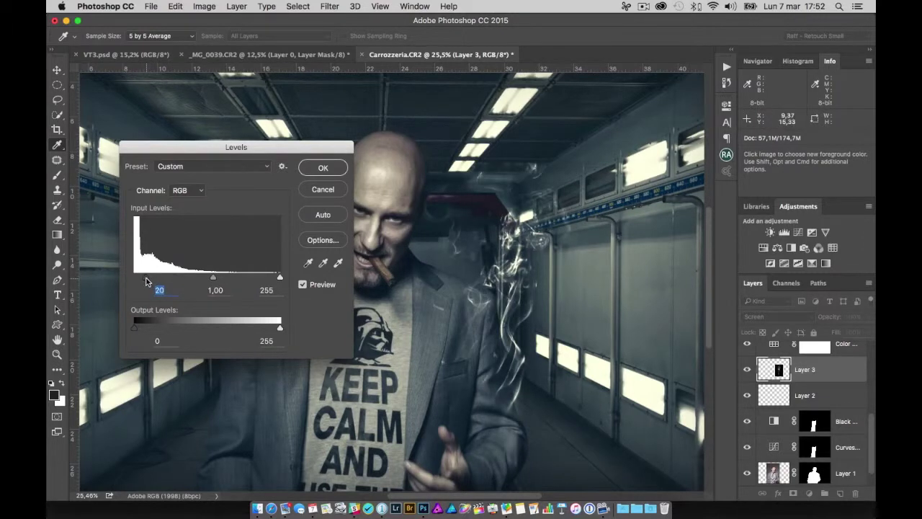
pyautogui.moveTo(146, 281); pyautogui.dragTo(143, 282)
pyautogui.moveTo(211, 280); pyautogui.dragTo(190, 279)
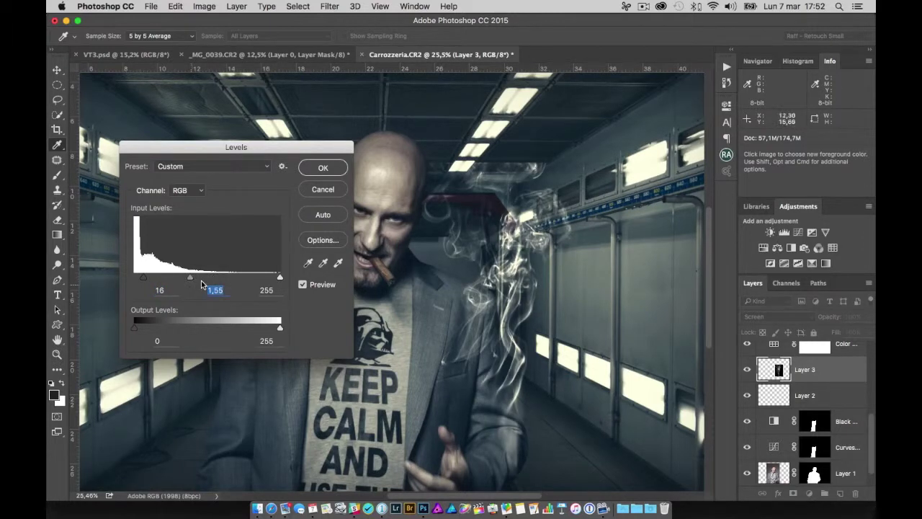
pyautogui.press('Return')
pyautogui.press('v')
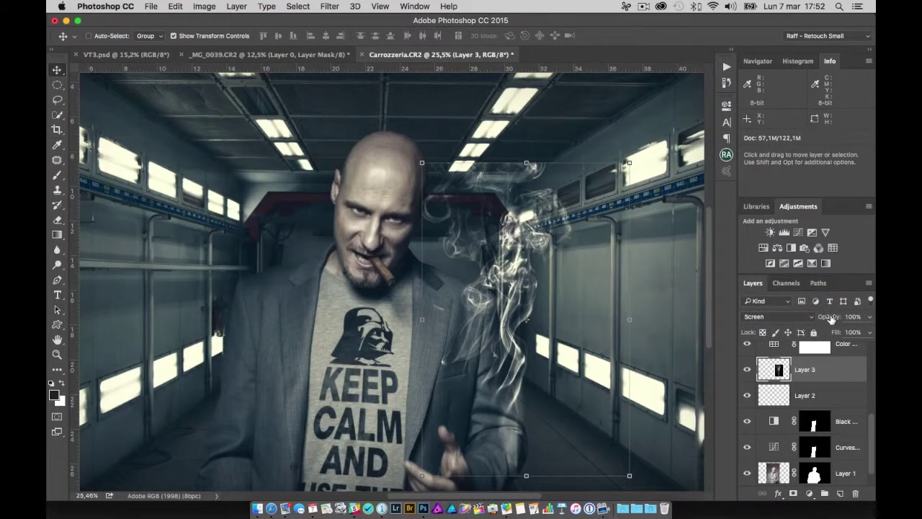
# Drop Layer 3's opacity to 78% and move the smoke above the bald head.
pyautogui.moveTo(830, 319); pyautogui.dragTo(815, 319)
pyautogui.moveTo(505, 287)
pyautogui.mouseDown()
pyautogui.moveTo(395, 175)
pyautogui.moveTo(389, 181)
pyautogui.mouseUp()
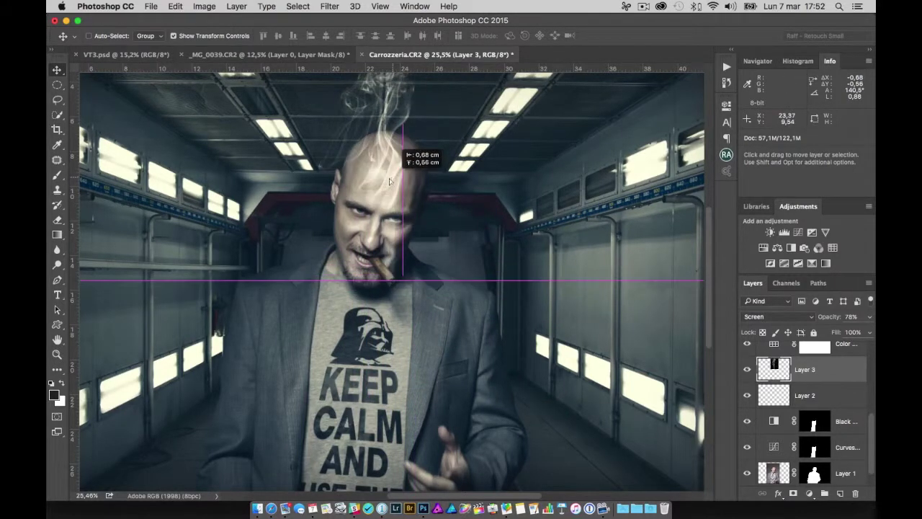
pyautogui.scroll(-3, 479, 340)
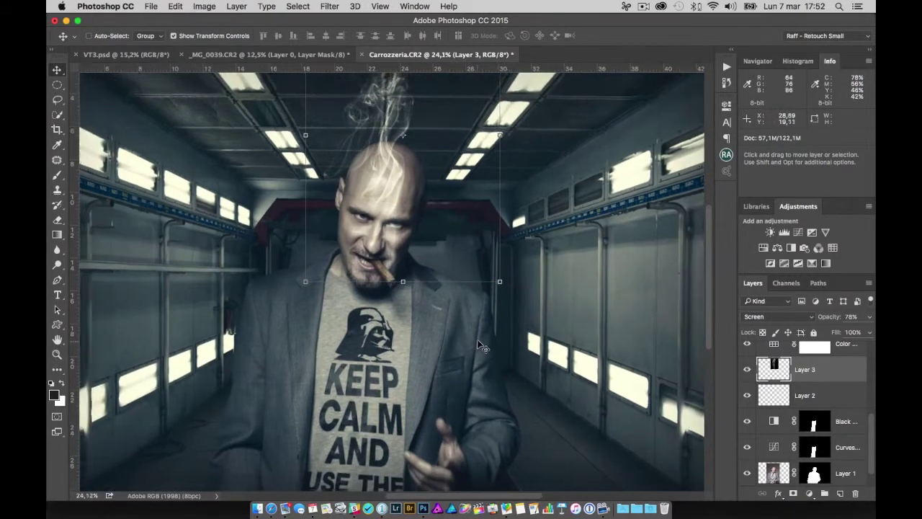
pyautogui.scroll(-1, 479, 336)
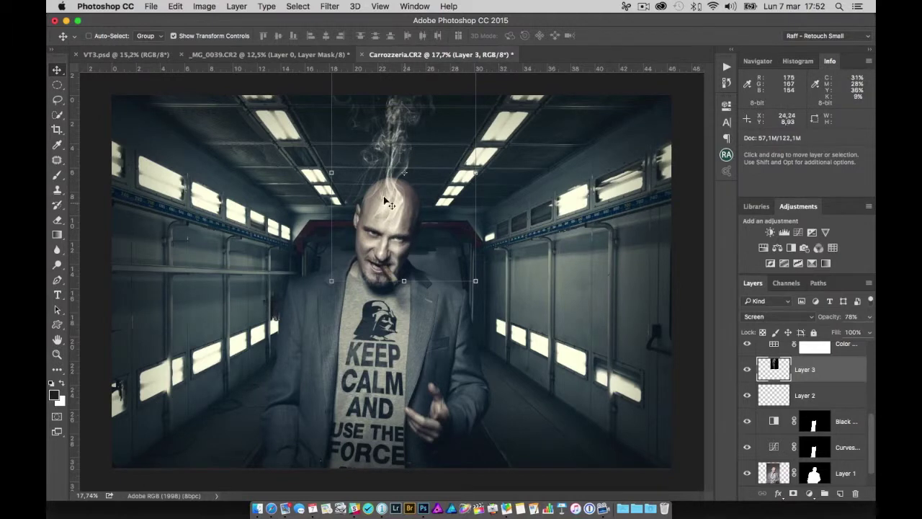
pyautogui.scroll(1, 384, 201)
pyautogui.scroll(3, 384, 202)
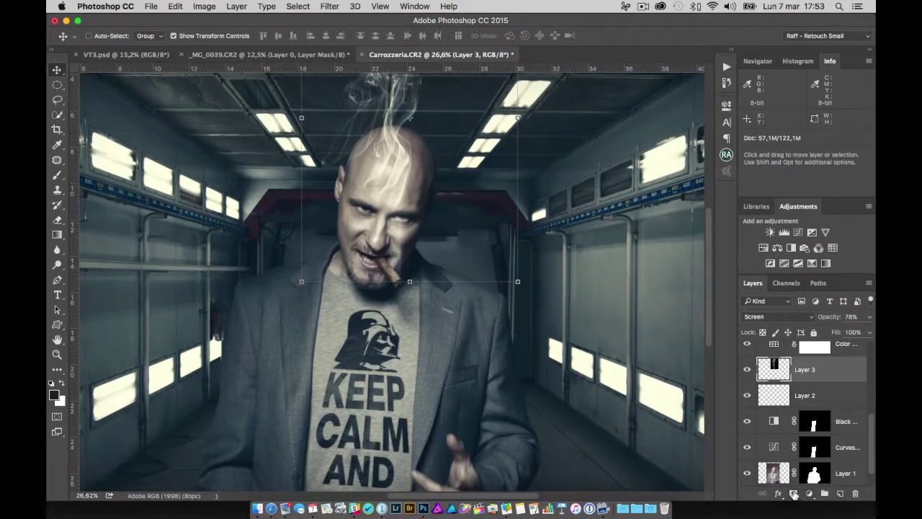
# Add a mask to Layer 3 and paint out forehead smoke with a 390 px black brush.
pyautogui.click(794, 494)
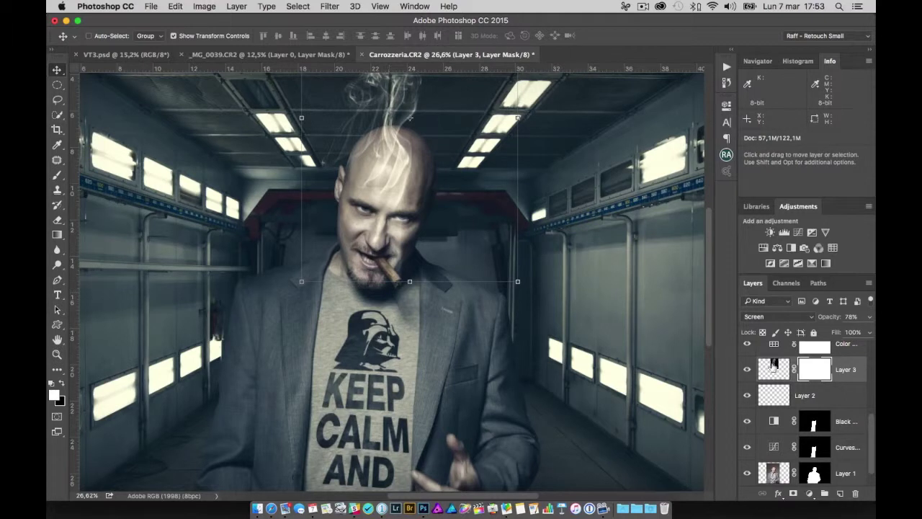
pyautogui.click(57, 175)
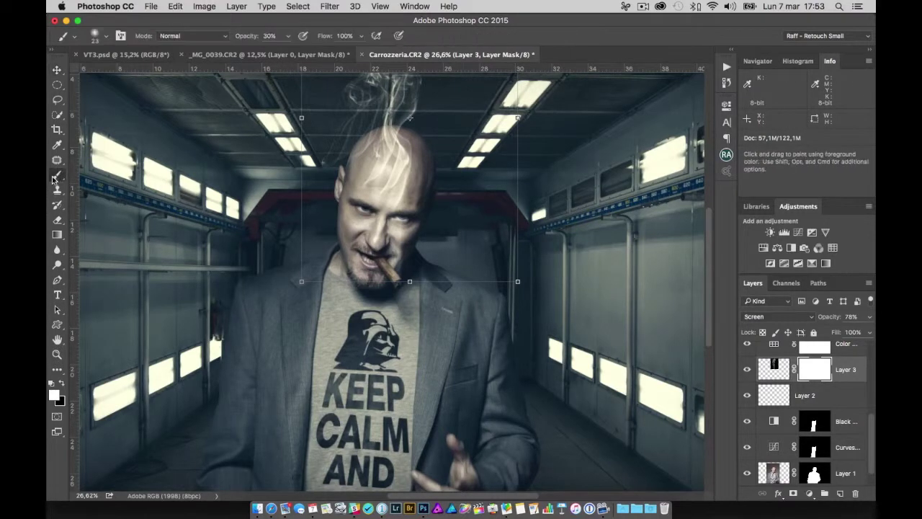
pyautogui.click(61, 384)
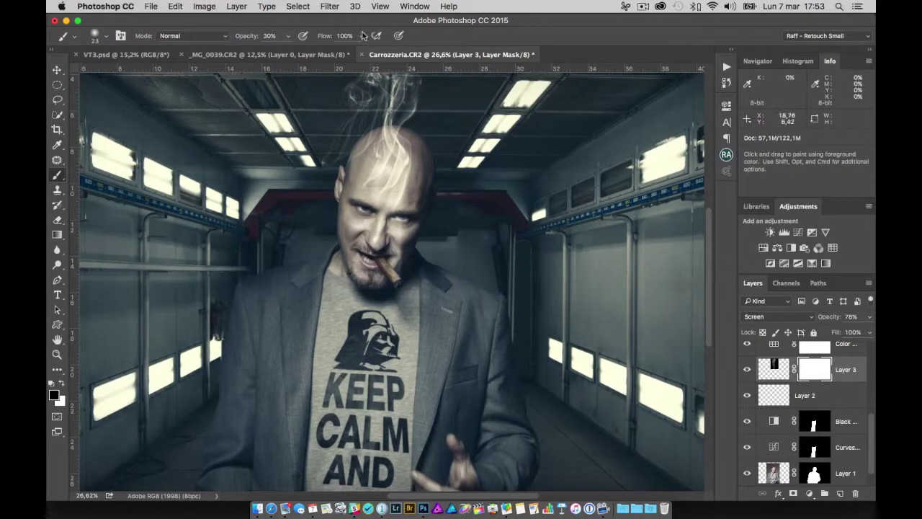
pyautogui.moveTo(407, 189); pyautogui.dragTo(370, 185)
pyautogui.moveTo(284, 190)
pyautogui.mouseDown()
pyautogui.moveTo(403, 190)
pyautogui.moveTo(389, 152)
pyautogui.mouseUp()
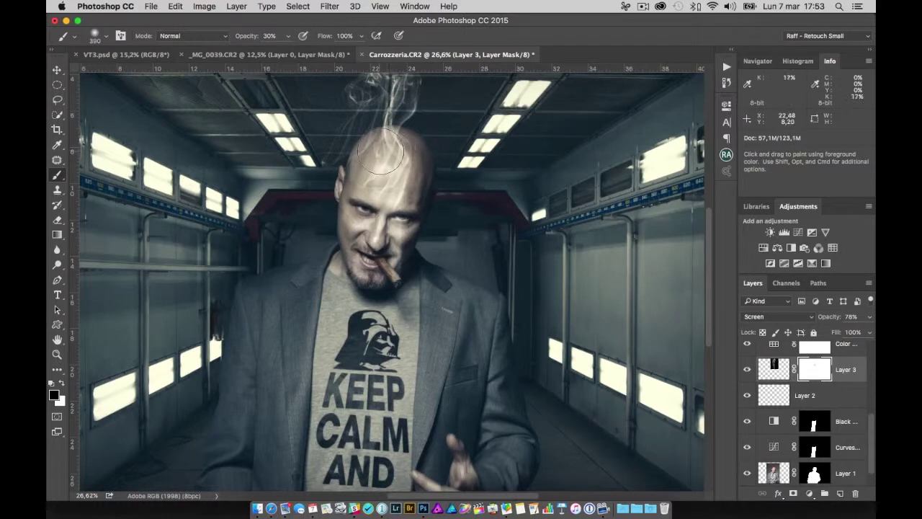
pyautogui.moveTo(390, 153); pyautogui.dragTo(411, 166)
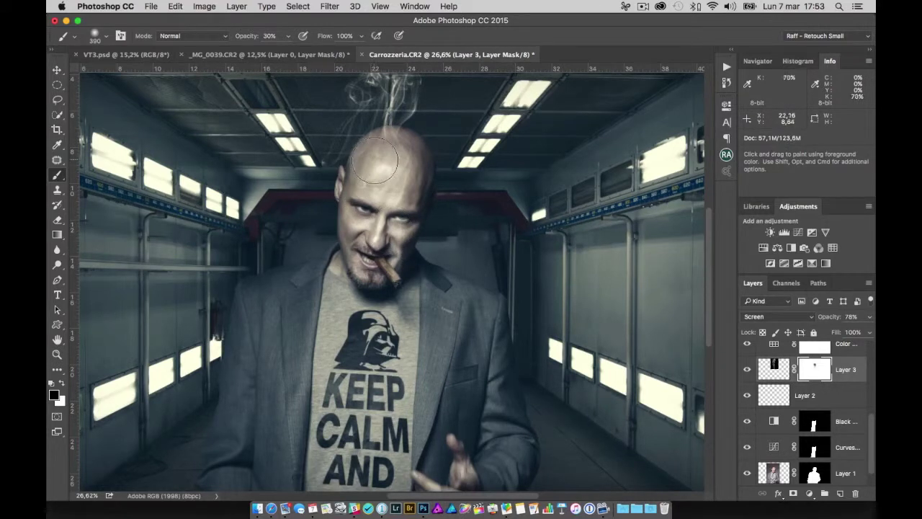
pyautogui.scroll(-3, 330, 339)
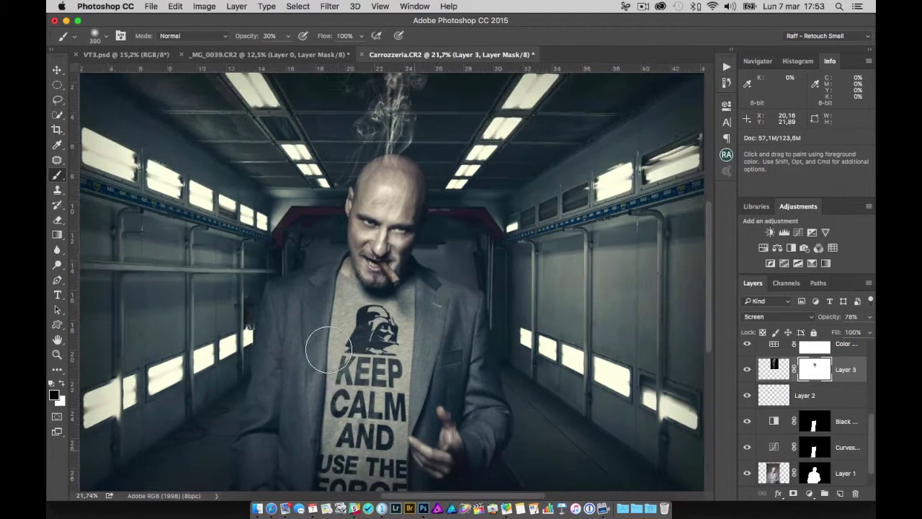
pyautogui.scroll(1, 330, 339)
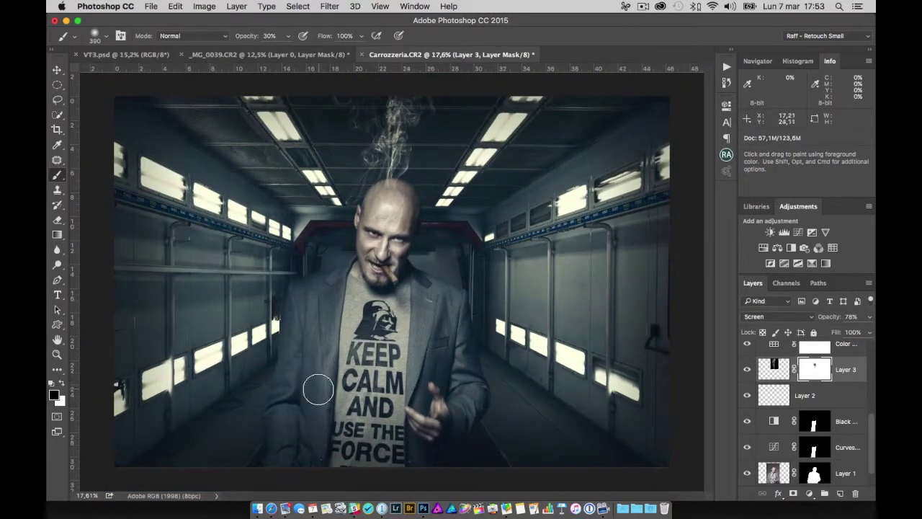
pyautogui.scroll(3, 314, 375)
pyautogui.scroll(1, 315, 366)
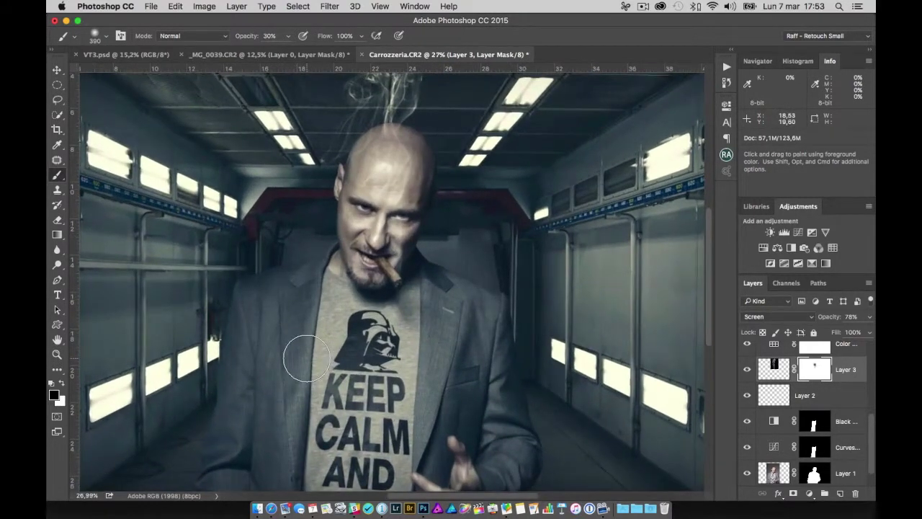
pyautogui.scroll(-1, 306, 358)
pyautogui.scroll(1, 305, 358)
pyautogui.scroll(1, 306, 358)
pyautogui.scroll(-2, 304, 357)
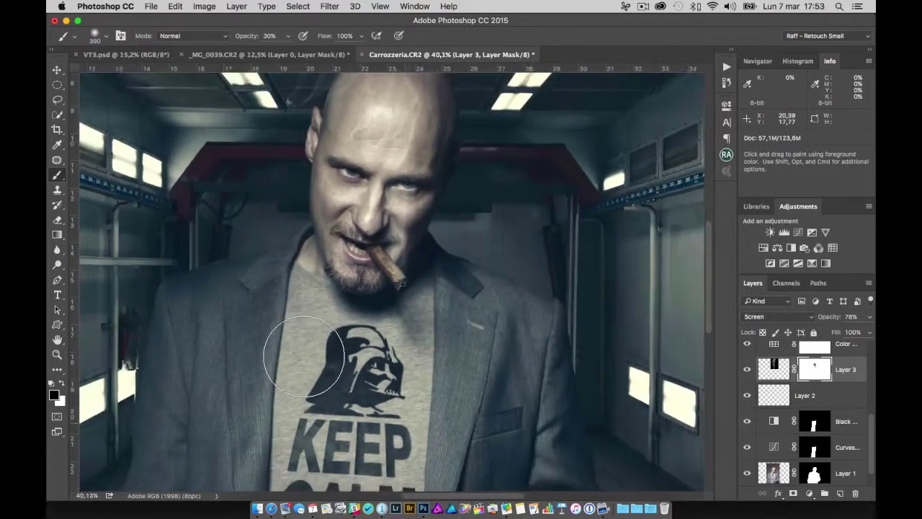
pyautogui.scroll(-2, 303, 357)
pyautogui.scroll(-3, 304, 358)
pyautogui.scroll(1, 303, 357)
pyautogui.scroll(1, 304, 356)
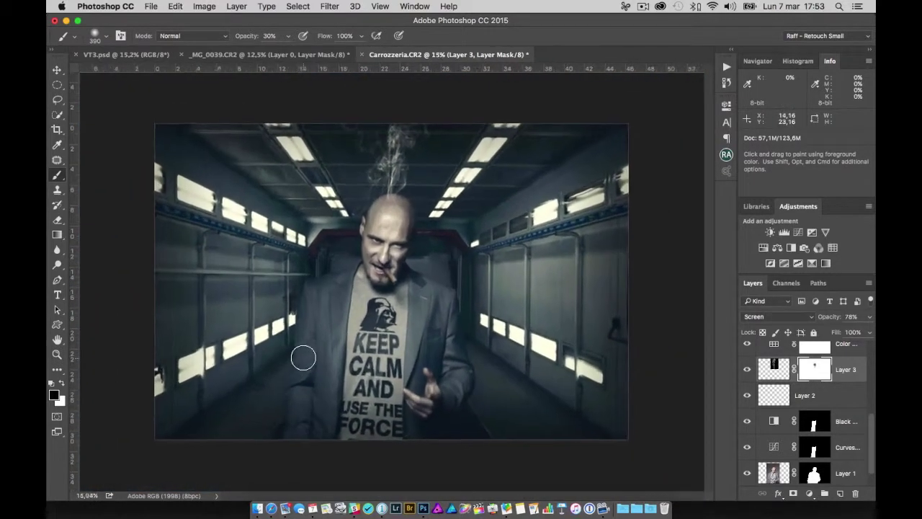
pyautogui.press('super')
pyautogui.scroll(-1, 304, 330)
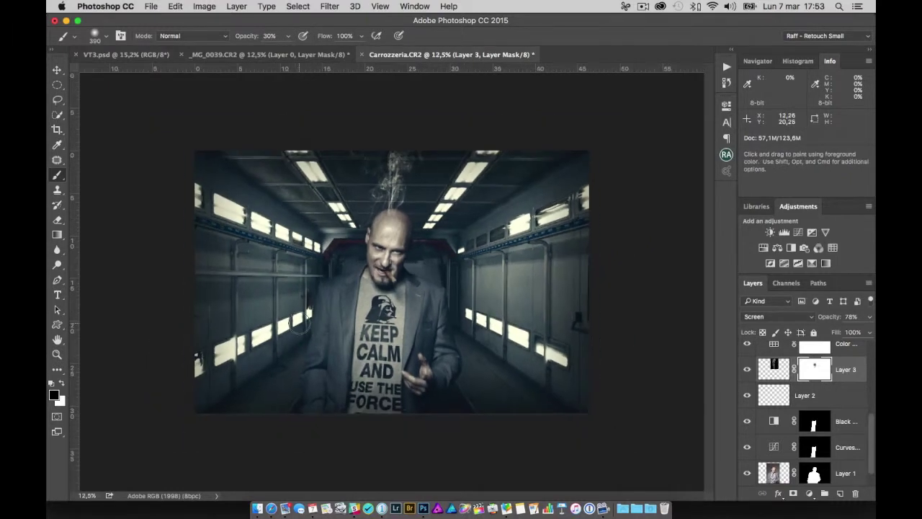
pyautogui.press('super')
pyautogui.scroll(1, 303, 329)
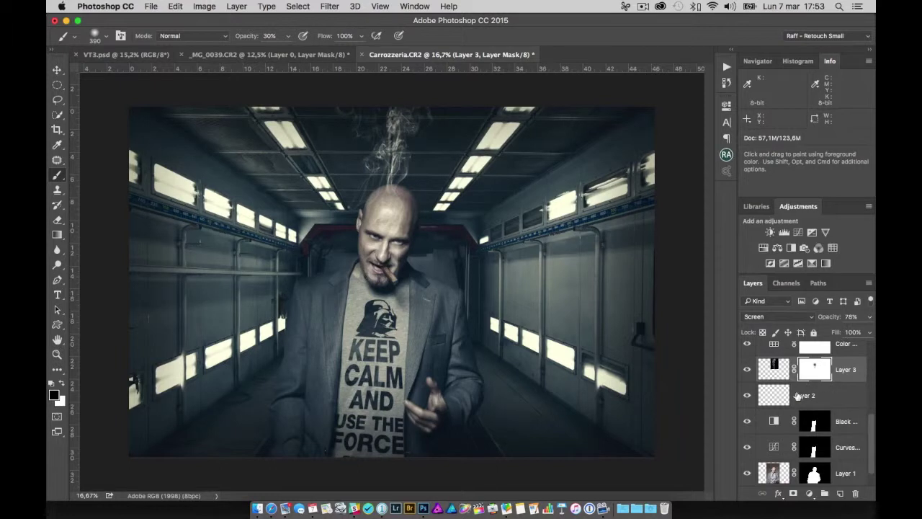
pyautogui.scroll(5, 798, 396)
# Stamp all visible layers into a new Layer 4 above the top Curves layer.
pyautogui.click(854, 357)
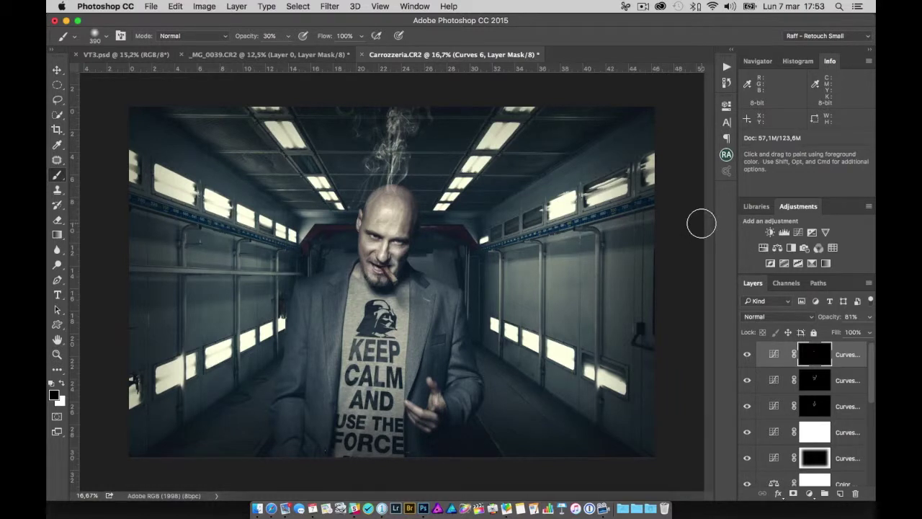
pyautogui.press('super')
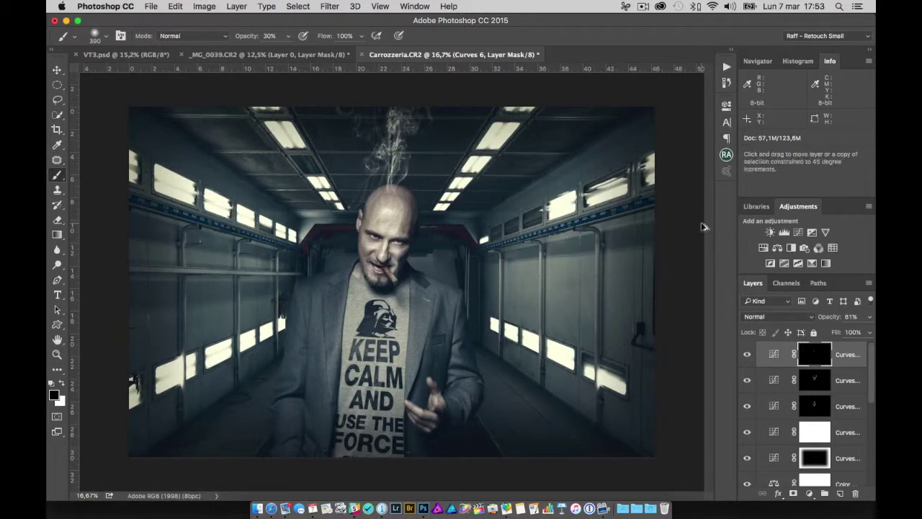
pyautogui.press('super+alt+shift+e')
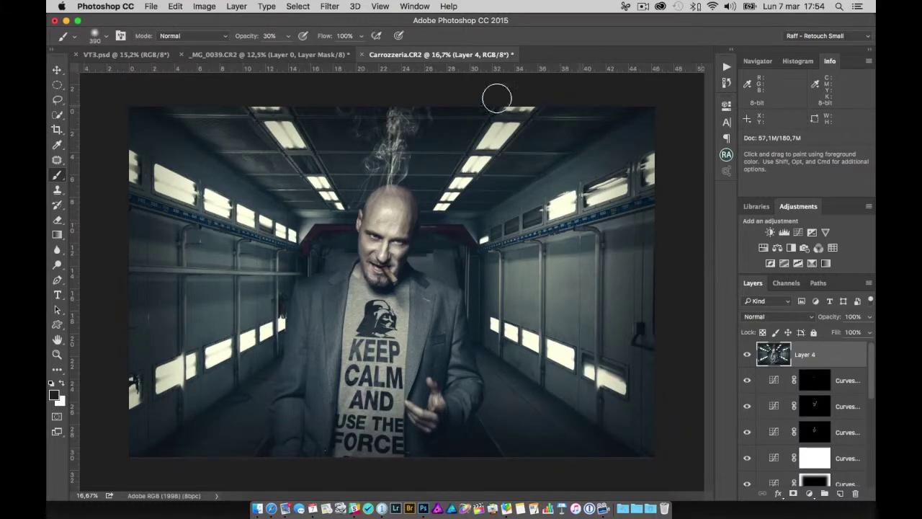
pyautogui.click(205, 6)
pyautogui.moveTo(223, 38)
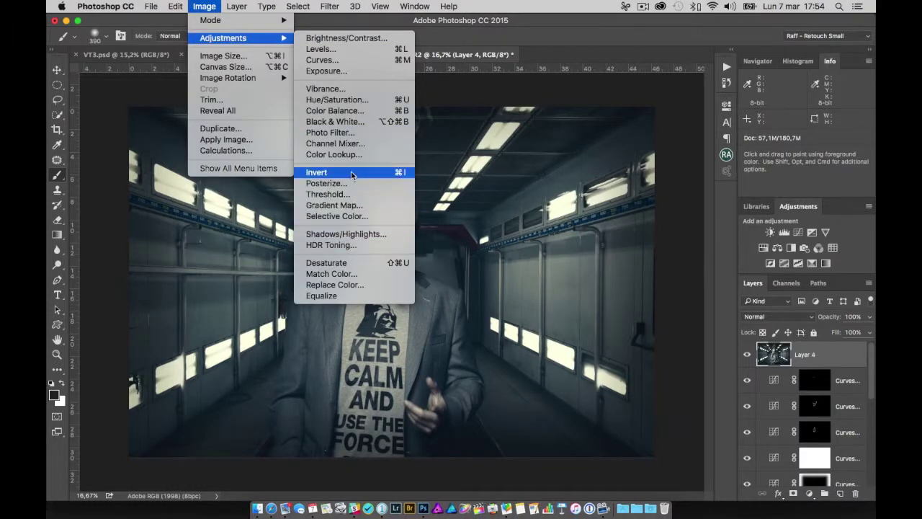
# Desaturate merged Layer 4 and blend it in Soft Light at 58% opacity.
pyautogui.click(360, 262)
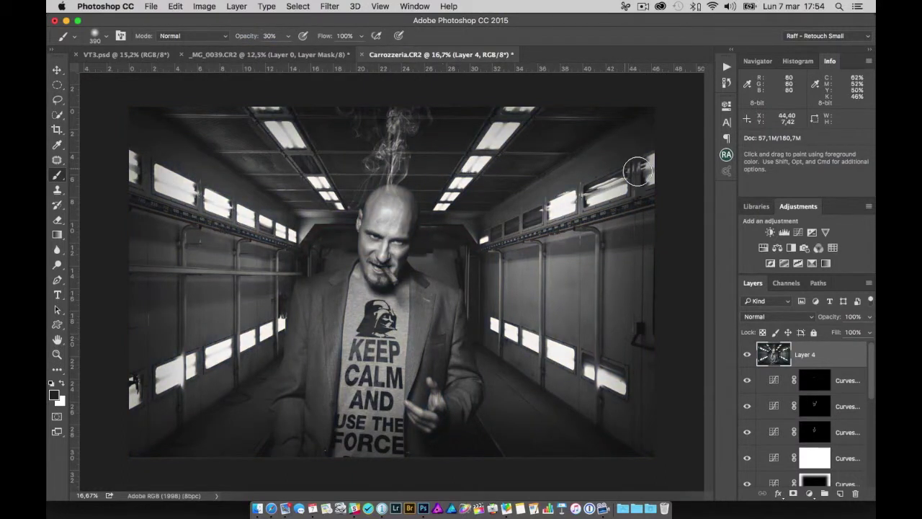
pyautogui.click(767, 319)
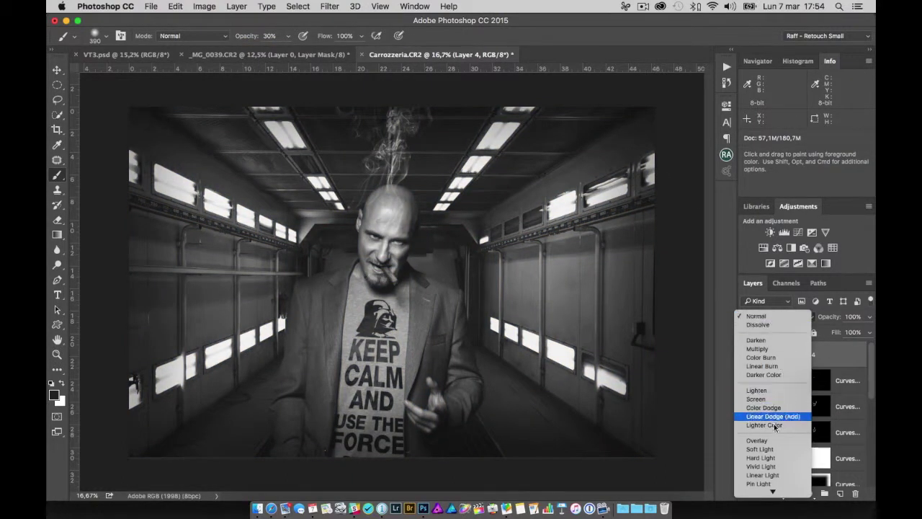
pyautogui.click(770, 467)
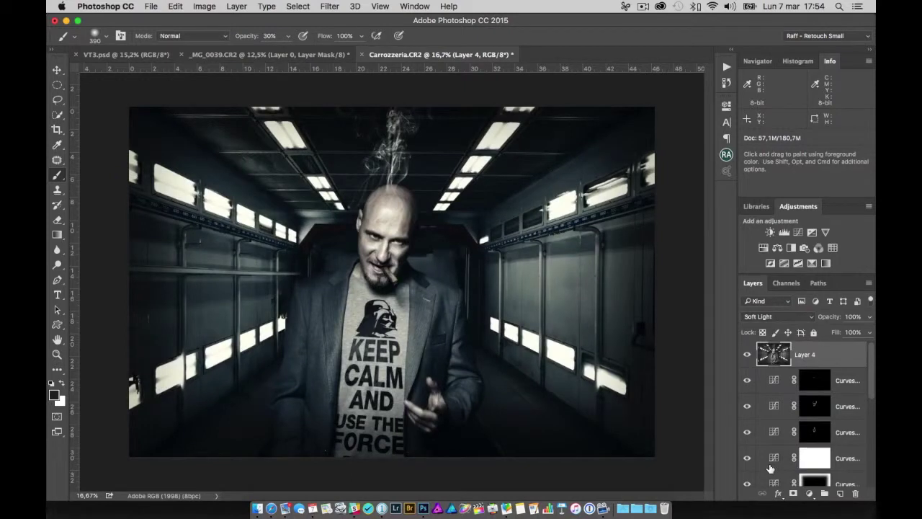
pyautogui.moveTo(832, 322)
pyautogui.mouseDown()
pyautogui.moveTo(803, 324)
pyautogui.moveTo(765, 376)
pyautogui.mouseUp()
pyautogui.click(747, 356)
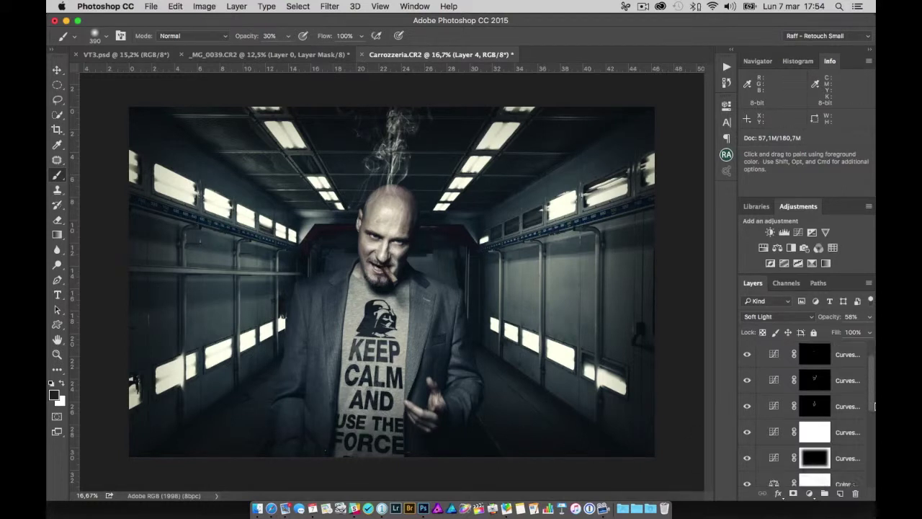
pyautogui.moveTo(874, 373); pyautogui.dragTo(874, 489)
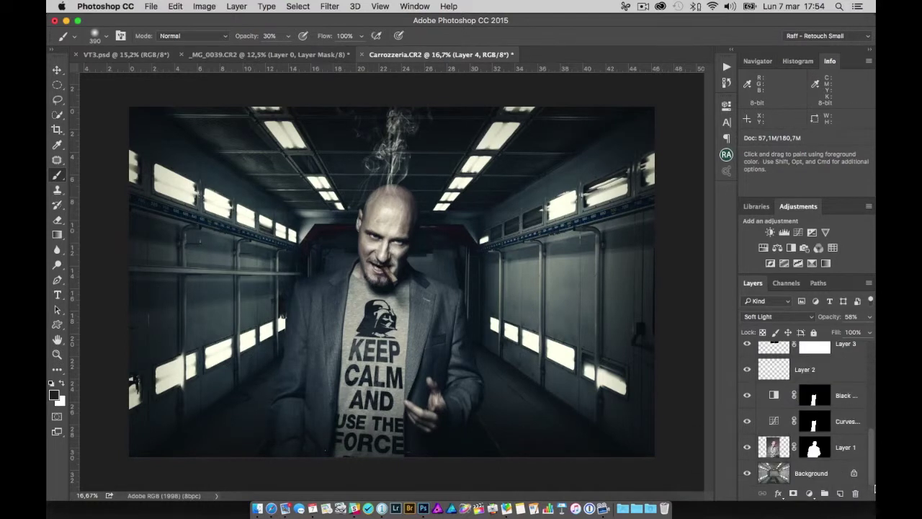
# Duplicate the figure-masked lower Curves layer with Cmd+J and drag its mask toward Layer 4.
pyautogui.click(747, 421)
pyautogui.click(747, 420)
pyautogui.click(812, 424)
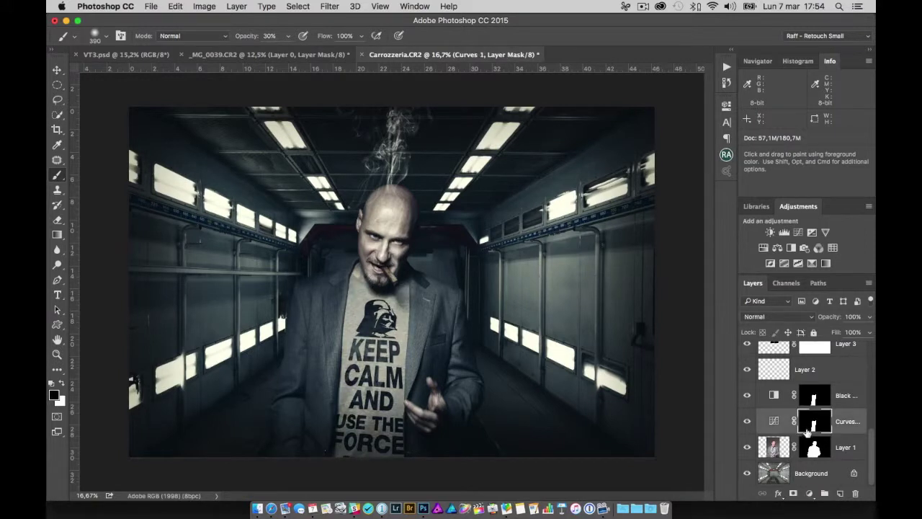
pyautogui.press('super+j')
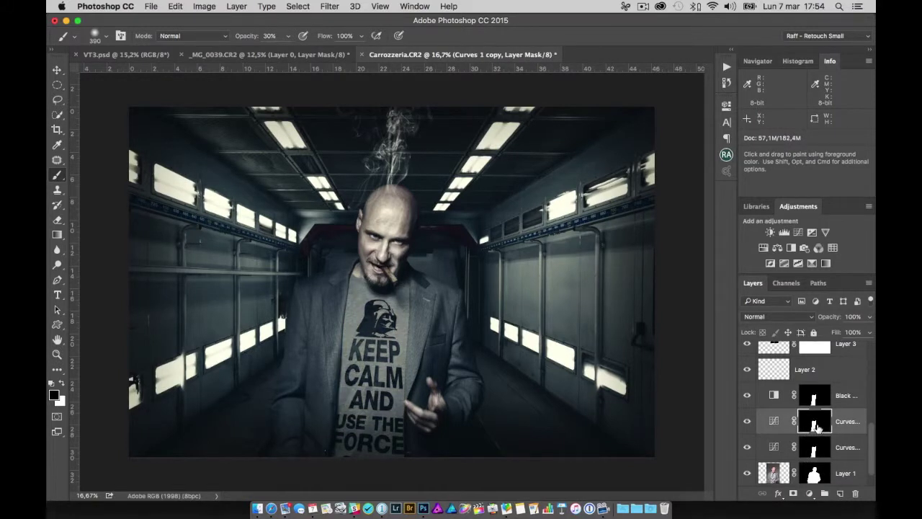
pyautogui.moveTo(816, 425)
pyautogui.mouseDown()
pyautogui.moveTo(813, 335)
pyautogui.moveTo(809, 344)
pyautogui.mouseUp()
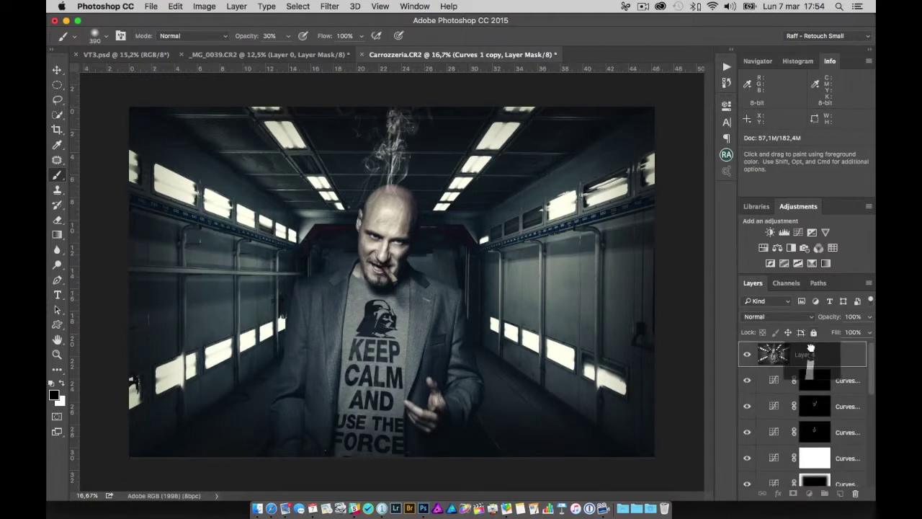
pyautogui.moveTo(809, 344); pyautogui.dragTo(804, 349)
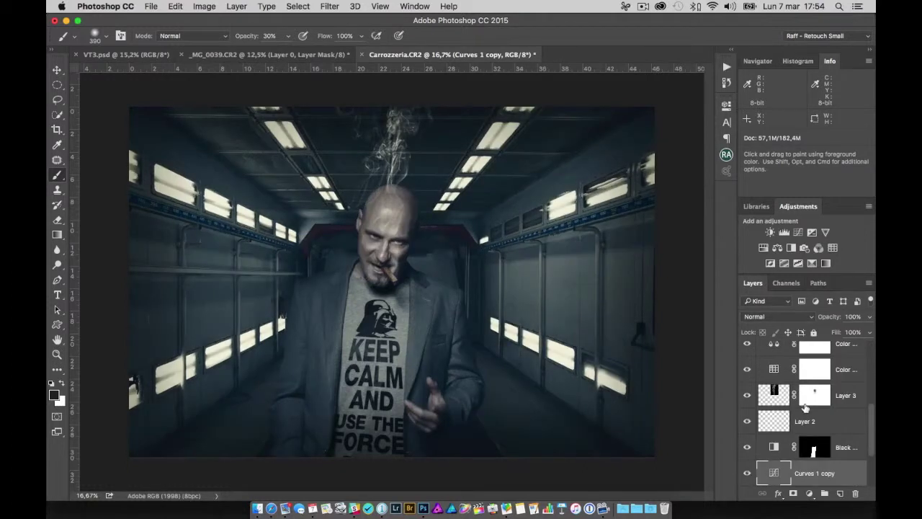
# Give the Curves 1 copy the figure mask, move it above Layer 4, and compare.
pyautogui.scroll(1, 807, 416)
pyautogui.scroll(5, 806, 416)
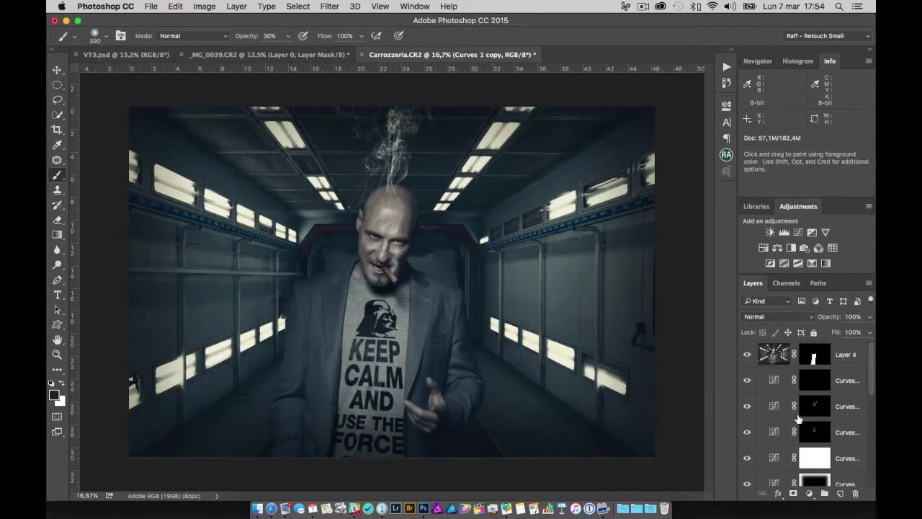
pyautogui.scroll(-5, 800, 419)
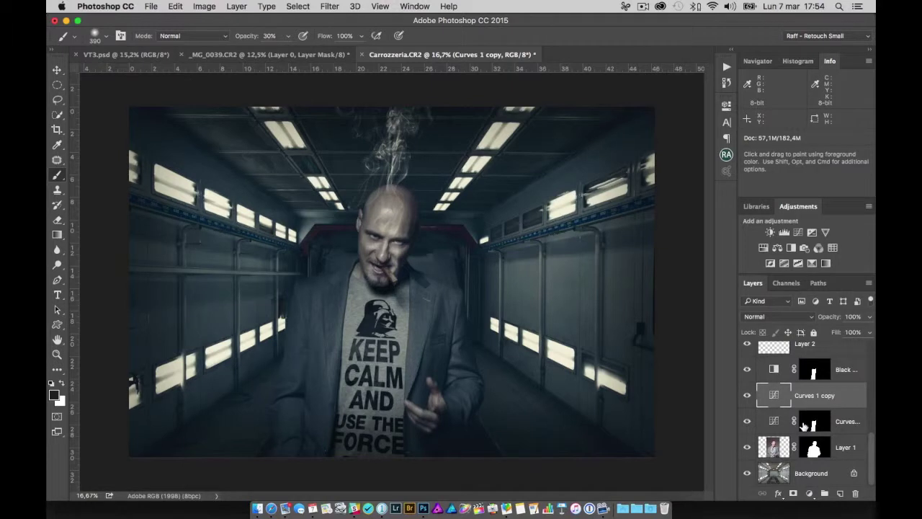
pyautogui.moveTo(769, 387); pyautogui.dragTo(776, 395)
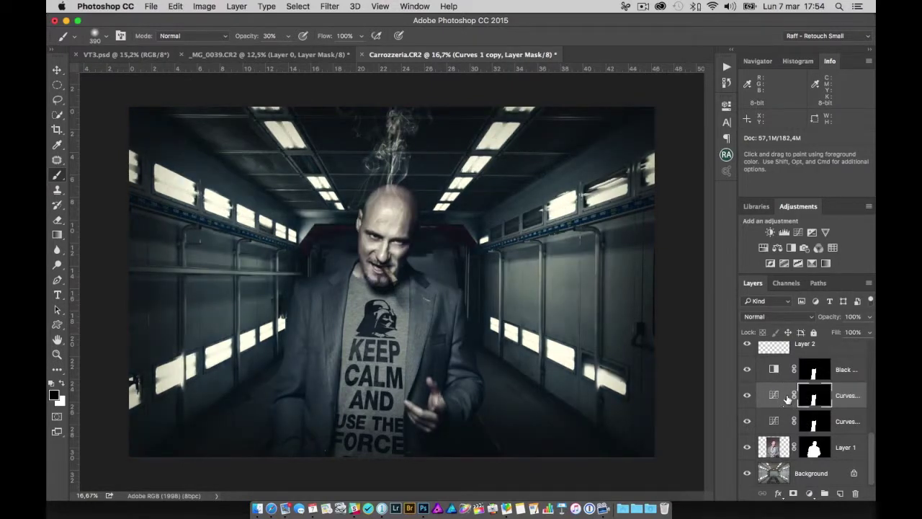
pyautogui.scroll(5, 771, 367)
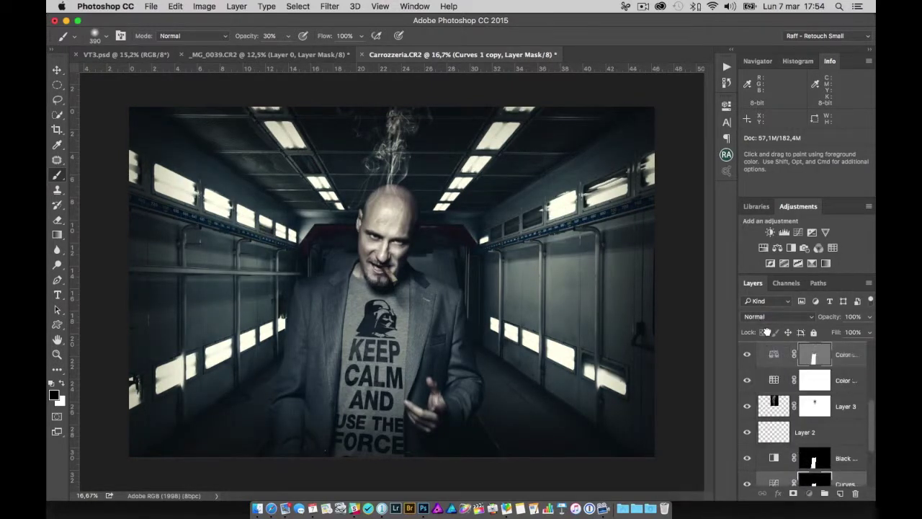
pyautogui.scroll(2, 769, 342)
pyautogui.moveTo(770, 349); pyautogui.dragTo(774, 363)
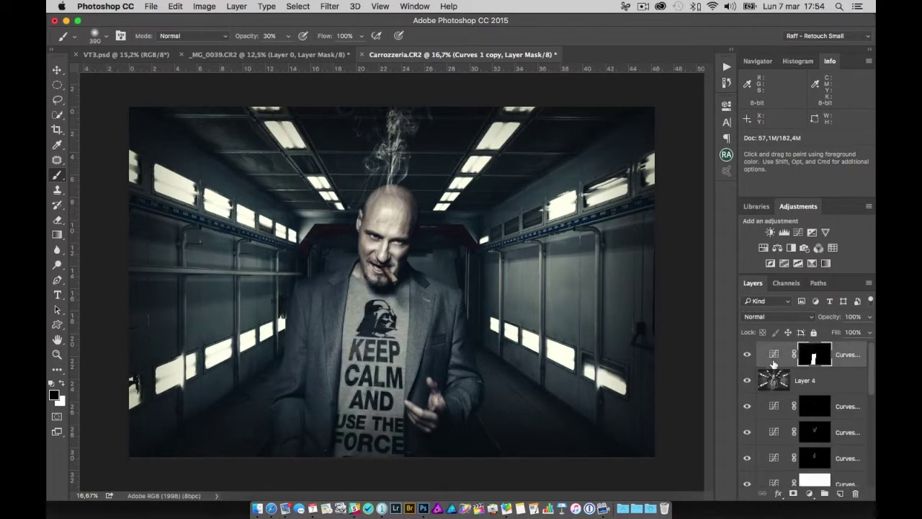
pyautogui.click(747, 353)
pyautogui.click(747, 354)
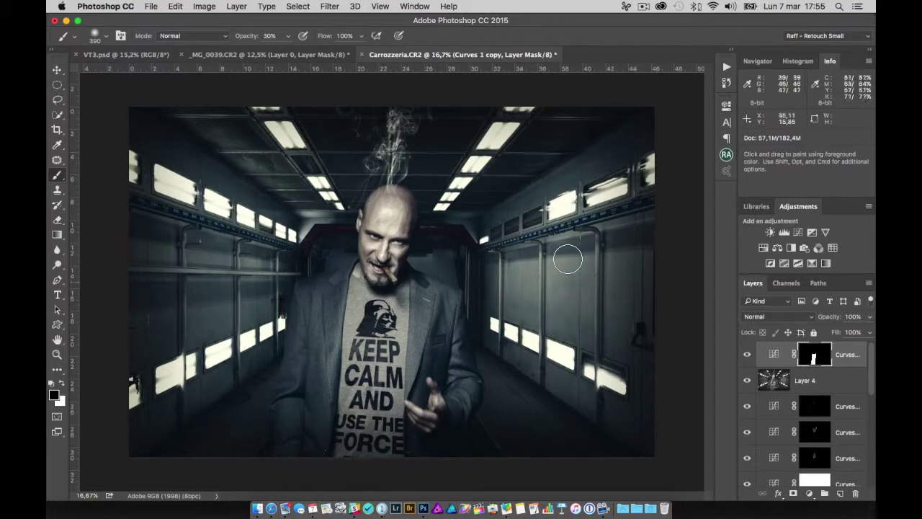
pyautogui.scroll(-1, 372, 353)
pyautogui.scroll(2, 373, 353)
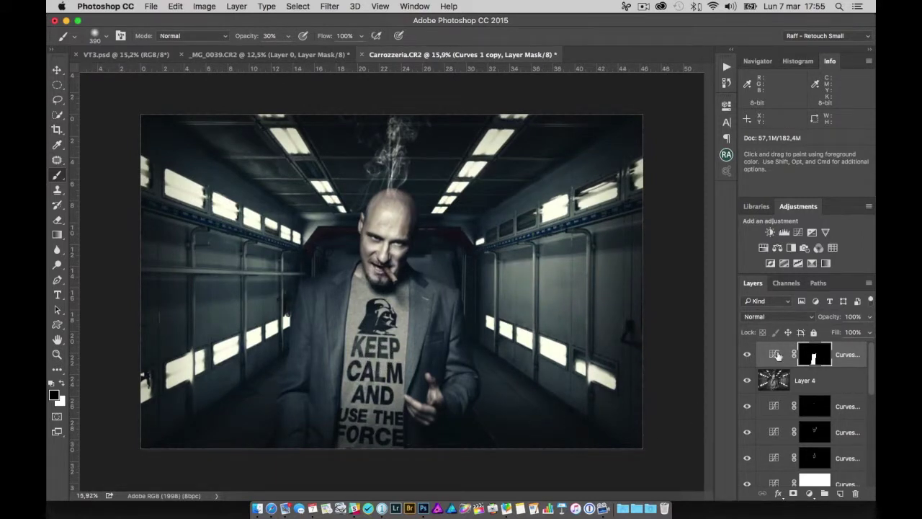
# Add a Color Balance layer (midtones Cyan/Red −14, Yellow/Blue +30) and replace its mask with the figure mask.
pyautogui.click(777, 248)
pyautogui.moveTo(606, 164); pyautogui.dragTo(596, 166)
pyautogui.moveTo(607, 205); pyautogui.dragTo(623, 206)
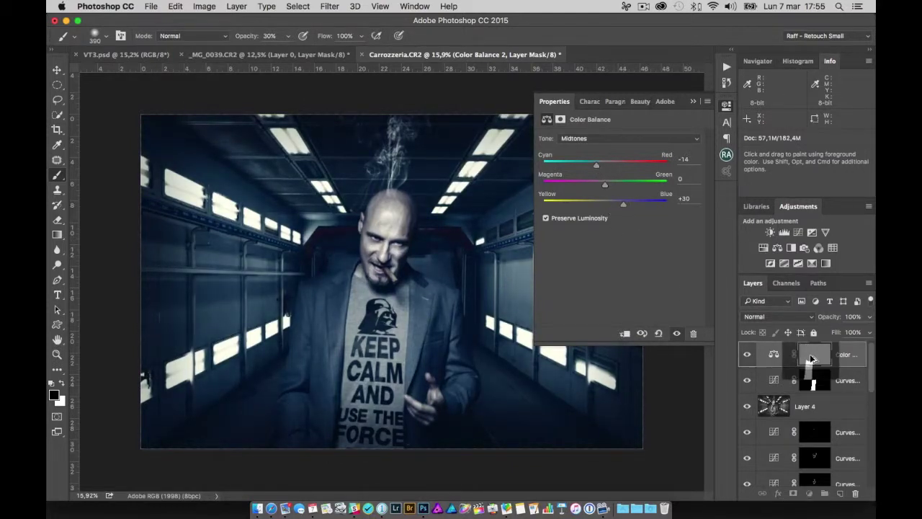
pyautogui.moveTo(814, 380); pyautogui.dragTo(815, 353)
pyautogui.click(555, 182)
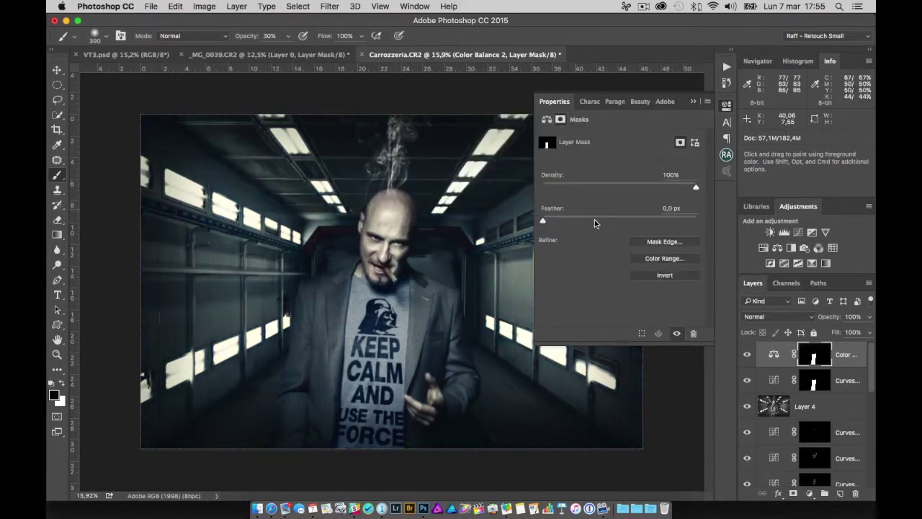
# Lower the Color Balance layer to 49% opacity, compare it on and off, and zoom out.
pyautogui.moveTo(832, 320); pyautogui.dragTo(802, 322)
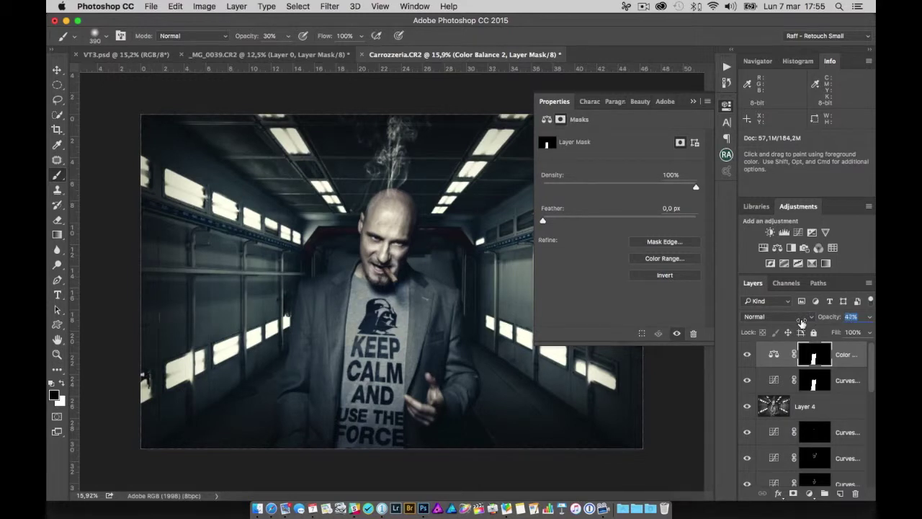
pyautogui.write('49')
pyautogui.click(746, 354)
pyautogui.click(746, 355)
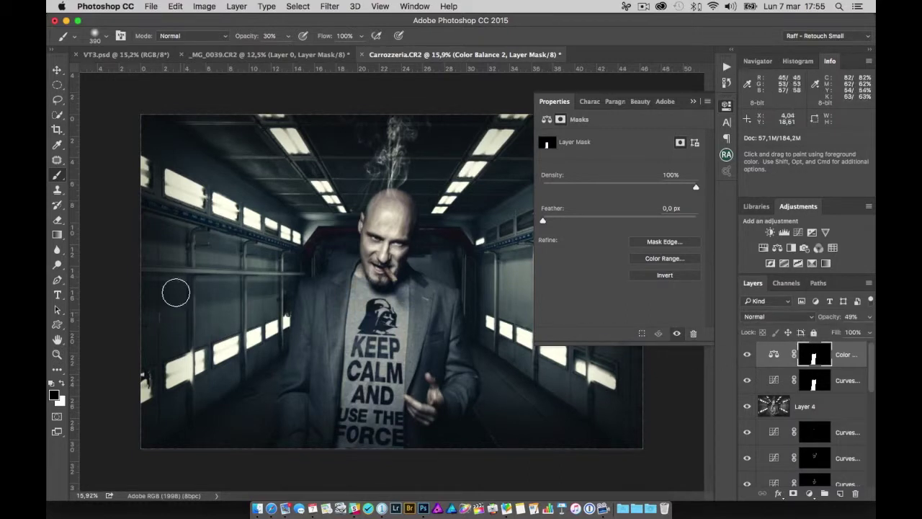
pyautogui.press('super+minus')
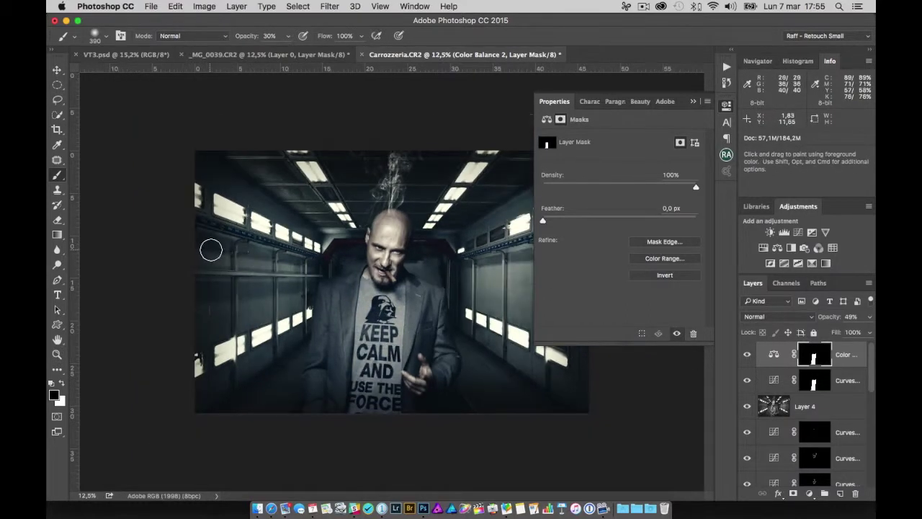
# Close the mask properties, check the VT3.psd reference, then return to Carrozzeria.CR2 zoomed in.
pyautogui.click(727, 106)
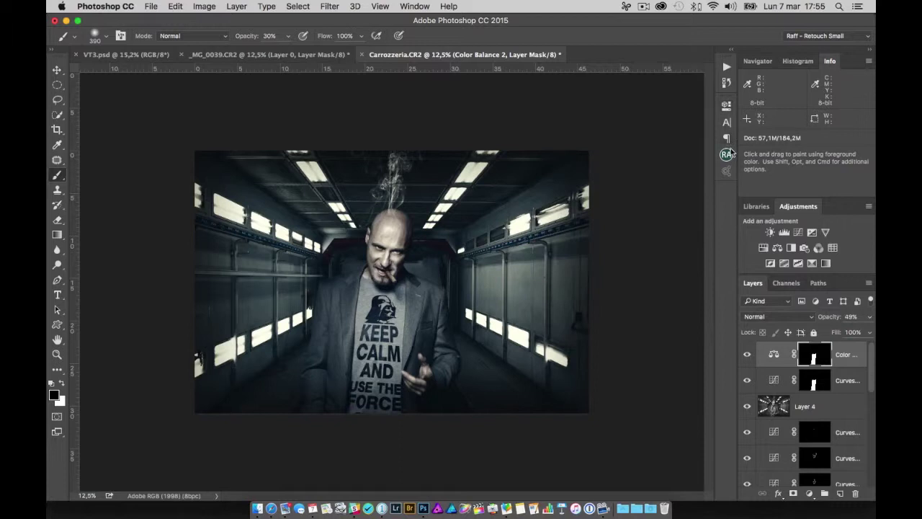
pyautogui.click(123, 55)
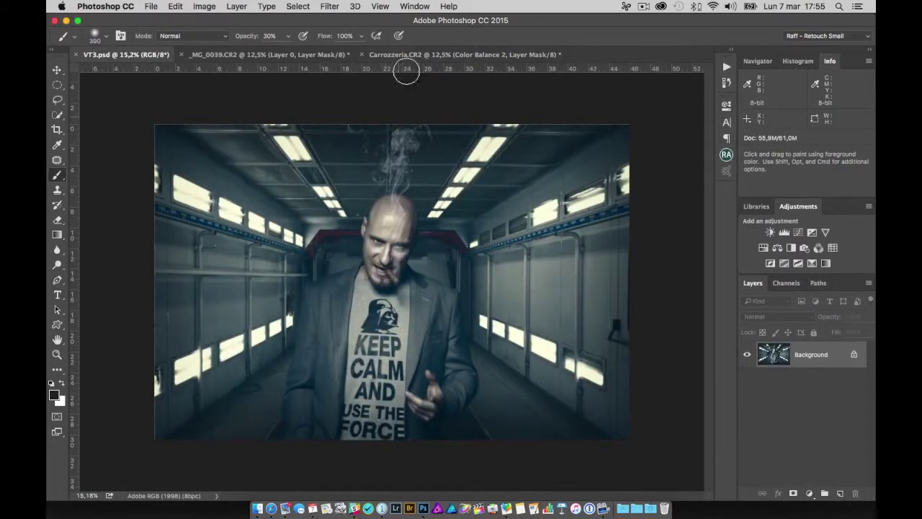
pyautogui.click(434, 56)
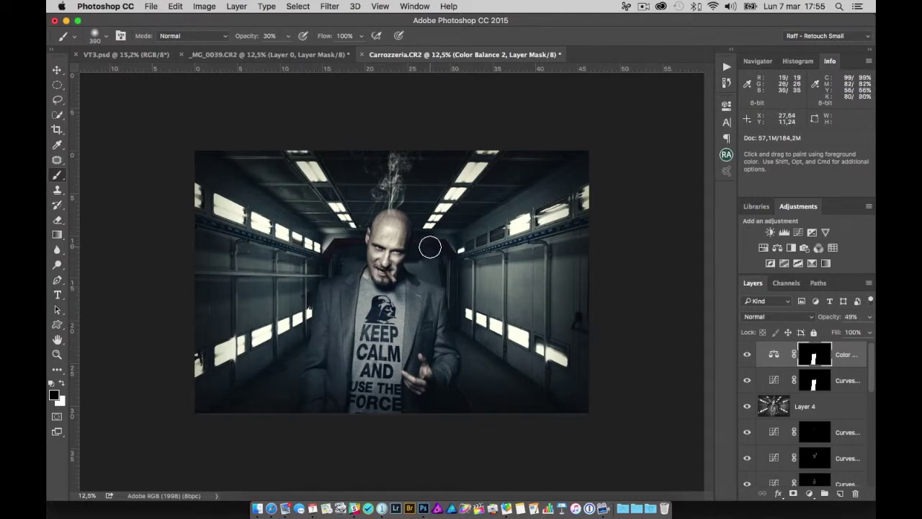
pyautogui.press('super+plus')
pyautogui.scroll(1, 431, 248)
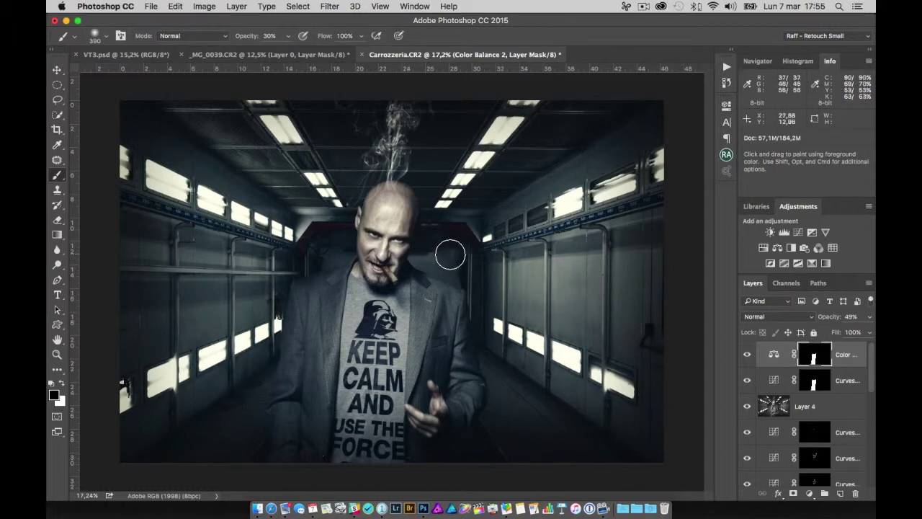
pyautogui.scroll(-3, 792, 407)
pyautogui.scroll(-3, 793, 414)
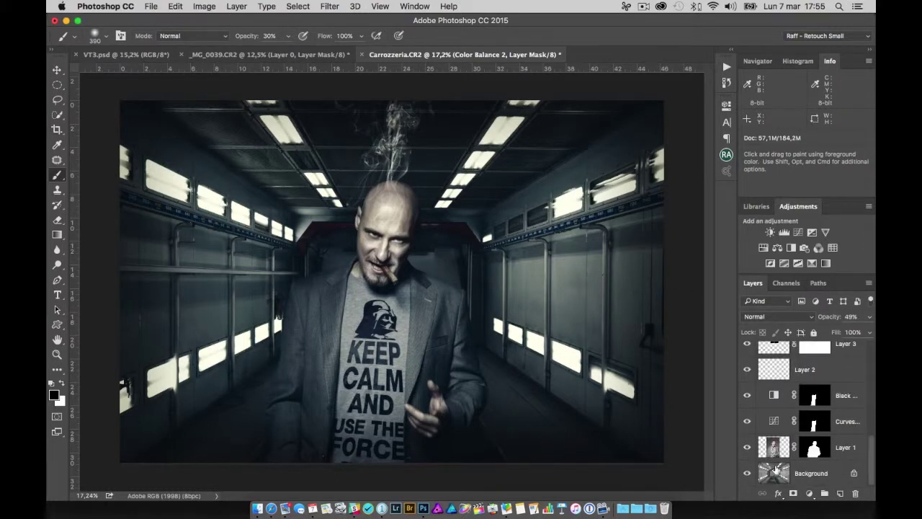
pyautogui.click(747, 473)
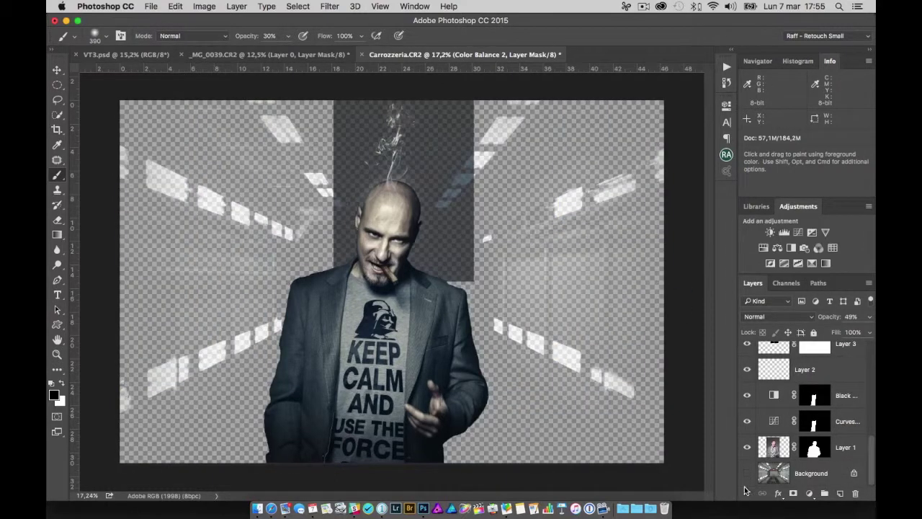
pyautogui.click(747, 447)
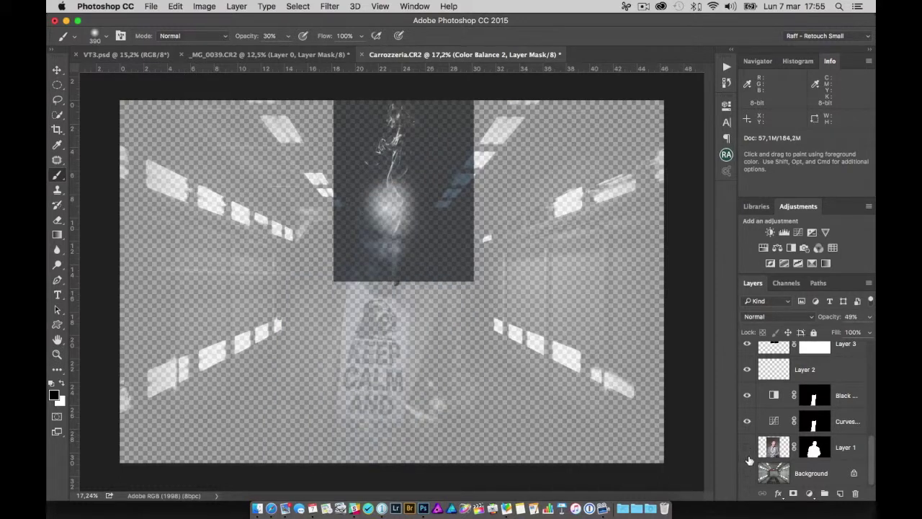
pyautogui.click(747, 472)
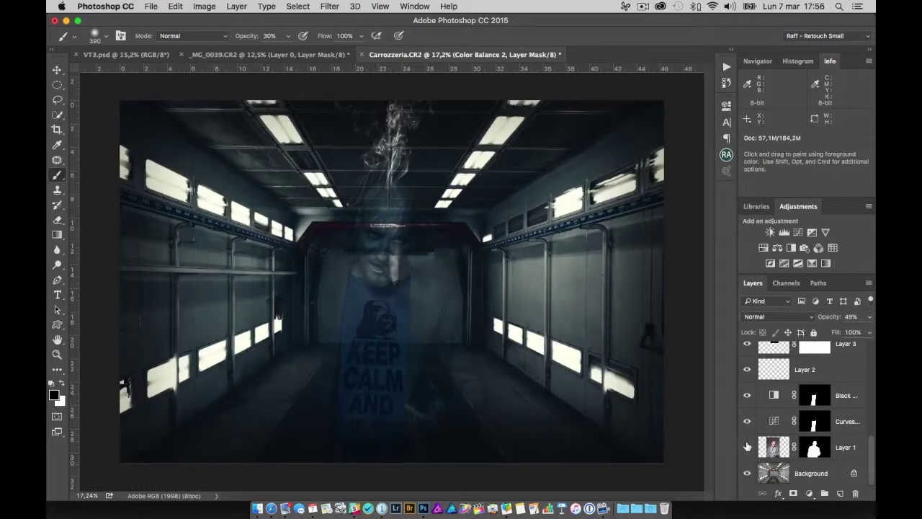
pyautogui.keyDown('alt'); pyautogui.click(747, 447); pyautogui.keyUp('alt')
pyautogui.keyDown('alt'); pyautogui.click(747, 473); pyautogui.keyUp('alt')
pyautogui.keyDown('alt'); pyautogui.click(747, 448); pyautogui.keyUp('alt')
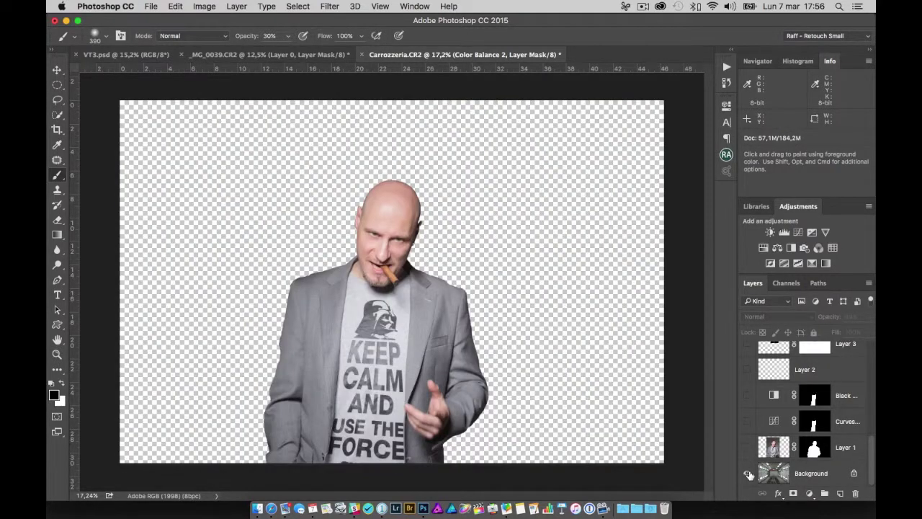
pyautogui.keyDown('alt'); pyautogui.click(747, 473); pyautogui.keyUp('alt')
pyautogui.keyDown('alt'); pyautogui.click(742, 367); pyautogui.keyUp('alt')
pyautogui.scroll(3, 742, 374)
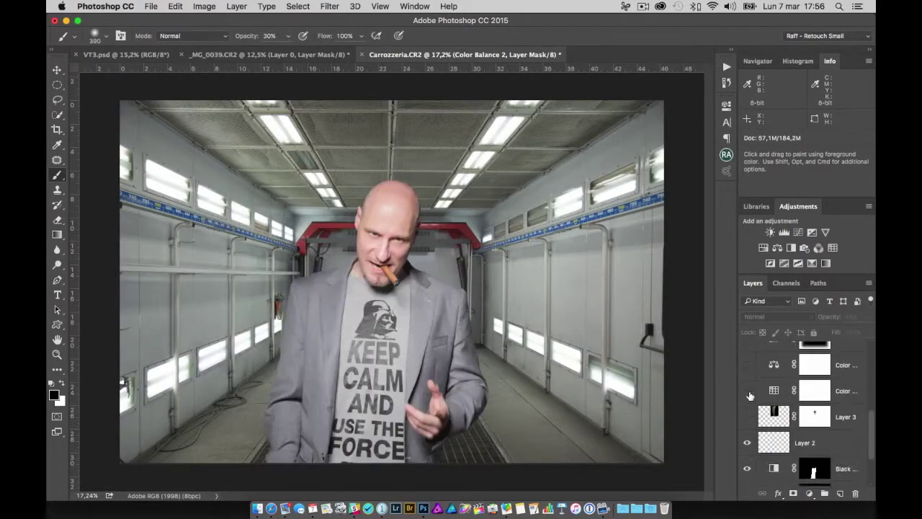
pyautogui.keyDown('alt'); pyautogui.click(746, 394); pyautogui.keyUp('alt')
pyautogui.scroll(2, 747, 404)
pyautogui.scroll(2, 747, 410)
pyautogui.scroll(2, 746, 389)
pyautogui.scroll(2, 744, 353)
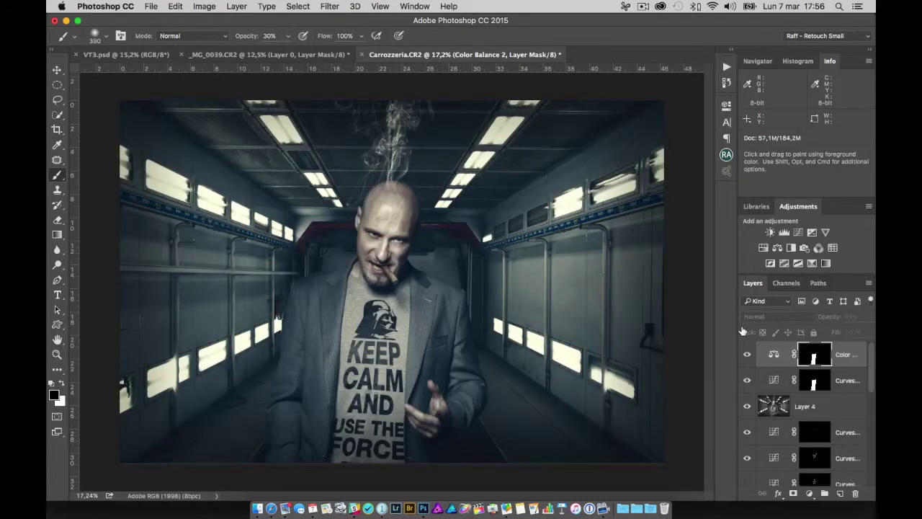
pyautogui.click(744, 397)
pyautogui.scroll(-3, 749, 424)
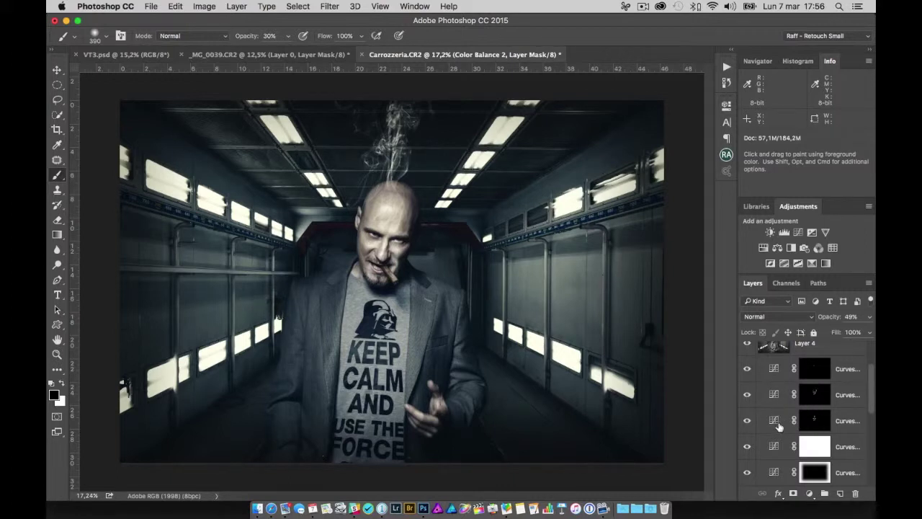
# Review the Layers stack and select Layer 4, the 58% Soft Light texture overlay.
pyautogui.scroll(3, 778, 426)
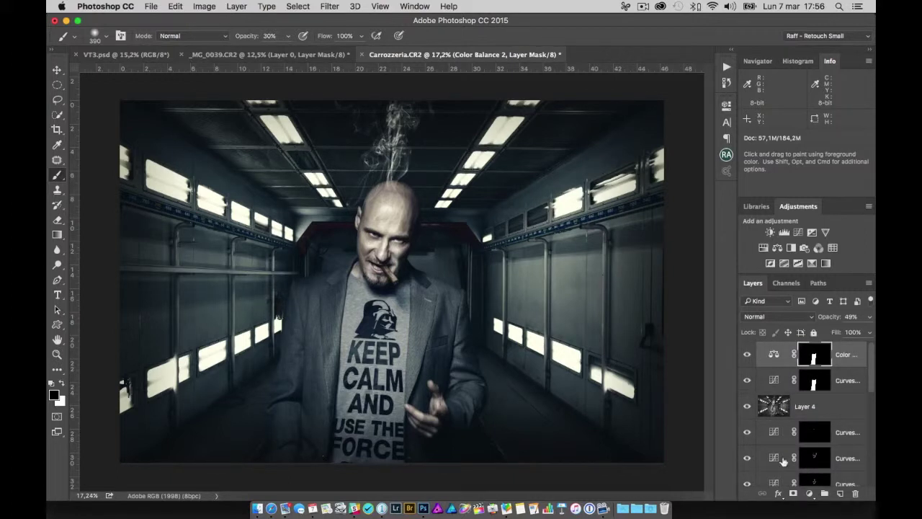
pyautogui.scroll(-3, 783, 451)
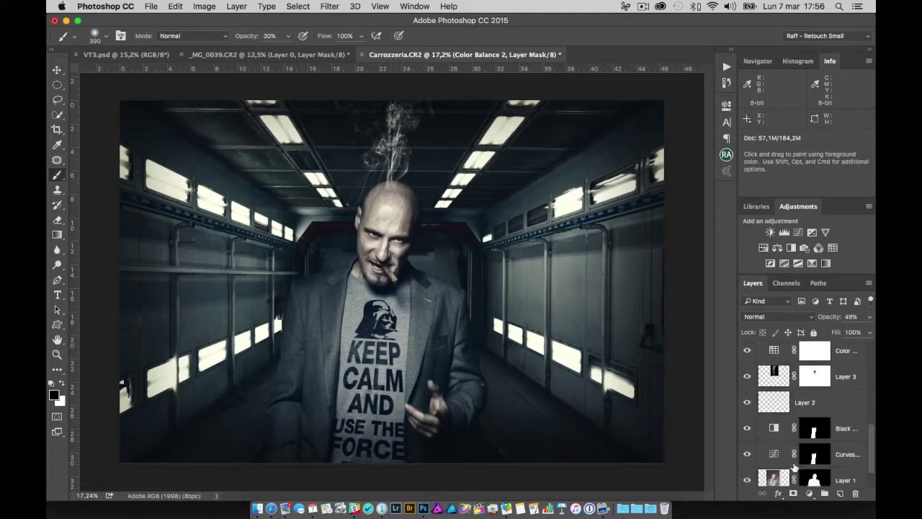
pyautogui.scroll(-3, 773, 425)
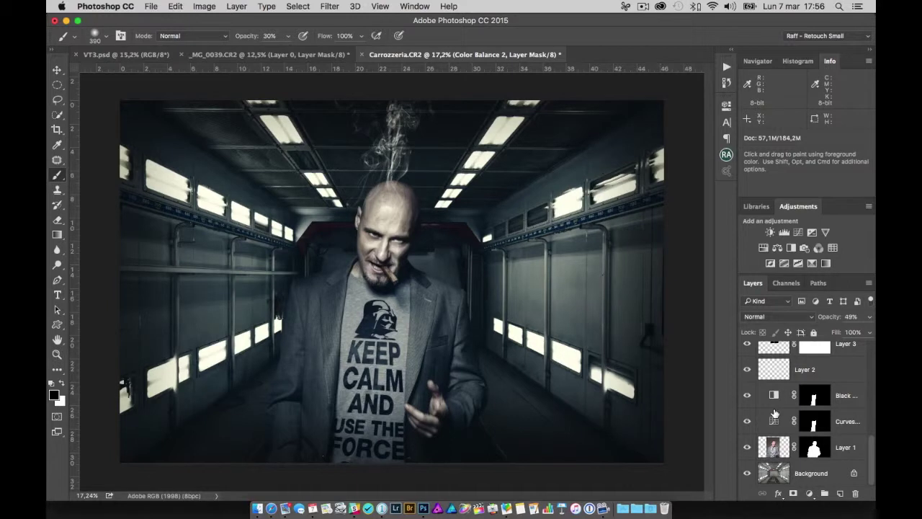
pyautogui.scroll(2, 775, 412)
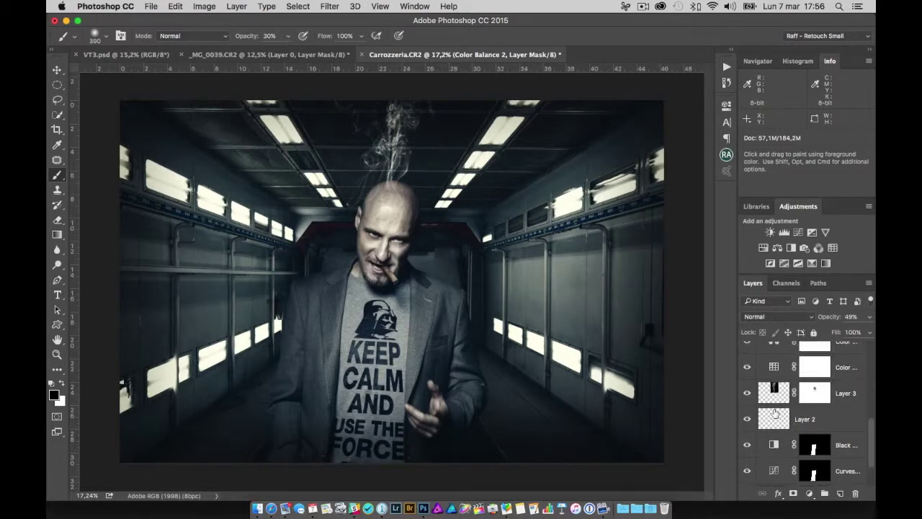
pyautogui.scroll(-2, 808, 415)
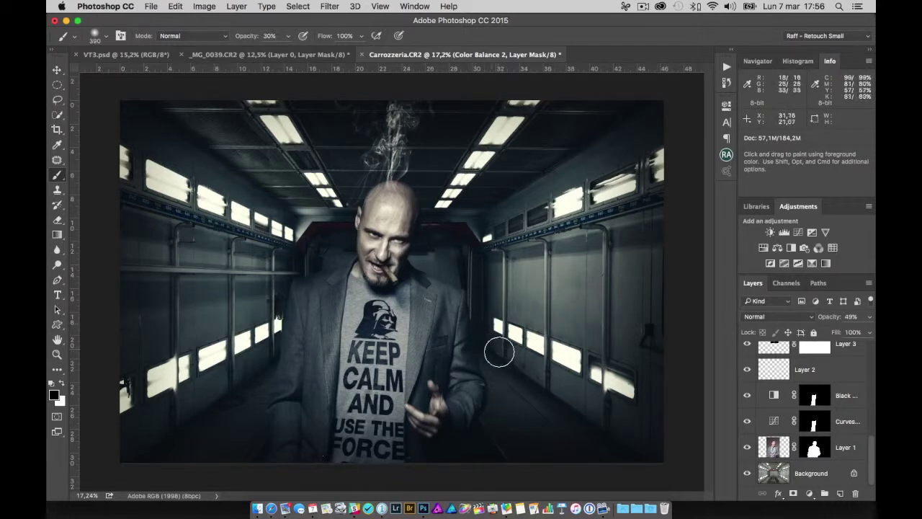
pyautogui.scroll(2, 773, 432)
pyautogui.scroll(2, 772, 435)
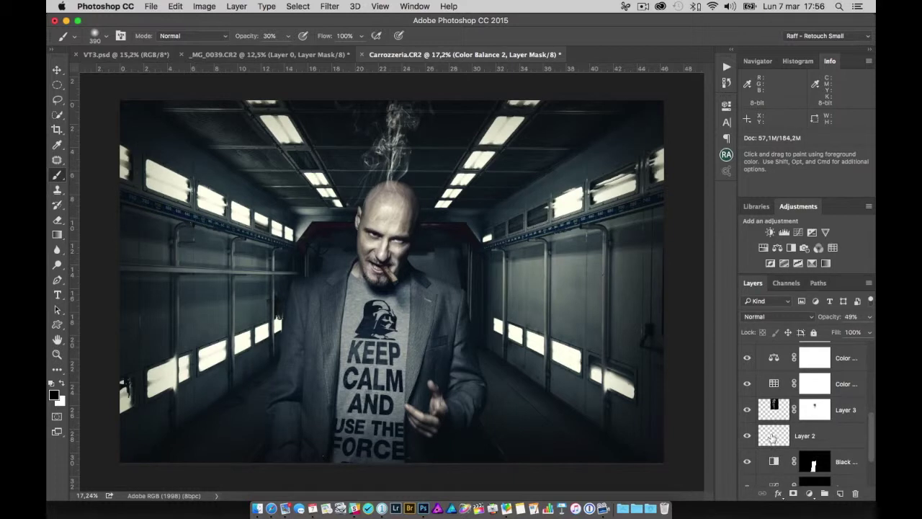
pyautogui.scroll(3, 772, 432)
pyautogui.scroll(3, 772, 432)
pyautogui.scroll(1, 772, 431)
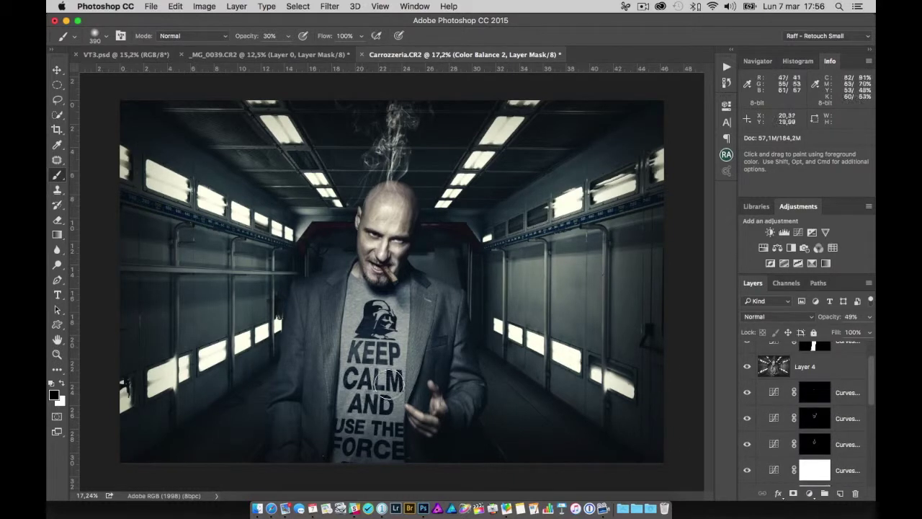
pyautogui.scroll(2, 776, 432)
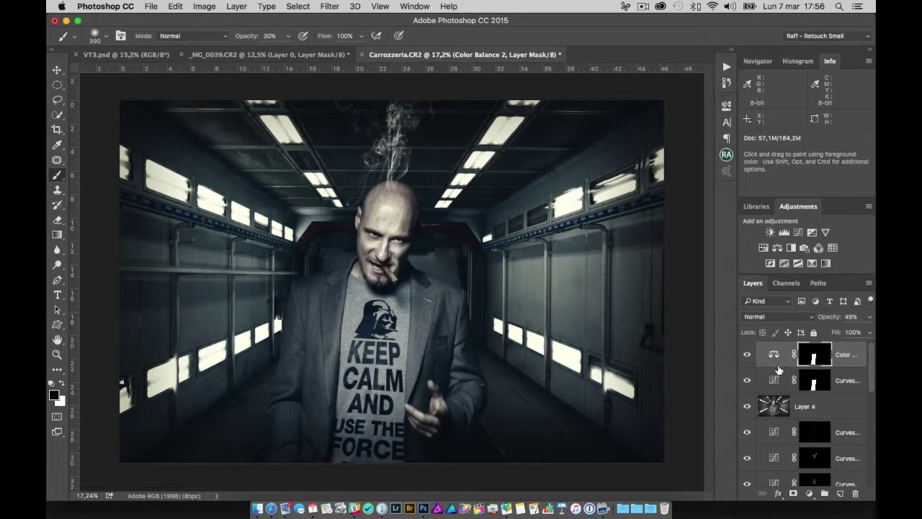
pyautogui.click(776, 410)
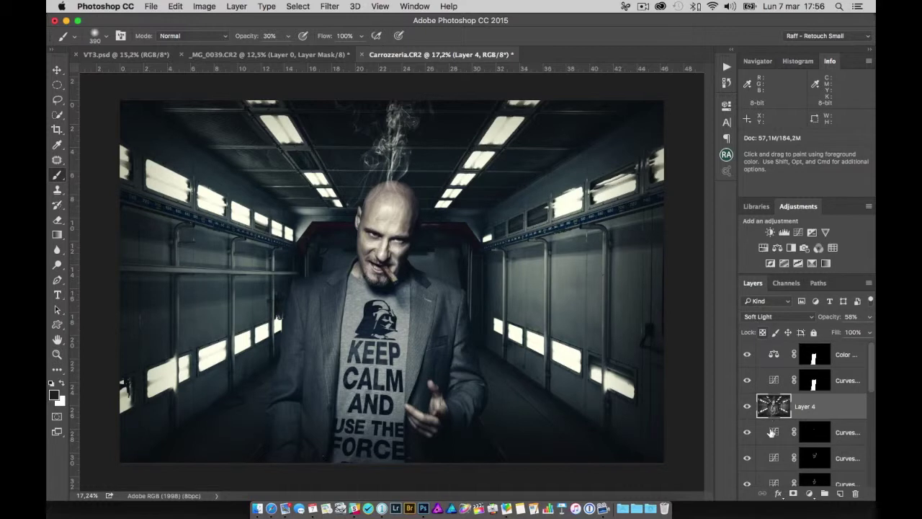
pyautogui.click(766, 317)
pyautogui.click(757, 308)
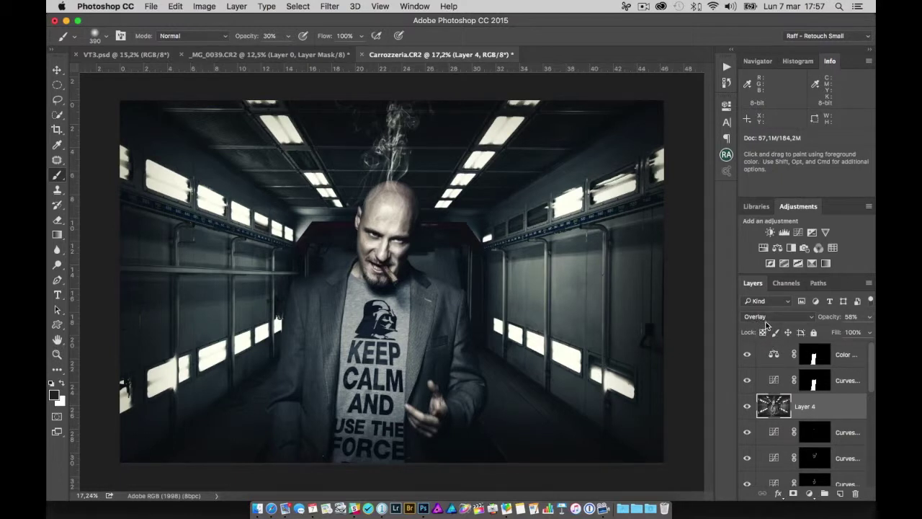
pyautogui.click(771, 322)
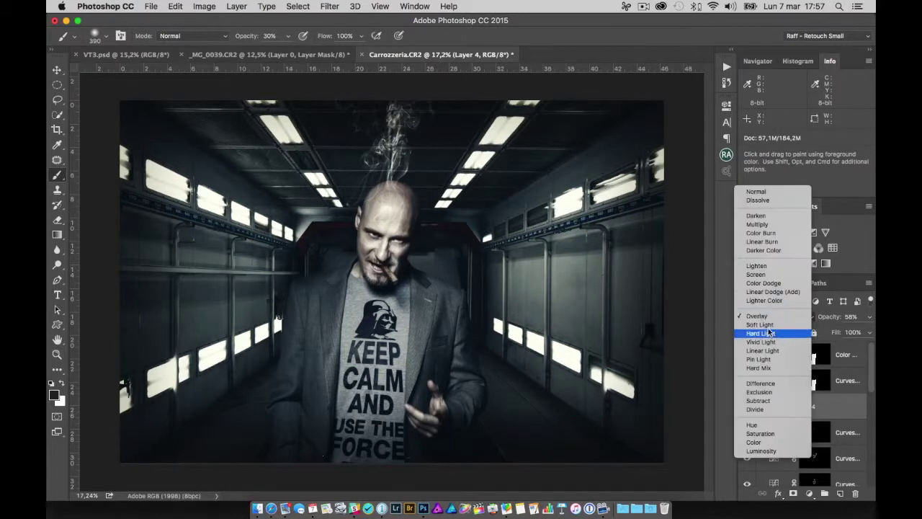
pyautogui.click(765, 324)
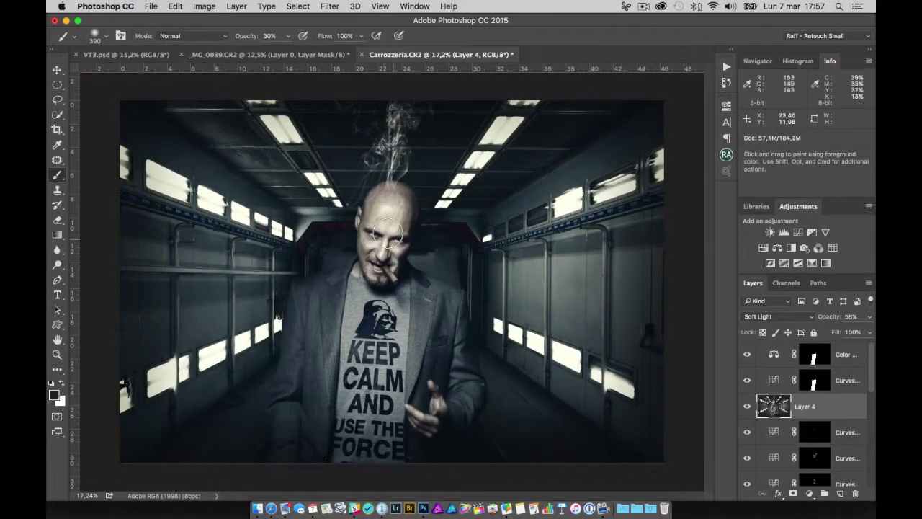